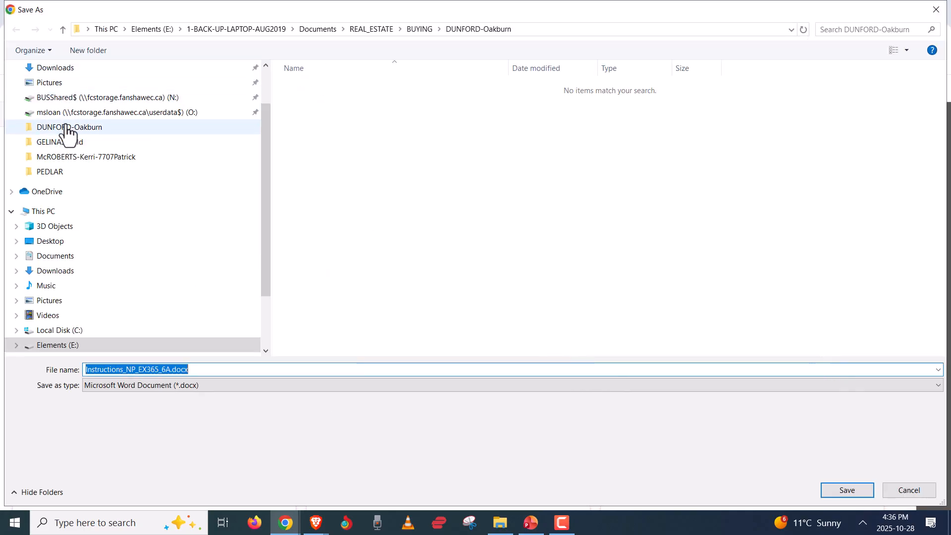
# - Save the instruction document Instructions_NP_EX365_6A.docx and the Excel start file of the Week 8 Case to the Downloads folder
pyautogui.scroll(2, 72, 109)
pyautogui.click(70, 123)
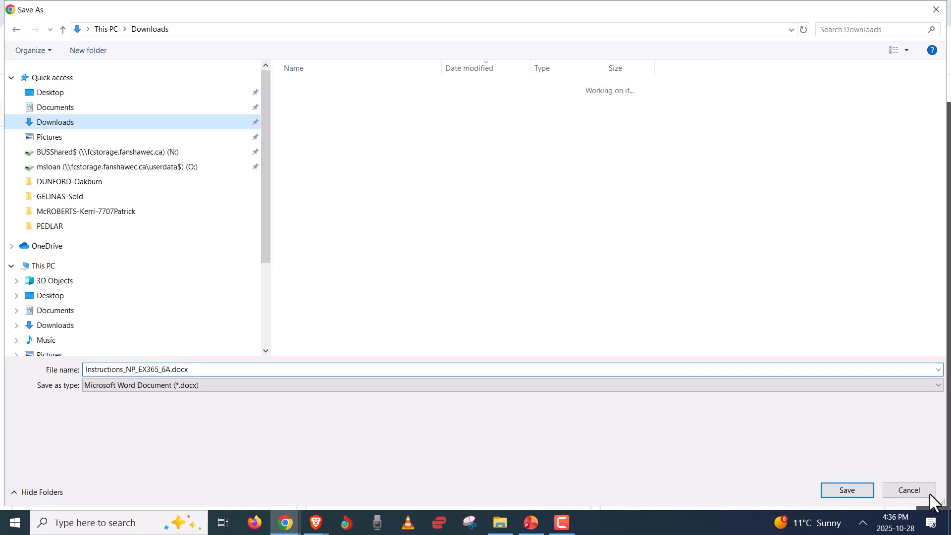
pyautogui.click(846, 489)
pyautogui.click(119, 315)
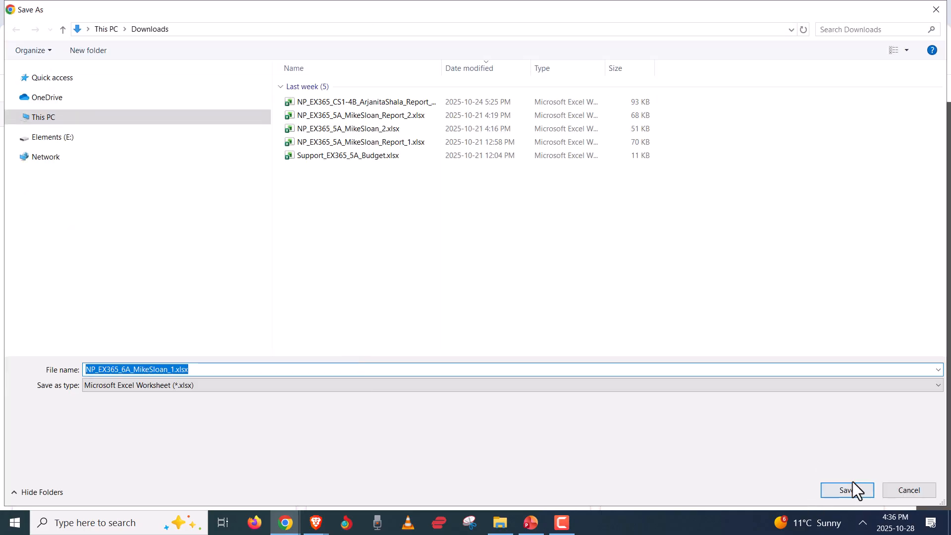
pyautogui.click(860, 489)
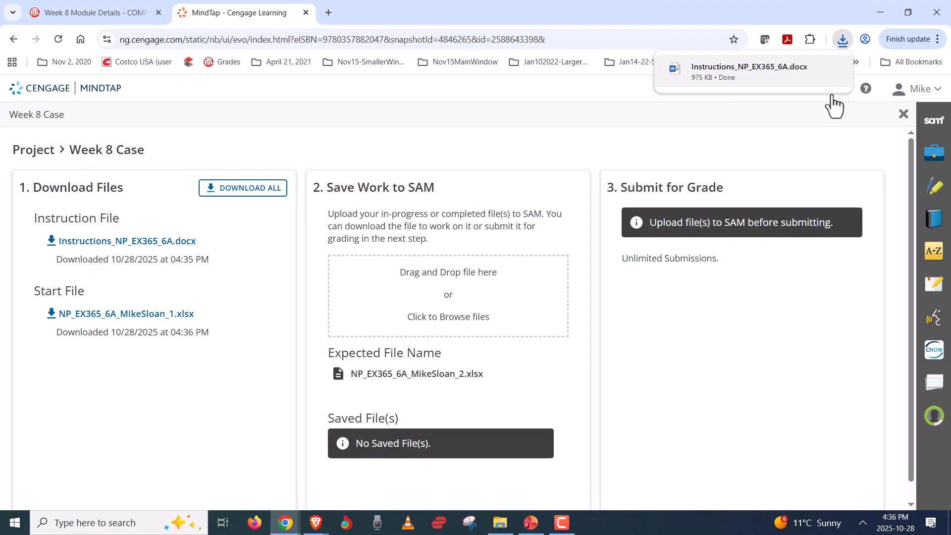
# - Show the downloaded files in File Explorer and rename the NP_EX365_6A workbook so its file name ends in _2
pyautogui.click(807, 75)
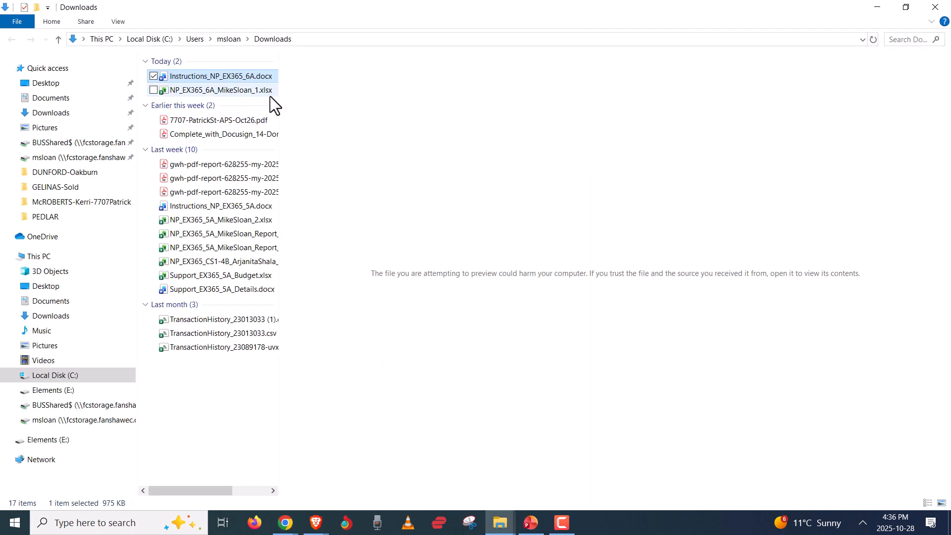
pyautogui.click(255, 91)
pyautogui.click(253, 92)
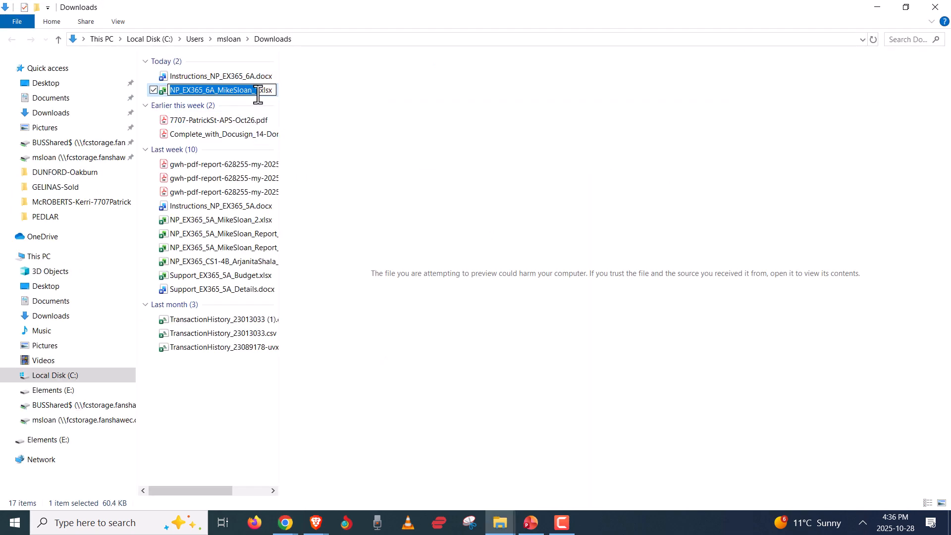
pyautogui.click(256, 92)
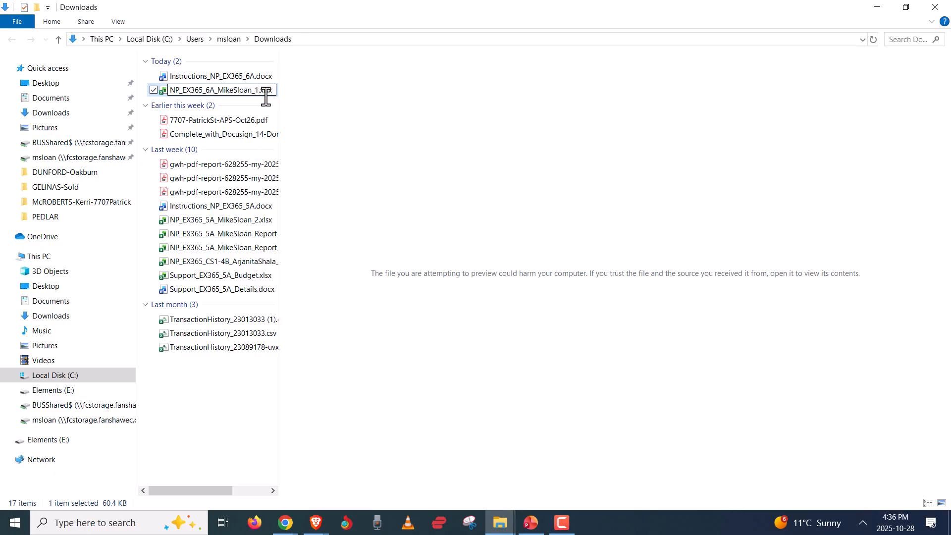
pyautogui.press('BackSpace')
pyautogui.write('2')
pyautogui.press('Return')
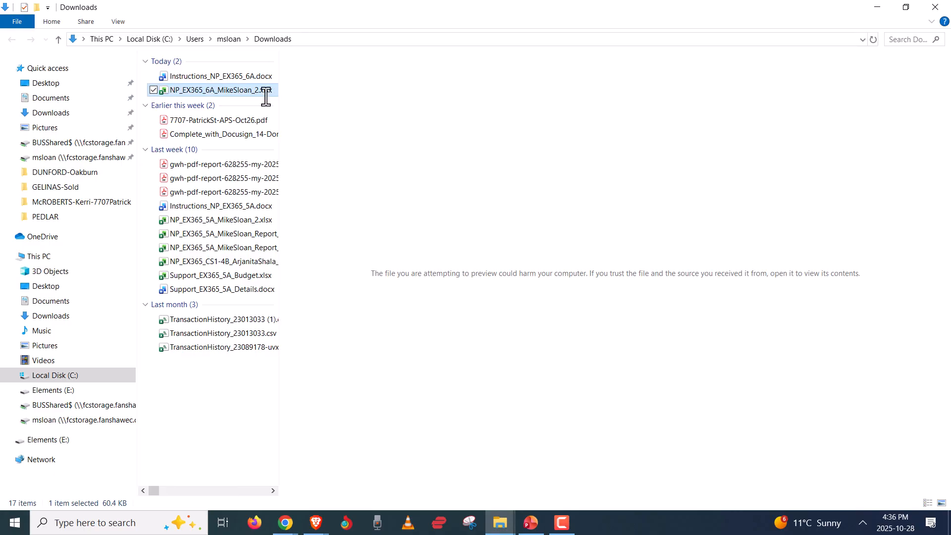
# - Open the Instructions_NP_EX365_6A.docx document and the renamed NP_EX365_6A workbook from the Downloads folder
pyautogui.click(241, 82)
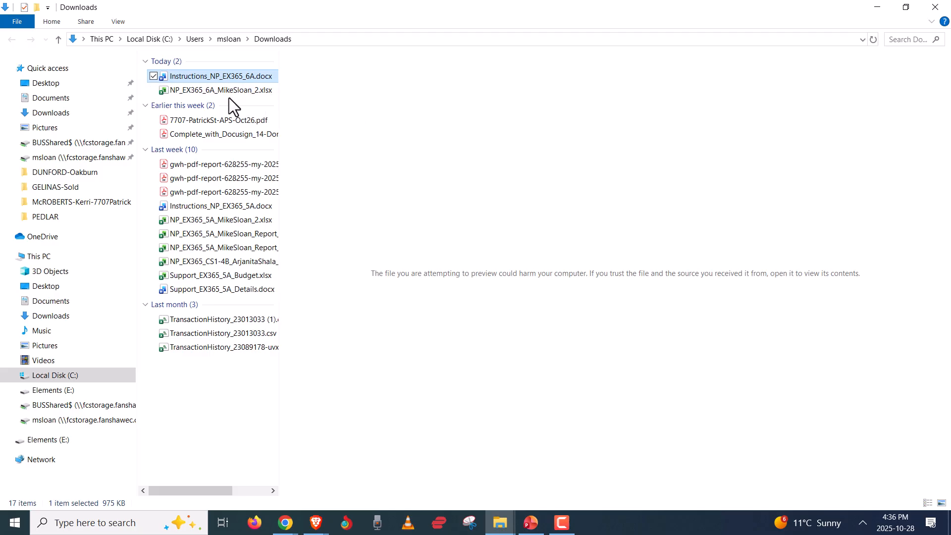
pyautogui.click(228, 92)
pyautogui.press('F2')
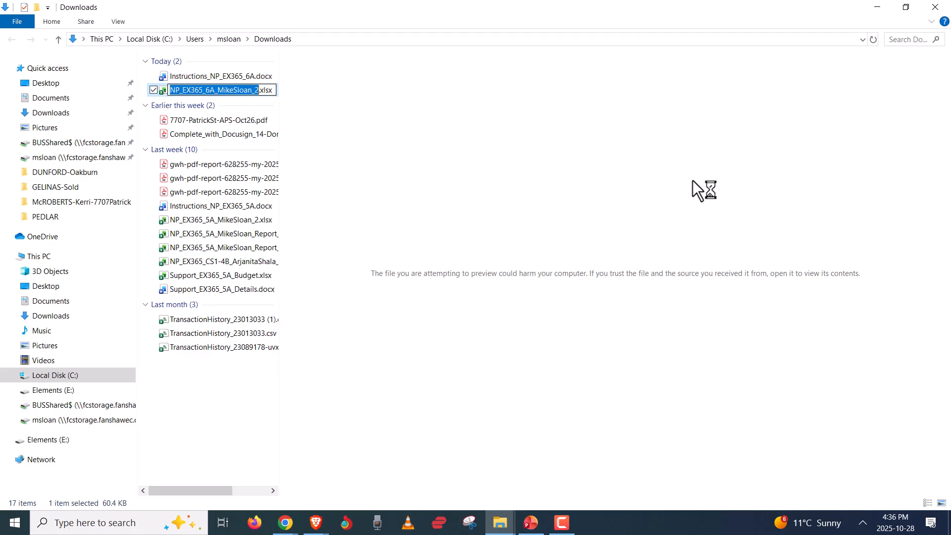
pyautogui.doubleClick(171, 91)
pyautogui.click(163, 90)
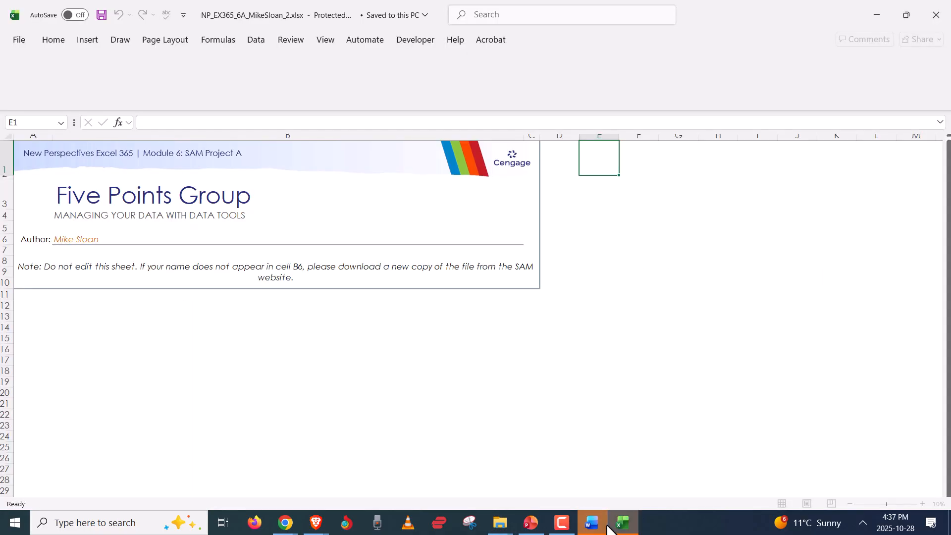
# - Enable editing in both the Word instructions document and the Excel workbook
pyautogui.click(604, 527)
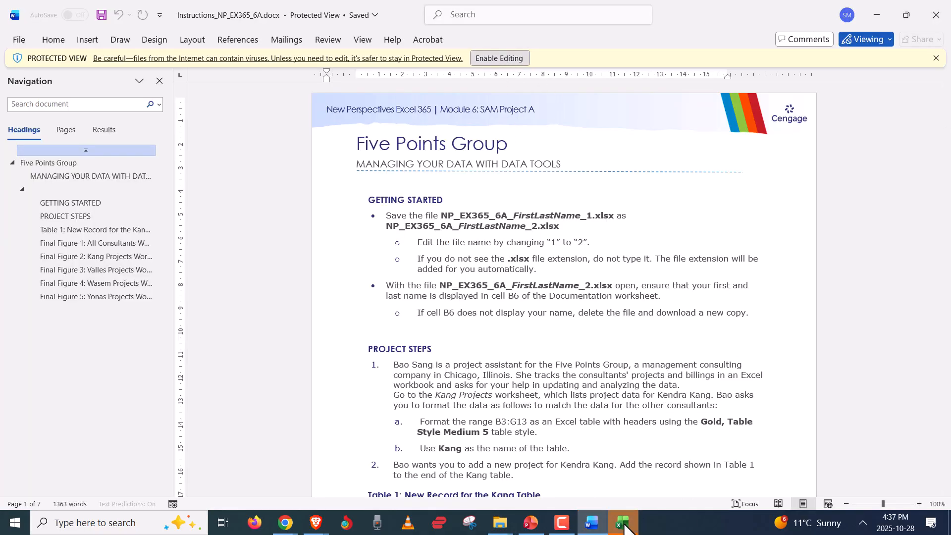
pyautogui.click(623, 524)
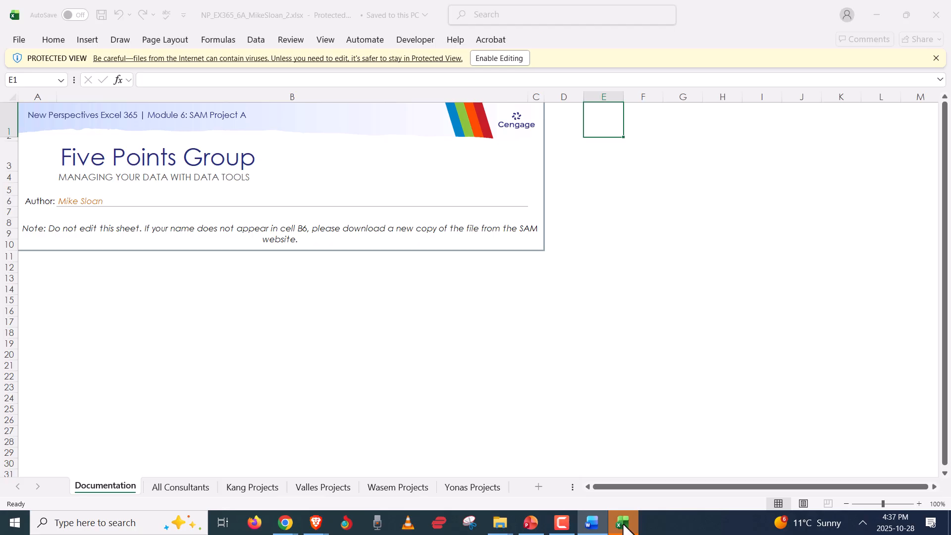
pyautogui.click(482, 63)
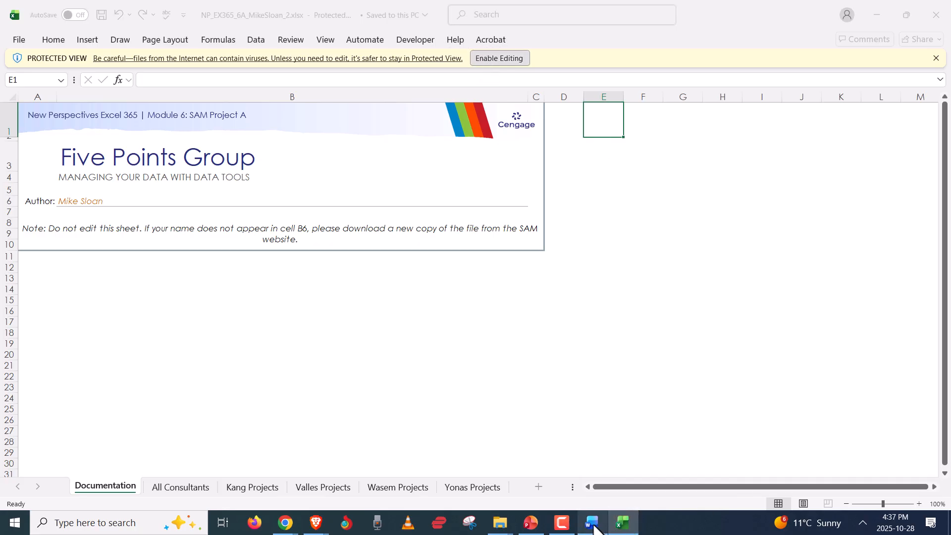
# - Read project step 1 of the Word instructions on formatting the Kang Projects data as a table
pyautogui.moveTo(592, 523)
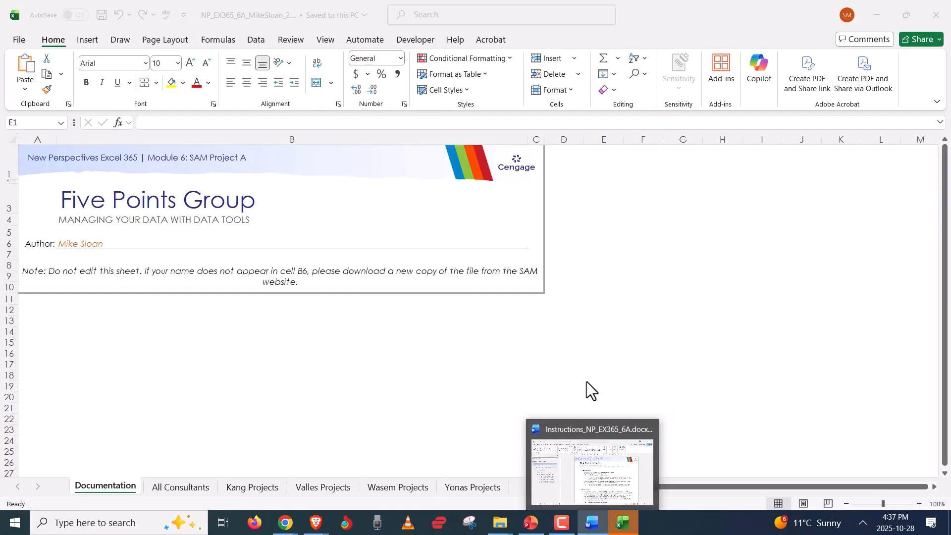
pyautogui.click(606, 459)
pyautogui.scroll(-3, 566, 399)
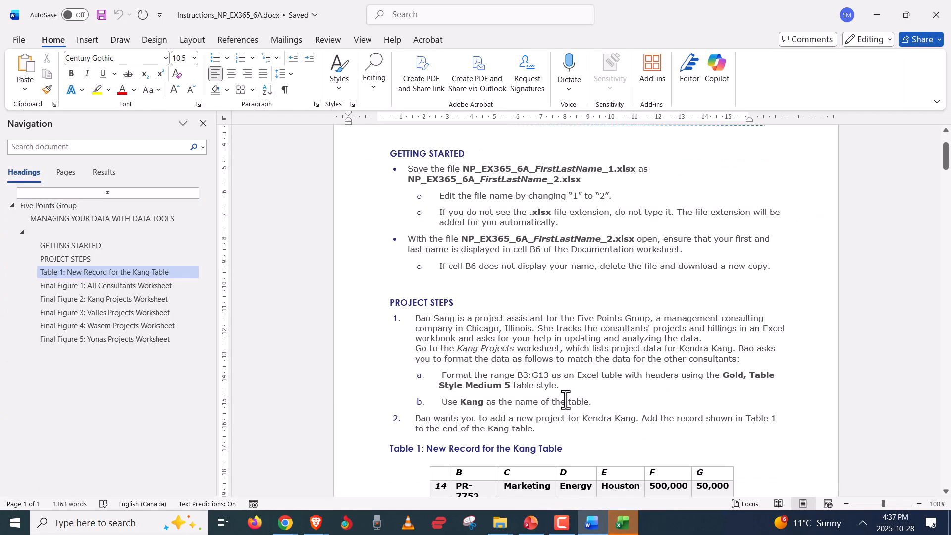
pyautogui.scroll(-2, 565, 392)
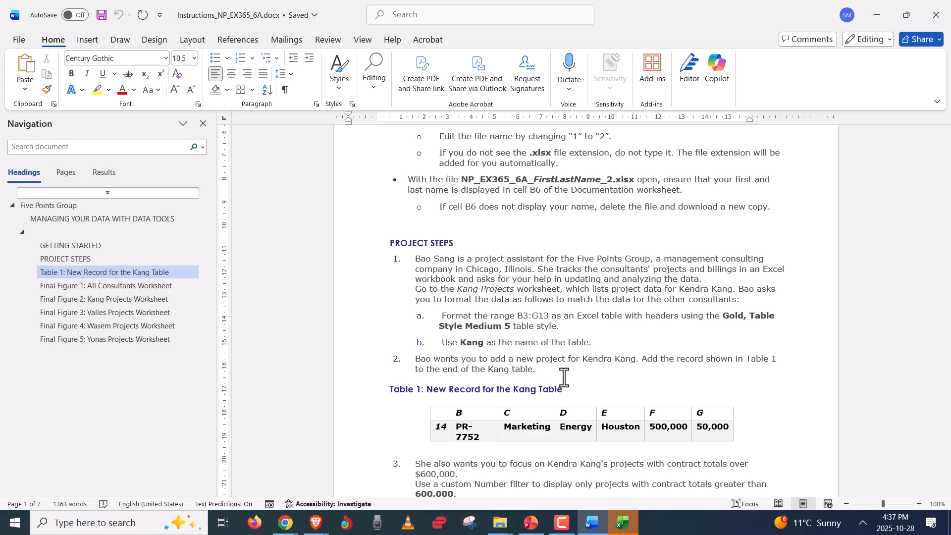
pyautogui.click(404, 299)
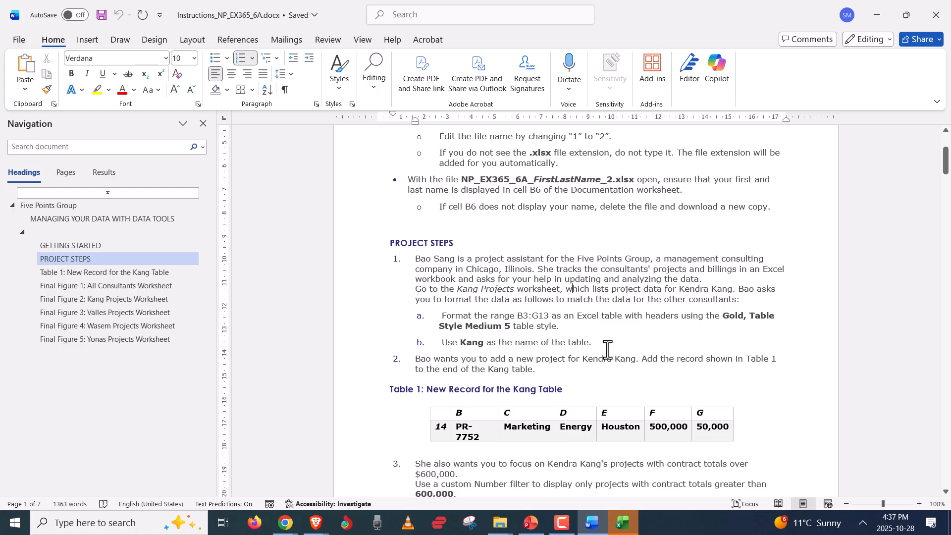
pyautogui.click(595, 325)
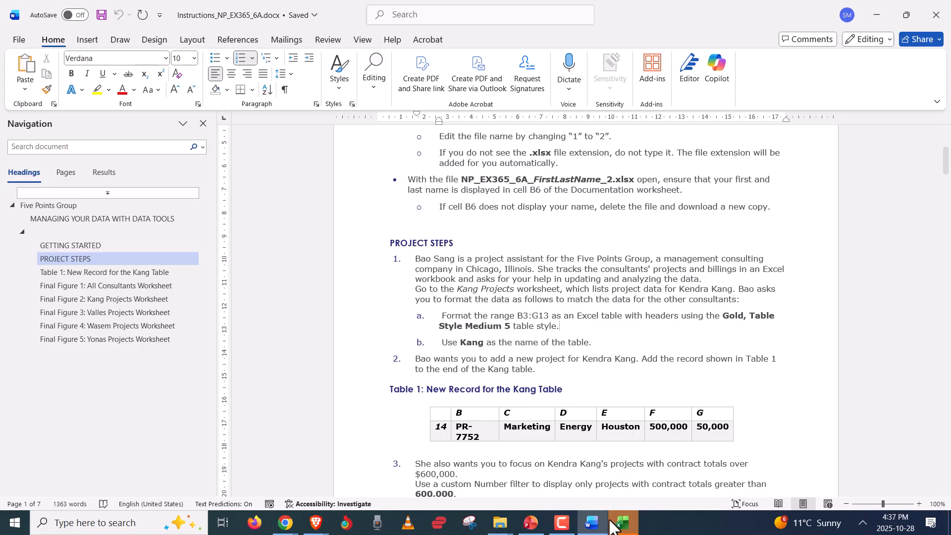
# - Open the Kang Projects worksheet in the Excel workbook and check it against project step 1 of the Word instructions
pyautogui.click(626, 528)
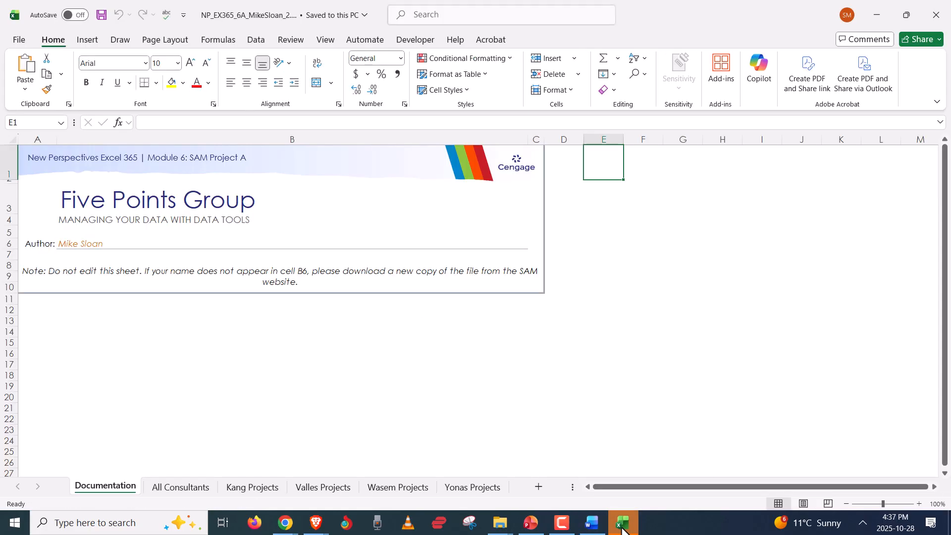
pyautogui.click(258, 489)
pyautogui.hotkey('alt', 'Tab')
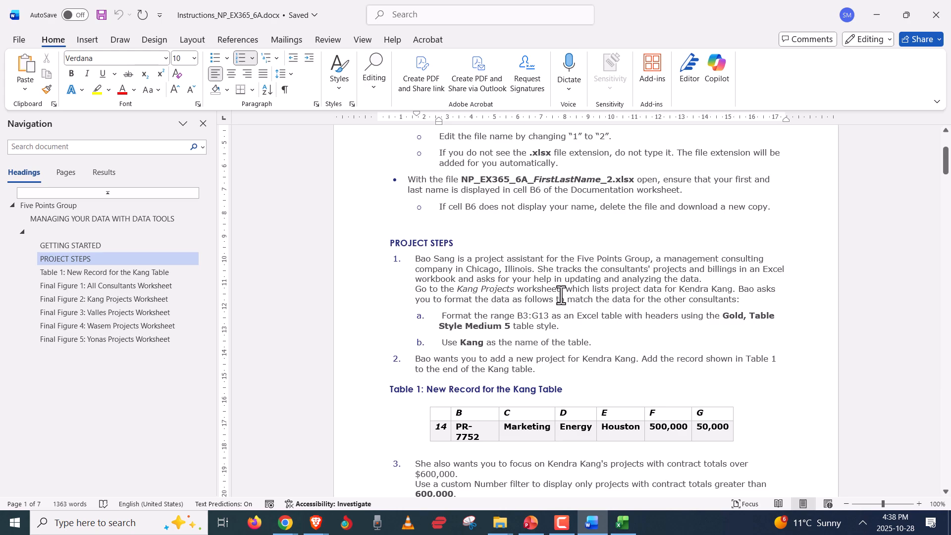
pyautogui.scroll(3, 561, 296)
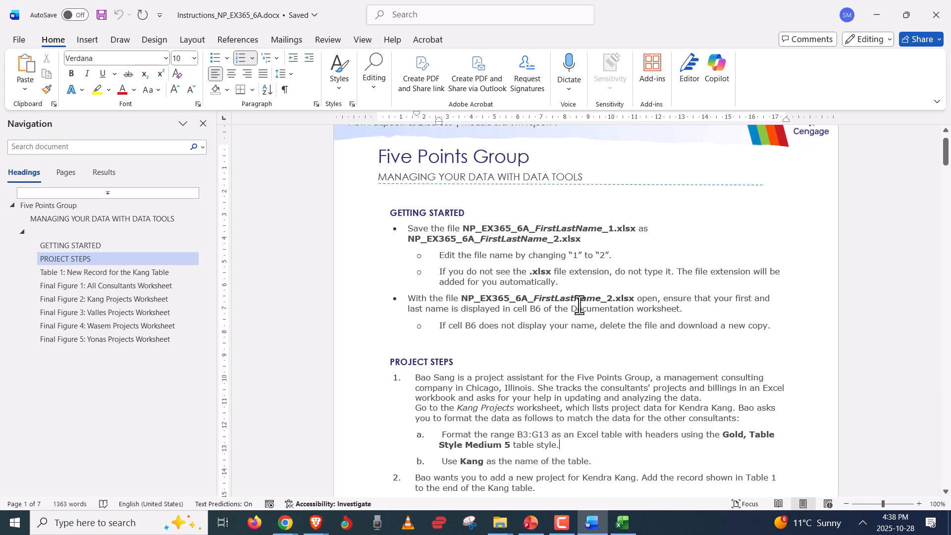
pyautogui.scroll(-3, 579, 311)
pyautogui.click(582, 320)
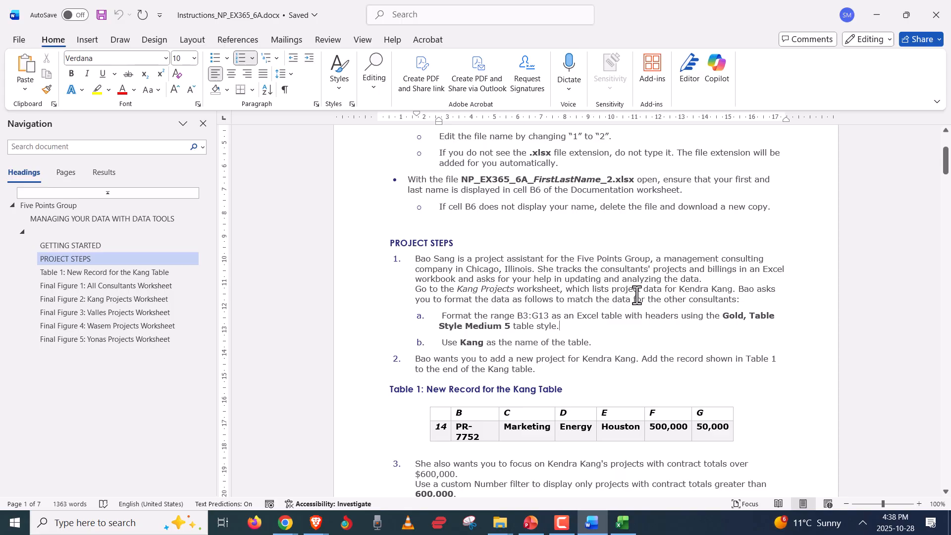
pyautogui.hotkey('alt', 'Tab')
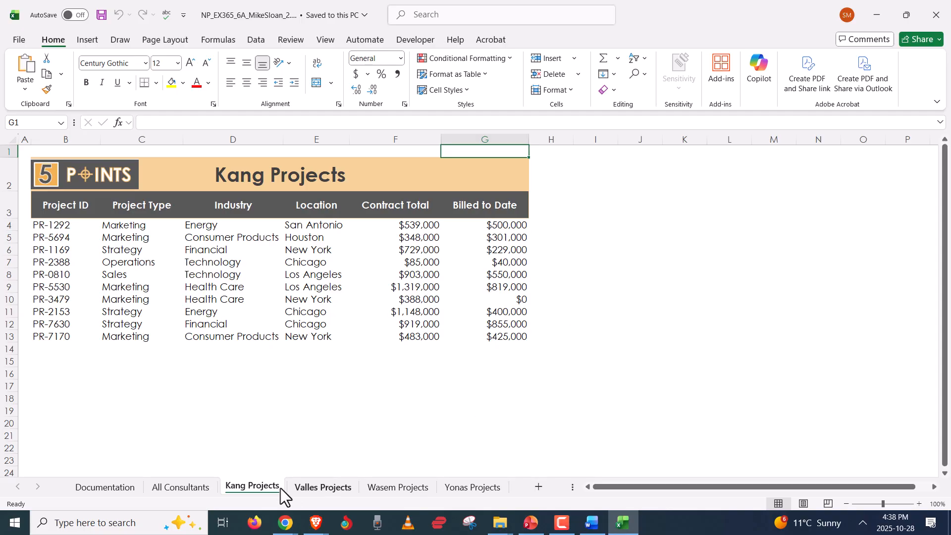
pyautogui.hotkey('alt', 'Tab')
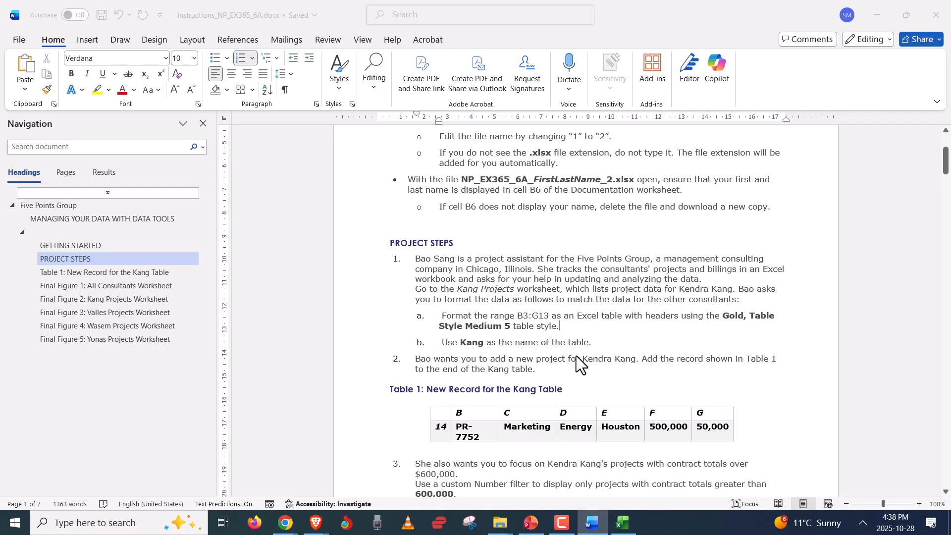
pyautogui.hotkey('alt', 'Tab')
# - Compare the title, headers and data on the Kang Projects worksheet with the formatted table on the All Consultants worksheet
pyautogui.click(189, 489)
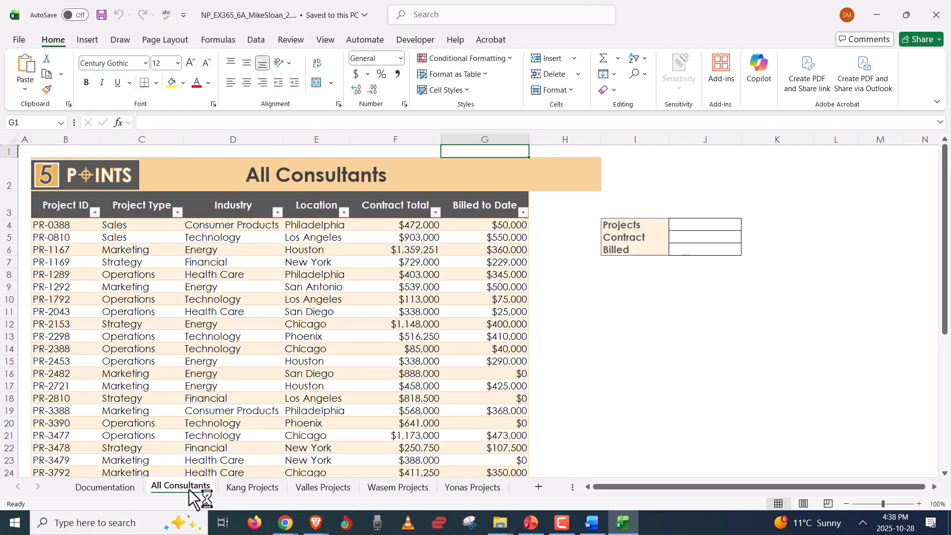
pyautogui.click(256, 488)
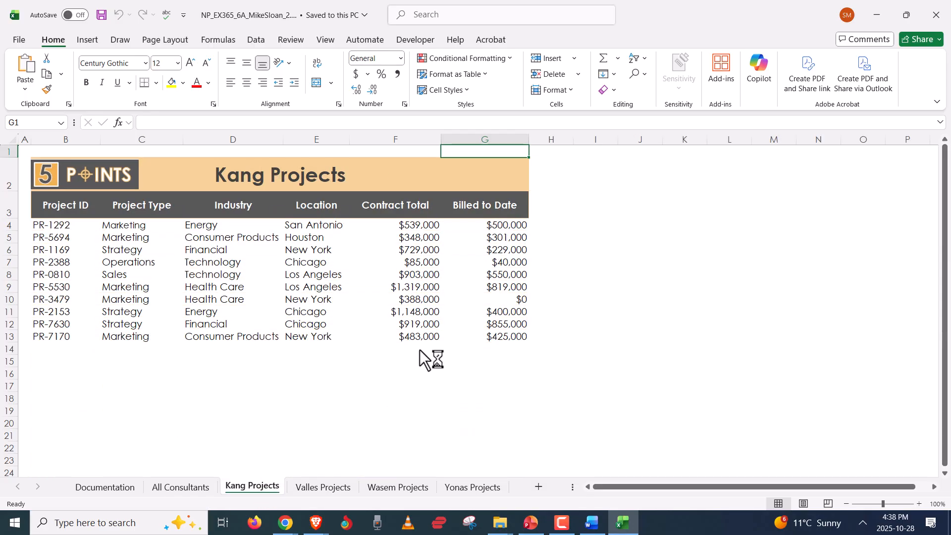
pyautogui.click(220, 178)
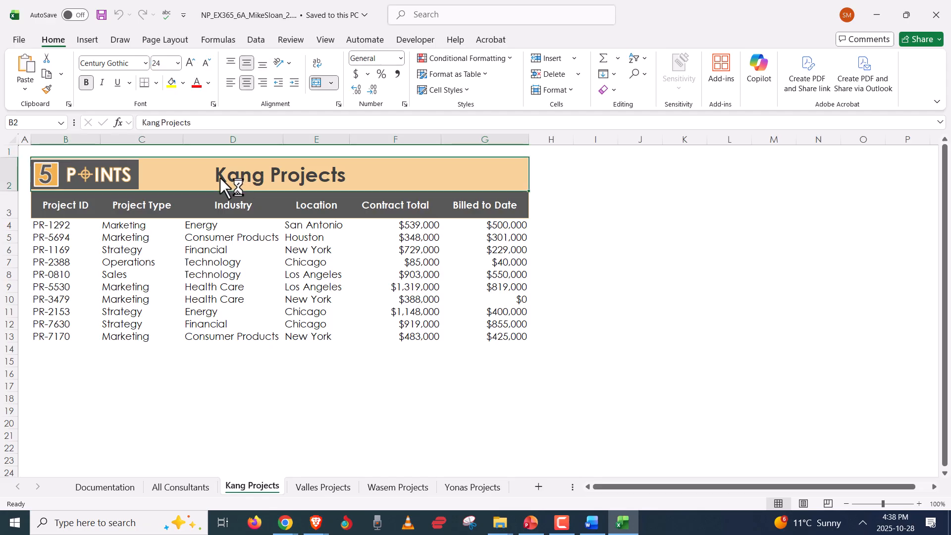
pyautogui.moveTo(78, 205); pyautogui.dragTo(492, 217)
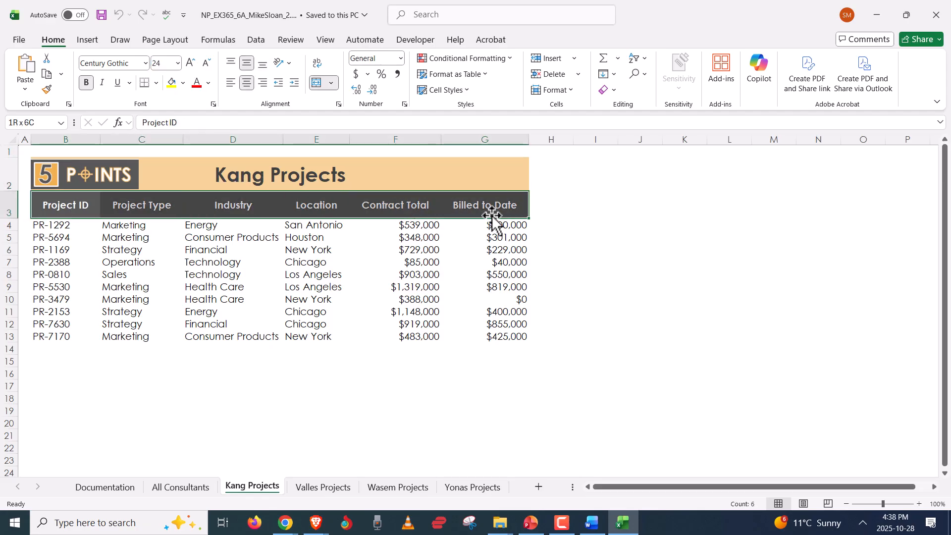
pyautogui.click(114, 359)
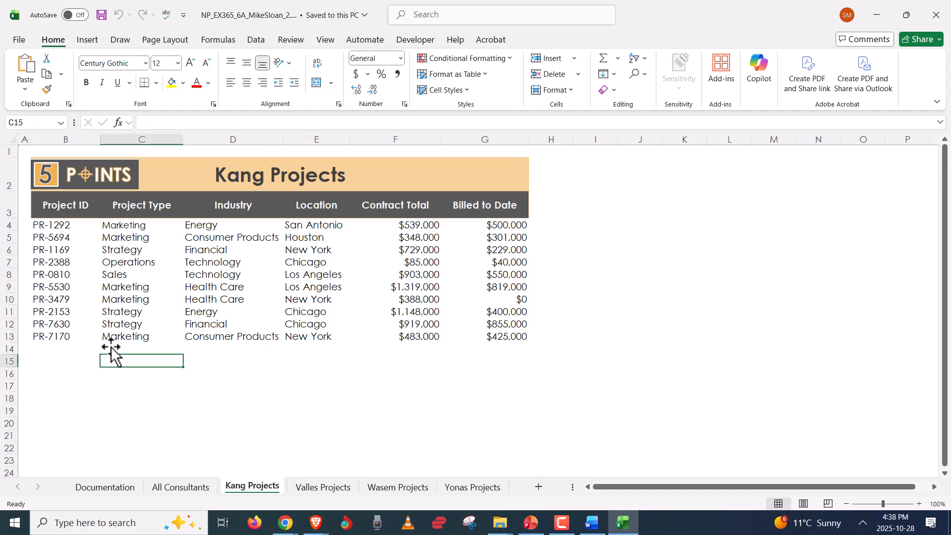
pyautogui.click(70, 227)
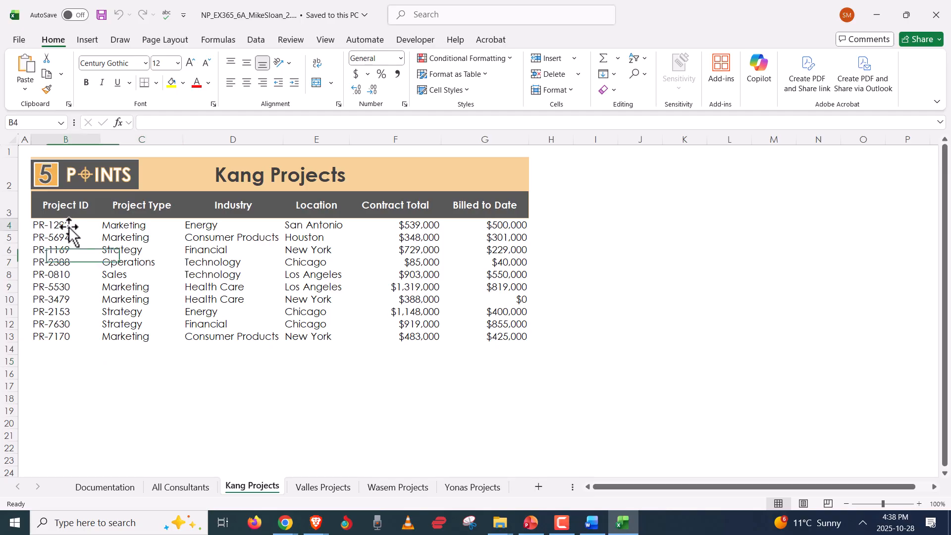
pyautogui.click(200, 489)
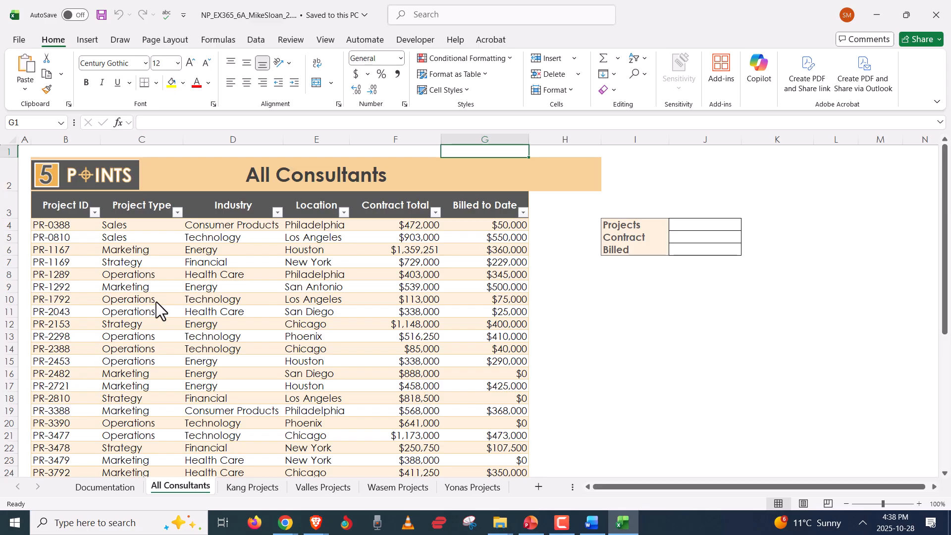
pyautogui.click(246, 489)
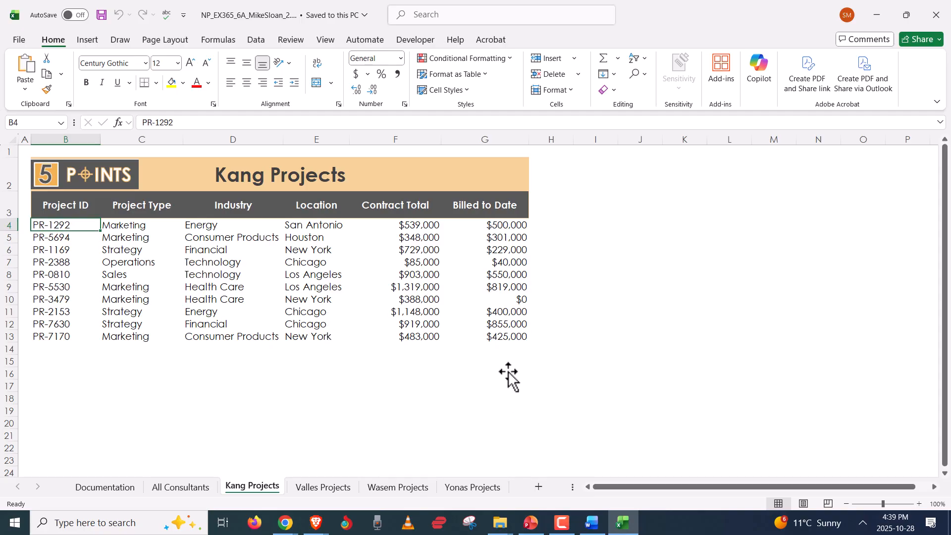
# - Check the range in the Word instructions, and convert B3:G13 on the Kang Projects worksheet into a table with headers
pyautogui.click(597, 525)
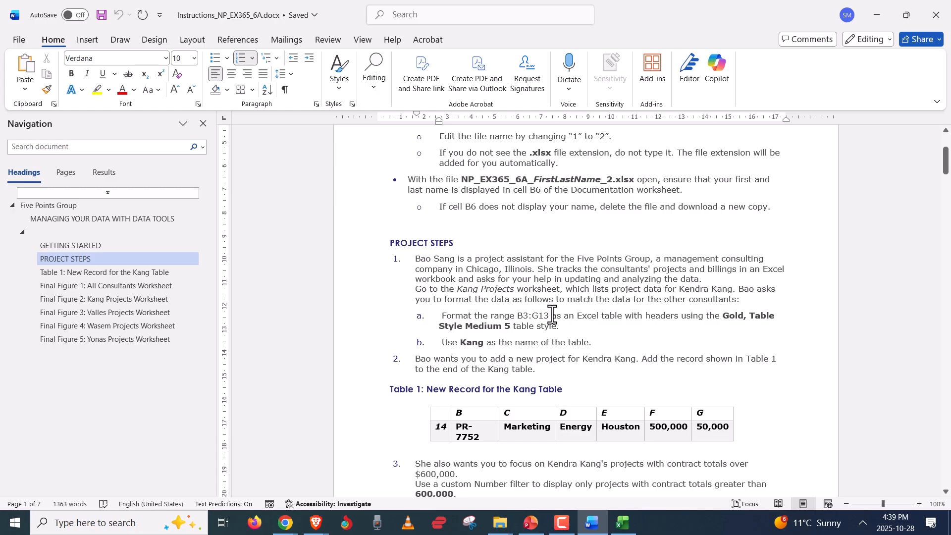
pyautogui.click(636, 533)
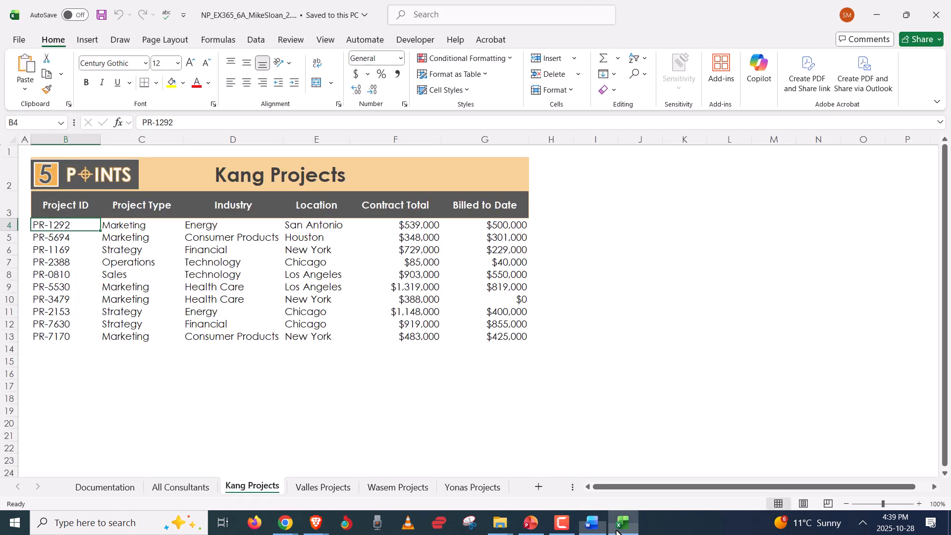
pyautogui.moveTo(61, 205); pyautogui.dragTo(488, 335)
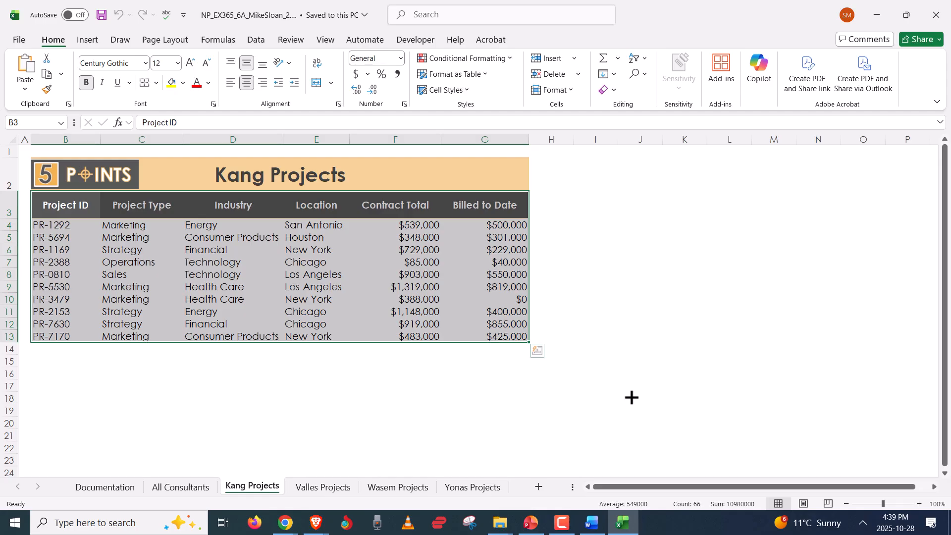
pyautogui.click(98, 40)
pyautogui.click(119, 79)
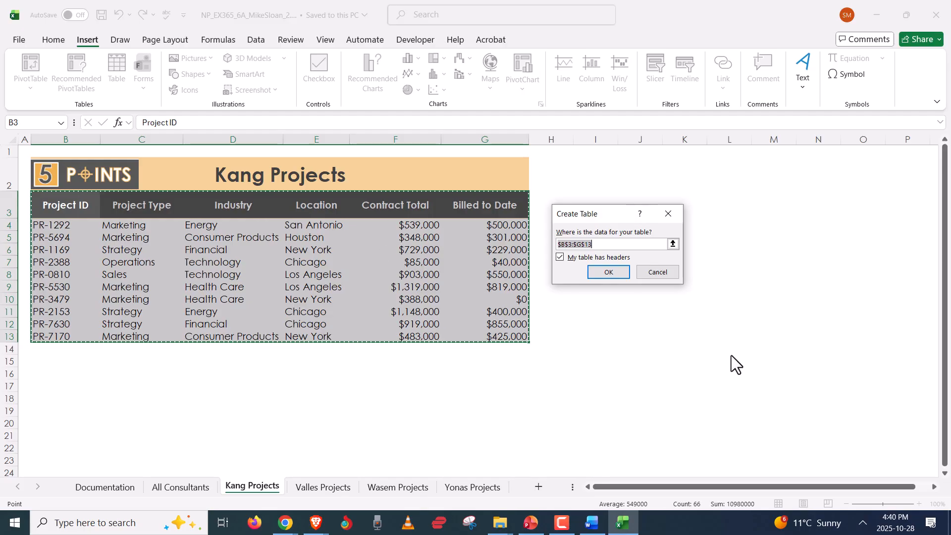
pyautogui.click(613, 276)
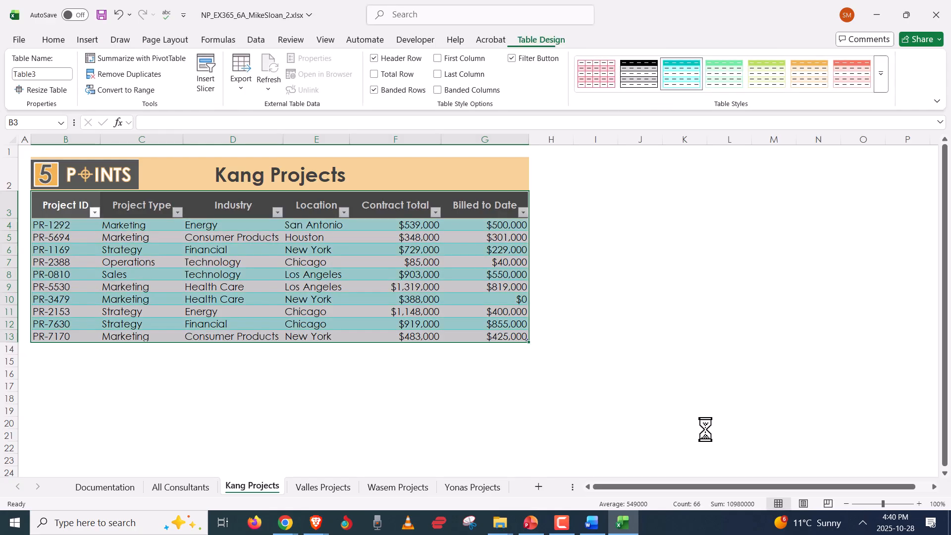
# - Check the required style in the Word instructions, and apply Gold, Table Style Medium 5 to the Kang Projects table
pyautogui.click(271, 288)
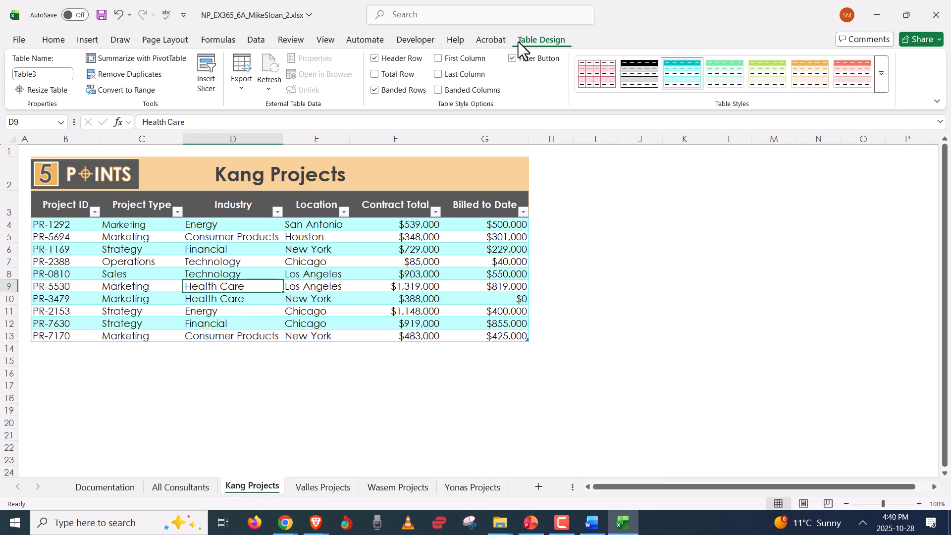
pyautogui.click(619, 258)
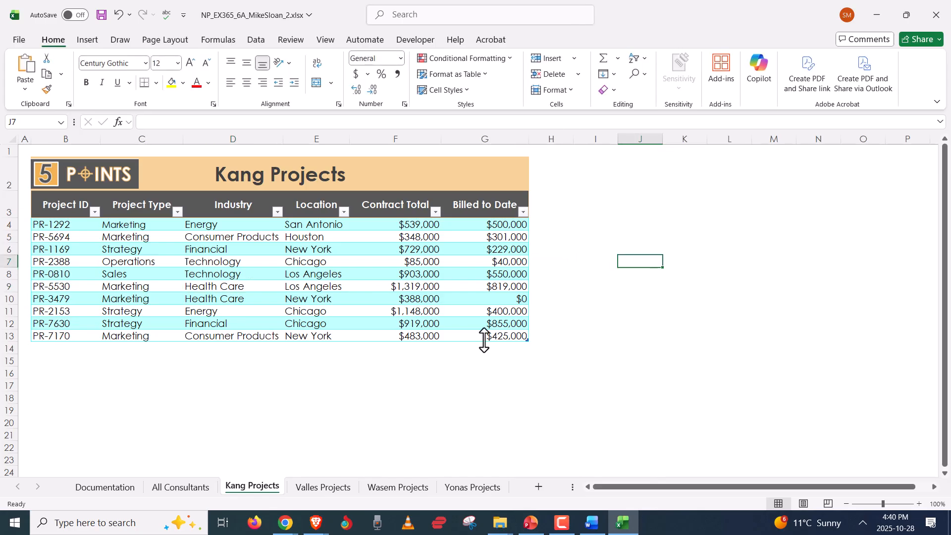
pyautogui.click(198, 238)
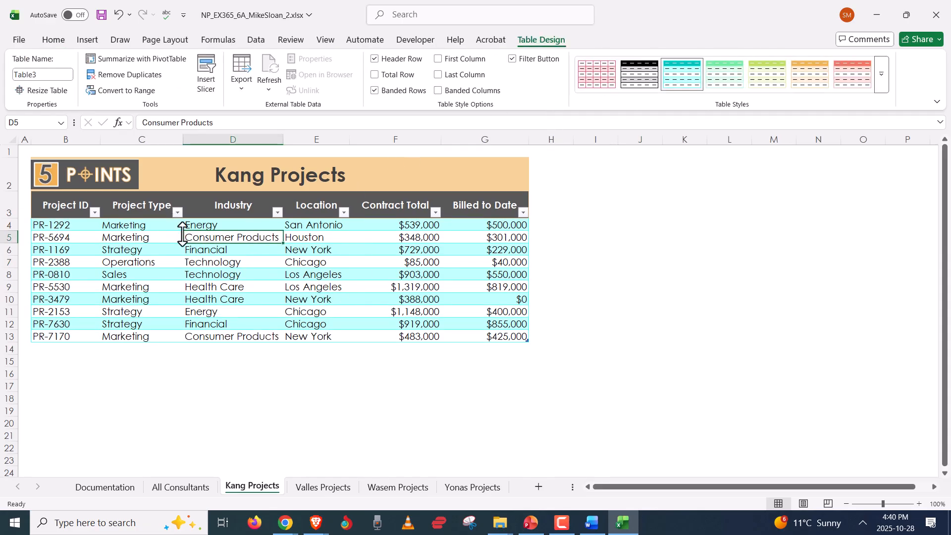
pyautogui.hotkey('alt', 'Tab')
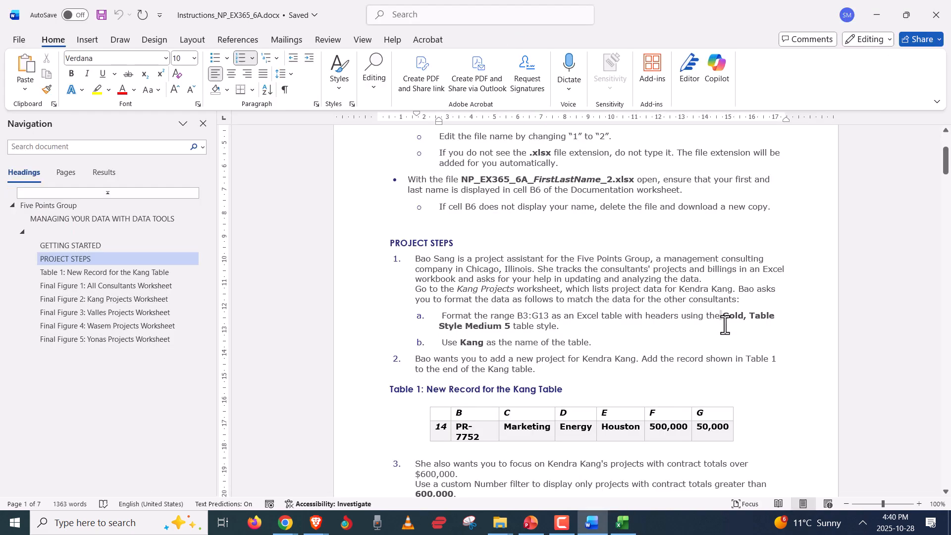
pyautogui.moveTo(720, 316); pyautogui.dragTo(724, 332)
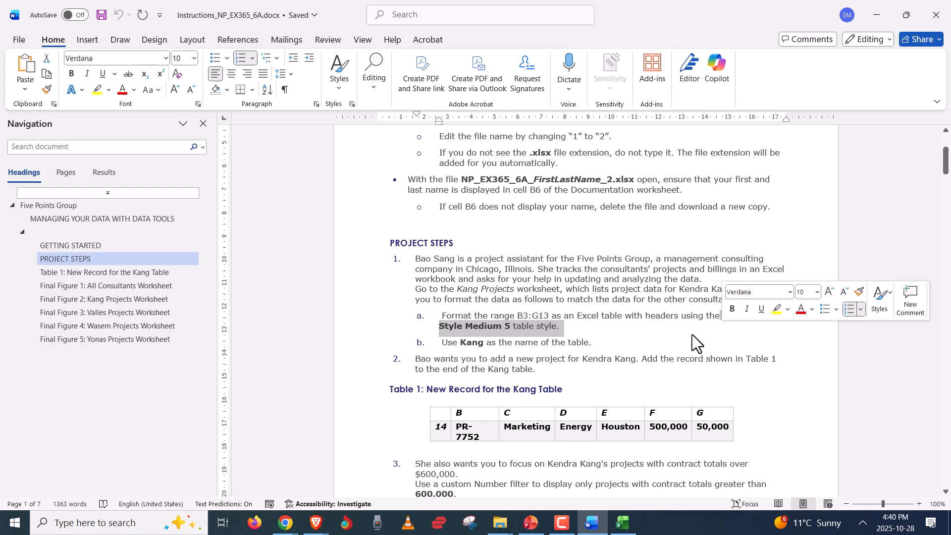
pyautogui.hotkey('alt', 'Tab')
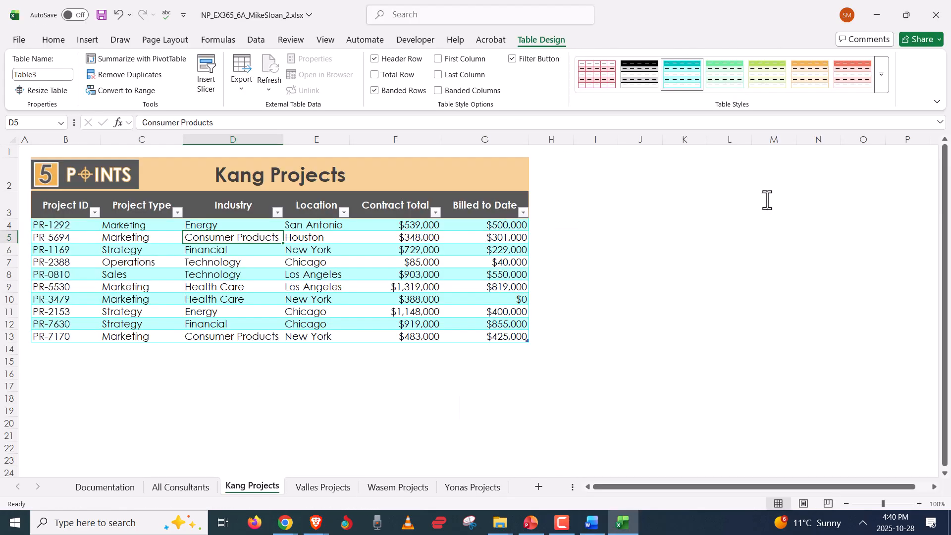
pyautogui.click(882, 79)
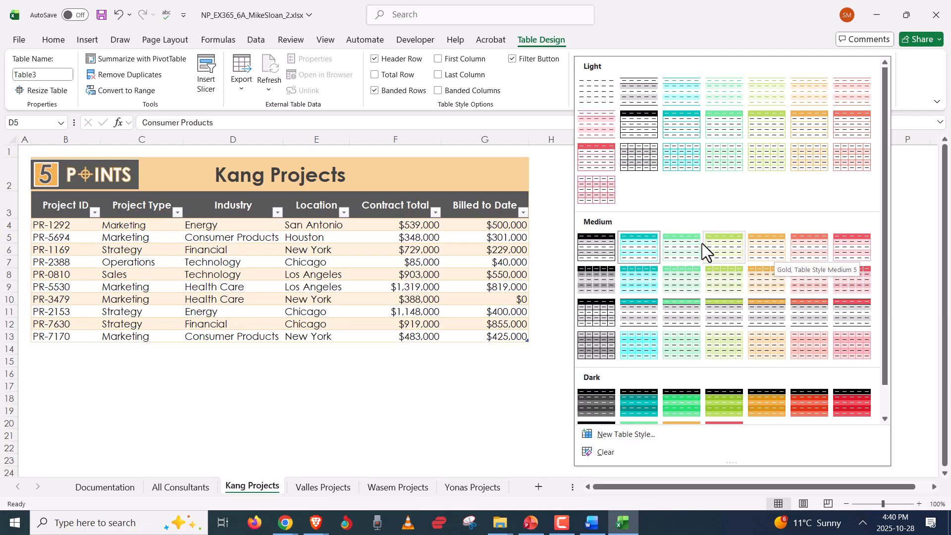
pyautogui.click(765, 252)
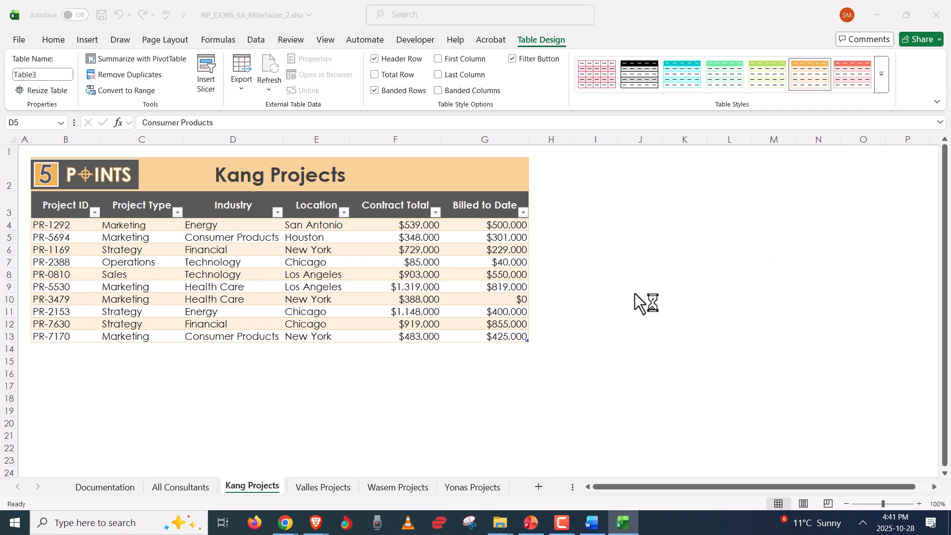
# - Check the required table name in the Word instructions, and rename the Kang Projects table to Kang
pyautogui.hotkey('alt', 'Tab')
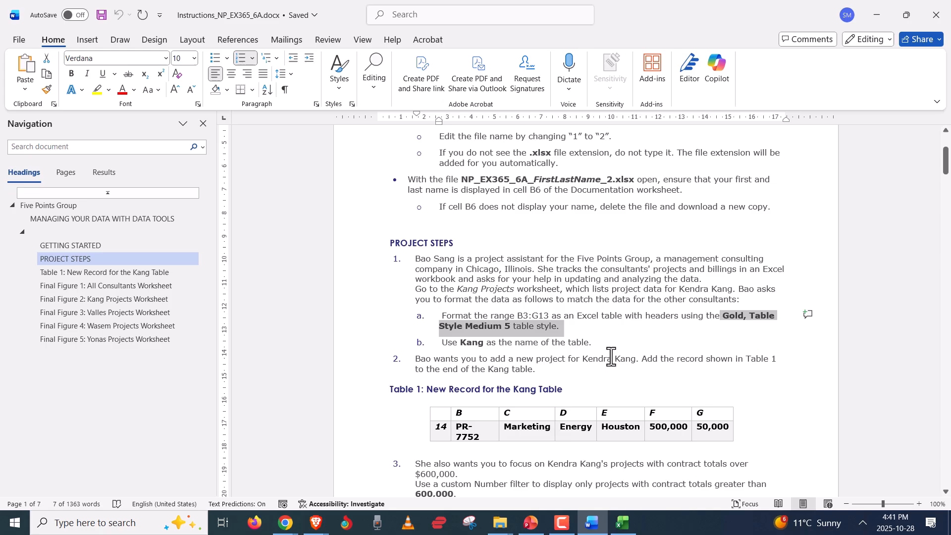
pyautogui.click(537, 343)
pyautogui.hotkey('alt', 'Tab')
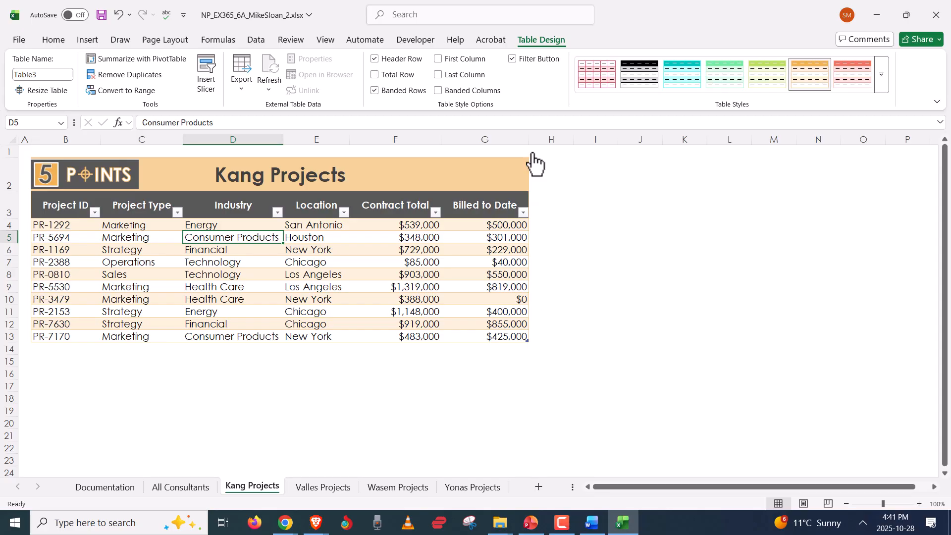
pyautogui.click(43, 75)
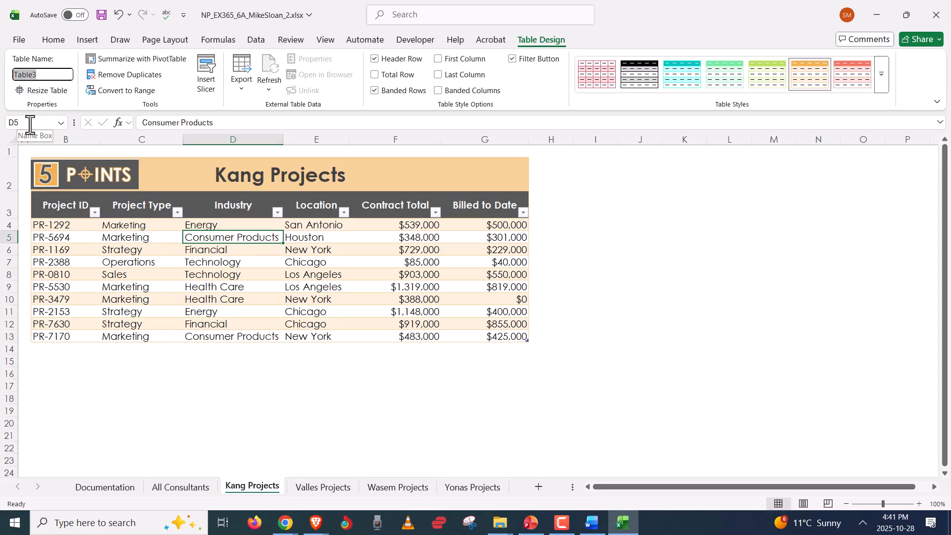
pyautogui.click(60, 74)
pyautogui.hotkey('alt', 'Tab')
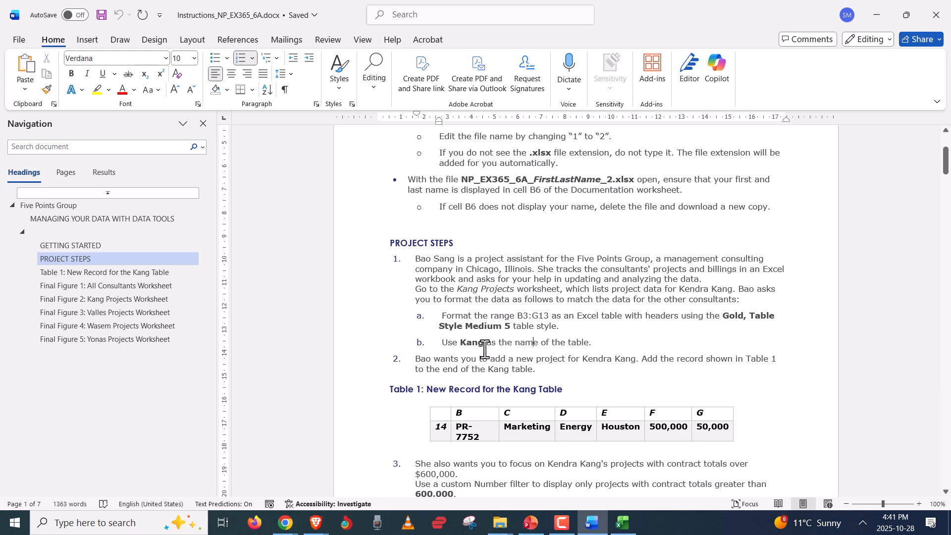
pyautogui.hotkey('alt', 'Tab')
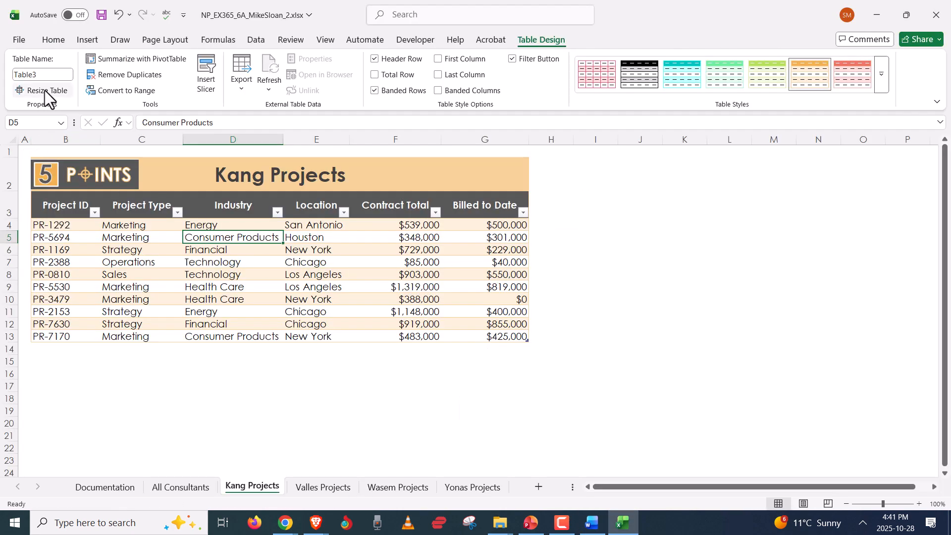
pyautogui.click(46, 74)
pyautogui.moveTo(44, 73); pyautogui.dragTo(13, 73)
pyautogui.write('K')
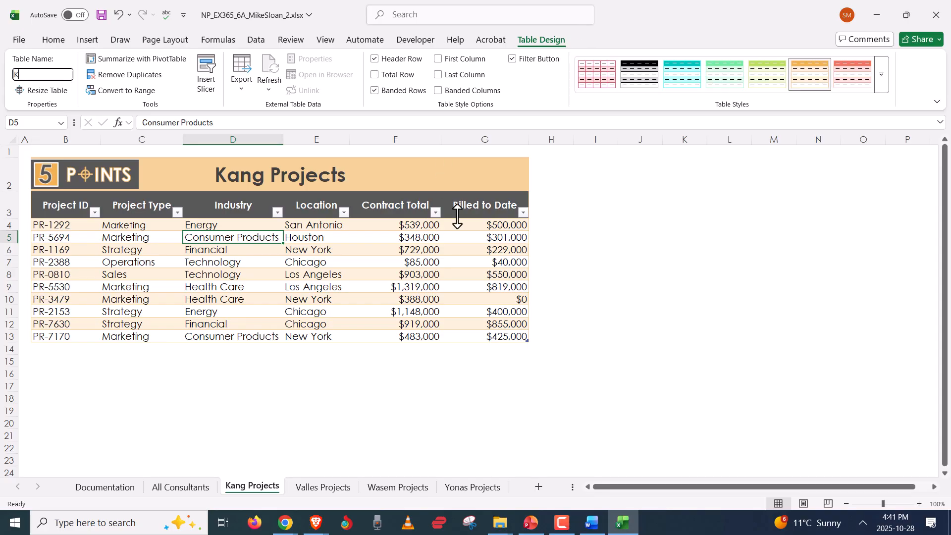
pyautogui.write('ang')
pyautogui.press('Return')
# - Read project step 2 and Table 1 in the Word instructions on adding a new record, and return to the Excel workbook
pyautogui.hotkey('alt', 'Tab')
pyautogui.scroll(-3, 567, 360)
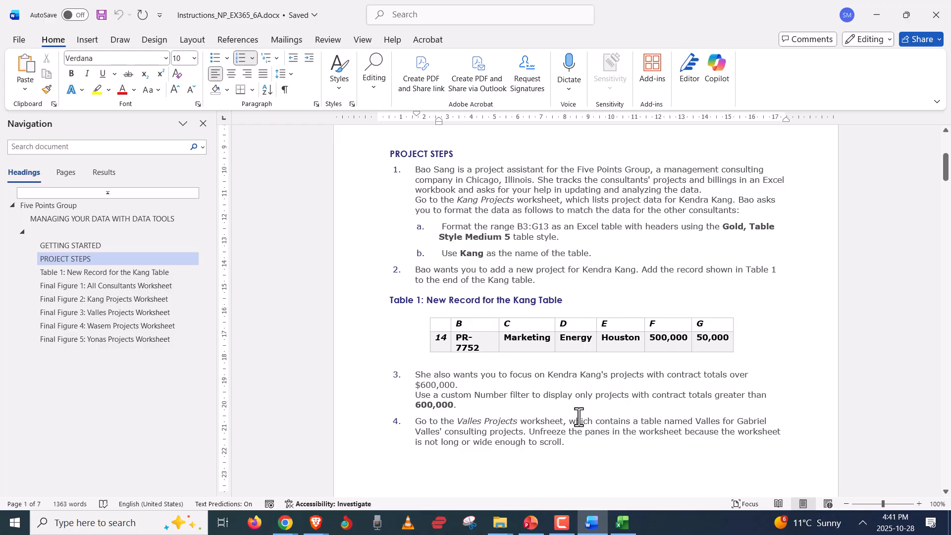
pyautogui.hotkey('alt', 'Tab')
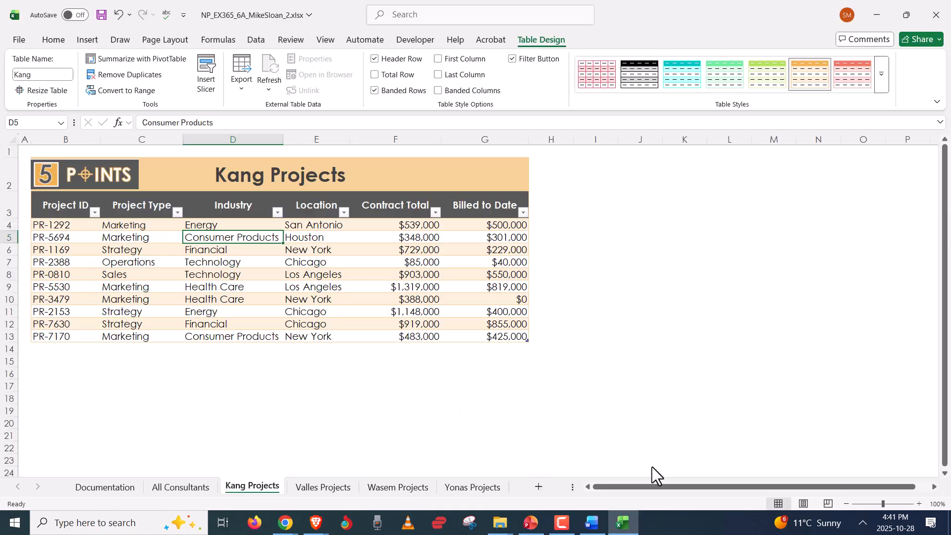
pyautogui.click(58, 360)
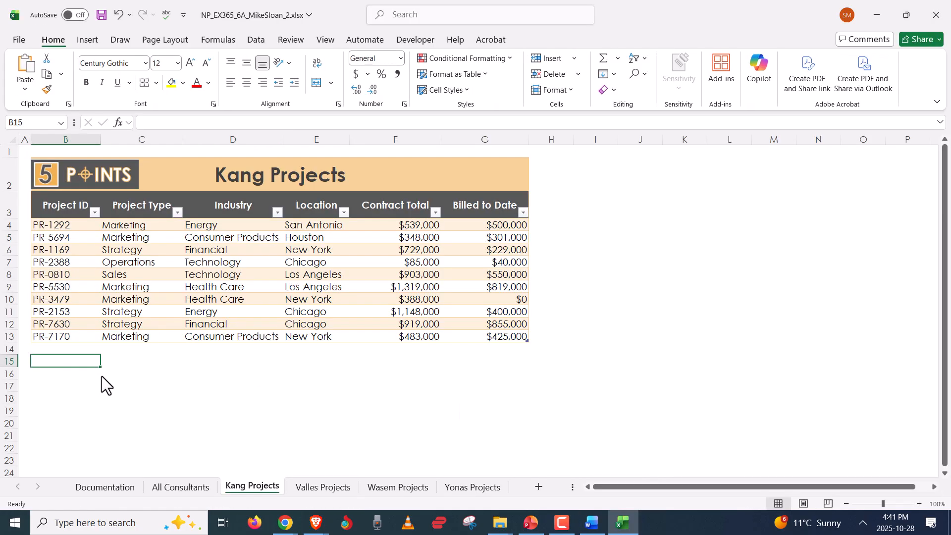
pyautogui.write('Mike')
pyautogui.press('Return')
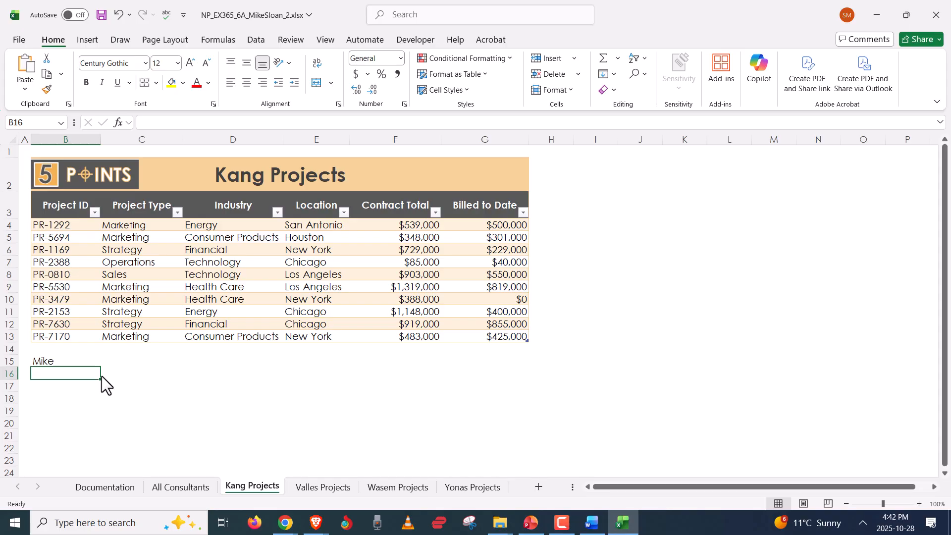
pyautogui.press('Up')
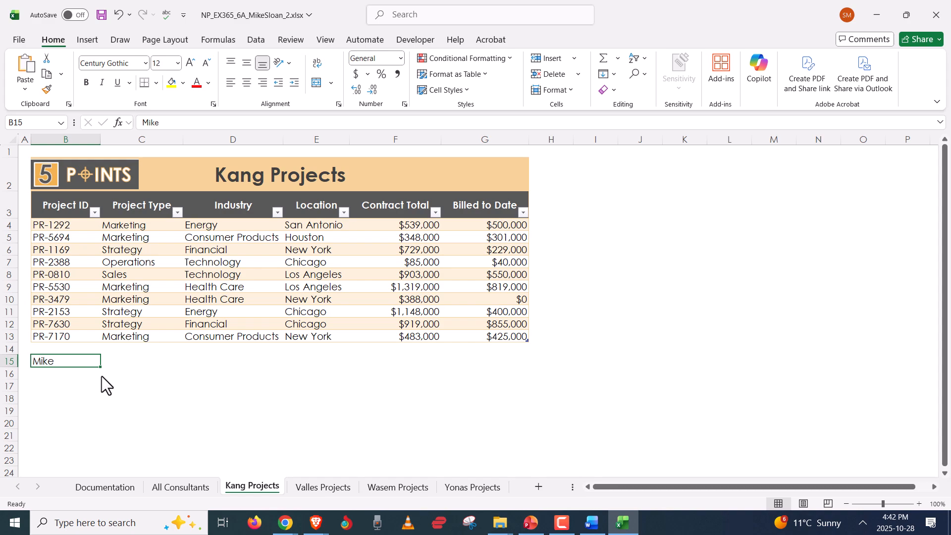
pyautogui.press('Delete')
# - Add a blank row 14 at the end of the Kang table
pyautogui.moveTo(91, 349); pyautogui.dragTo(501, 349)
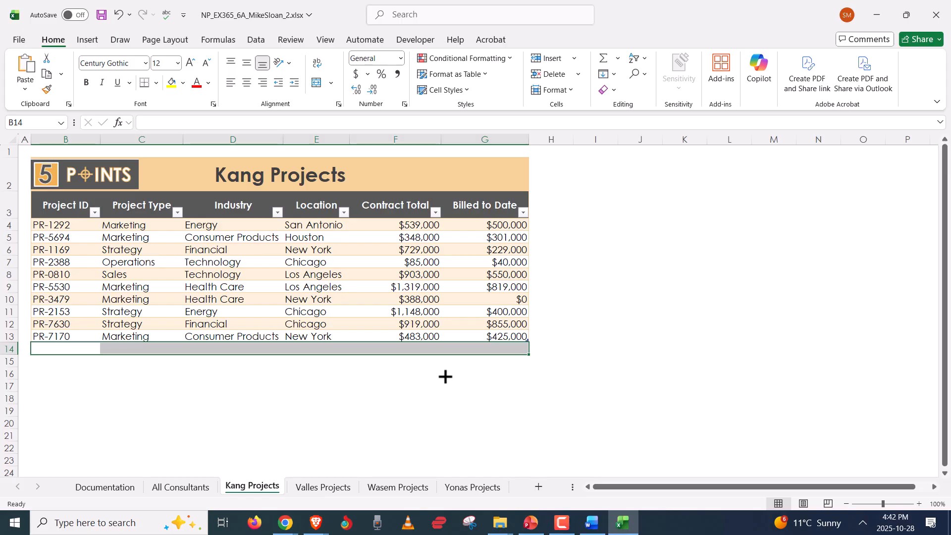
pyautogui.click(500, 337)
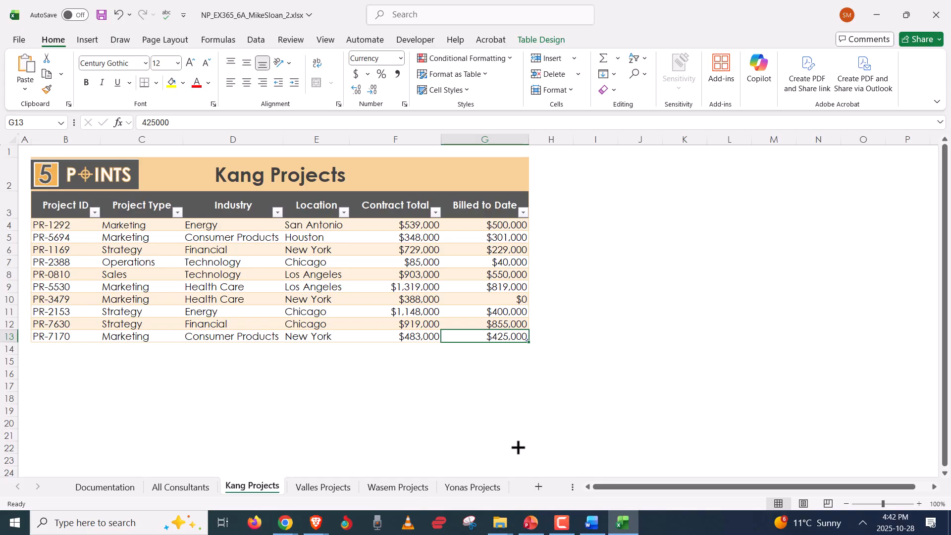
pyautogui.press('Tab')
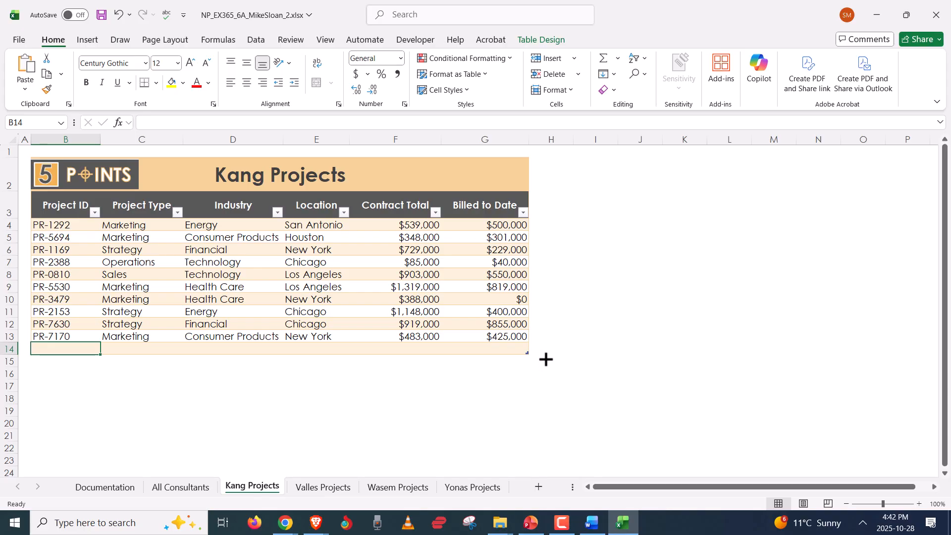
# - Copy the Table 1 record from the Word instructions, try pasting it into row 14 with destination formatting, and undo the paste
pyautogui.hotkey('alt', 'Tab')
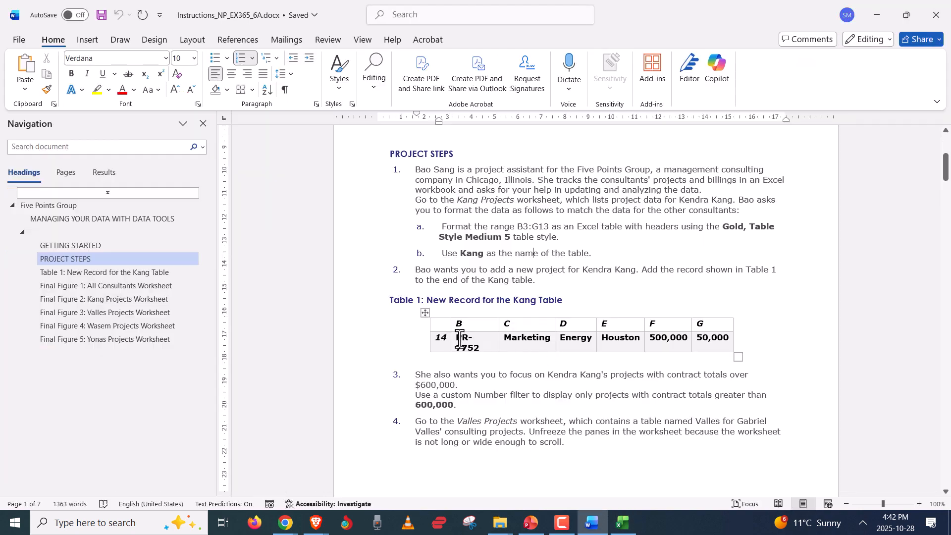
pyautogui.moveTo(460, 338); pyautogui.dragTo(707, 344)
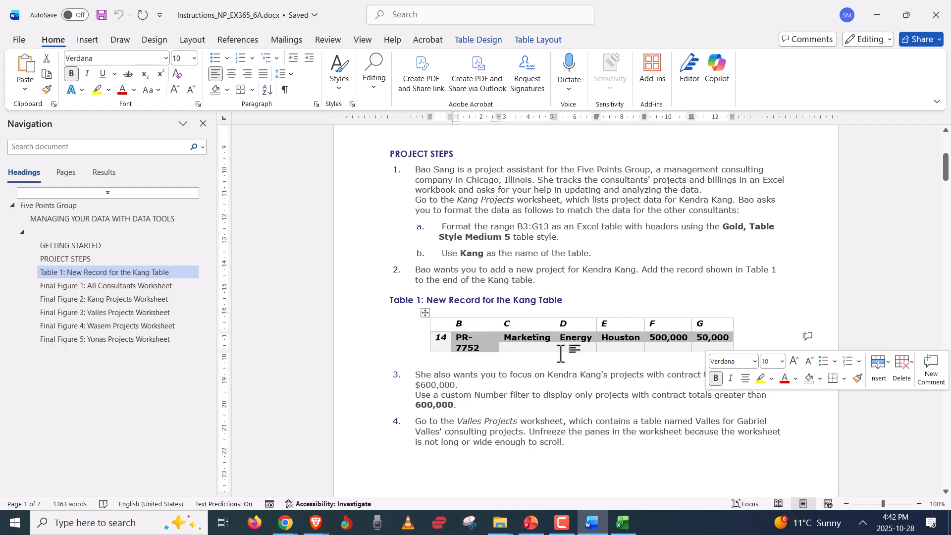
pyautogui.rightClick(489, 344)
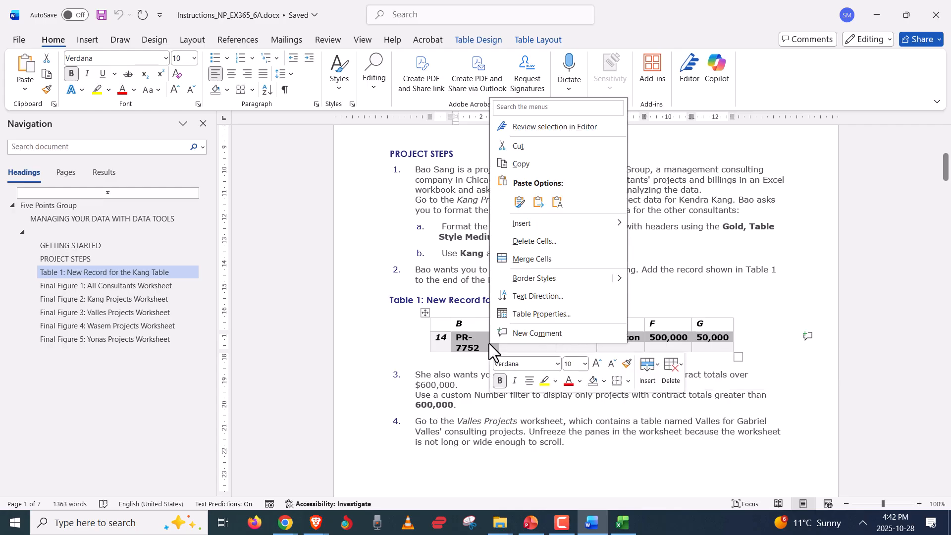
pyautogui.click(524, 164)
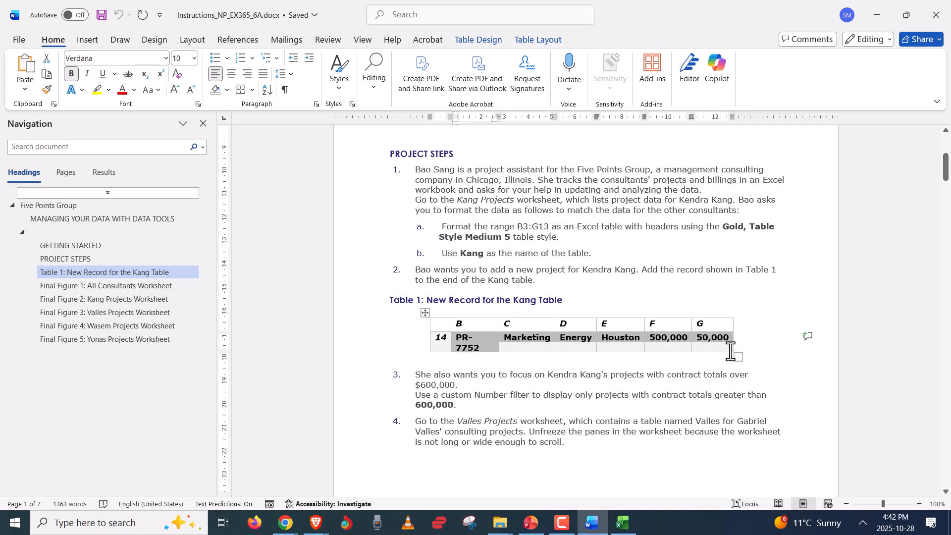
pyautogui.hotkey('alt', 'Tab')
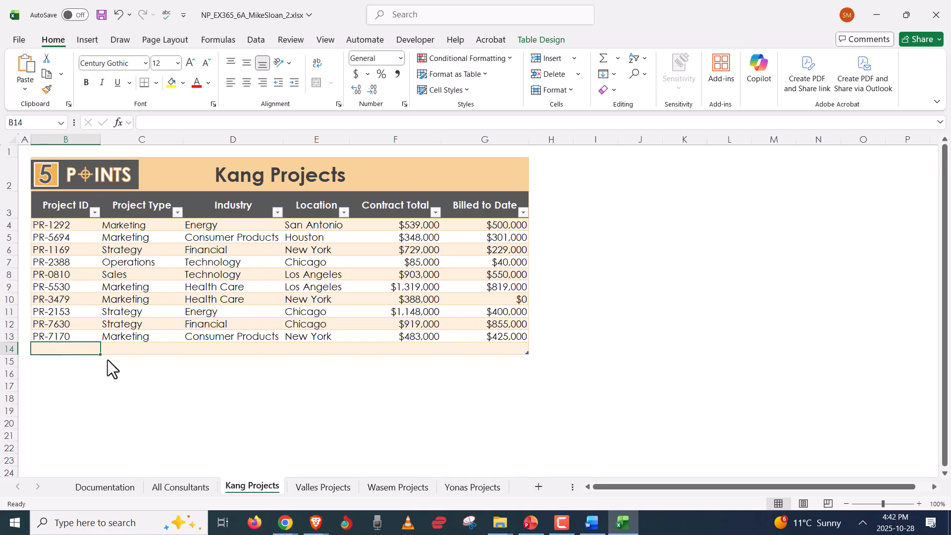
pyautogui.rightClick(63, 350)
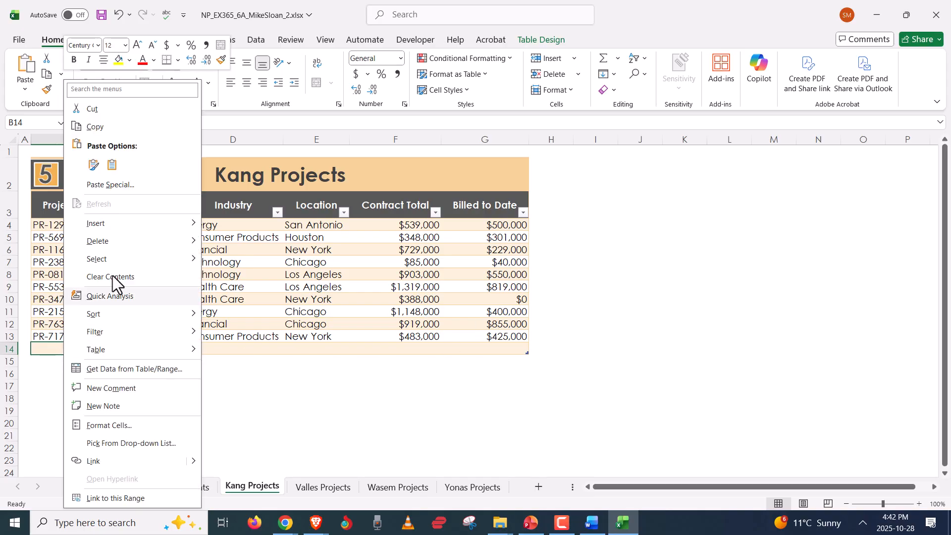
pyautogui.click(114, 172)
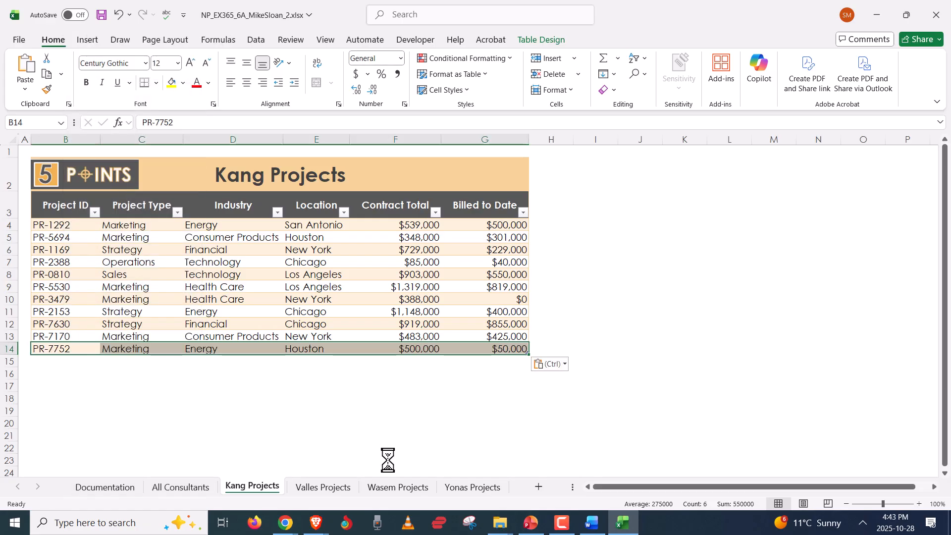
pyautogui.hotkey('ctrl', 'z')
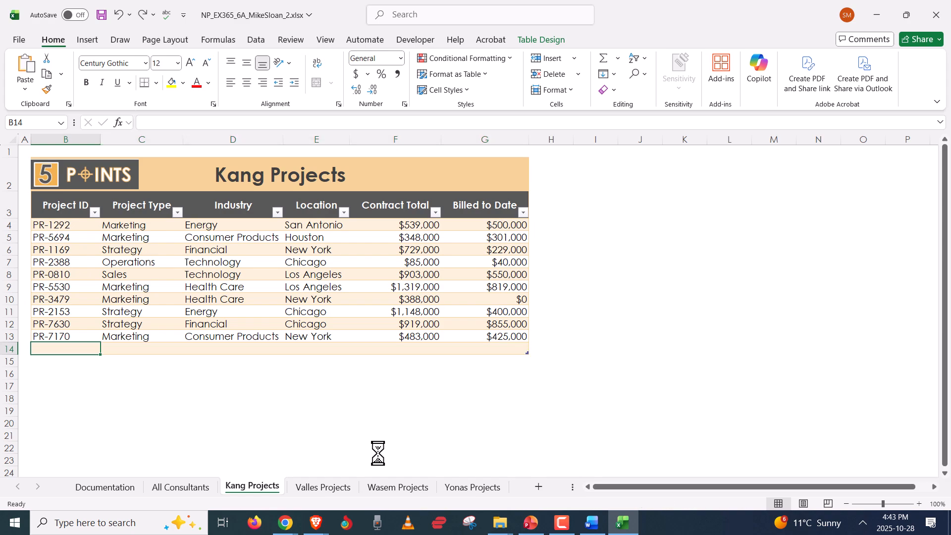
# - Try pasting the copied Table 1 record into row 14 with its source formatting, recheck the Word instructions, and undo the paste
pyautogui.hotkey('ctrl', 'v')
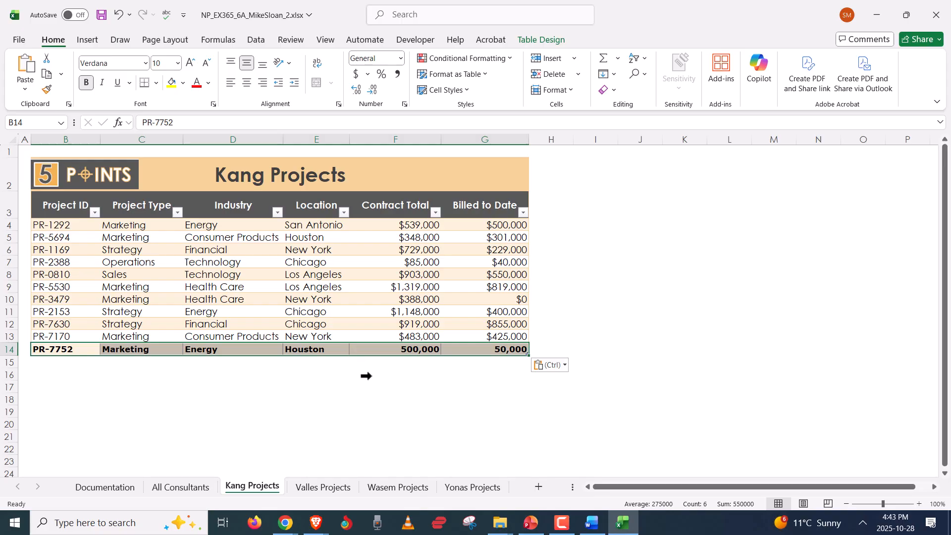
pyautogui.hotkey('alt', 'Tab')
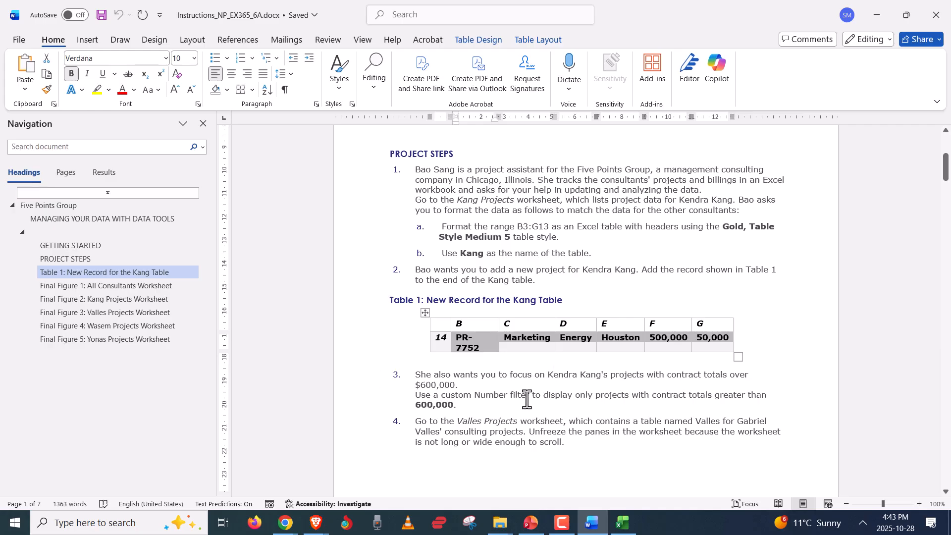
pyautogui.scroll(-1, 527, 398)
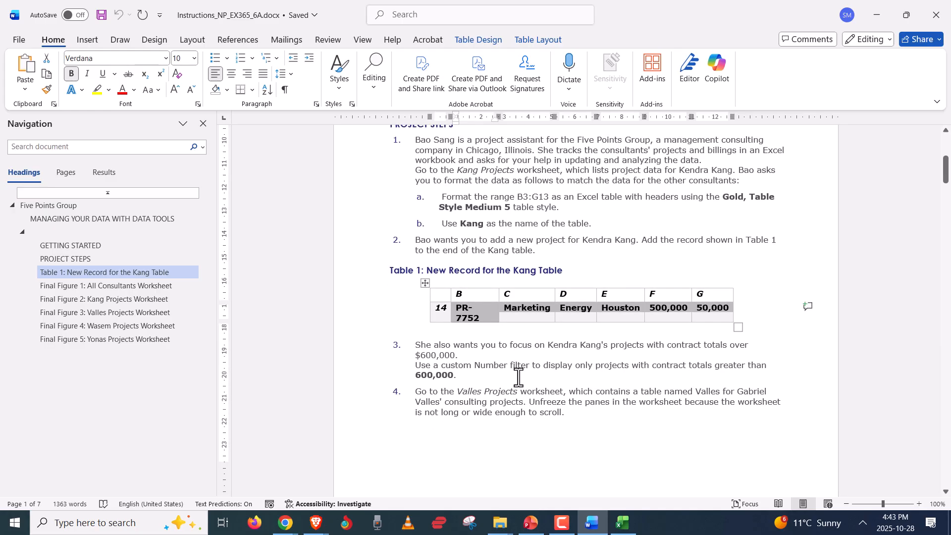
pyautogui.scroll(-1, 518, 381)
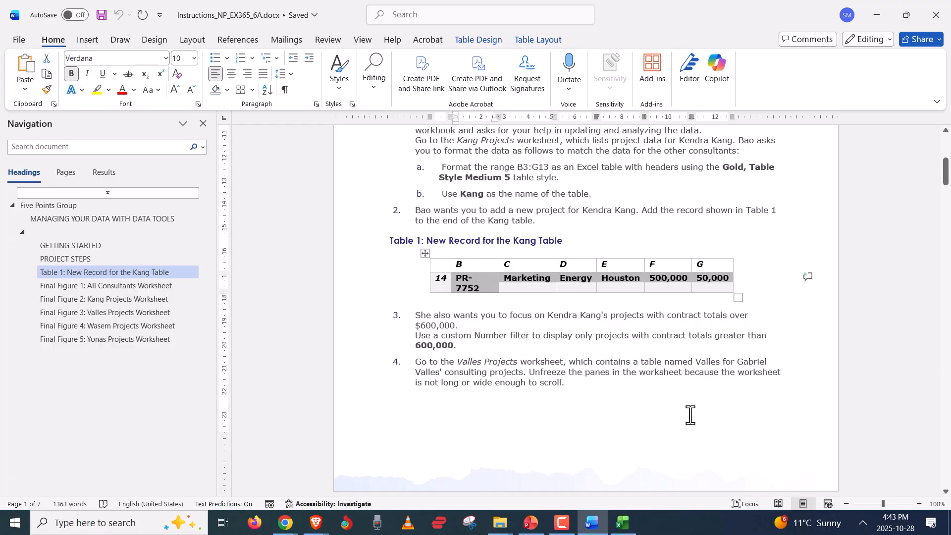
pyautogui.hotkey('alt', 'Tab')
pyautogui.write('PR-7752\tMarketing\tEnergy\tHouston\t500,000\t50,000')
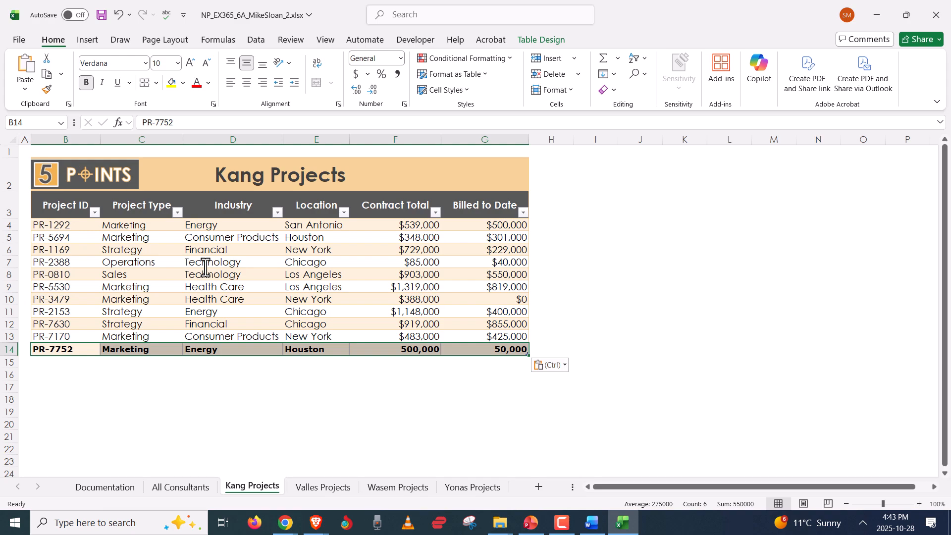
pyautogui.hotkey('ctrl', 'z')
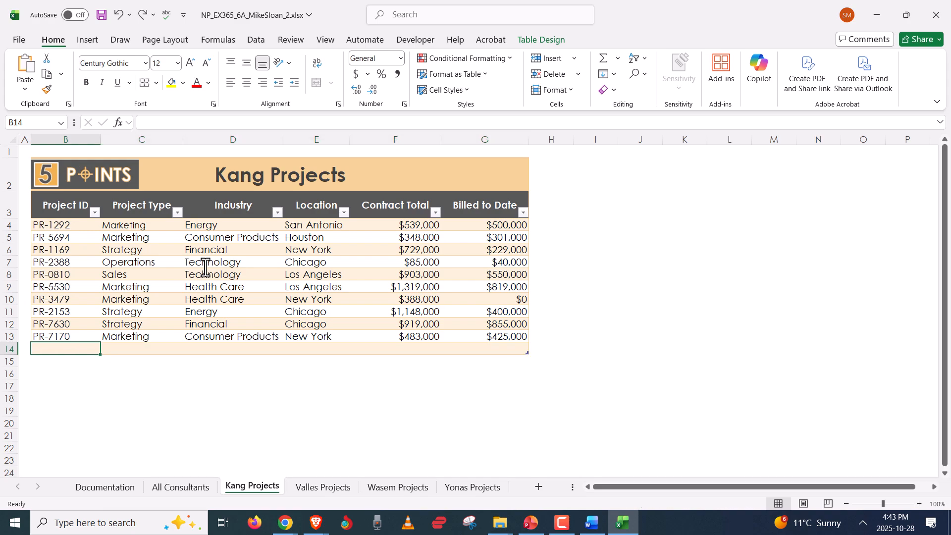
# - Paste the copied Table 1 record for PR-7752 into row 14 using the destination formatting, and save the workbook
pyautogui.rightClick(86, 352)
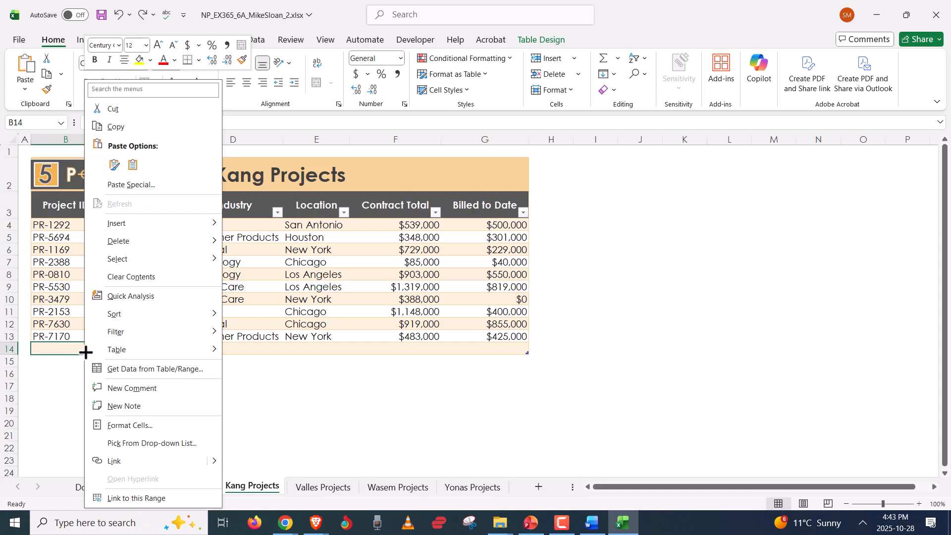
pyautogui.click(132, 165)
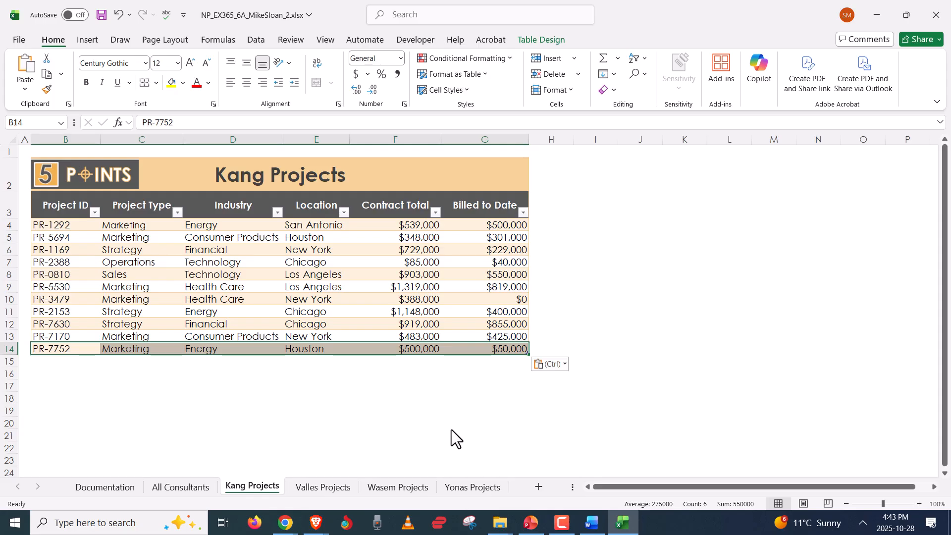
pyautogui.hotkey('ctrl', 's')
# - Read project step 3 in the Word instructions on the custom number filter for contract totals, and return to the Excel workbook
pyautogui.hotkey('alt', 'Tab')
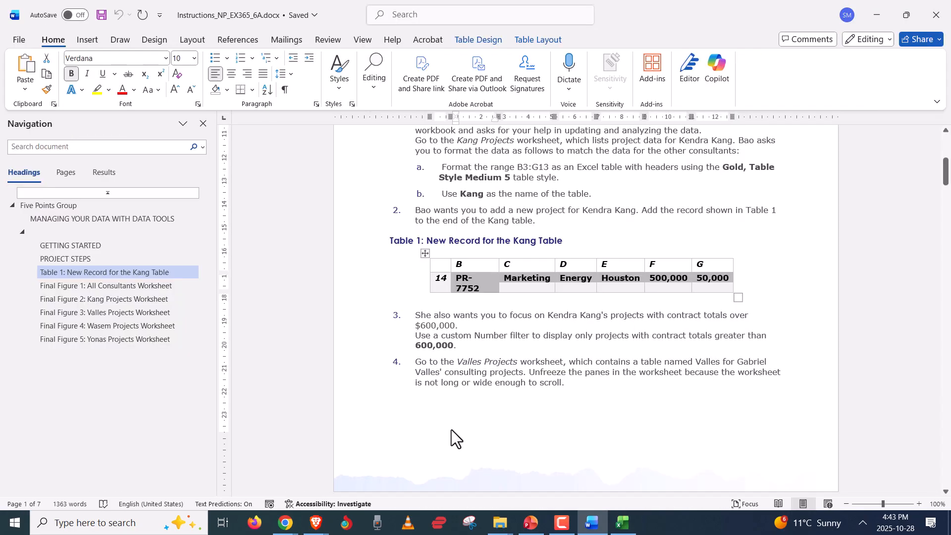
pyautogui.click(518, 349)
pyautogui.scroll(1, 523, 355)
pyautogui.scroll(3, 523, 355)
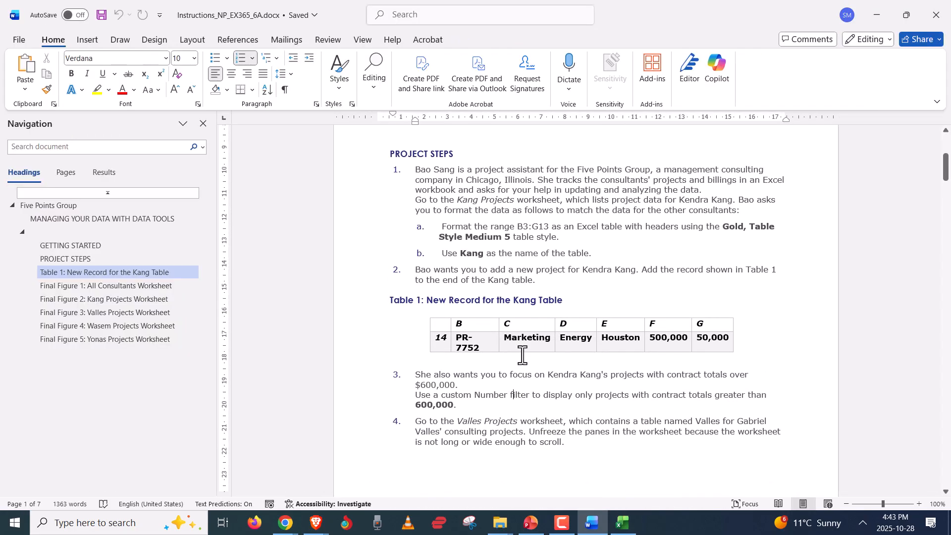
pyautogui.scroll(-4, 519, 365)
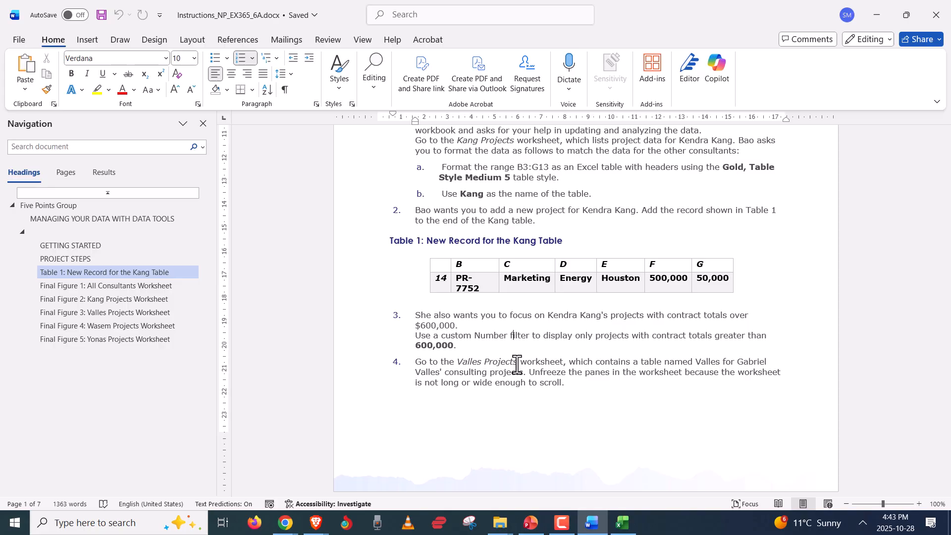
pyautogui.click(457, 346)
pyautogui.scroll(-2, 468, 327)
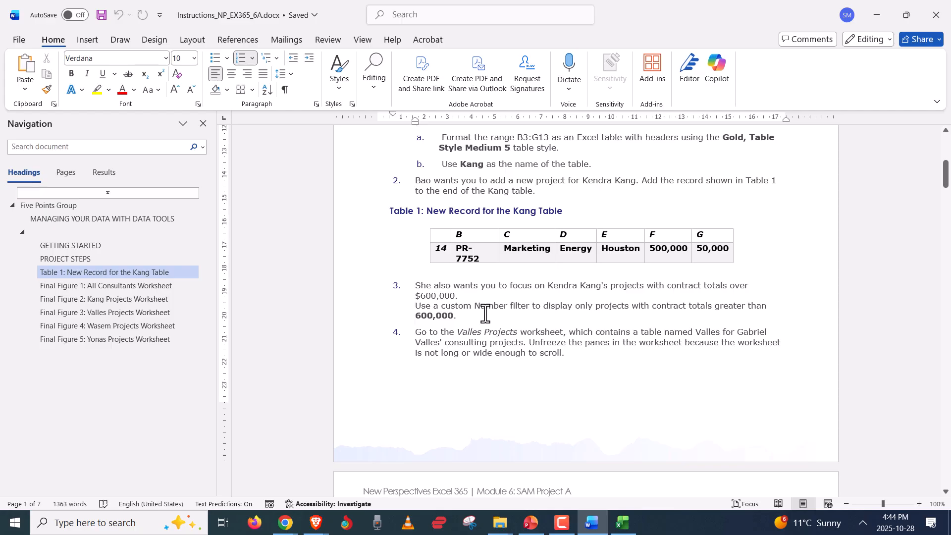
pyautogui.hotkey('alt', 'Tab')
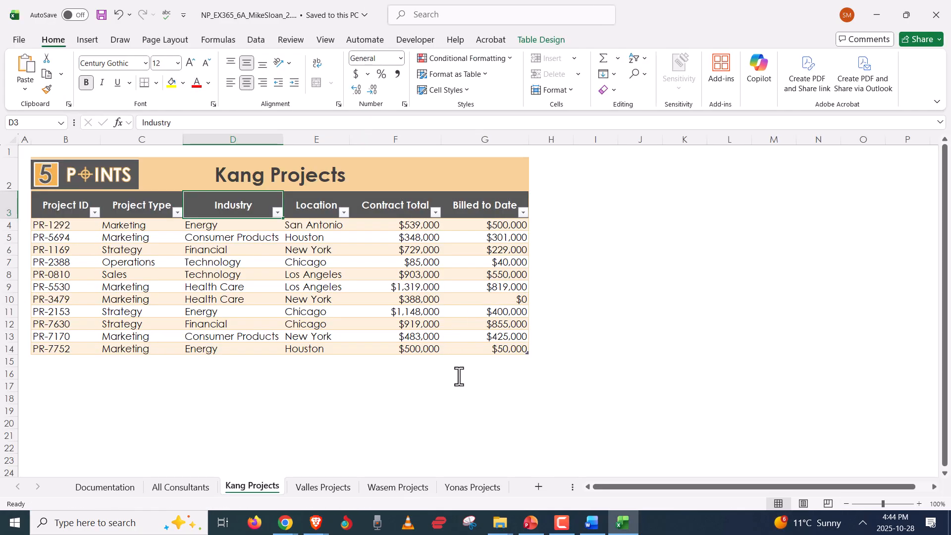
# - Review the Contract Total filter values in the Kang table, and recheck the filter requirement in the Word instructions
pyautogui.click(435, 212)
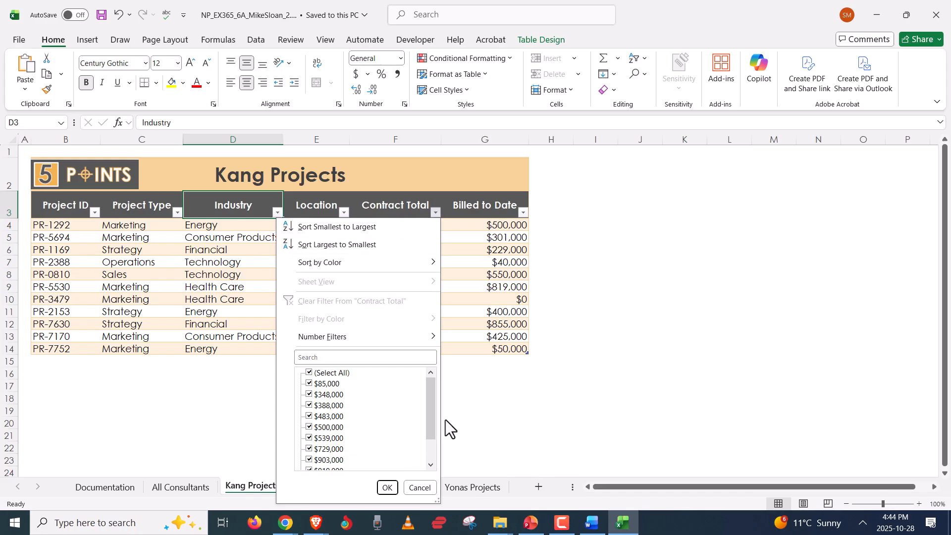
pyautogui.moveTo(429, 394); pyautogui.dragTo(425, 456)
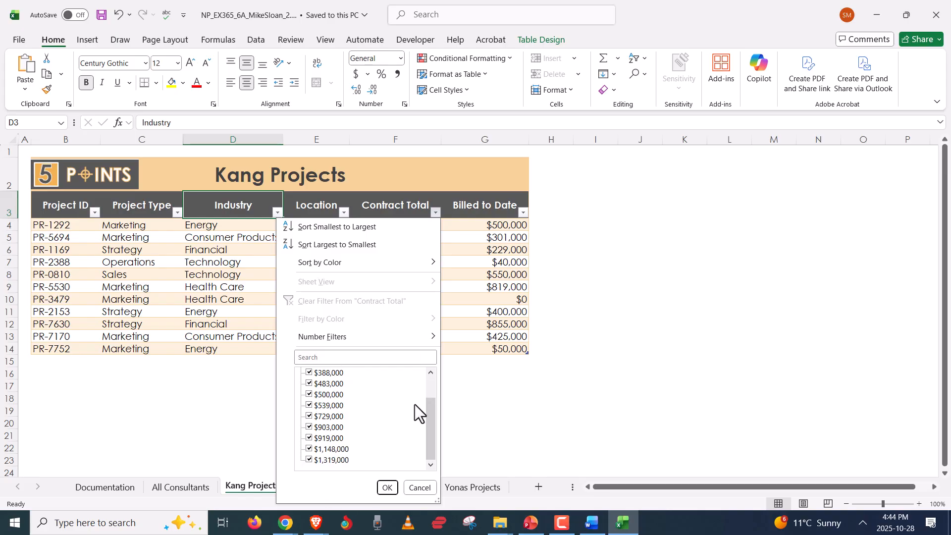
pyautogui.scroll(2, 367, 441)
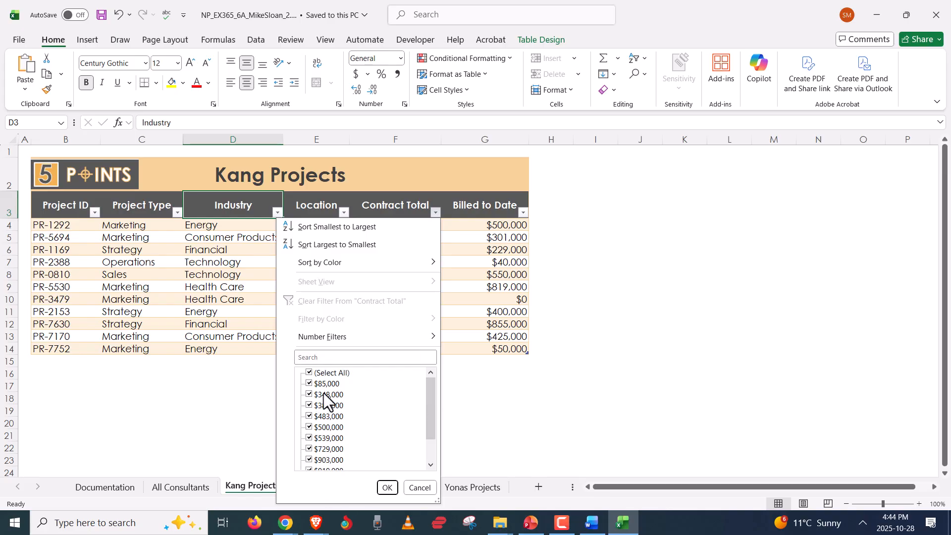
pyautogui.scroll(-1, 320, 417)
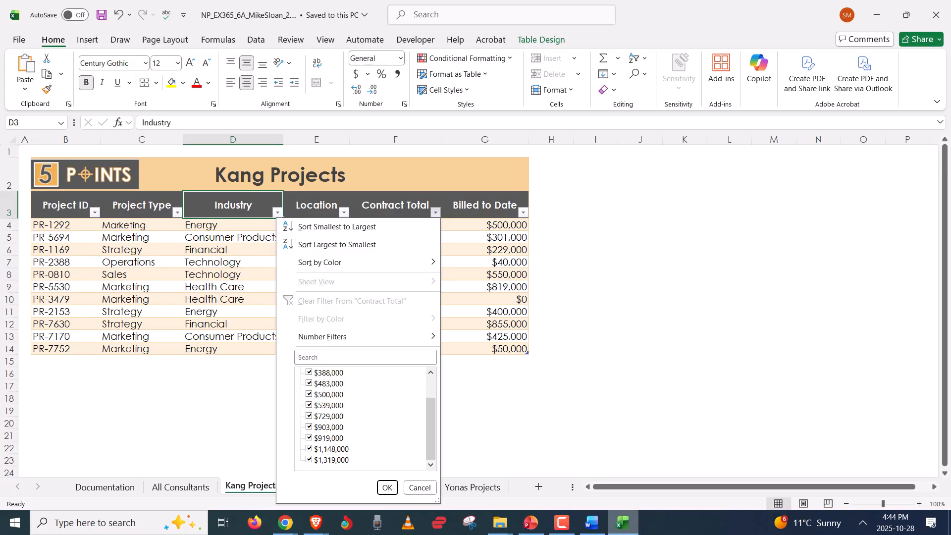
pyautogui.click(593, 531)
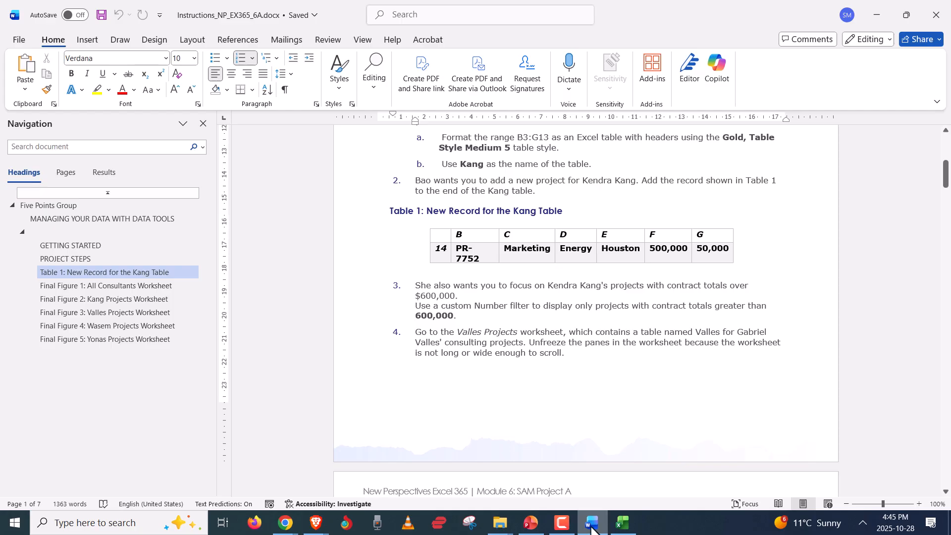
pyautogui.click(622, 522)
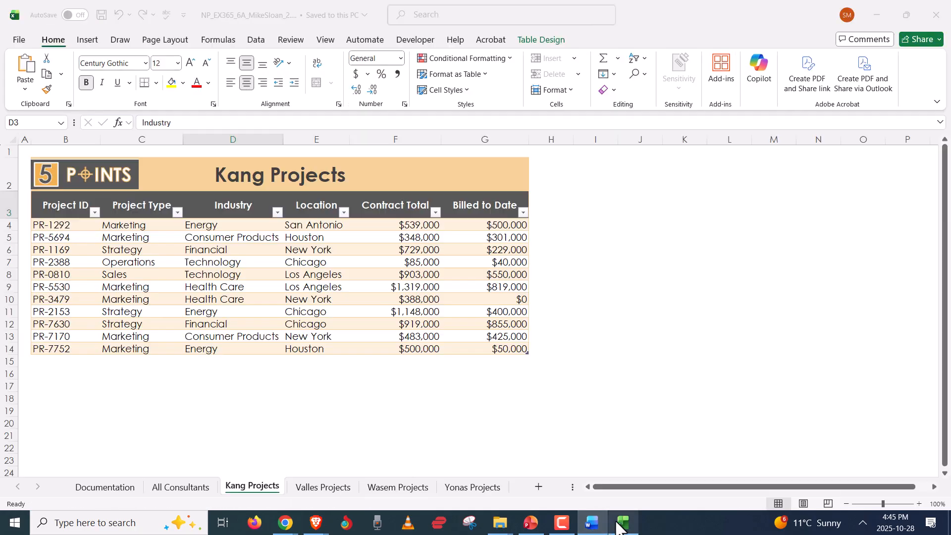
pyautogui.click(436, 212)
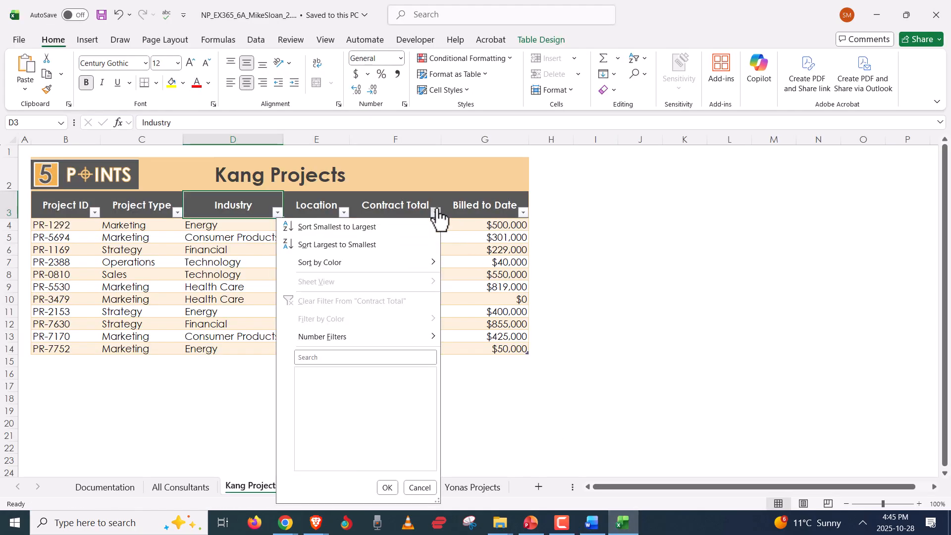
pyautogui.moveTo(430, 334)
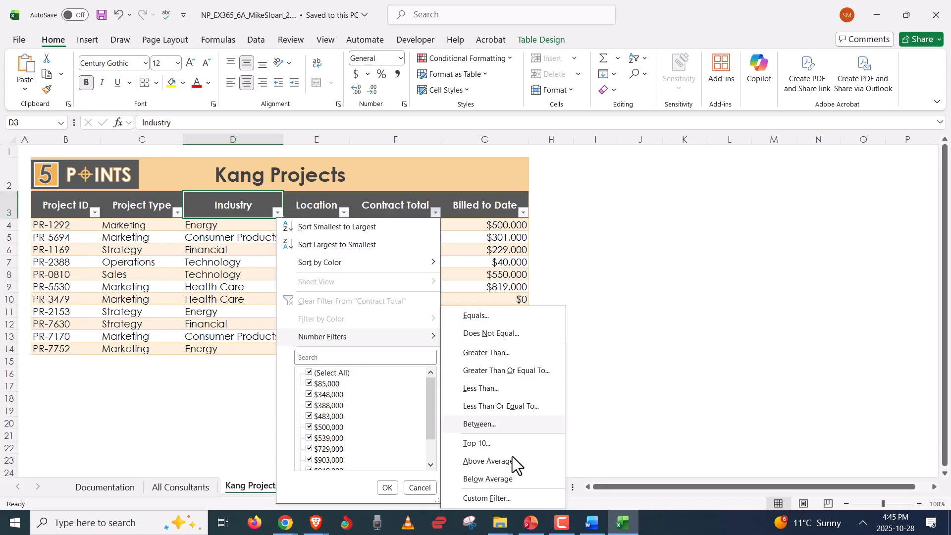
pyautogui.click(496, 495)
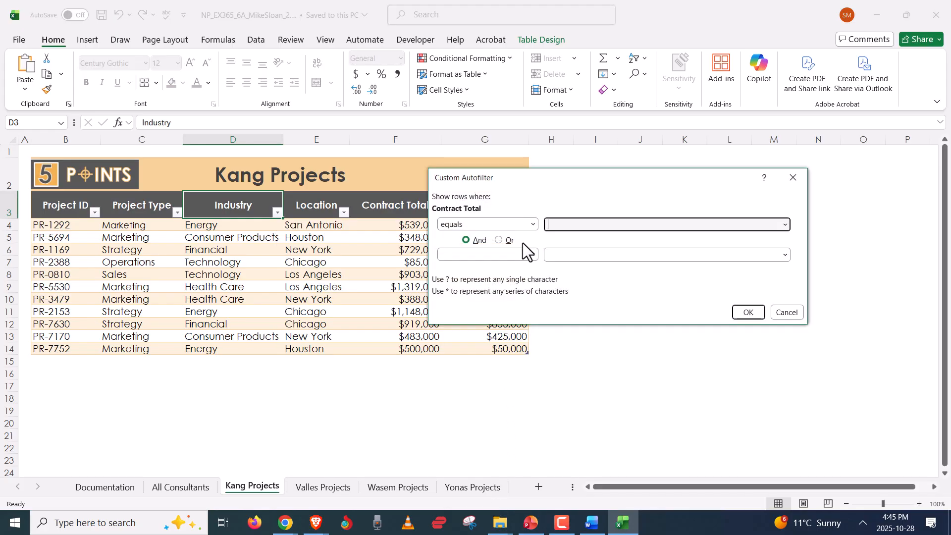
pyautogui.click(568, 226)
pyautogui.click(787, 312)
pyautogui.click(436, 212)
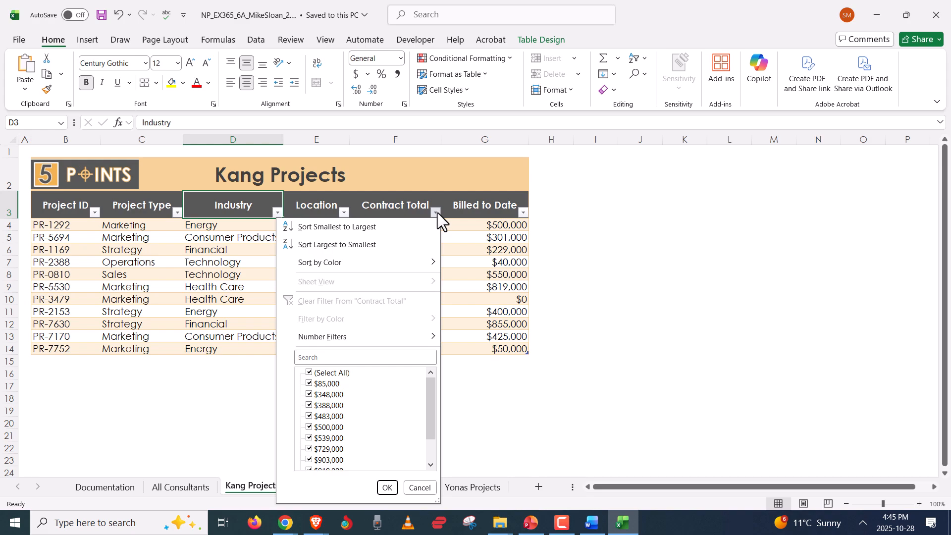
pyautogui.hotkey('alt', 'Tab')
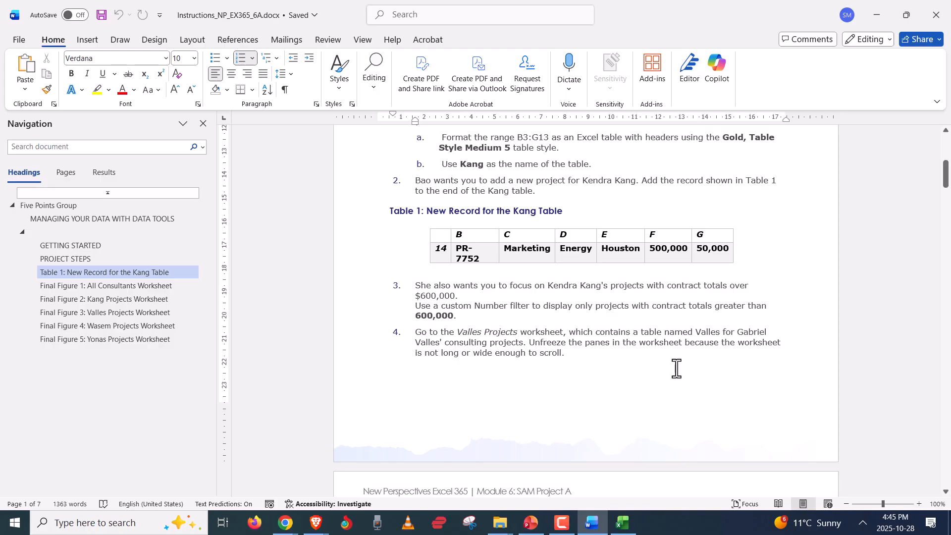
pyautogui.hotkey('alt', 'Tab')
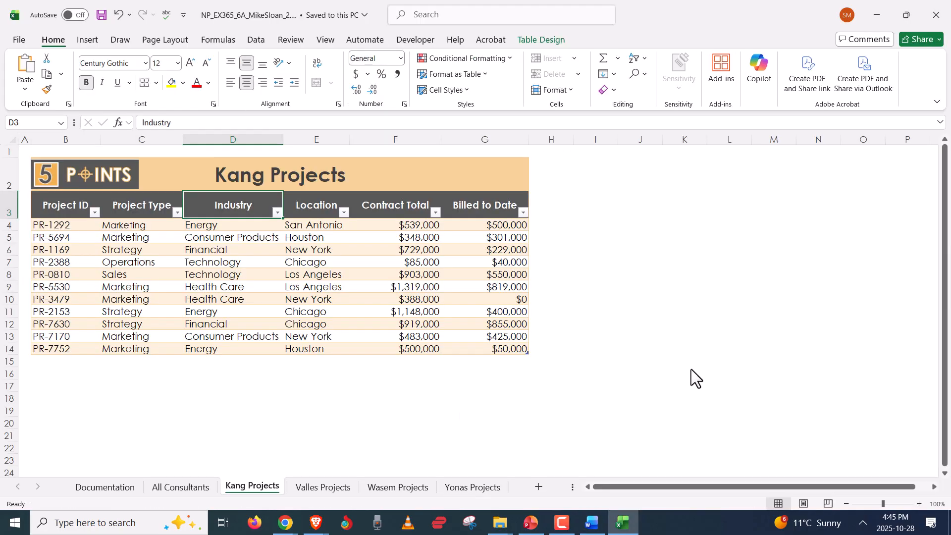
# - Apply a number filter to the Kang table's Contract Total column for values greater than 600000, and review the filter's value list
pyautogui.click(436, 212)
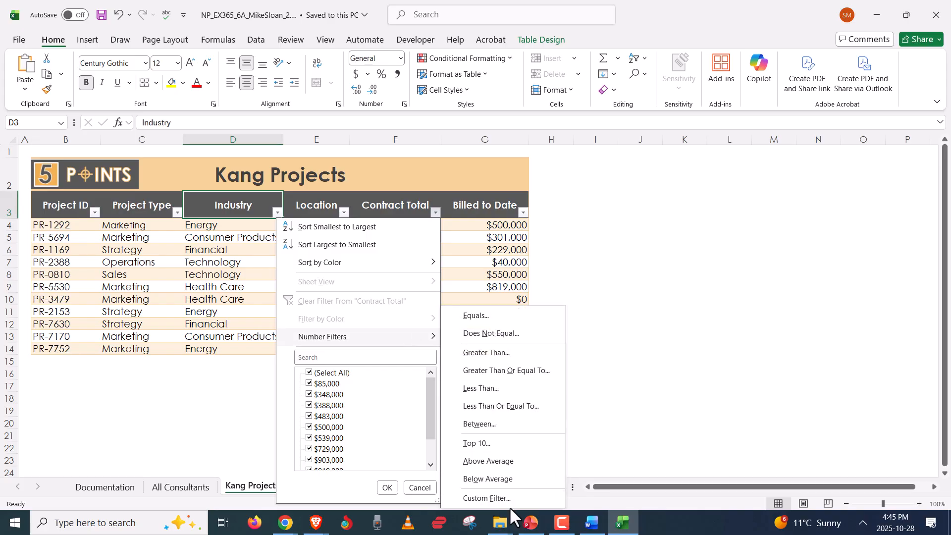
pyautogui.click(501, 351)
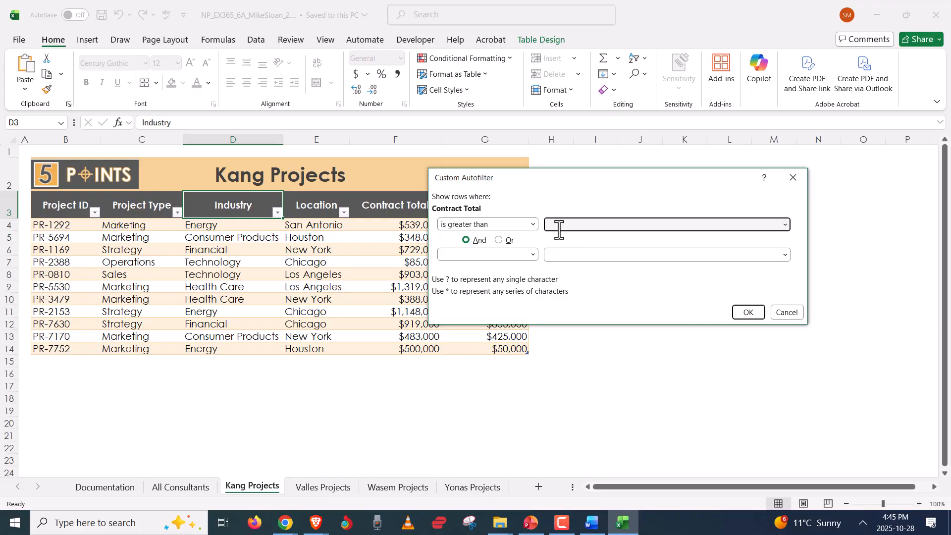
pyautogui.write('600000')
pyautogui.click(753, 313)
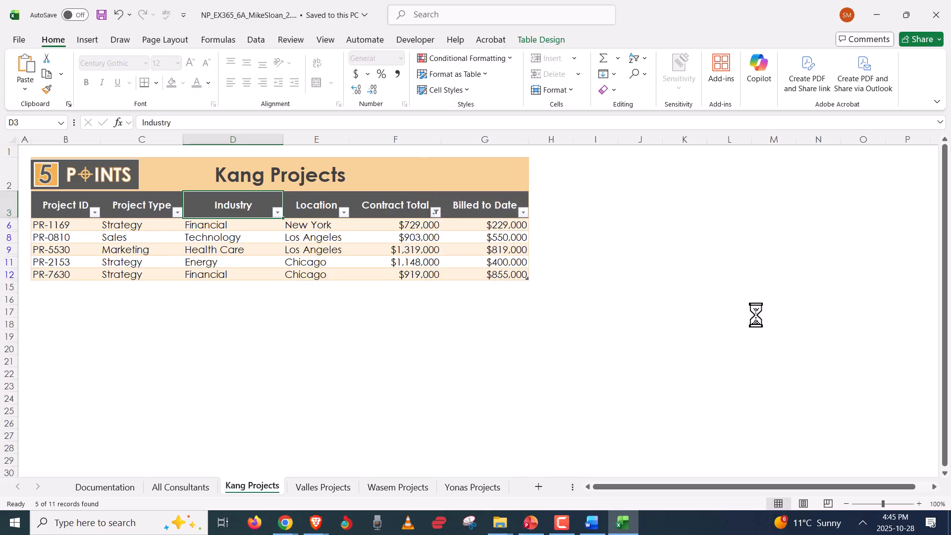
pyautogui.click(436, 212)
pyautogui.scroll(-3, 378, 406)
pyautogui.scroll(2, 378, 411)
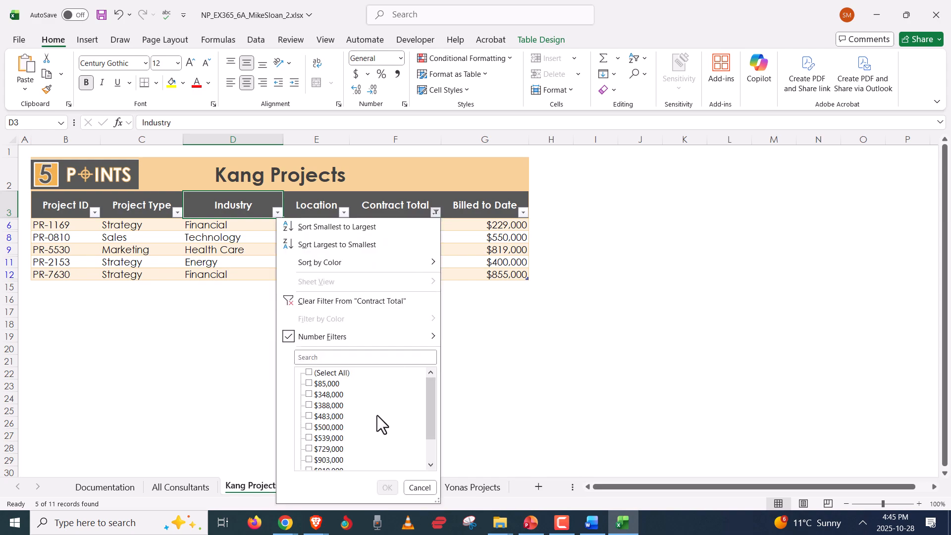
pyautogui.click(419, 487)
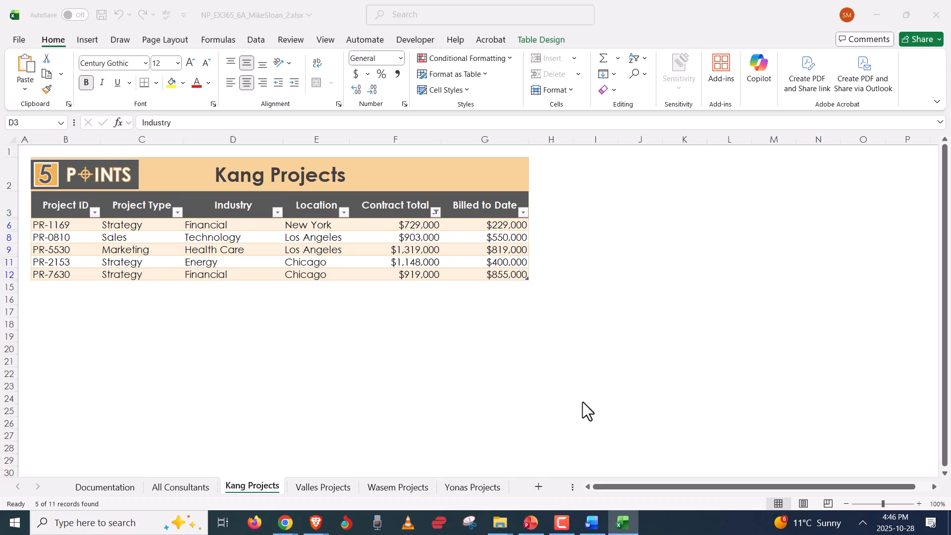
# - Read project step 4 in the Word instructions on unfreezing panes, and open the Valles Projects worksheet in the Excel workbook
pyautogui.hotkey('alt', 'Tab')
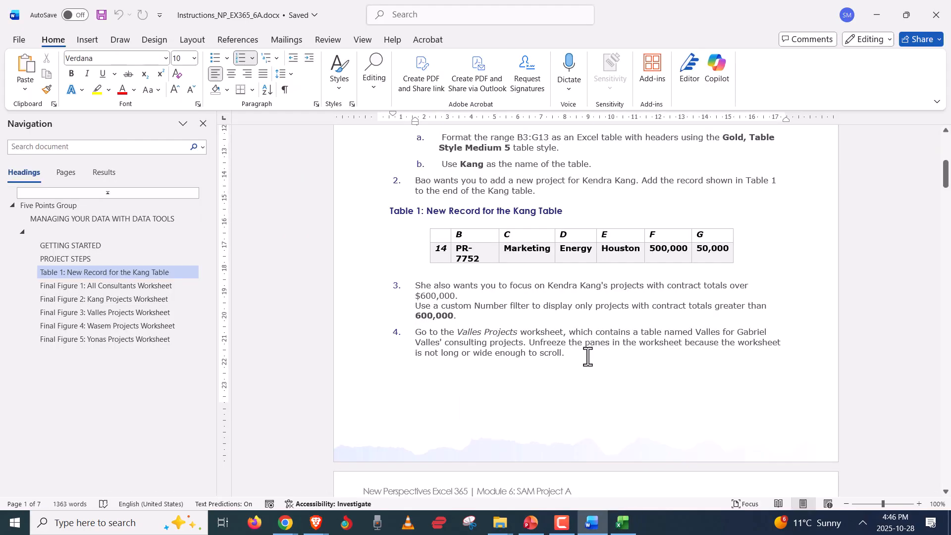
pyautogui.scroll(-5, 588, 357)
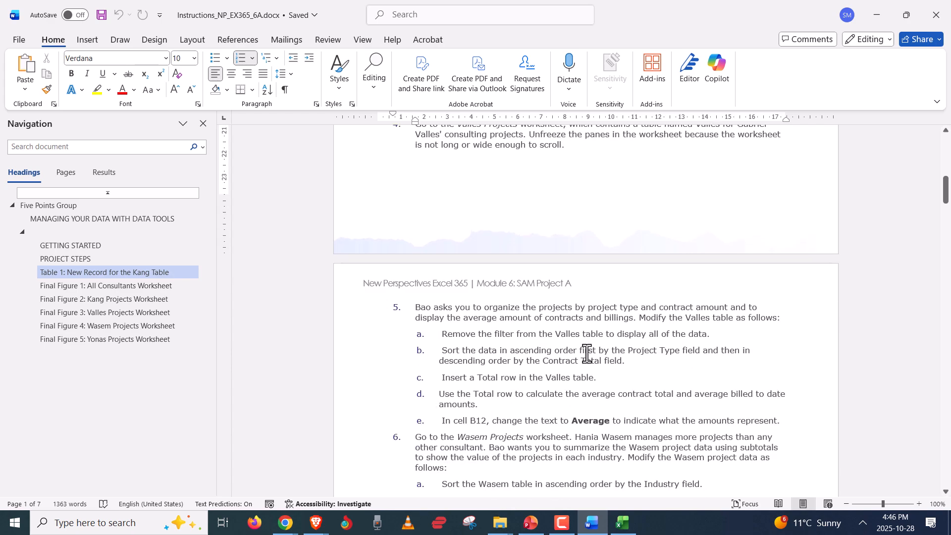
pyautogui.scroll(1, 587, 353)
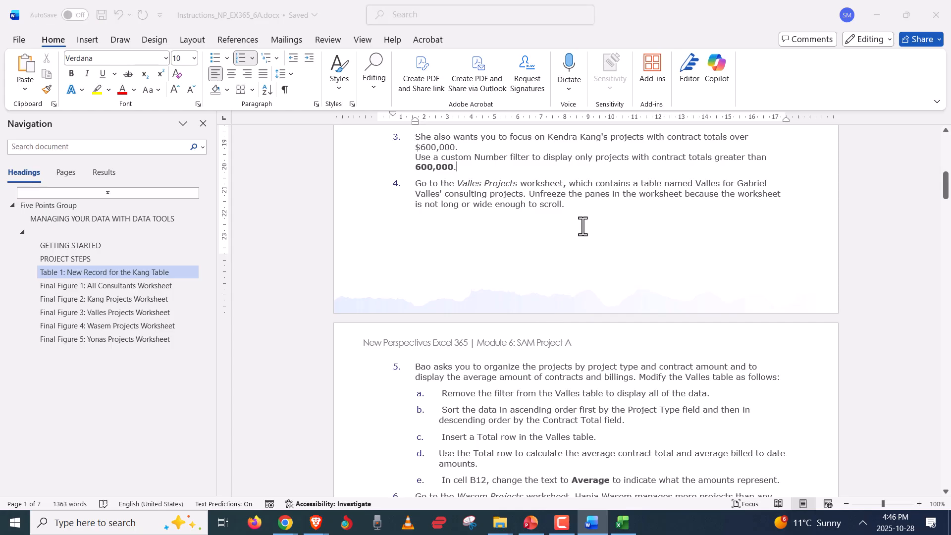
pyautogui.hotkey('alt', 'Tab')
pyautogui.click(323, 487)
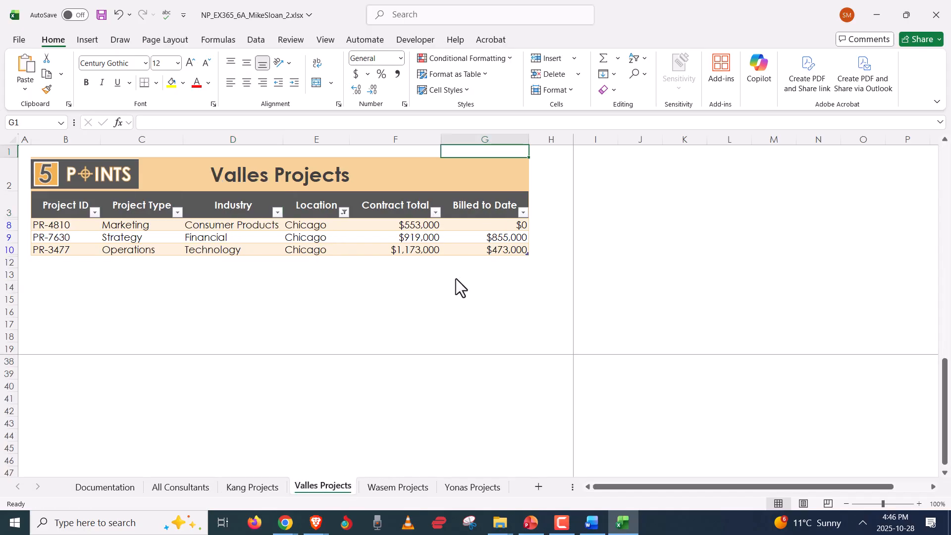
pyautogui.click(63, 178)
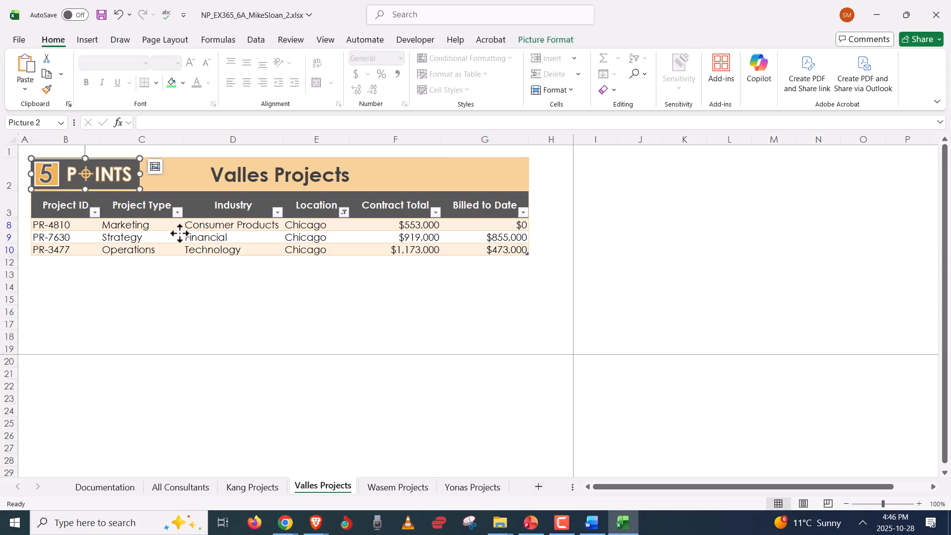
# - Examine how the frozen panes on the Valles Projects worksheet behave when moving down and up through the rows
pyautogui.click(76, 272)
pyautogui.click(144, 226)
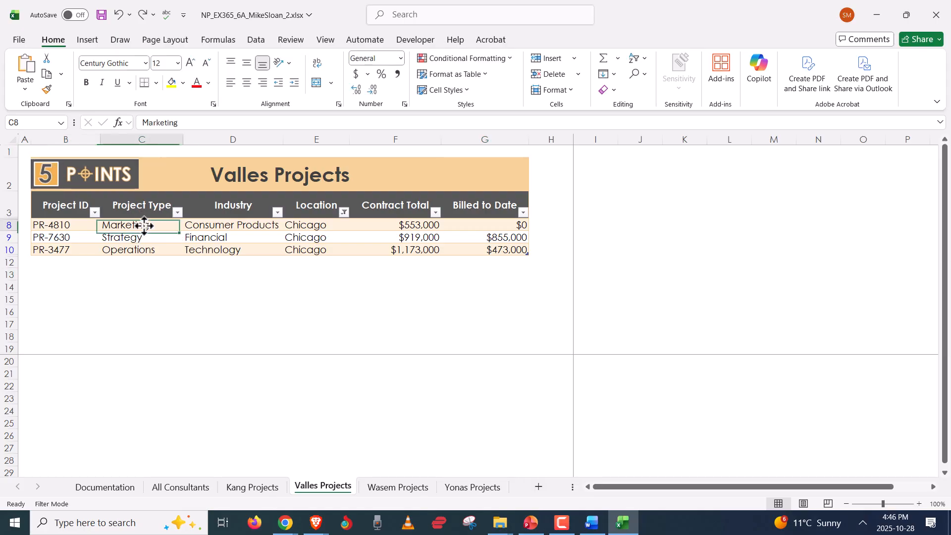
pyautogui.press('Down')
pyautogui.press('Down')
pyautogui.press('Down')
pyautogui.press('Down')
pyautogui.press('Down')
pyautogui.press('Down')
pyautogui.press('Down')
pyautogui.press('Down')
pyautogui.press('Down')
pyautogui.press('Down')
pyautogui.press('Down')
pyautogui.press('Down')
pyautogui.press('Down')
pyautogui.press('Down')
pyautogui.press('Down')
pyautogui.press('Down')
pyautogui.press('Down')
pyautogui.press('Down')
pyautogui.press('Down')
pyautogui.press('Down')
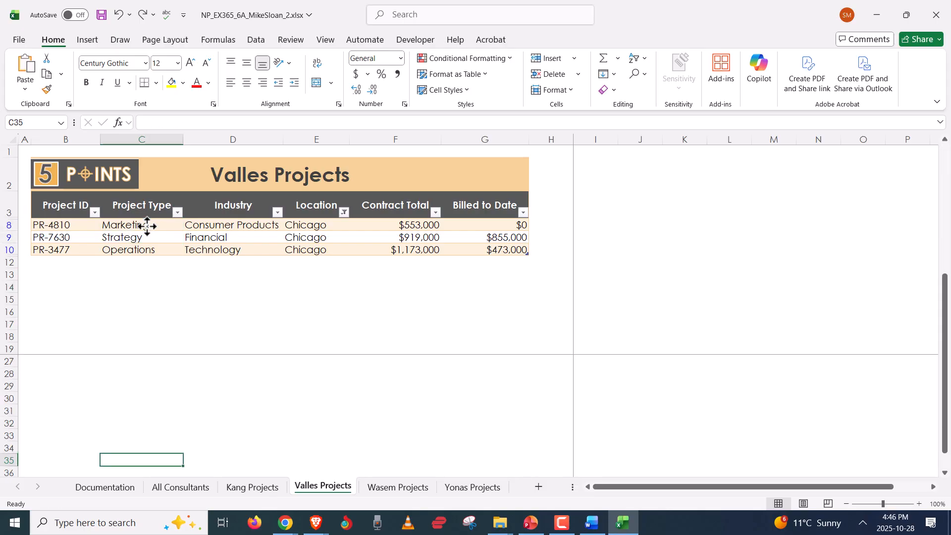
pyautogui.press('Down')
pyautogui.press('Down')
pyautogui.press('Down')
pyautogui.press('Up')
pyautogui.press('Up')
pyautogui.press('Up')
pyautogui.press('Up')
pyautogui.press('Up')
pyautogui.press('Up')
pyautogui.press('Up')
pyautogui.press('Up')
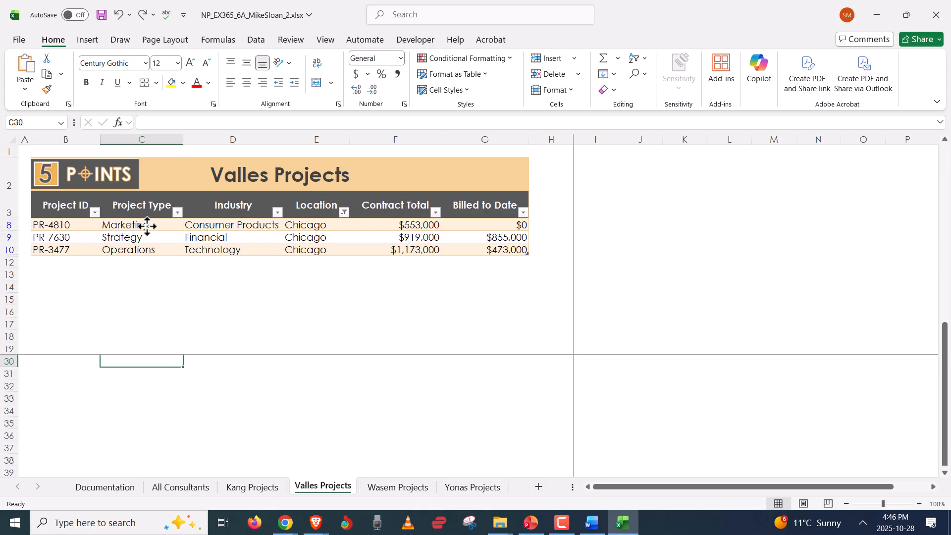
pyautogui.press('Up')
pyautogui.press('Up')
pyautogui.press('Up')
pyautogui.press('Up')
pyautogui.press('Up')
pyautogui.press('Up')
pyautogui.press('Up')
pyautogui.press('Up')
pyautogui.press('Up')
pyautogui.press('Up')
pyautogui.press('Up')
pyautogui.press('Up')
pyautogui.press('Up')
pyautogui.press('Up')
pyautogui.press('Up')
pyautogui.press('Up')
pyautogui.press('Up')
pyautogui.press('Up')
pyautogui.press('Up')
pyautogui.press('Up')
pyautogui.press('Down')
pyautogui.press('Down')
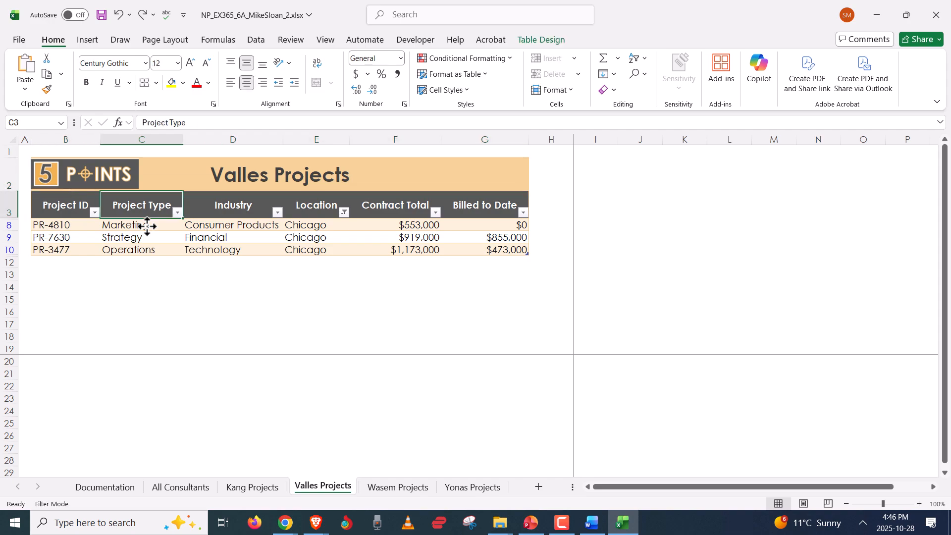
pyautogui.press('Down')
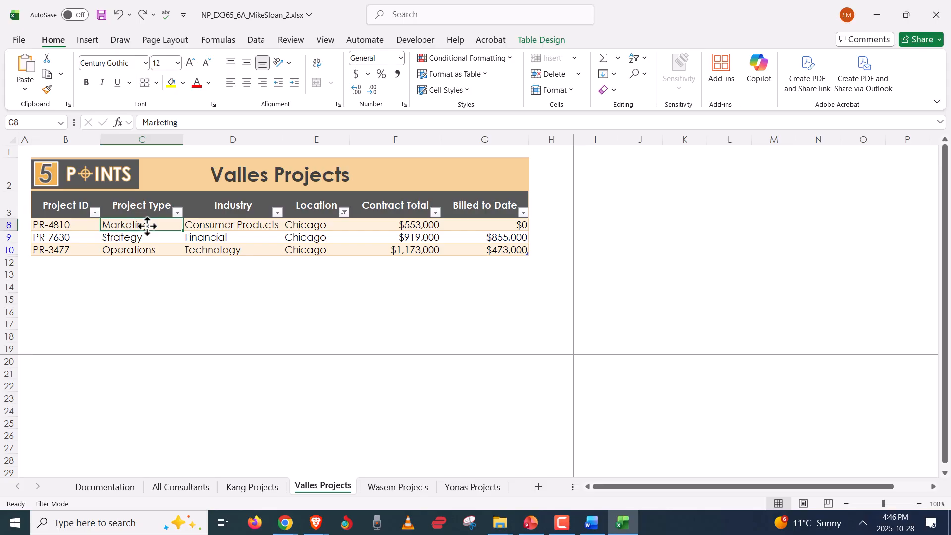
# - Open the All Consultants worksheet and check whether its header rows stay in view while moving through the rows
pyautogui.click(179, 488)
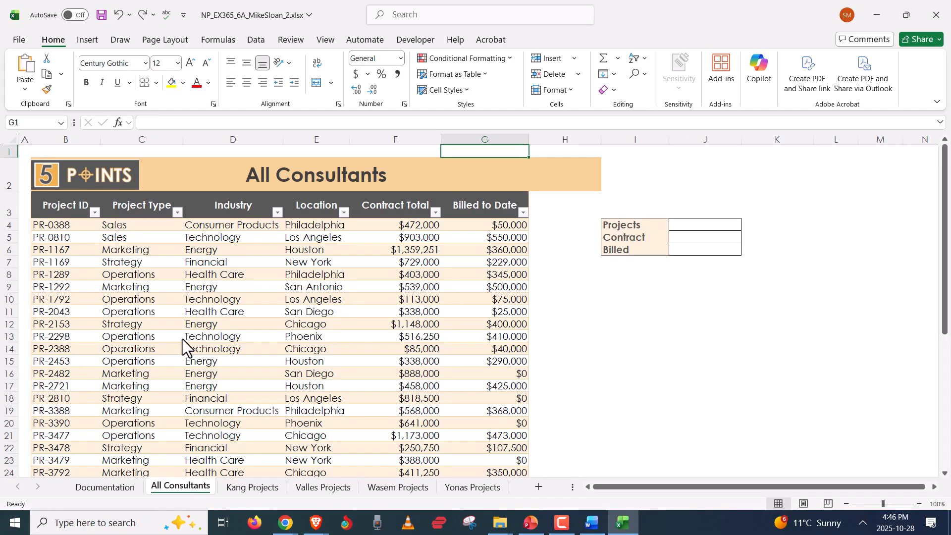
pyautogui.scroll(-6, 174, 348)
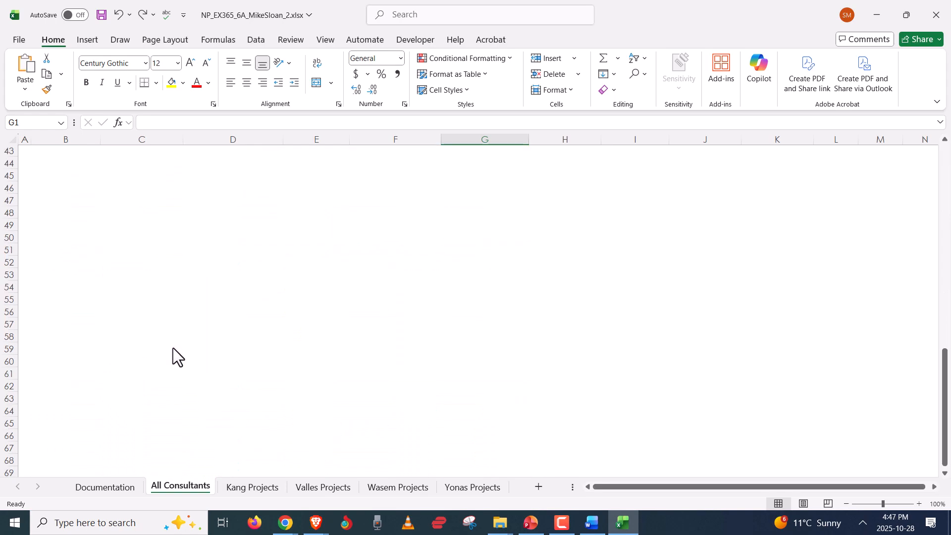
pyautogui.scroll(6, 173, 362)
pyautogui.scroll(-17, 172, 361)
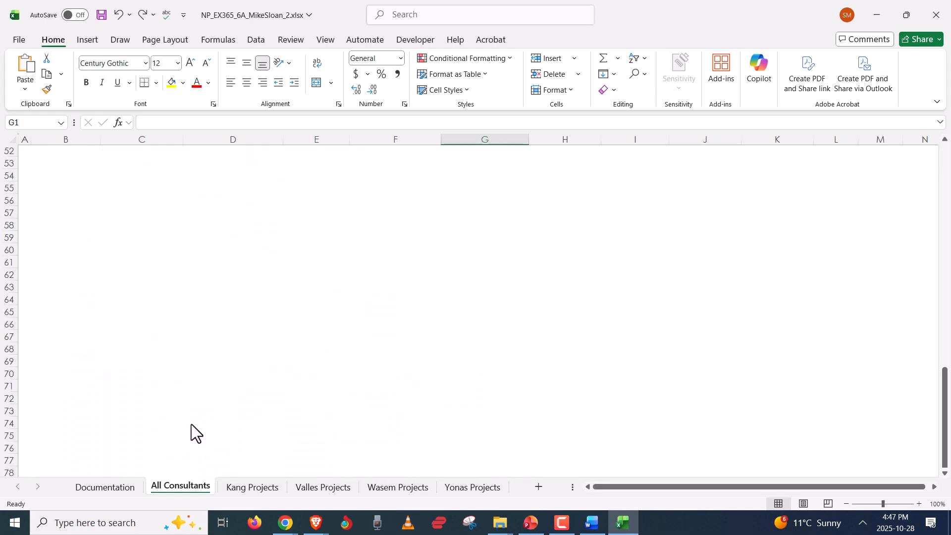
pyautogui.scroll(17, 191, 425)
pyautogui.scroll(1, 192, 425)
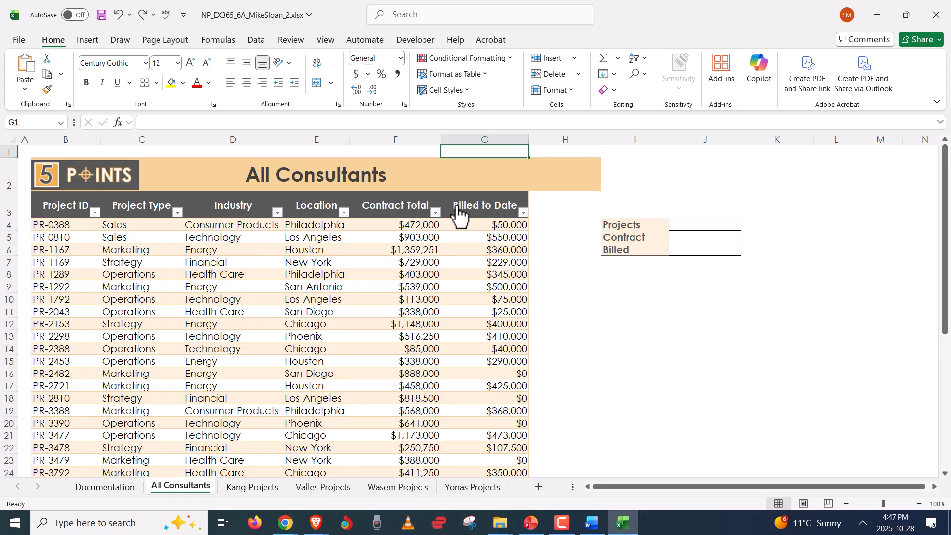
# - Freeze the panes at cell B4 on the All Consultants worksheet
pyautogui.click(68, 228)
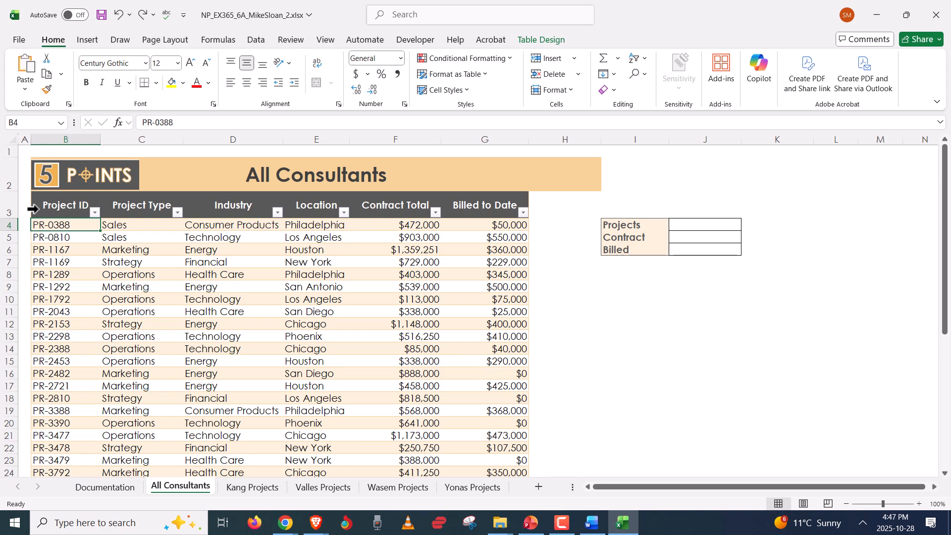
pyautogui.click(325, 40)
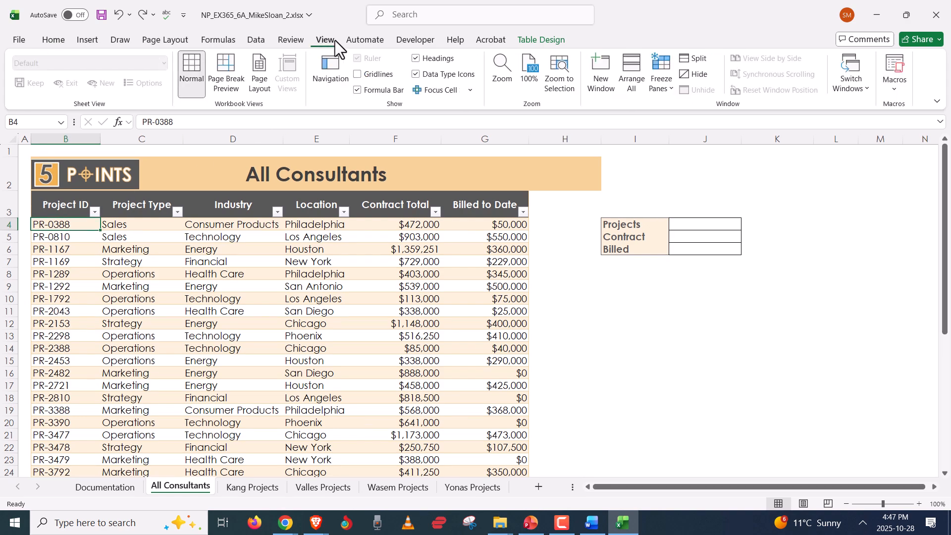
pyautogui.click(670, 87)
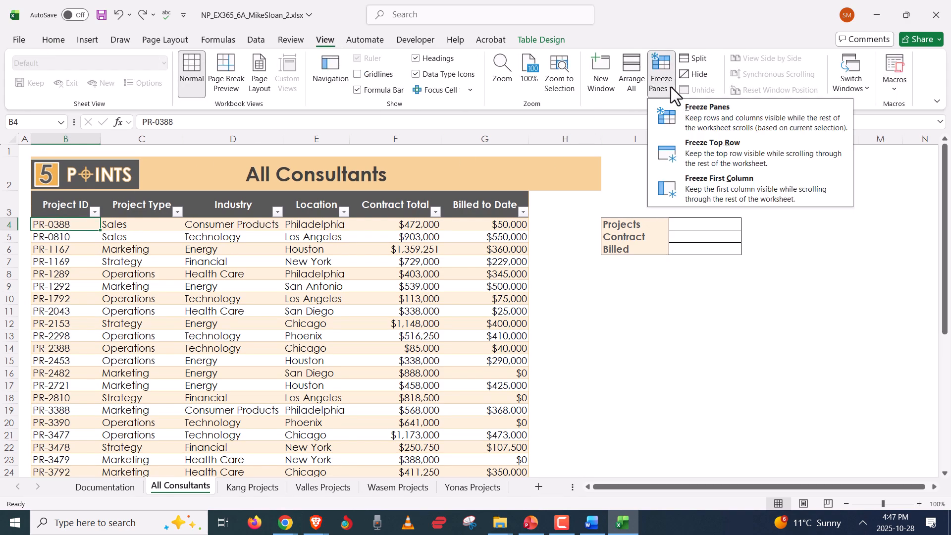
pyautogui.click(702, 119)
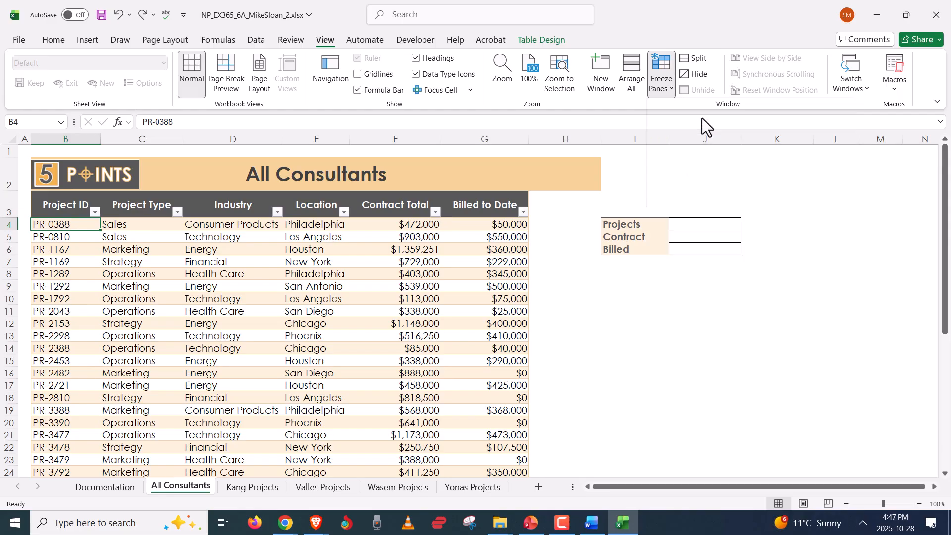
# - Examine how the frozen rows and column behave on the All Consultants worksheet, vertically and horizontally, and return to cell B4
pyautogui.scroll(-20, 163, 335)
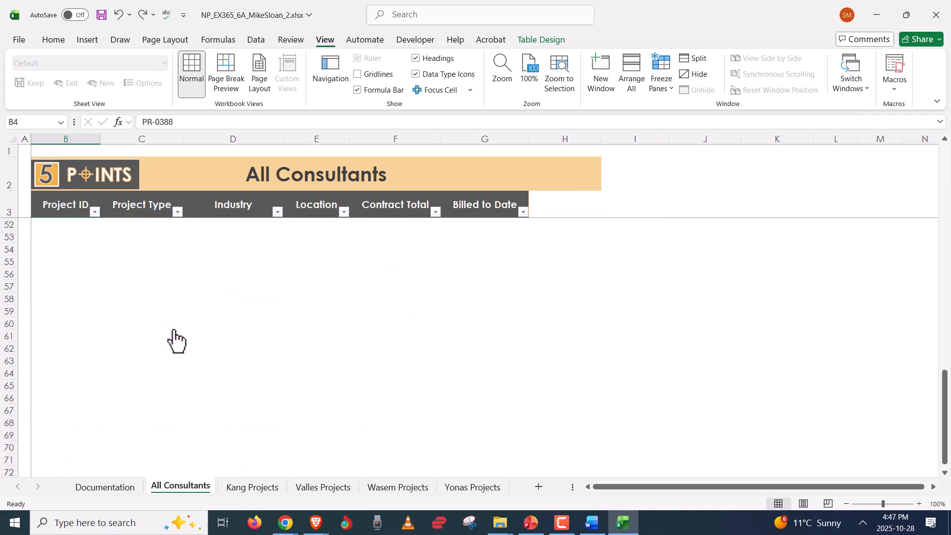
pyautogui.scroll(20, 175, 347)
pyautogui.scroll(-12, 162, 371)
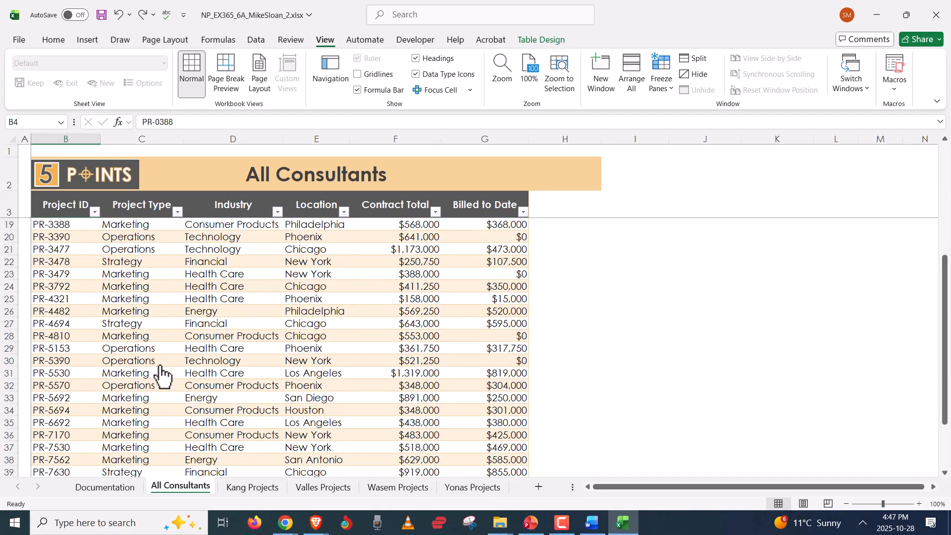
pyautogui.scroll(12, 159, 374)
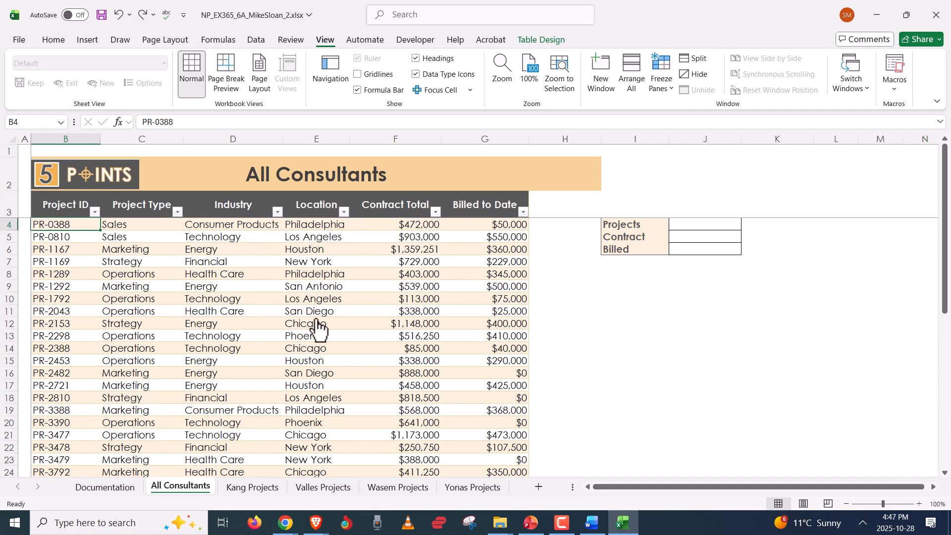
pyautogui.press('Right')
pyautogui.press('Right')
pyautogui.press('Right')
pyautogui.press('Right')
pyautogui.press('Right')
pyautogui.press('Right')
pyautogui.press('Right')
pyautogui.press('Right')
pyautogui.press('Right')
pyautogui.press('Right')
pyautogui.press('Right')
pyautogui.press('Right')
pyautogui.press('Right')
pyautogui.press('Right')
pyautogui.press('Right')
pyautogui.press('Right')
pyautogui.press('Right')
pyautogui.press('Right')
pyautogui.press('Right')
pyautogui.press('Right')
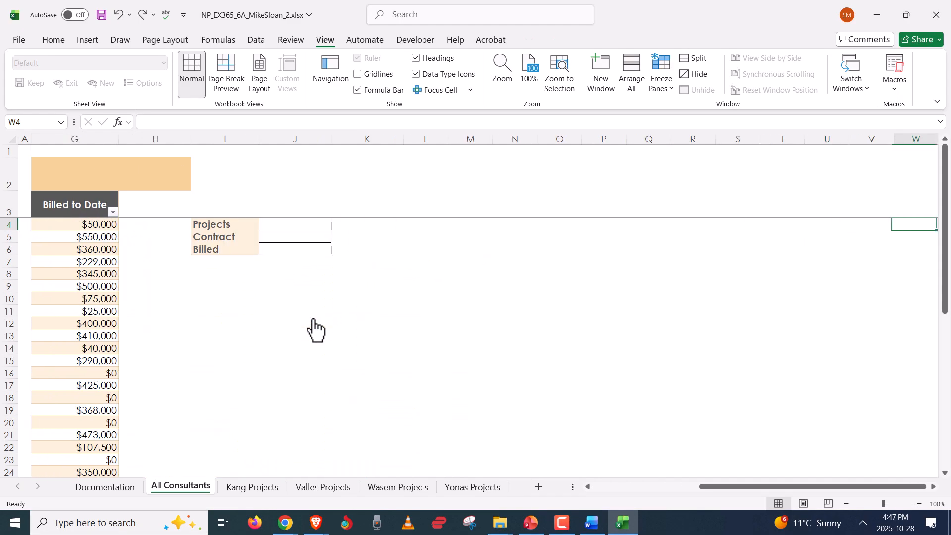
pyautogui.press('Left')
pyautogui.press('Left')
pyautogui.press('Left')
pyautogui.press('Left')
pyautogui.press('Left')
pyautogui.press('Left')
pyautogui.press('Left')
pyautogui.press('Left')
pyautogui.press('Left')
pyautogui.press('Left')
pyautogui.press('Left')
pyautogui.press('Left')
pyautogui.press('Left')
pyautogui.press('Left')
pyautogui.press('Left')
pyautogui.press('Left')
pyautogui.press('Left')
pyautogui.press('Left')
pyautogui.press('Left')
pyautogui.press('Left')
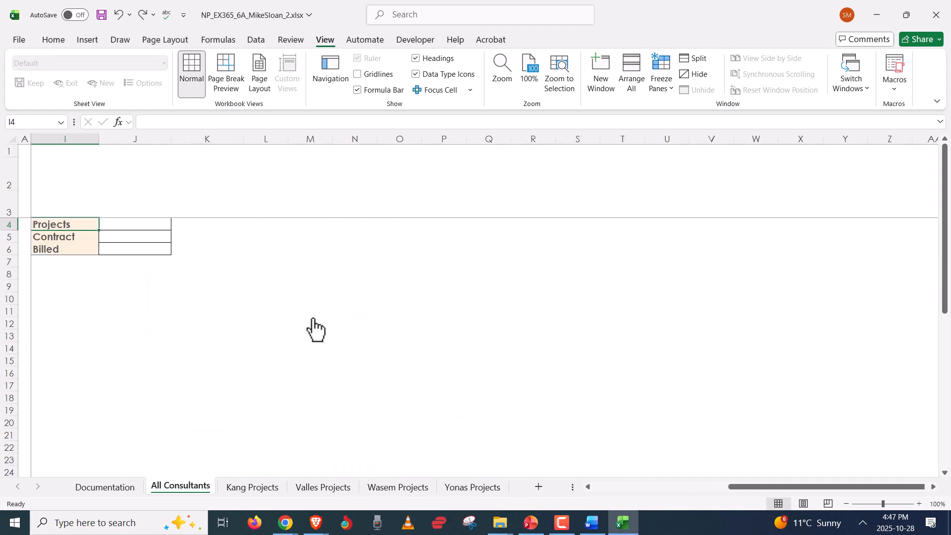
pyautogui.click(43, 225)
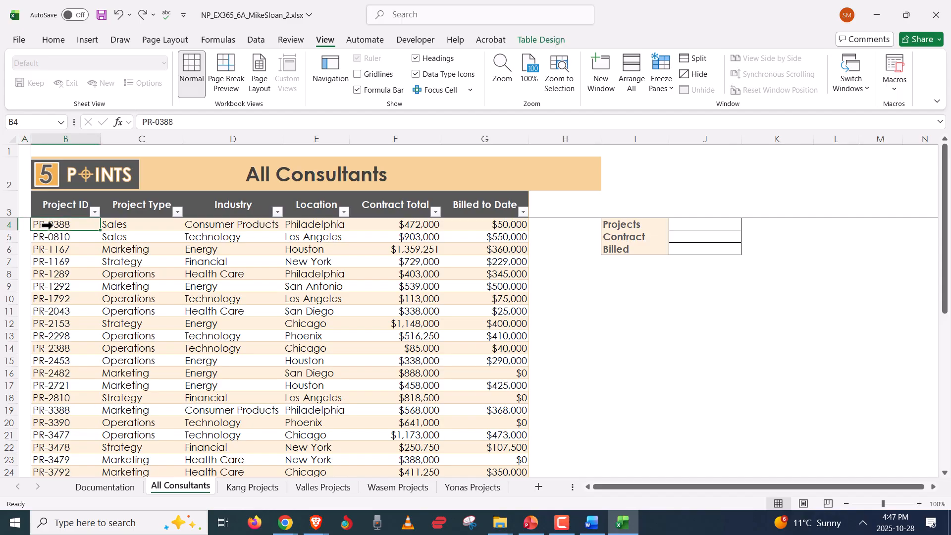
# - Unfreeze the panes on the All Consultants worksheet and leave cell B4 selected
pyautogui.click(661, 85)
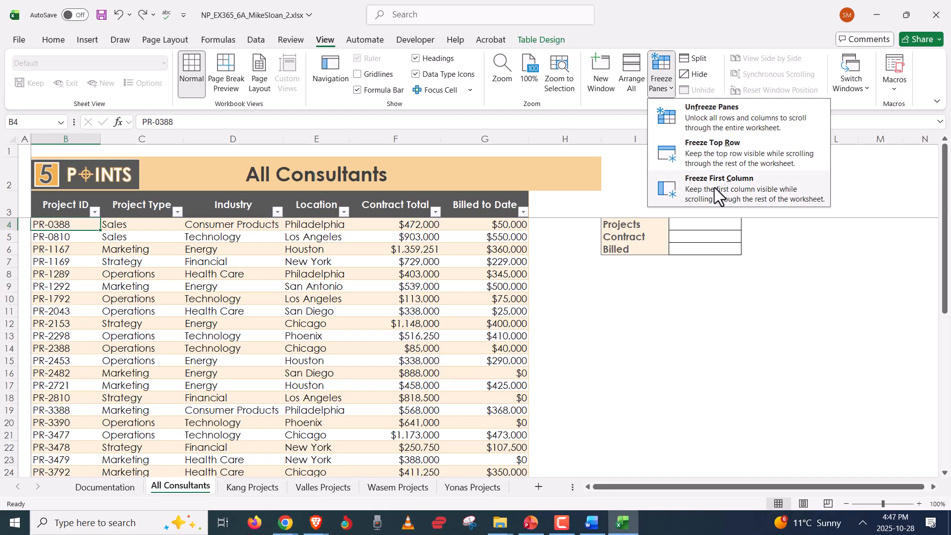
pyautogui.click(717, 115)
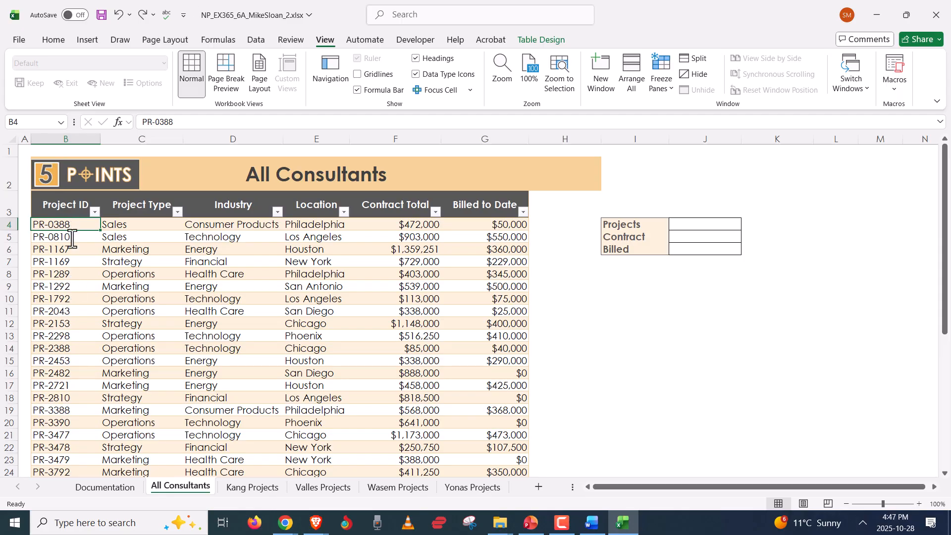
pyautogui.click(110, 227)
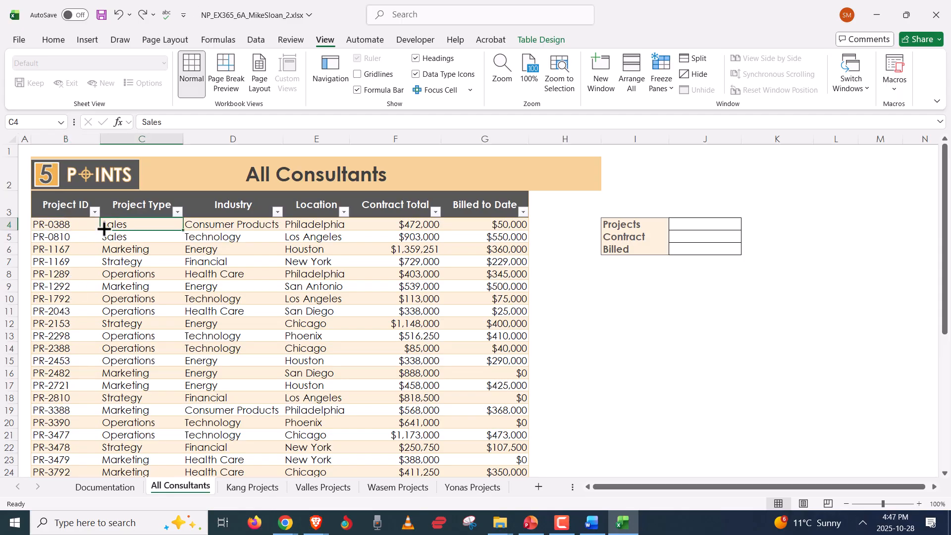
pyautogui.click(82, 229)
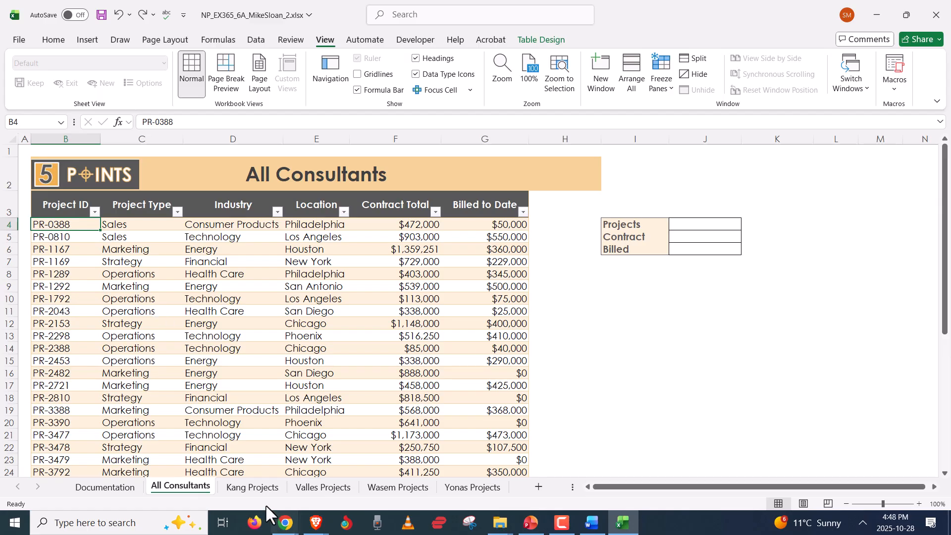
# - Return to the Valles Projects worksheet and unfreeze its panes
pyautogui.click(348, 487)
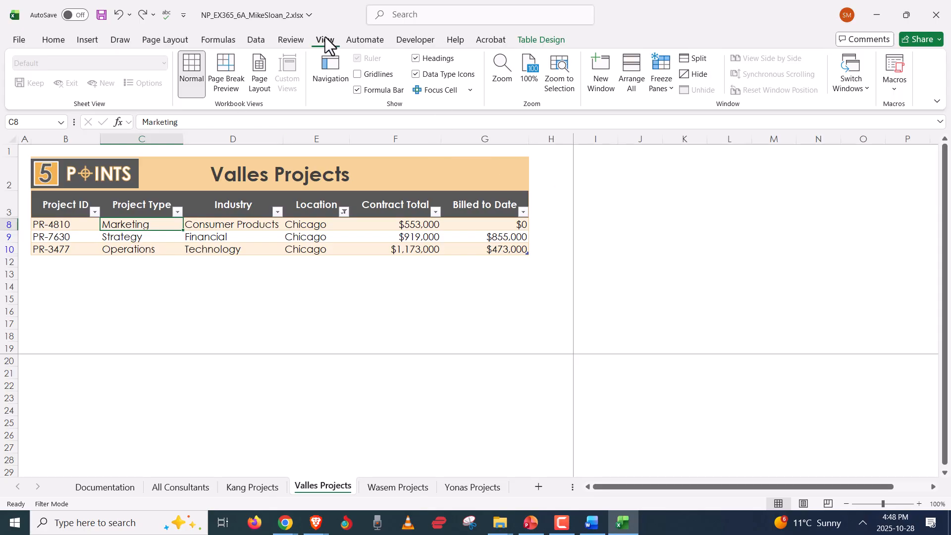
pyautogui.click(665, 83)
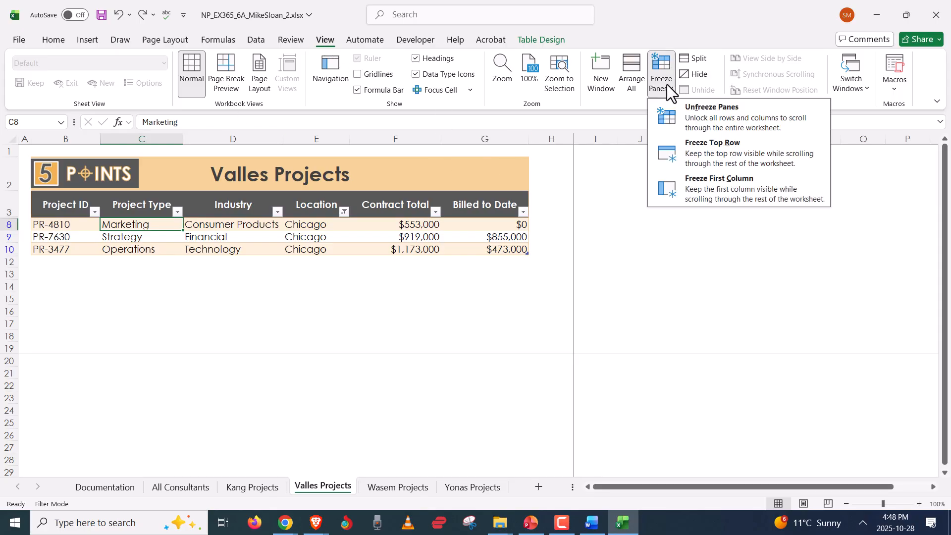
pyautogui.click(689, 120)
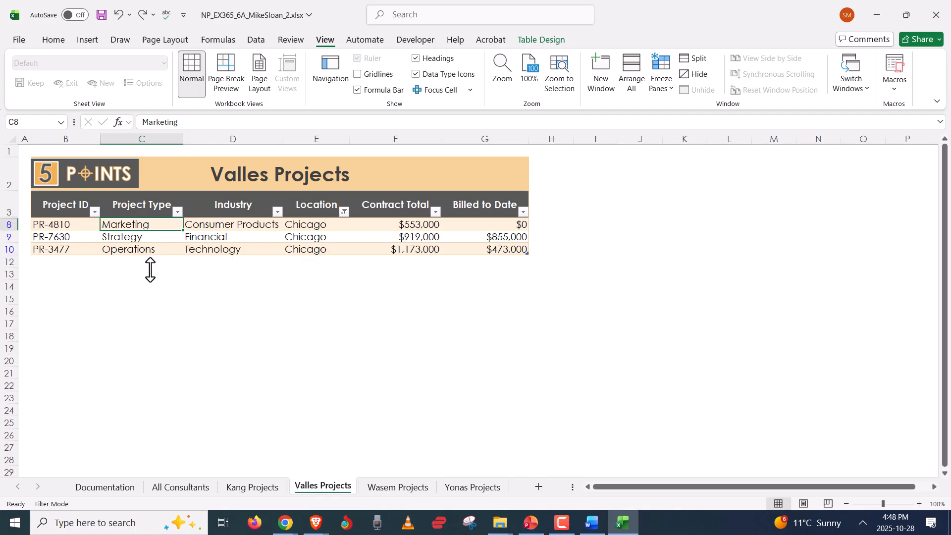
# - Check that the Valles Projects worksheet's rows and columns move freely by going down and across from cell E9
pyautogui.scroll(-7, 151, 270)
pyautogui.scroll(7, 154, 272)
pyautogui.click(314, 240)
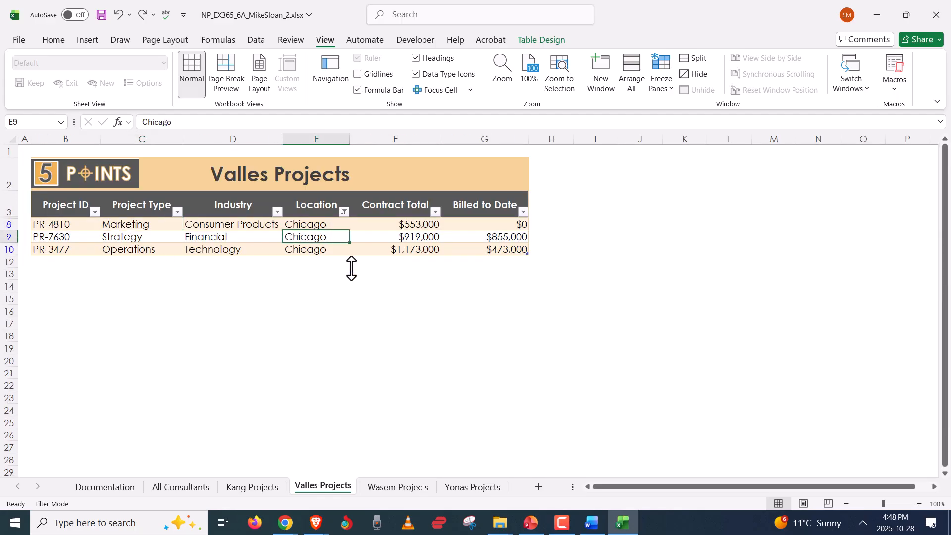
pyautogui.press('Right')
pyautogui.press('Right')
pyautogui.press('Right')
pyautogui.press('Right')
pyautogui.press('Right')
pyautogui.press('Right')
pyautogui.press('Right')
pyautogui.press('Right')
pyautogui.press('Right')
pyautogui.press('Right')
pyautogui.press('Right')
pyautogui.press('Right')
pyautogui.press('Right')
pyautogui.press('Right')
pyautogui.press('Right')
pyautogui.press('Right')
pyautogui.press('Right')
pyautogui.press('Right')
pyautogui.press('Right')
pyautogui.press('Right')
pyautogui.press('Right')
pyautogui.press('Left')
pyautogui.press('Left')
pyautogui.press('Left')
pyautogui.press('Left')
pyautogui.press('Left')
pyautogui.press('Left')
pyautogui.press('Left')
pyautogui.press('Left')
pyautogui.press('Left')
pyautogui.press('Left')
pyautogui.press('Left')
pyautogui.press('Left')
pyautogui.press('Left')
pyautogui.press('Left')
pyautogui.press('Left')
pyautogui.press('Left')
pyautogui.press('Left')
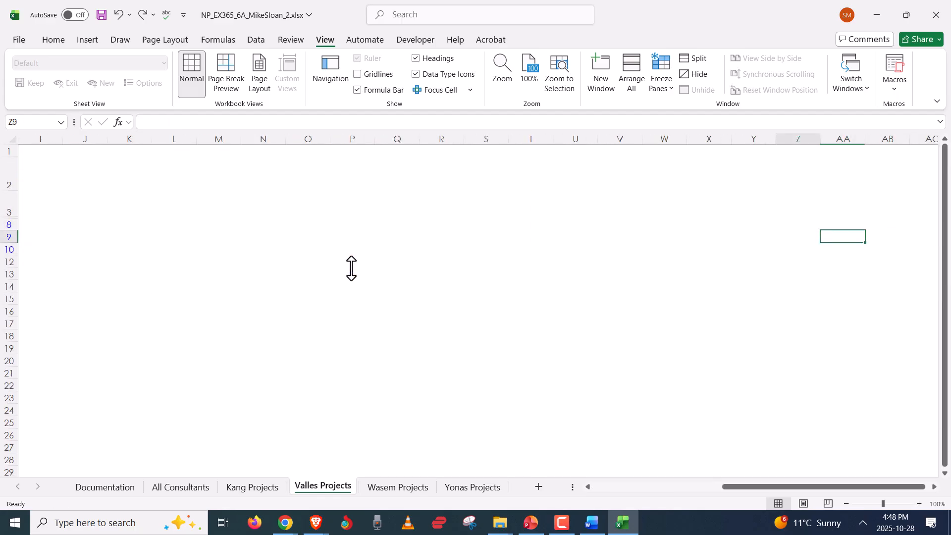
# - Return along row 9 of the Valles Projects worksheet to cell A9
pyautogui.press('Left')
pyautogui.press('Left')
pyautogui.press('Left')
pyautogui.press('Left')
pyautogui.press('Left')
pyautogui.press('Left')
pyautogui.press('Left')
pyautogui.press('Left')
pyautogui.press('Left')
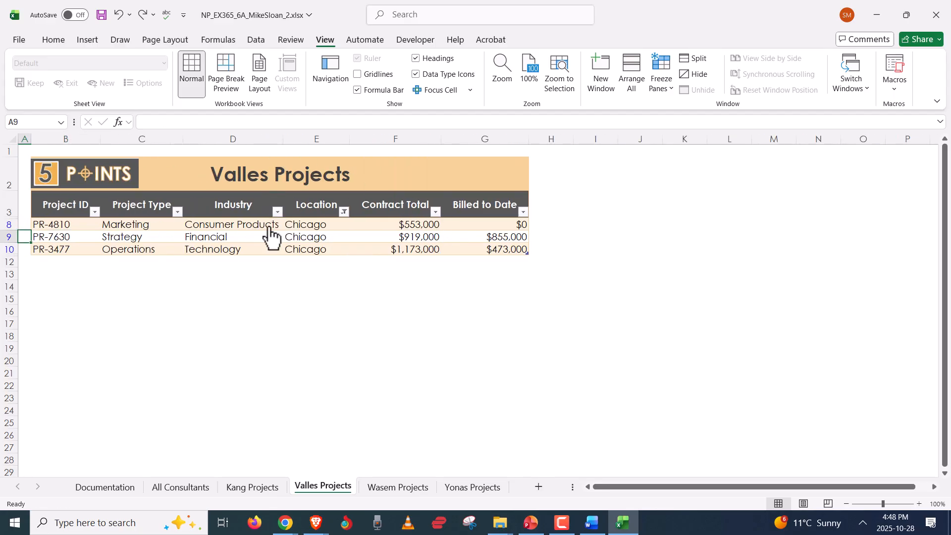
# - Switch to the Word instructions and read step 4 and the step 5 tasks for modifying the Valles table
pyautogui.click(593, 523)
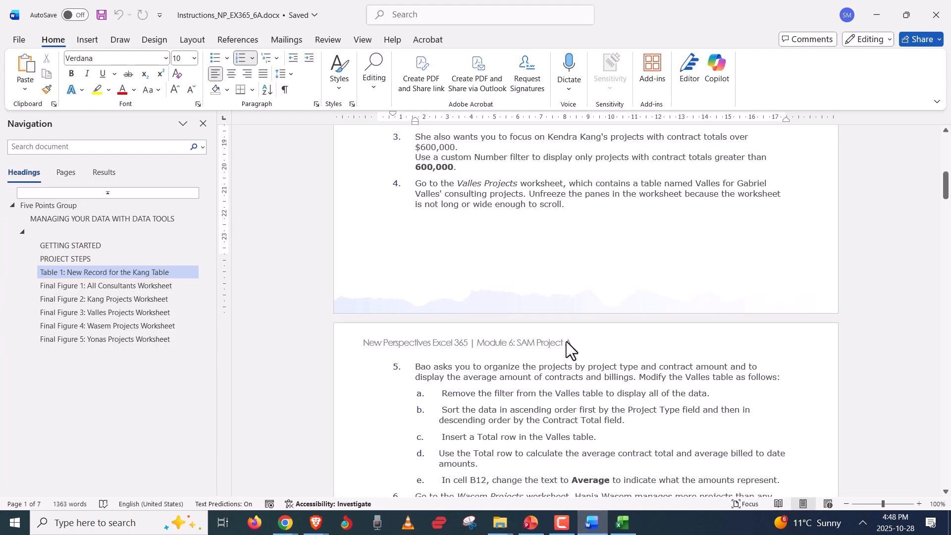
pyautogui.scroll(2, 545, 342)
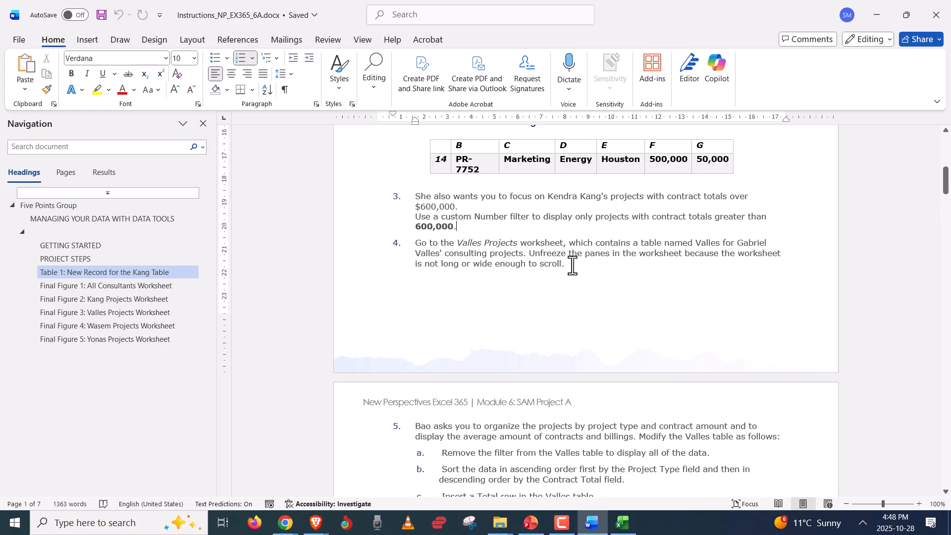
pyautogui.scroll(-5, 569, 273)
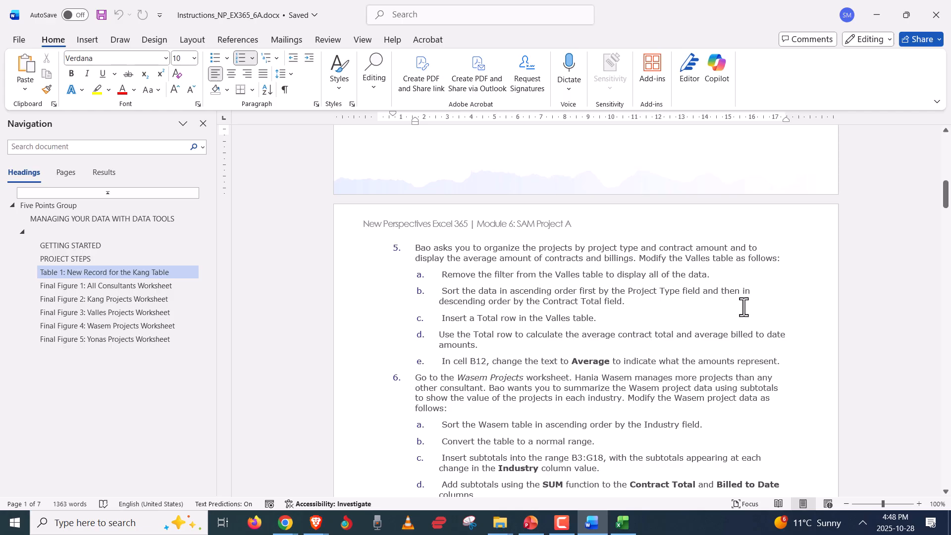
pyautogui.click(712, 258)
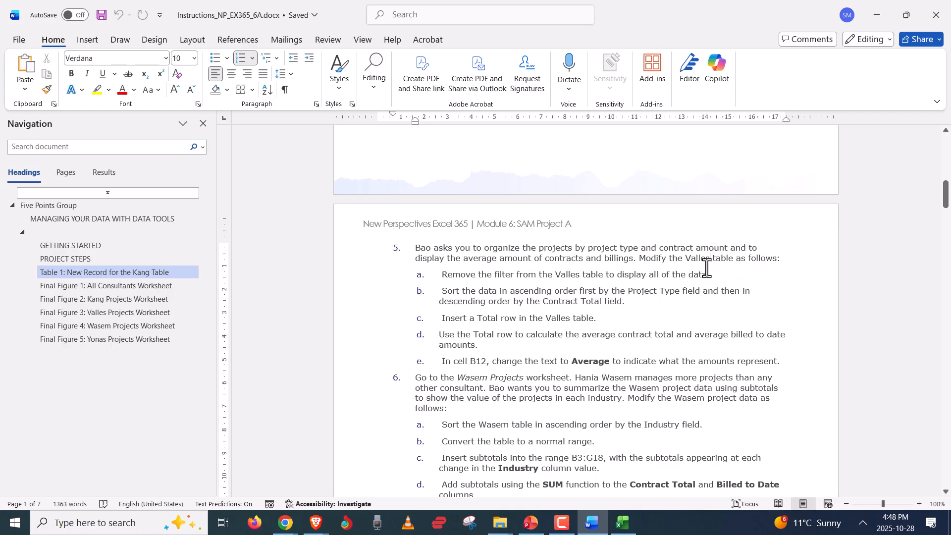
pyautogui.moveTo(711, 259); pyautogui.dragTo(691, 258)
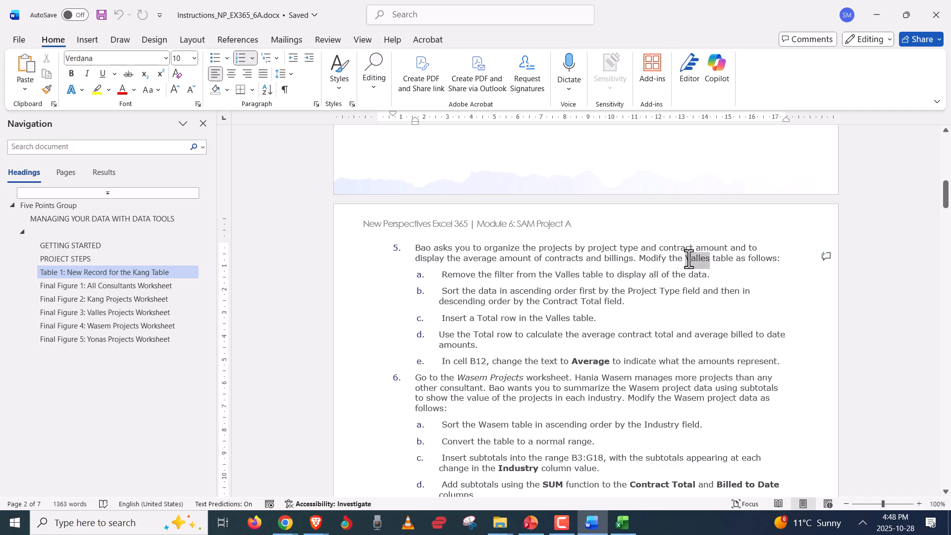
pyautogui.click(707, 257)
pyautogui.click(542, 276)
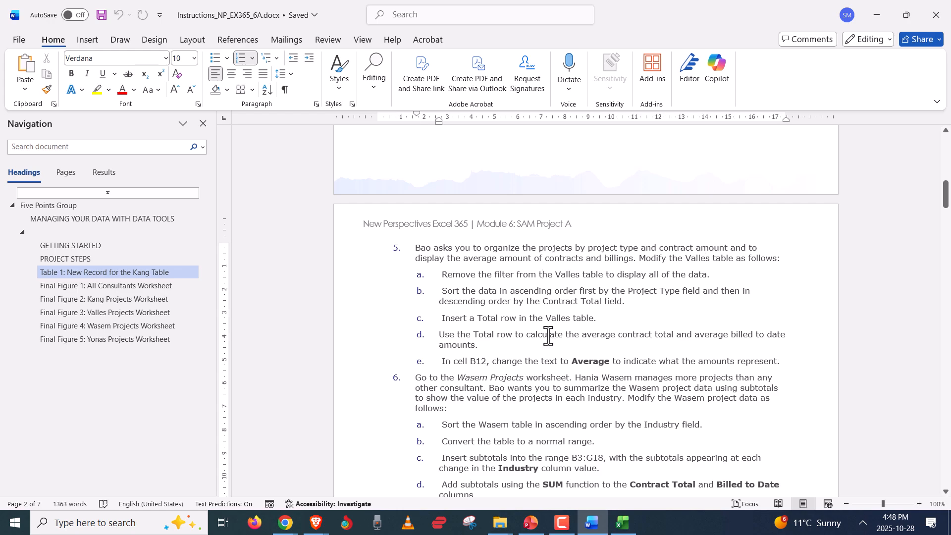
pyautogui.hotkey('alt', 'Tab')
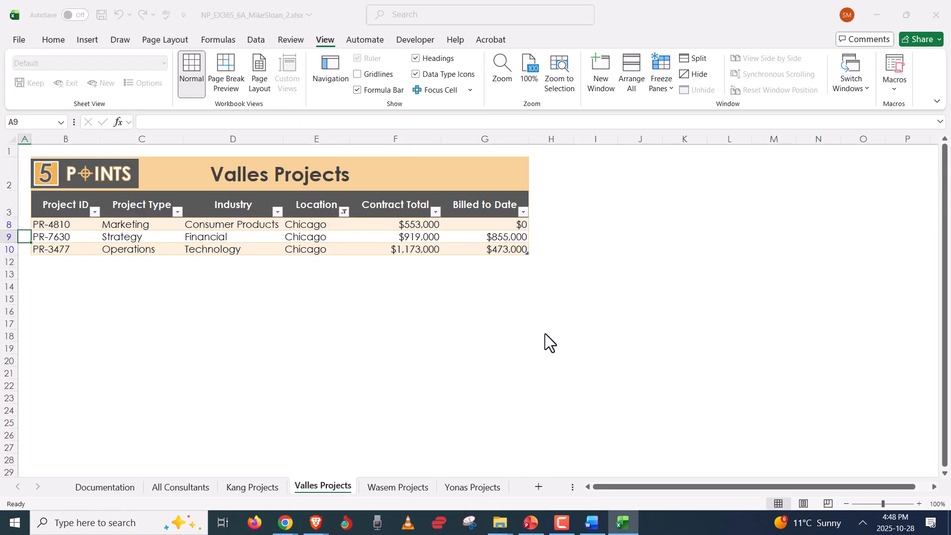
pyautogui.hotkey('alt', 'Tab')
pyautogui.scroll(5, 547, 327)
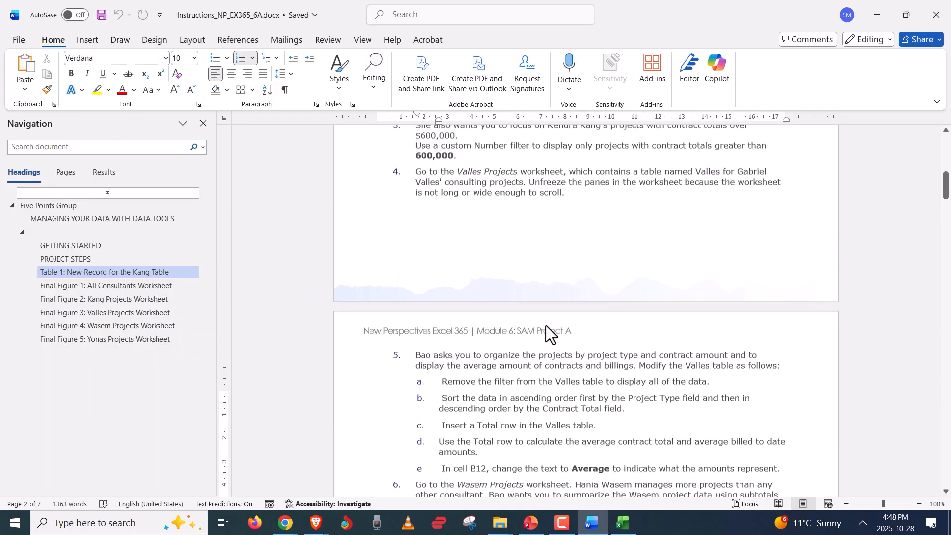
pyautogui.scroll(-4, 547, 337)
# - Switch back to Excel and check the table name of the table on the Valles Projects worksheet
pyautogui.hotkey('alt', 'Tab')
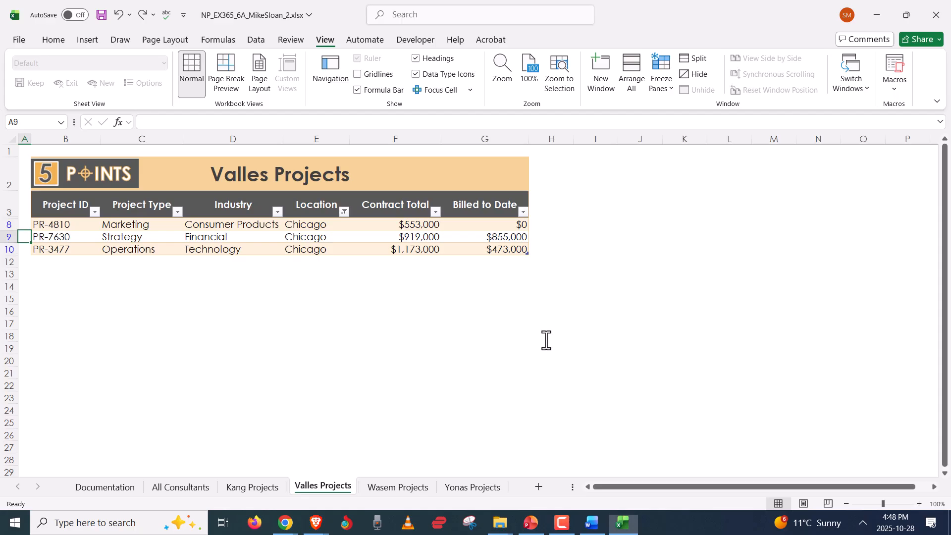
pyautogui.click(165, 237)
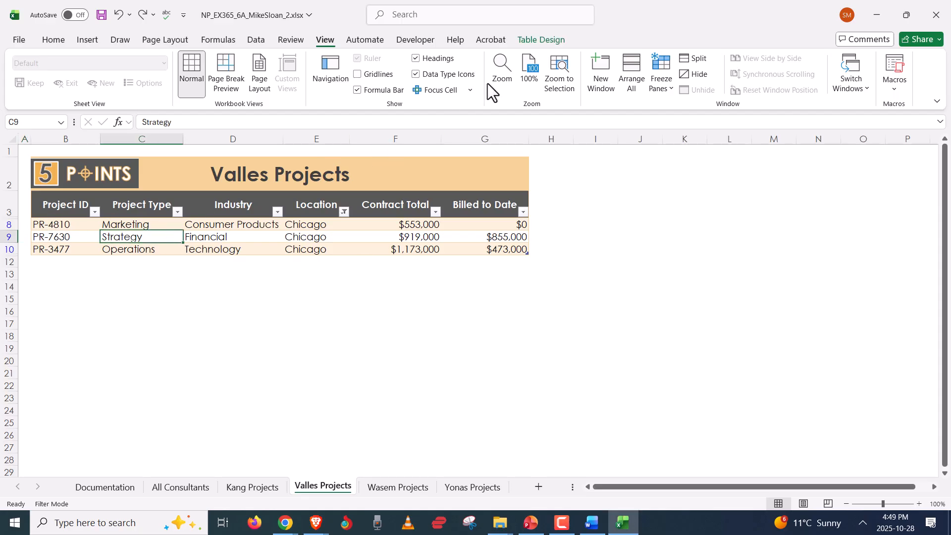
pyautogui.click(540, 39)
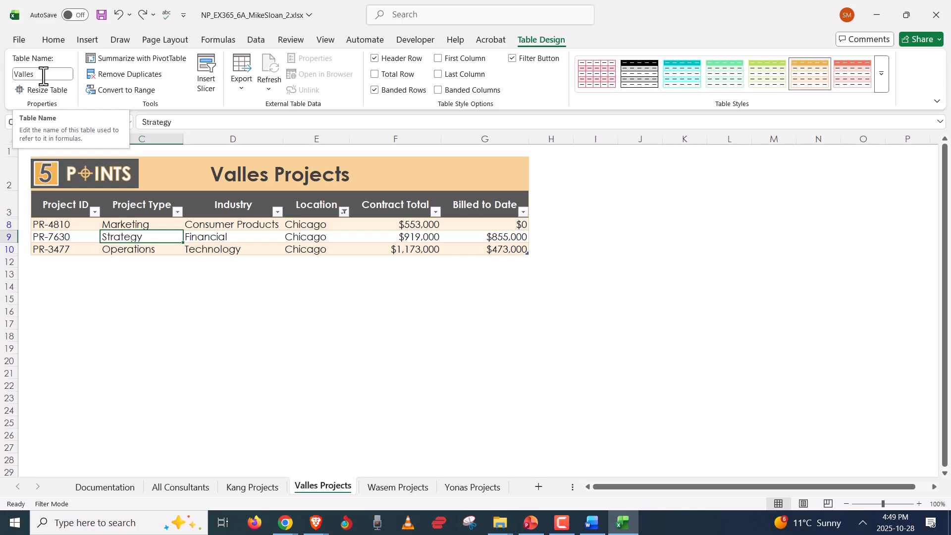
# - Reread task 5a in the instructions and remove the Location filter from the Valles table by selecting all locations
pyautogui.hotkey('alt', 'Tab')
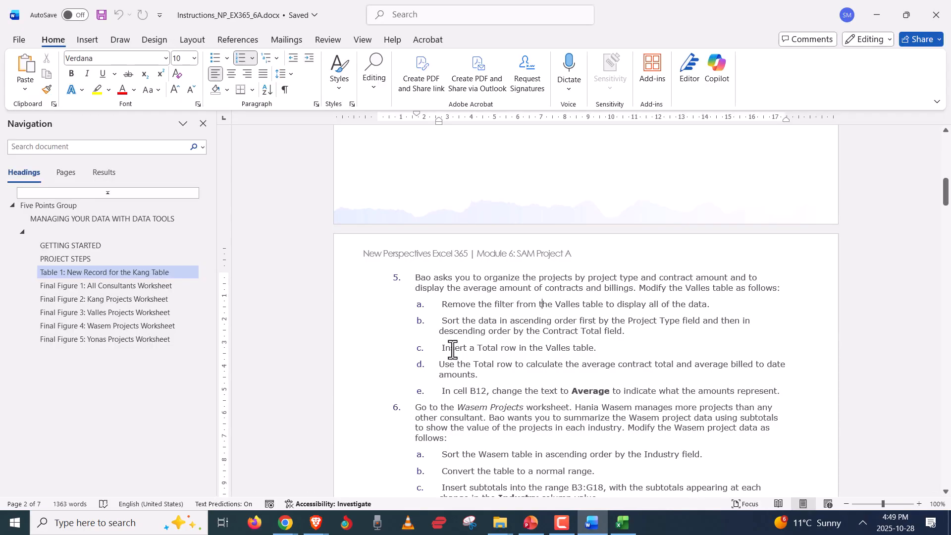
pyautogui.hotkey('alt', 'Tab')
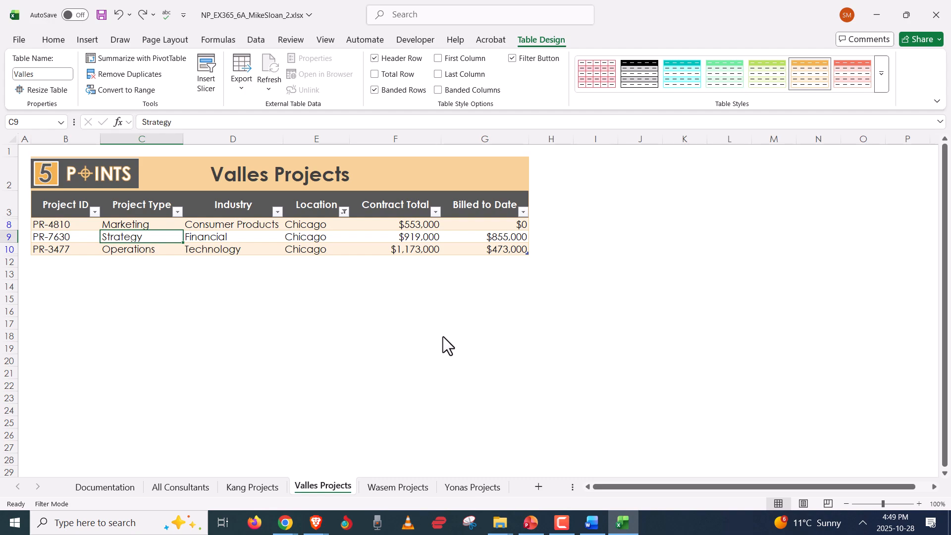
pyautogui.click(345, 213)
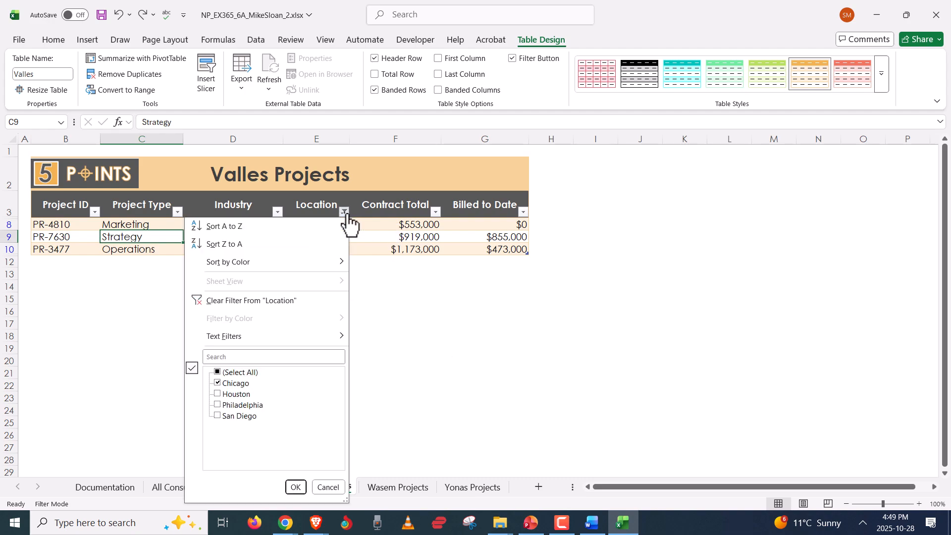
pyautogui.click(217, 372)
pyautogui.click(295, 486)
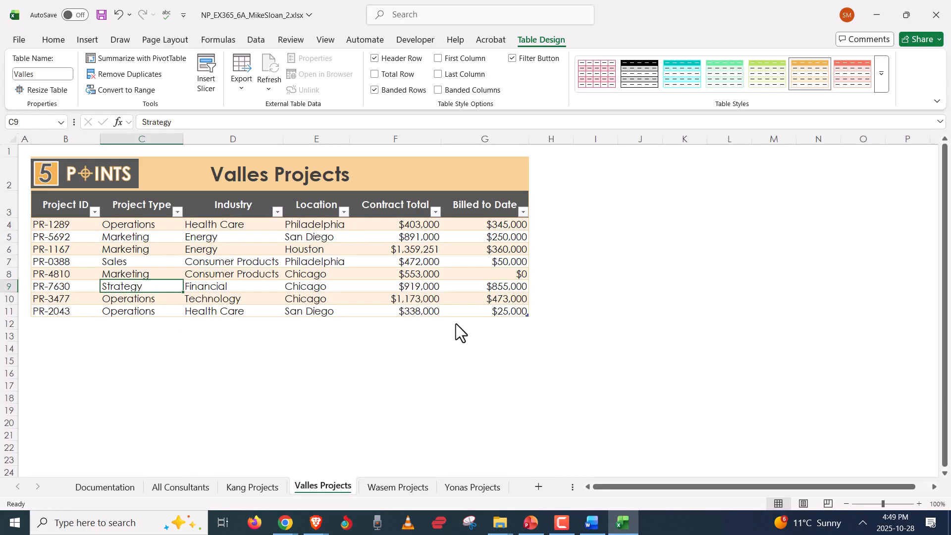
pyautogui.click(345, 213)
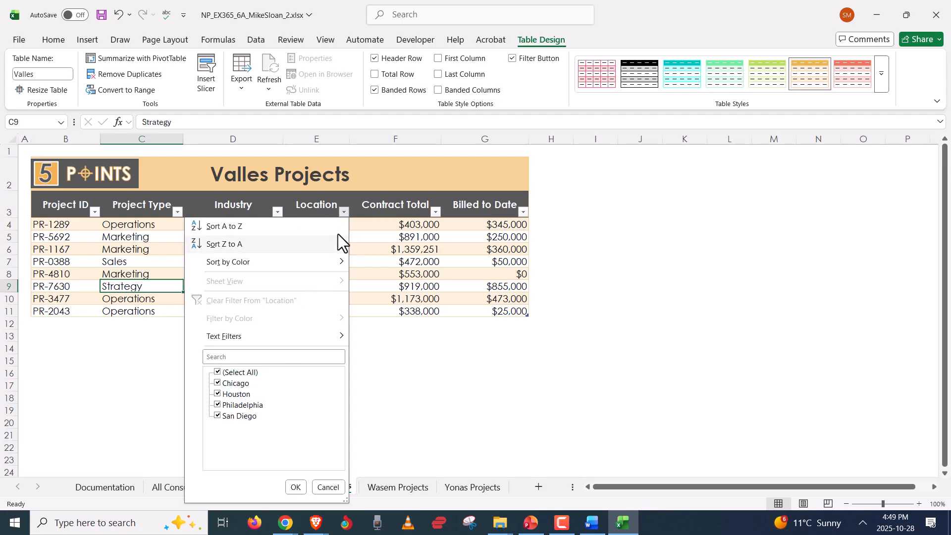
pyautogui.click(345, 213)
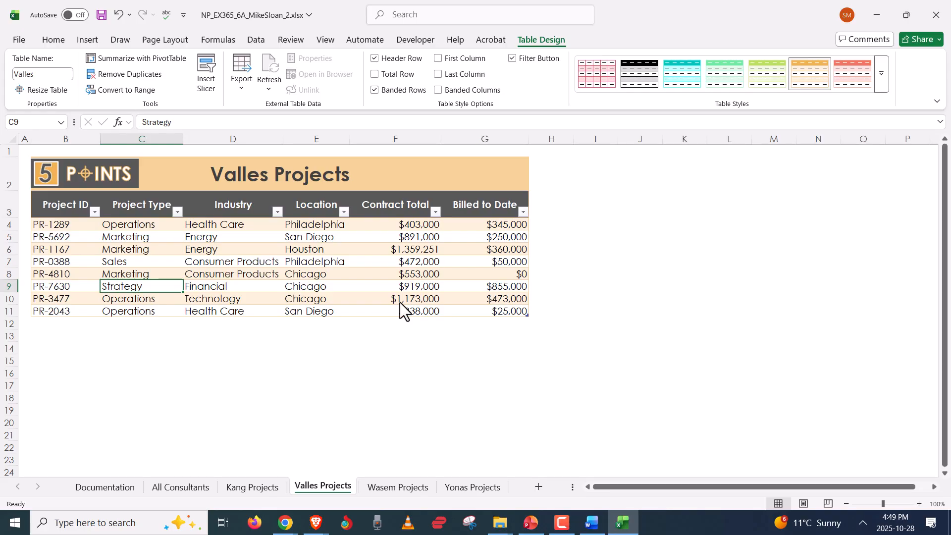
# - Filter the Location column to Chicago only once more and restore all locations
pyautogui.click(344, 212)
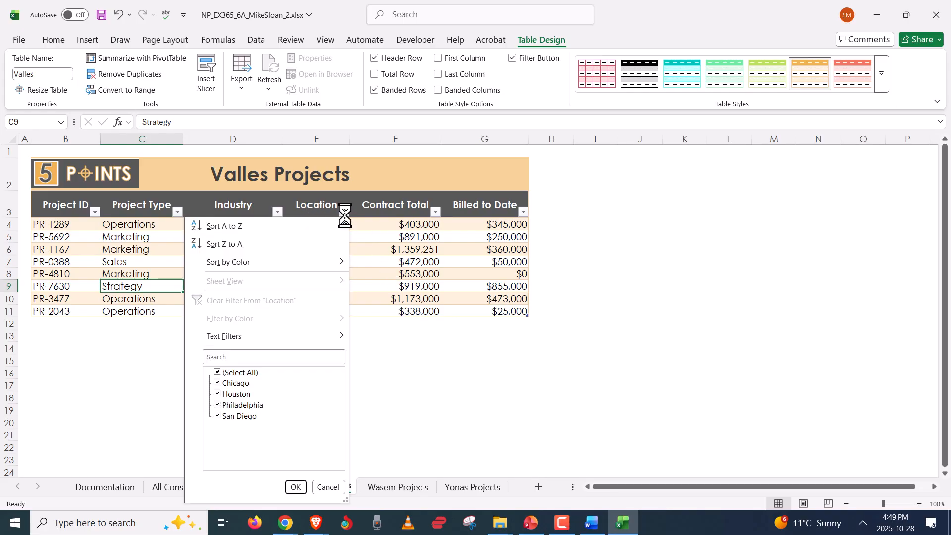
pyautogui.click(219, 372)
pyautogui.click(218, 385)
pyautogui.click(295, 487)
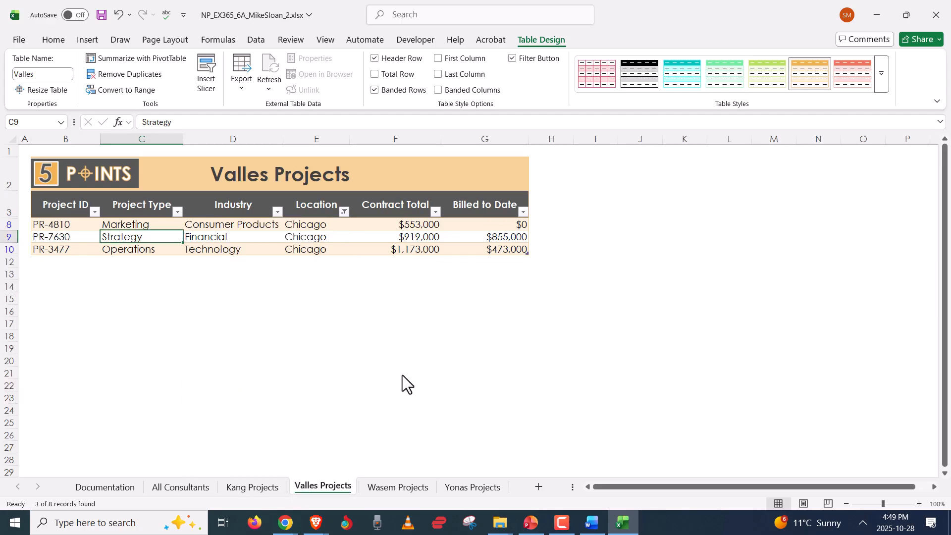
pyautogui.click(344, 212)
pyautogui.click(218, 373)
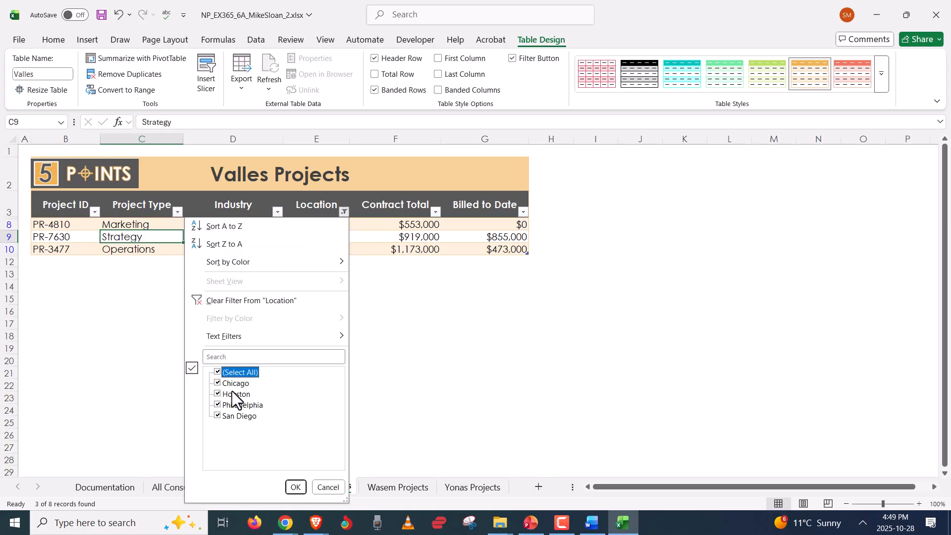
pyautogui.click(296, 487)
pyautogui.click(343, 218)
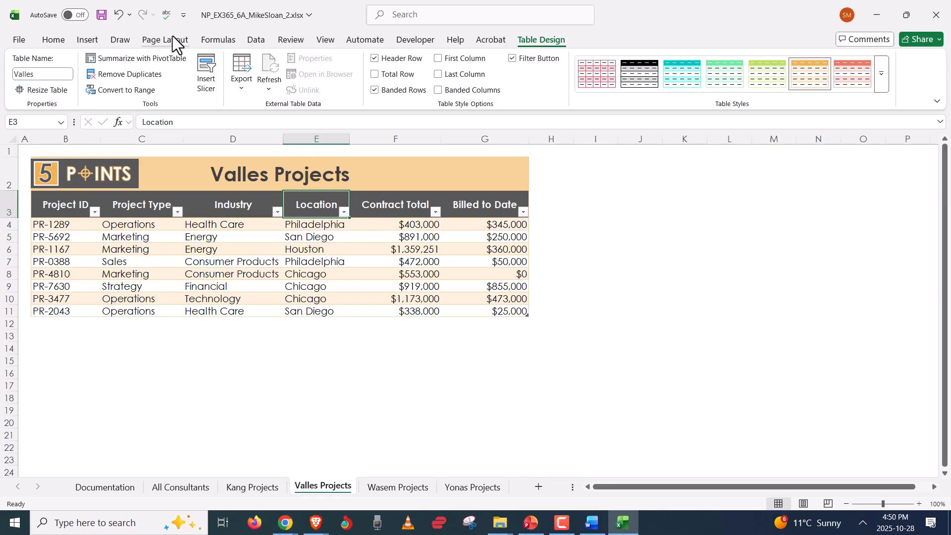
pyautogui.click(255, 41)
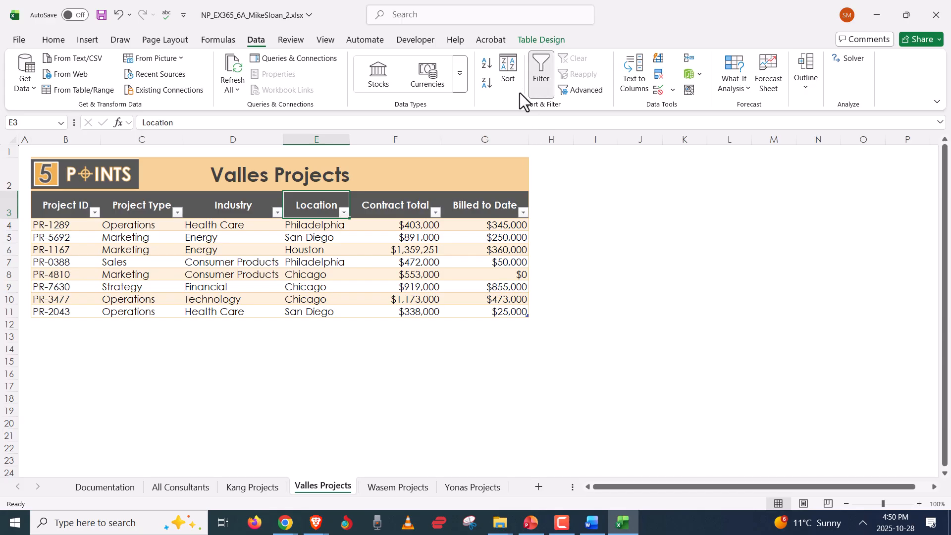
pyautogui.click(506, 73)
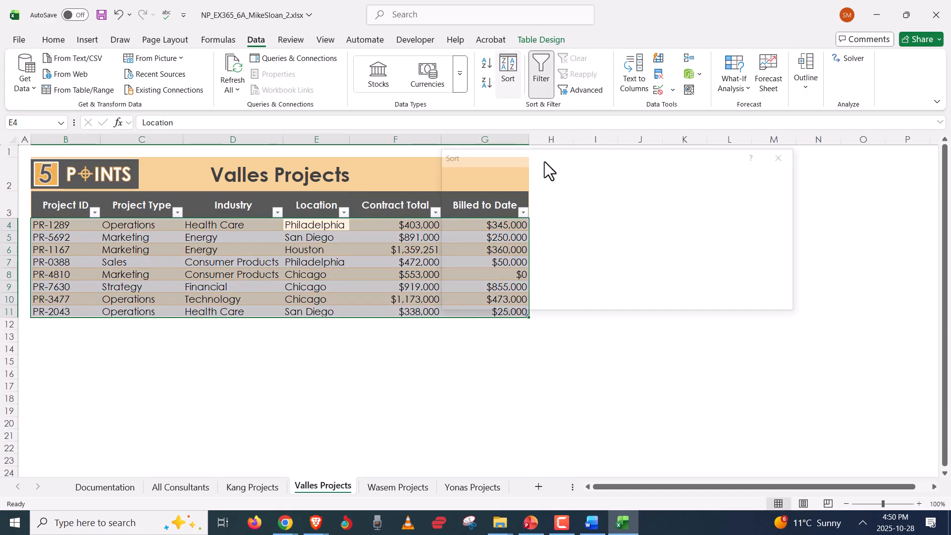
pyautogui.click(758, 300)
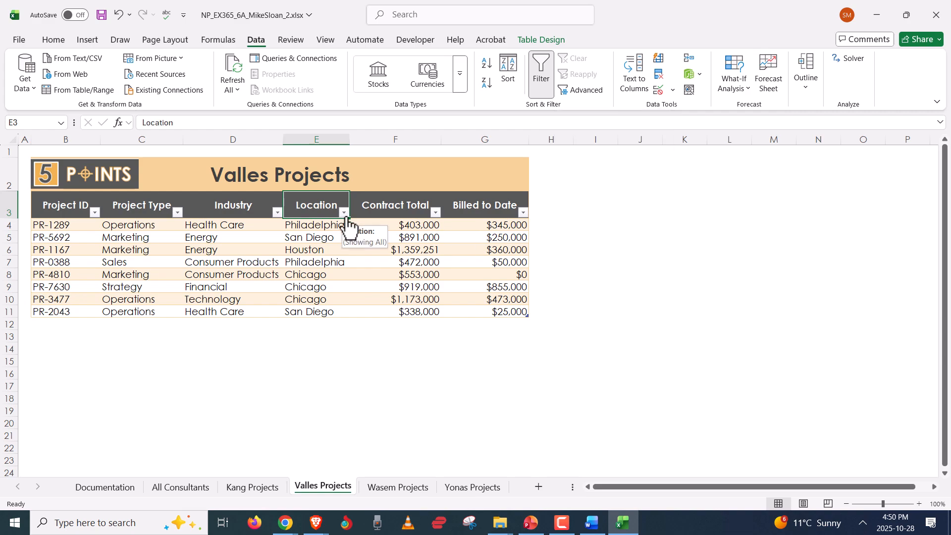
# - Examine the Location column's cells and its filter choices in the Valles table without changing them
pyautogui.hotkey('ctrl', 'shift', 'Down')
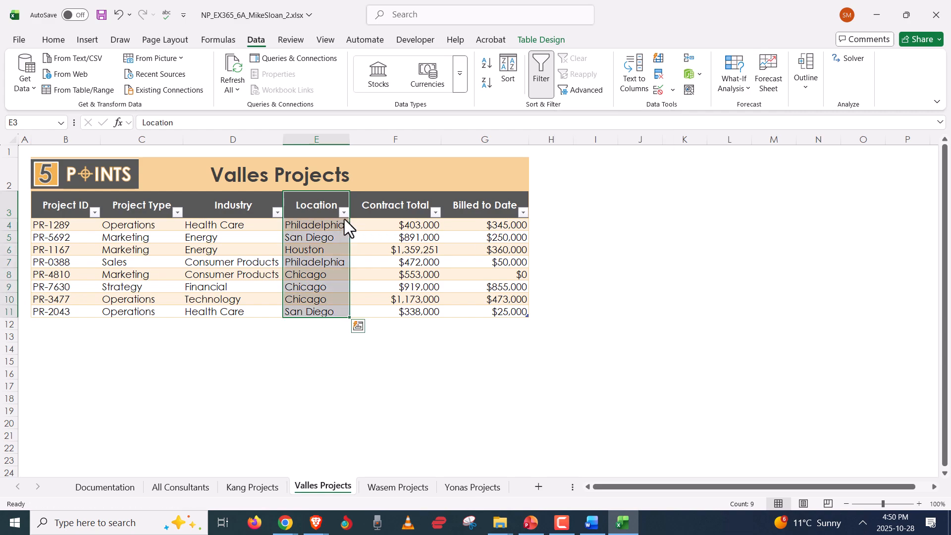
pyautogui.click(443, 215)
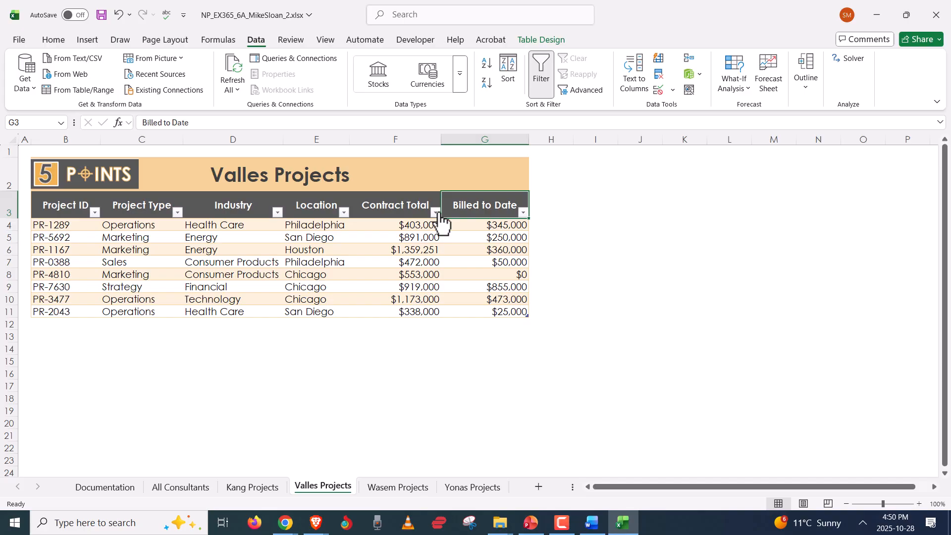
pyautogui.click(345, 213)
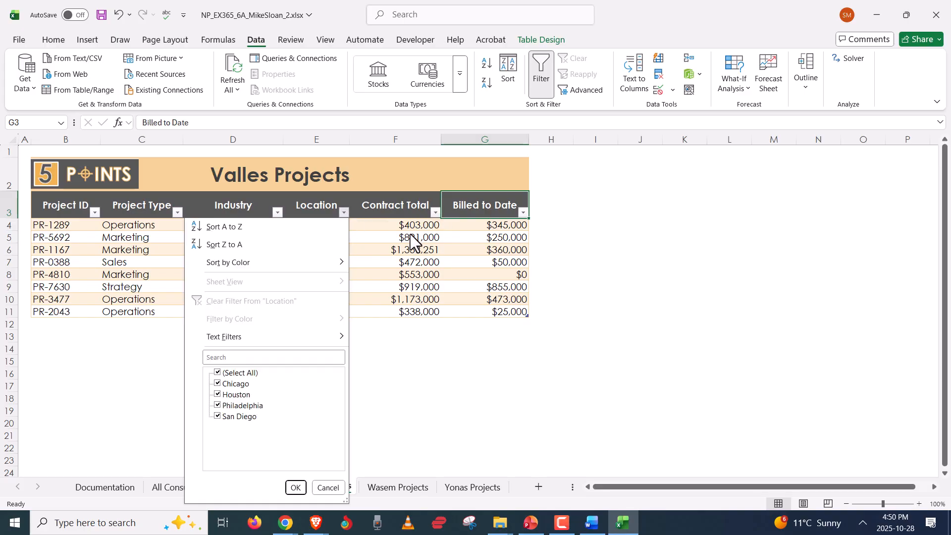
pyautogui.click(389, 220)
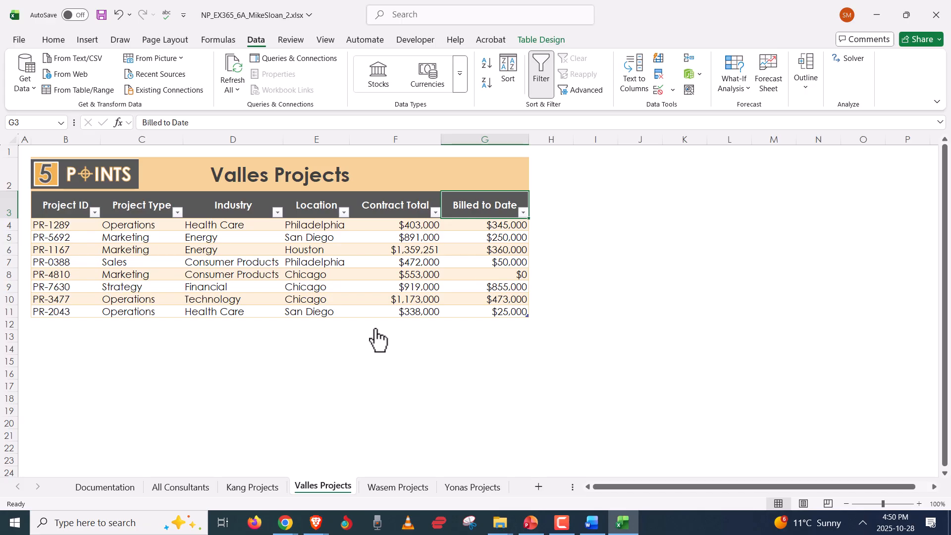
pyautogui.click(344, 212)
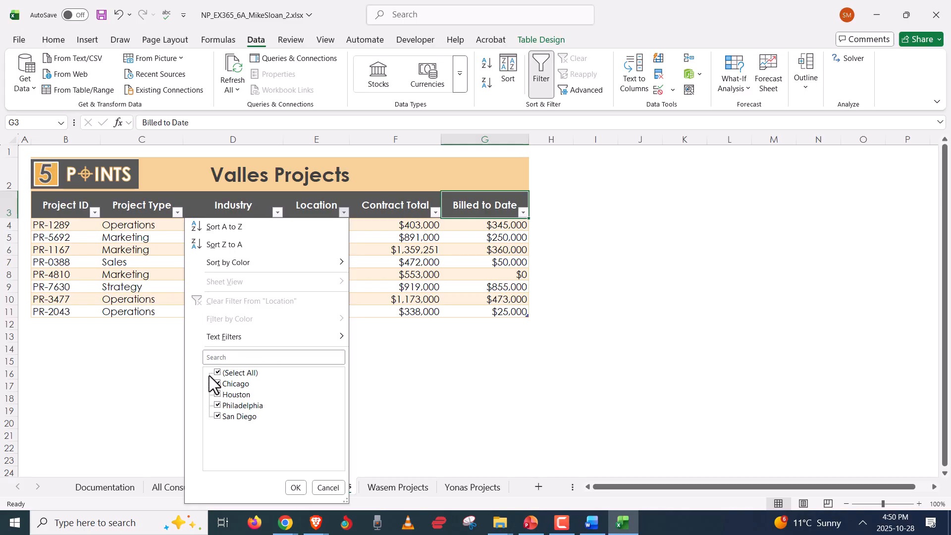
pyautogui.click(330, 488)
# - Read task 5b in the Word instructions on sorting by Project Type and Contract Total, comparing it with the Valles table
pyautogui.hotkey('alt', 'Tab')
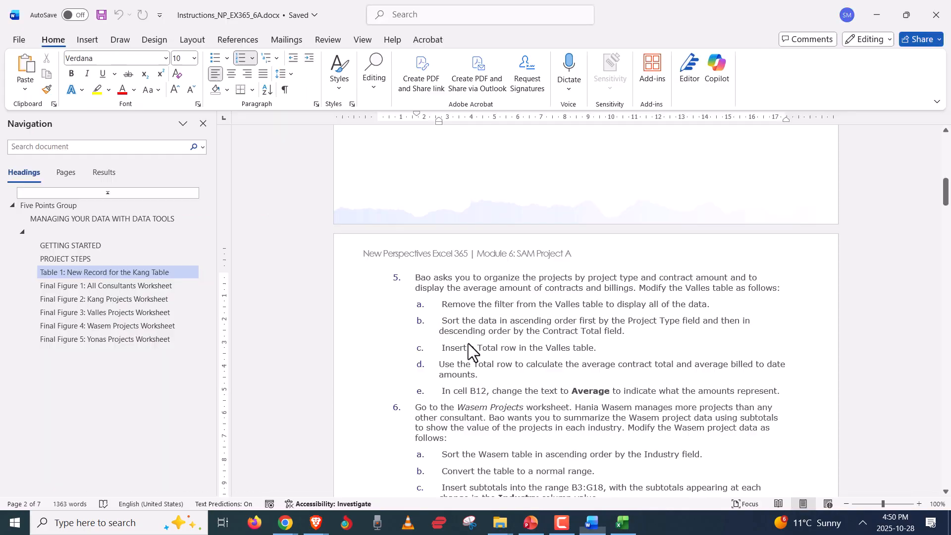
pyautogui.moveTo(442, 321); pyautogui.dragTo(634, 342)
pyautogui.click(634, 342)
pyautogui.hotkey('alt', 'Tab')
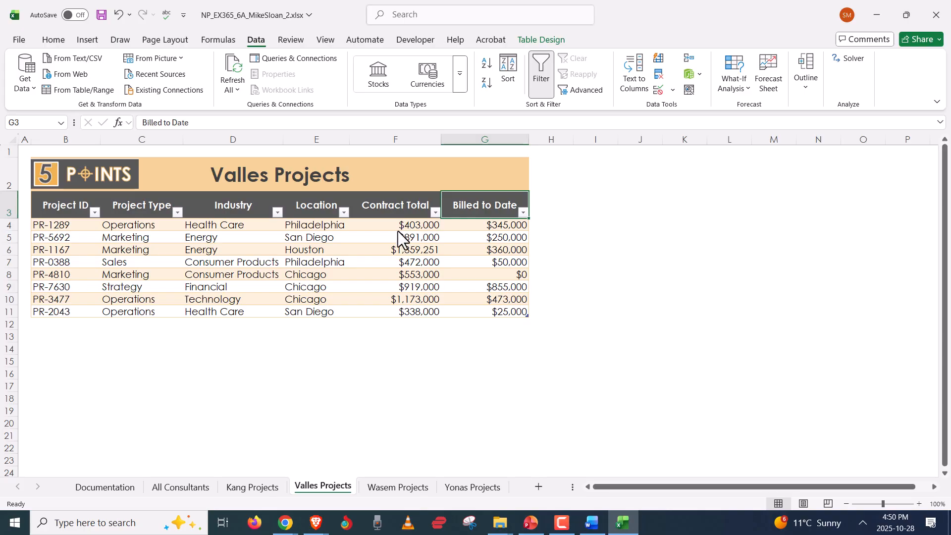
pyautogui.hotkey('alt', 'Tab')
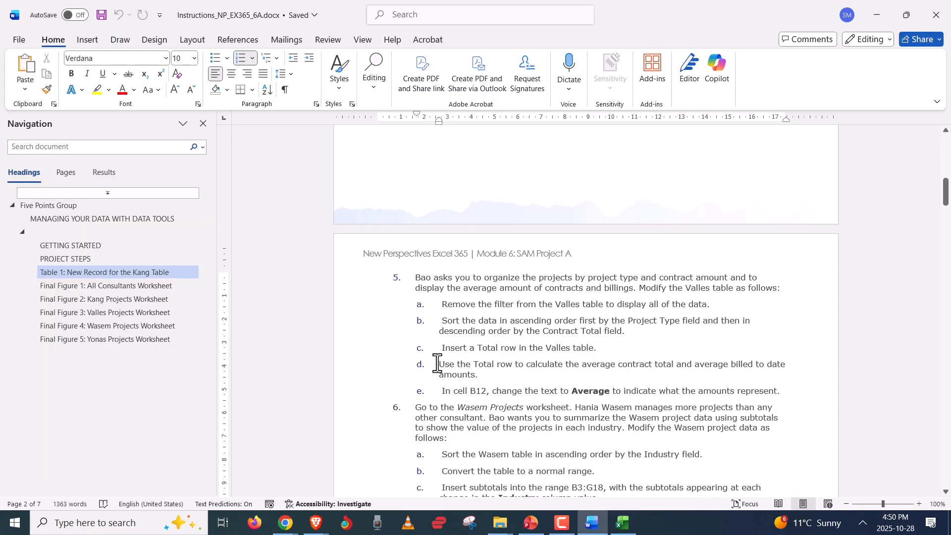
# - Return to the Excel workbook and sort the Valles table by Project Type from A to Z
pyautogui.hotkey('alt', 'Tab')
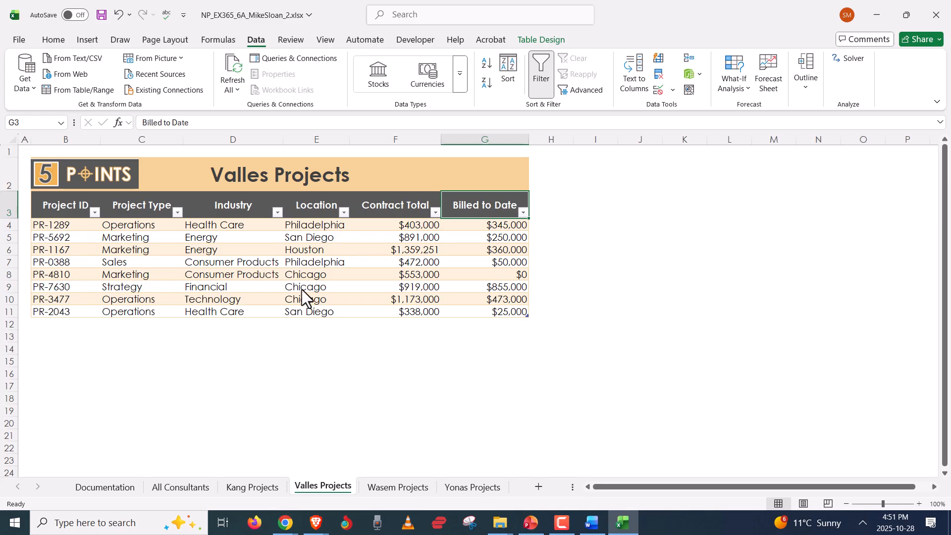
pyautogui.click(177, 212)
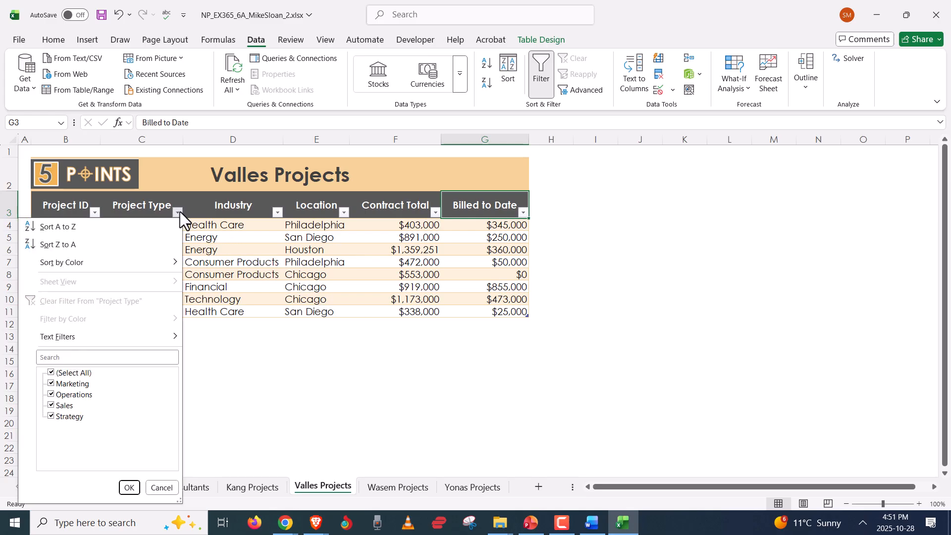
pyautogui.click(125, 231)
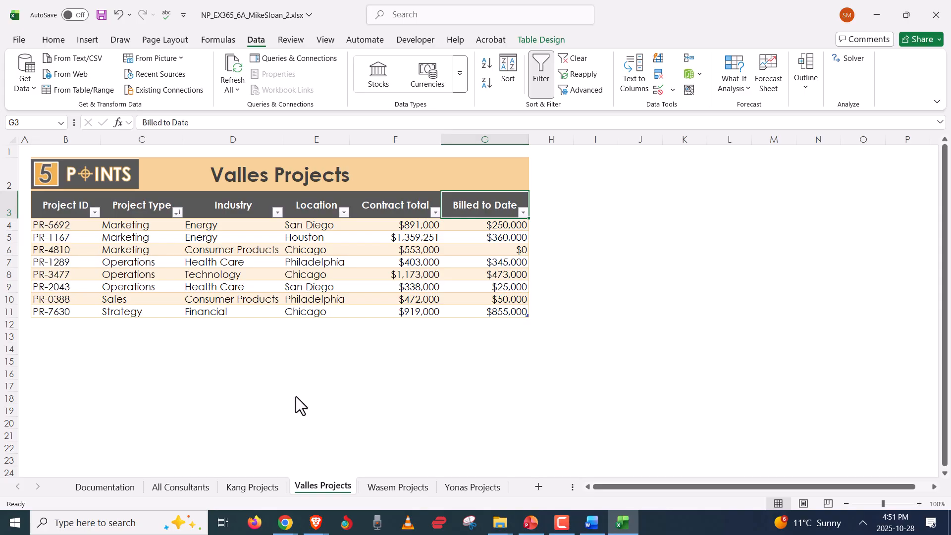
# - Recheck task 5b in the Word instructions, then try sorting the Valles table by Contract Total alone, from largest to smallest
pyautogui.hotkey('alt', 'Tab')
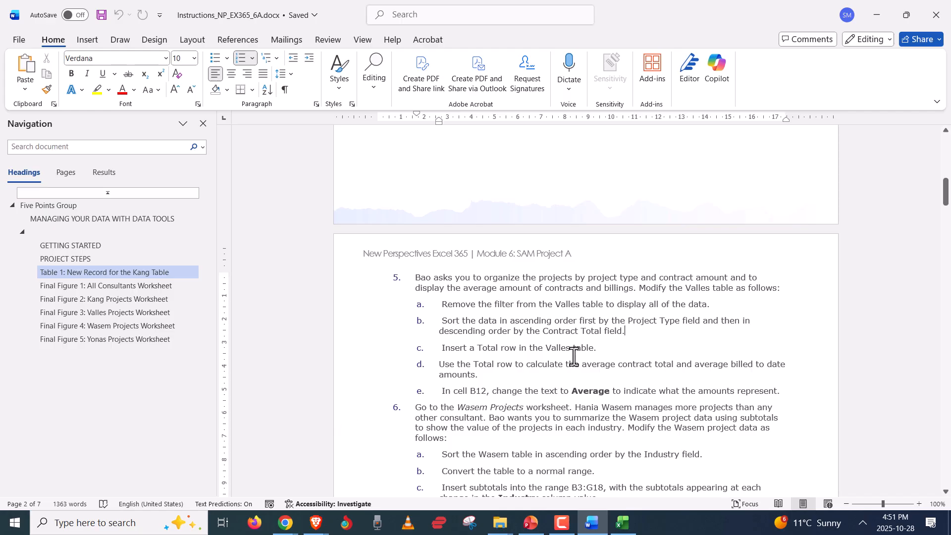
pyautogui.hotkey('alt', 'Tab')
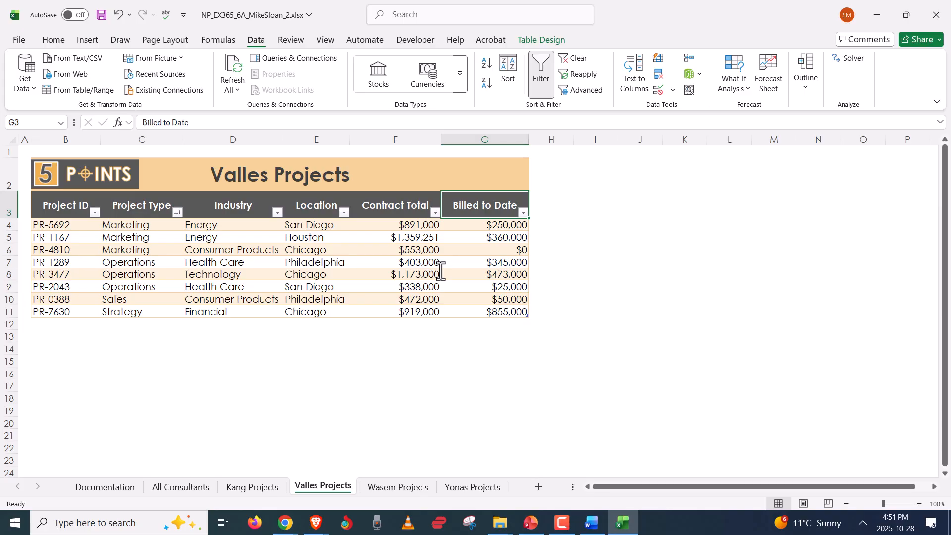
pyautogui.click(436, 213)
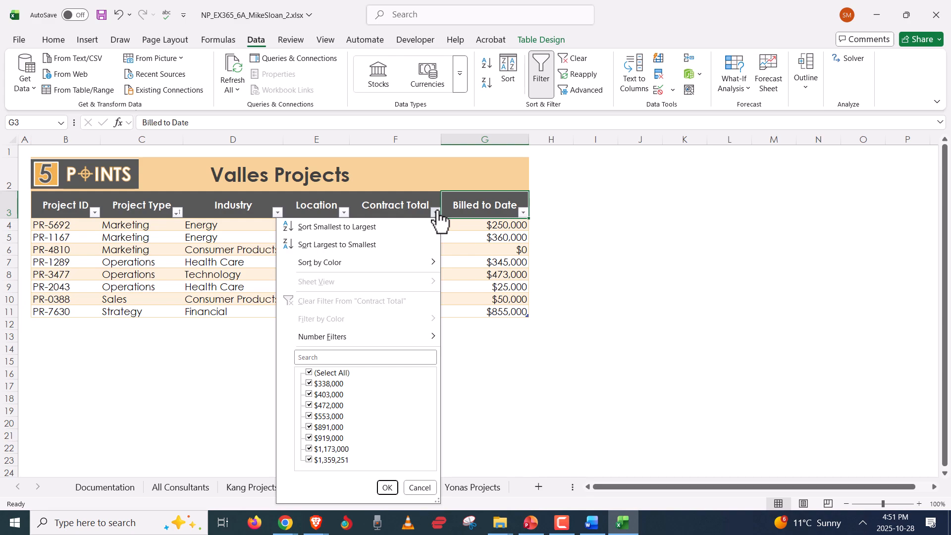
pyautogui.click(386, 246)
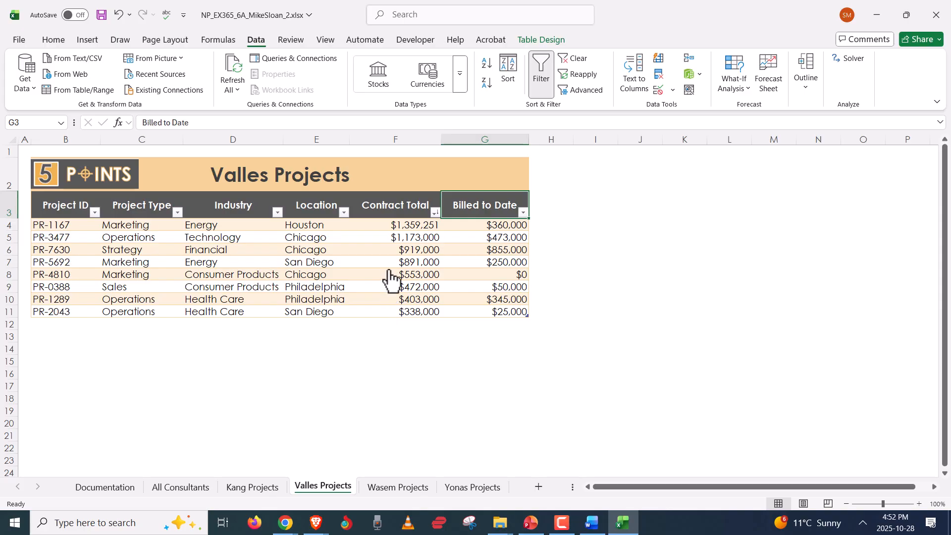
pyautogui.click(435, 212)
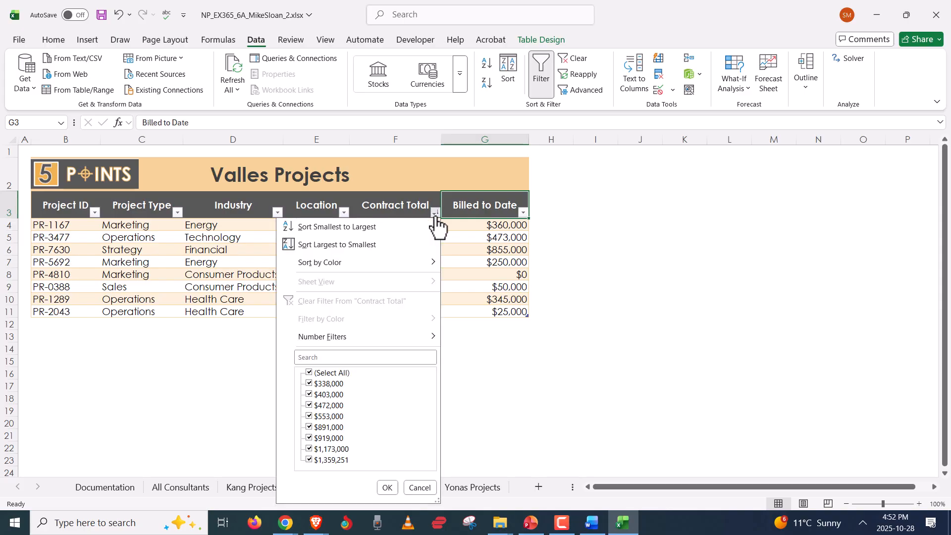
pyautogui.moveTo(409, 335)
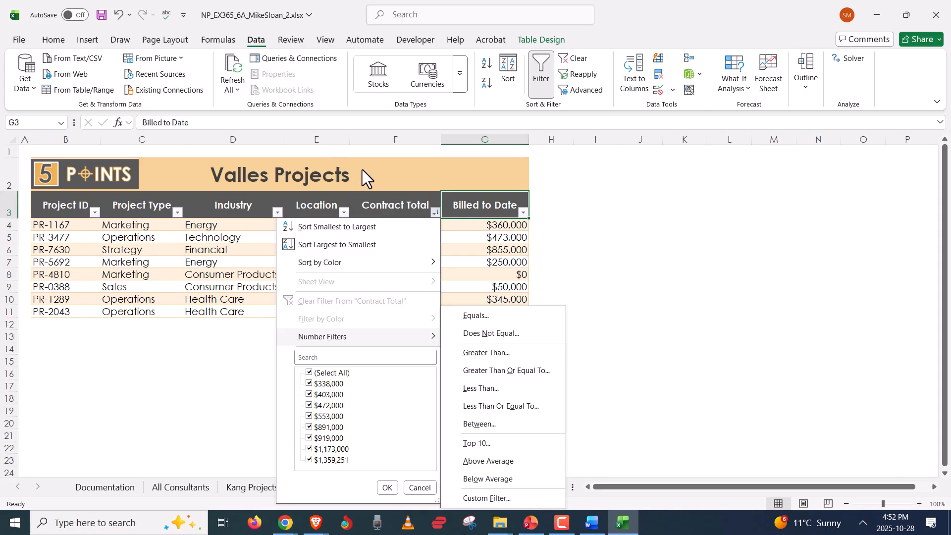
pyautogui.click(429, 174)
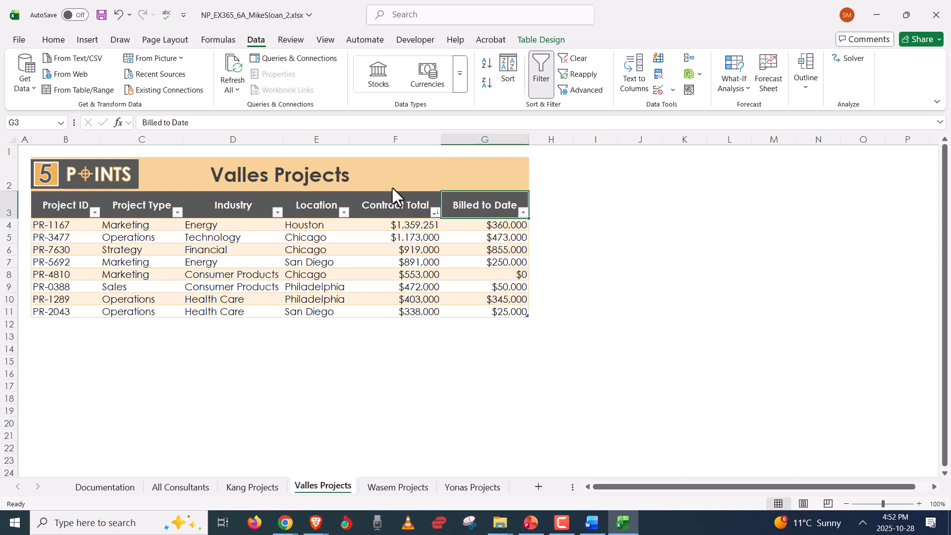
# - Replace the Valles table's Contract Total sort level with Project Type, ordered A to Z by cell values, and apply it
pyautogui.click(515, 67)
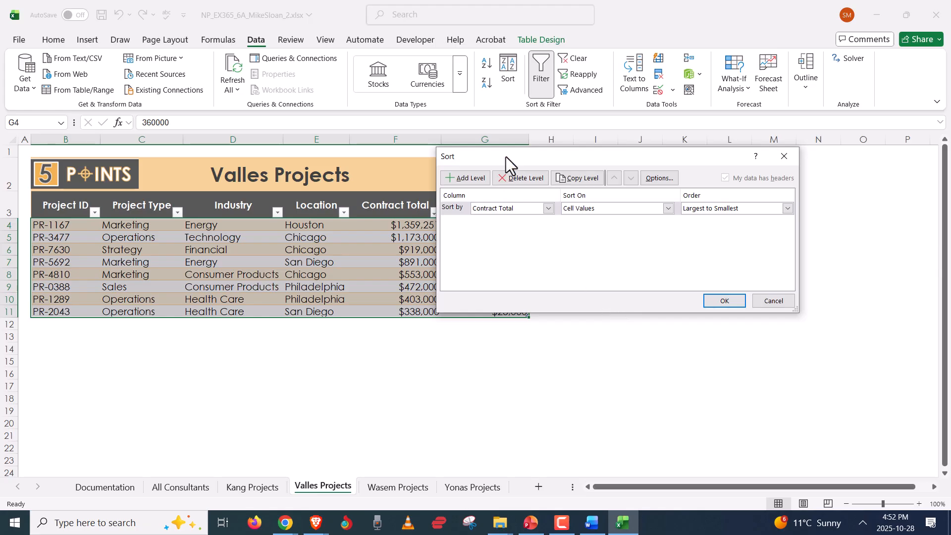
pyautogui.moveTo(507, 156); pyautogui.dragTo(616, 267)
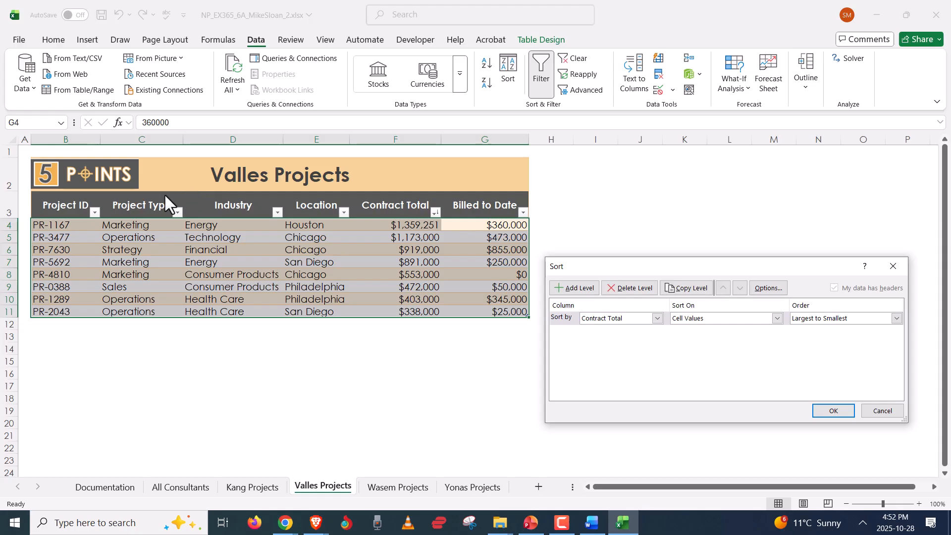
pyautogui.click(570, 319)
pyautogui.click(638, 292)
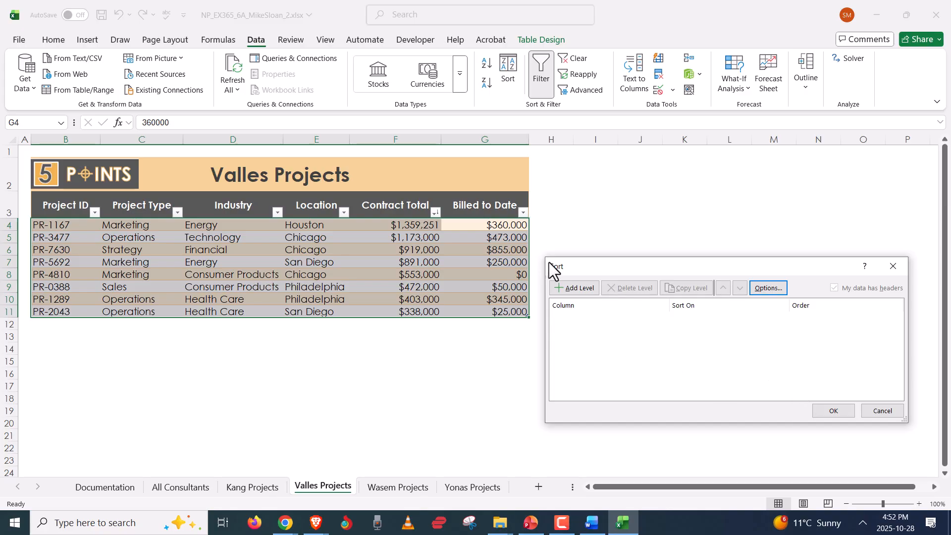
pyautogui.click(575, 287)
pyautogui.click(612, 320)
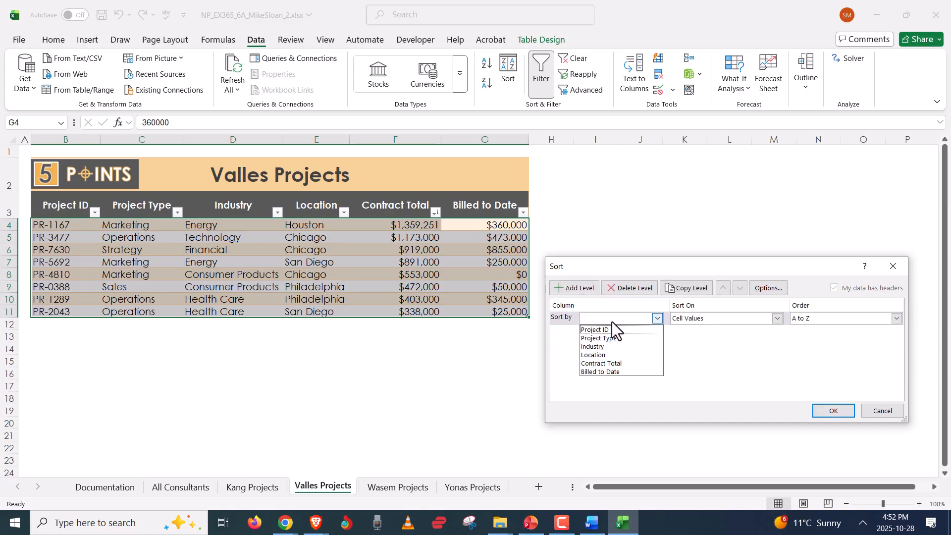
pyautogui.click(610, 337)
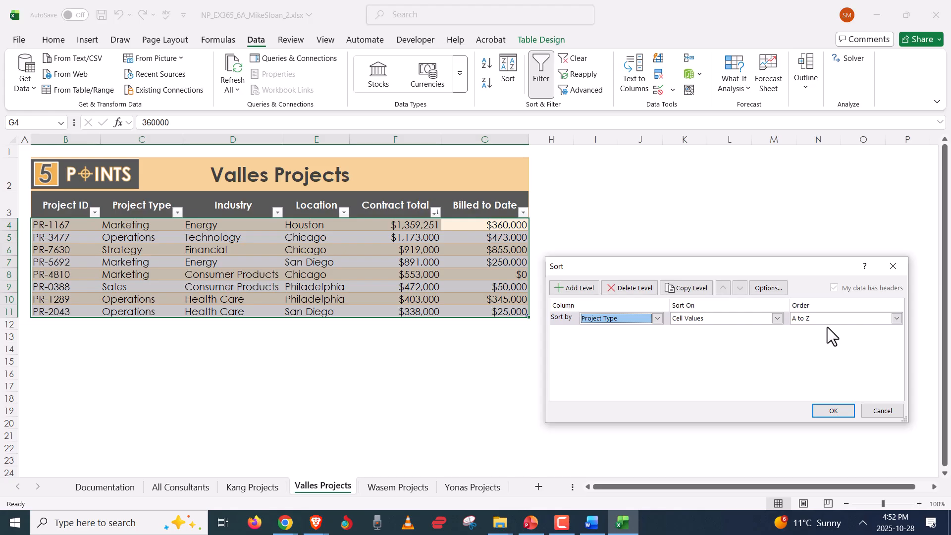
pyautogui.click(834, 412)
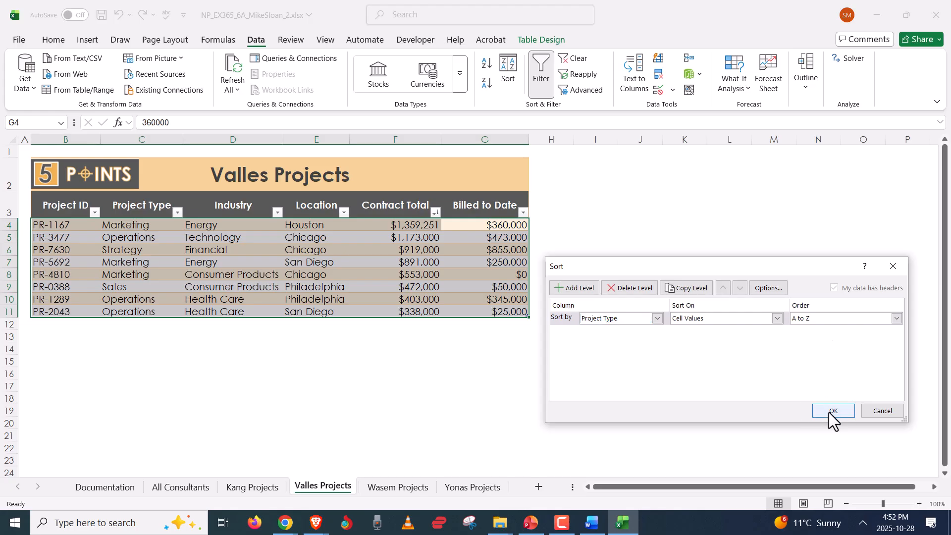
pyautogui.click(830, 412)
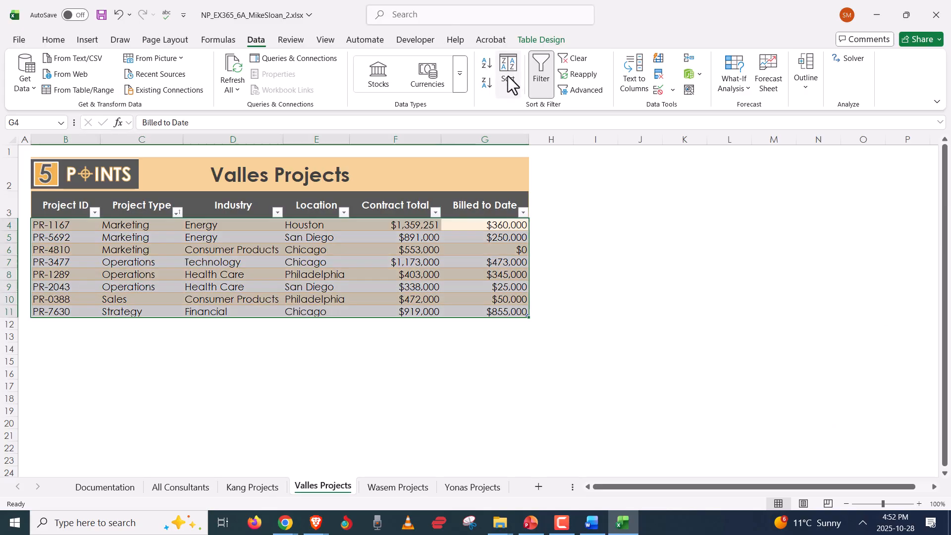
# - Add Contract Total as a second sort level under Project Type, ordered largest to smallest, and apply the sort
pyautogui.click(509, 80)
pyautogui.click(579, 289)
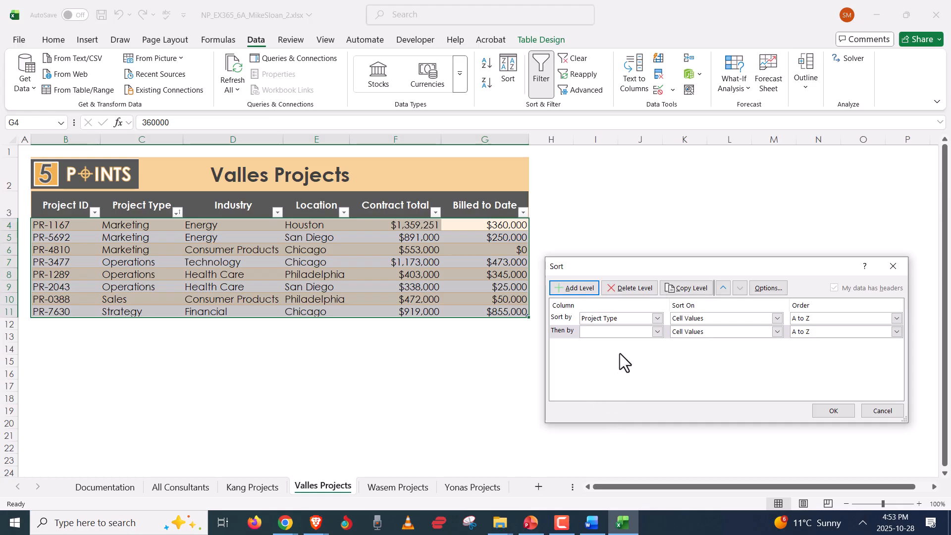
pyautogui.click(658, 332)
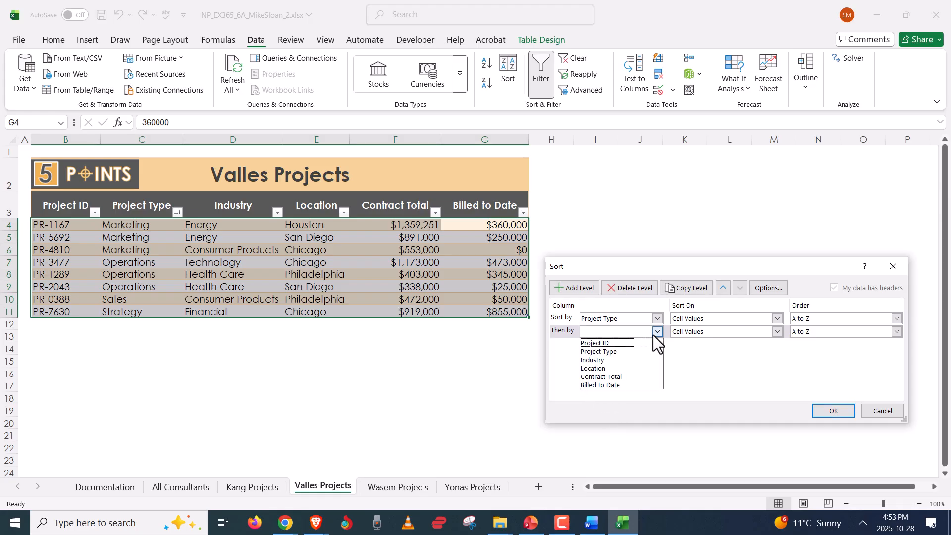
pyautogui.click(635, 376)
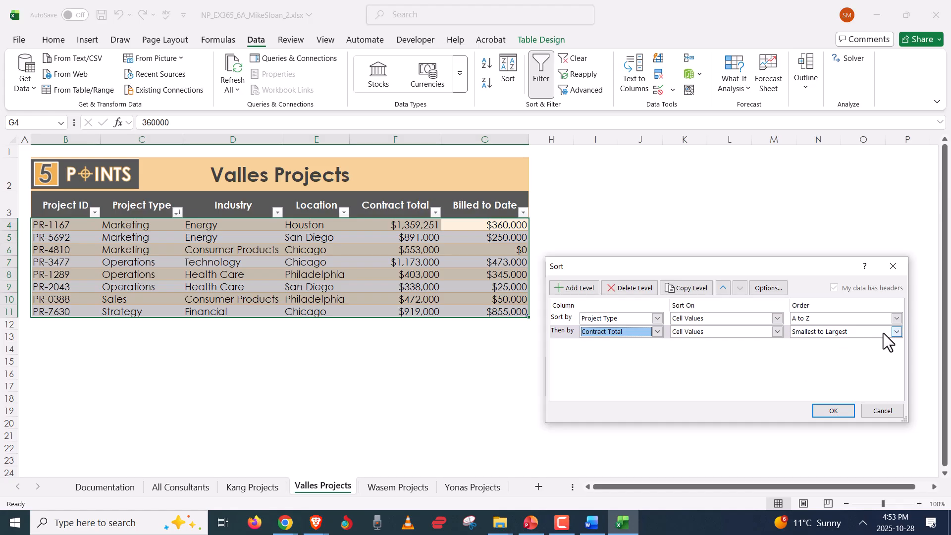
pyautogui.click(897, 331)
pyautogui.click(862, 352)
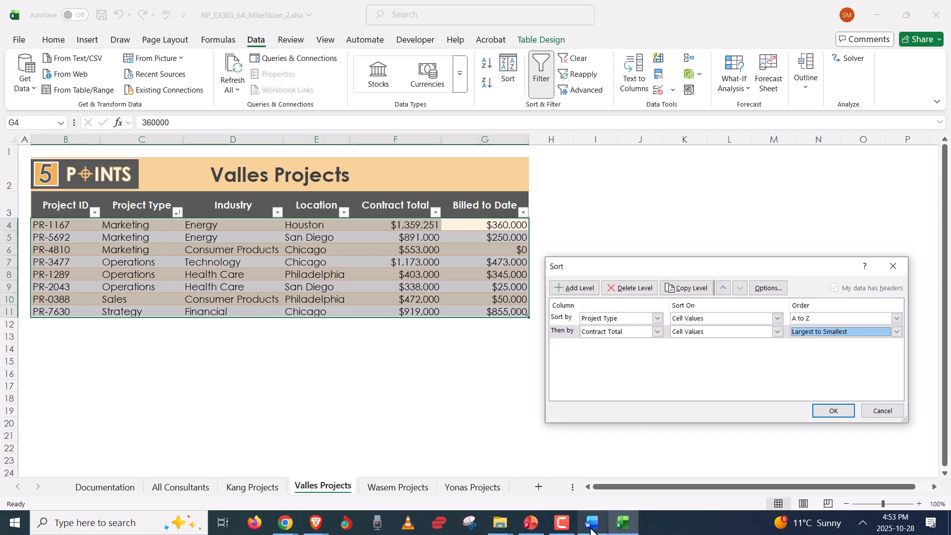
pyautogui.click(834, 410)
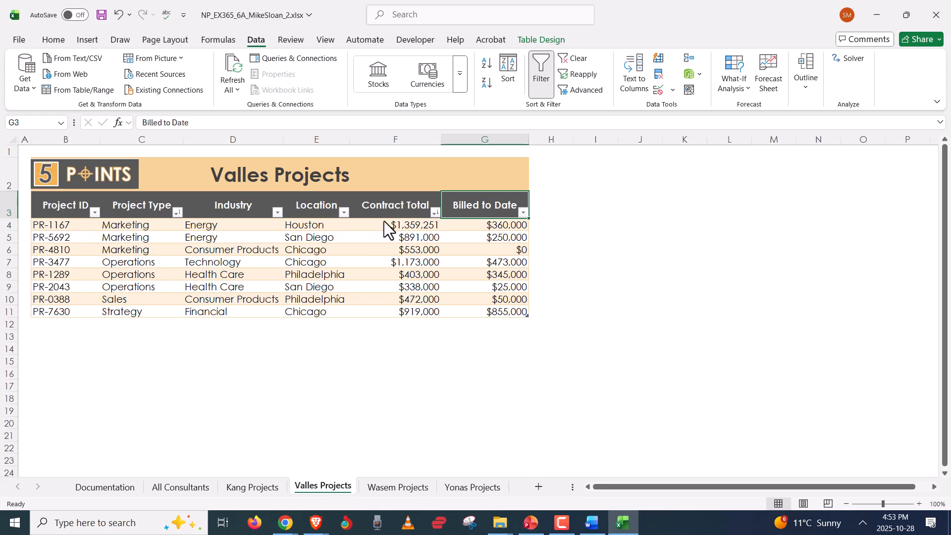
# - Compare the sorted Valles table with Final Figure 3 in the Word instructions and review its sort settings in Excel
pyautogui.click(397, 264)
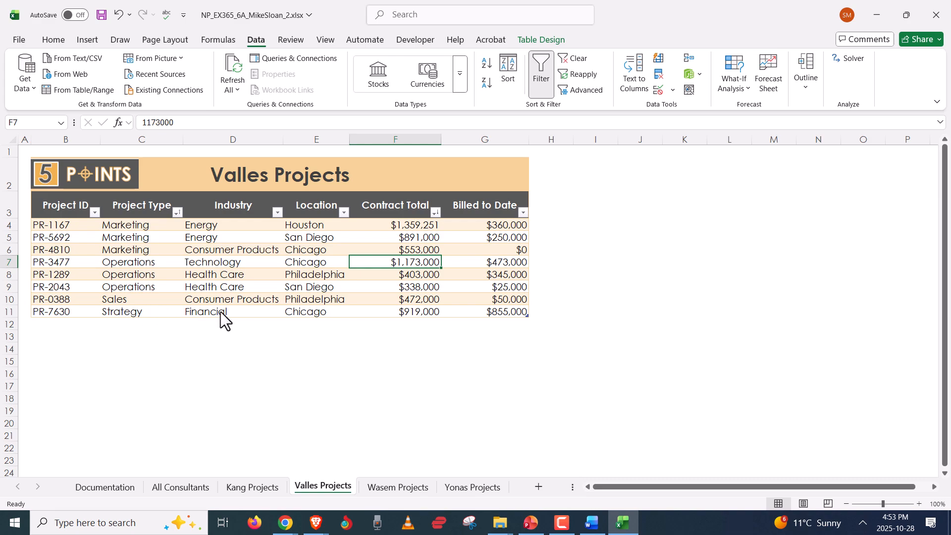
pyautogui.click(594, 530)
pyautogui.scroll(-20, 680, 336)
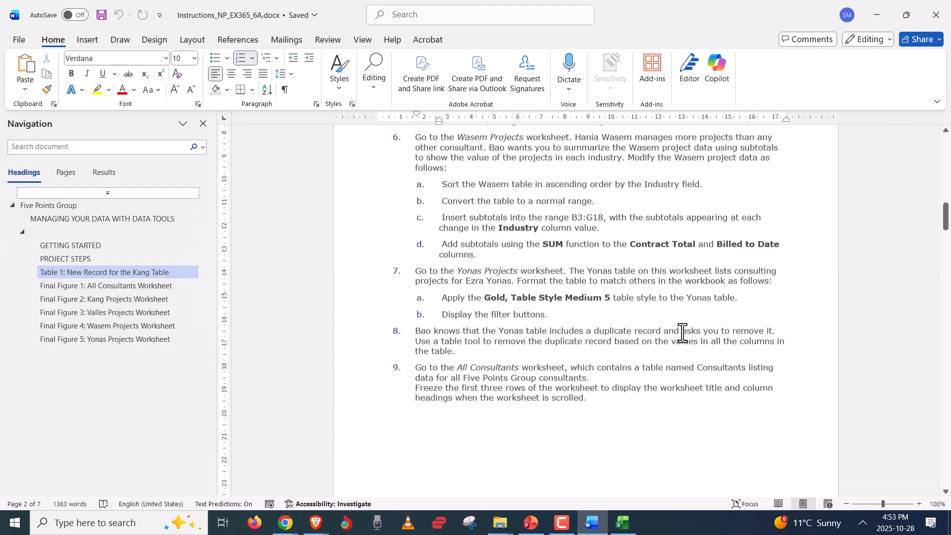
pyautogui.scroll(-20, 681, 346)
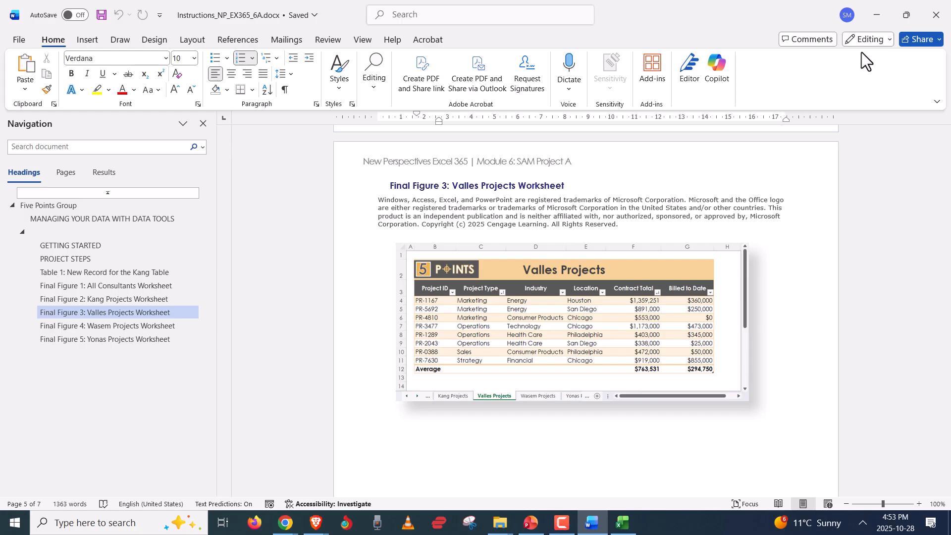
pyautogui.click(875, 20)
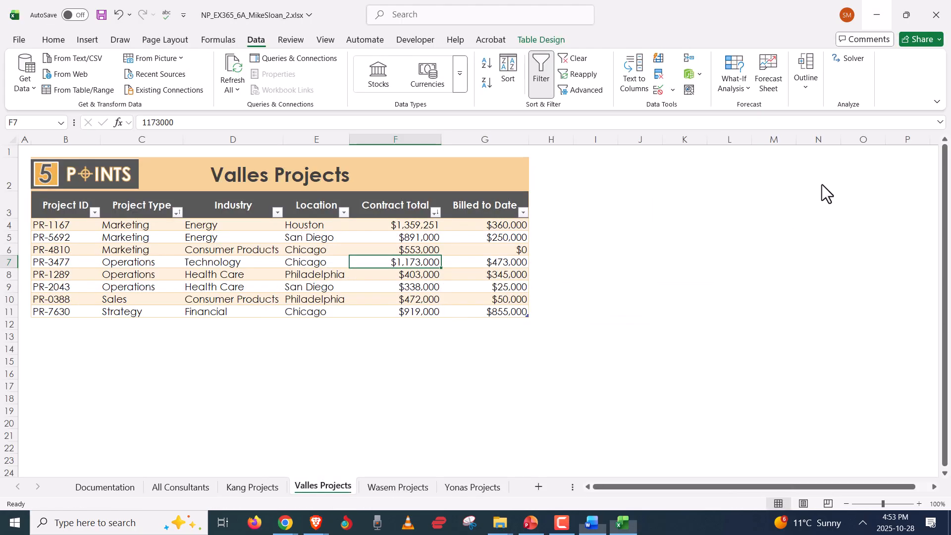
pyautogui.click(436, 213)
pyautogui.click(516, 71)
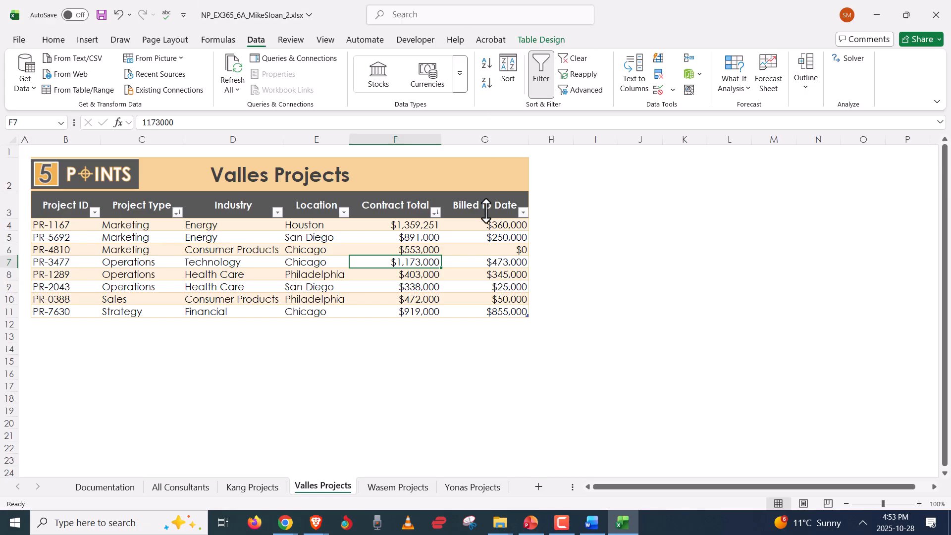
pyautogui.click(517, 86)
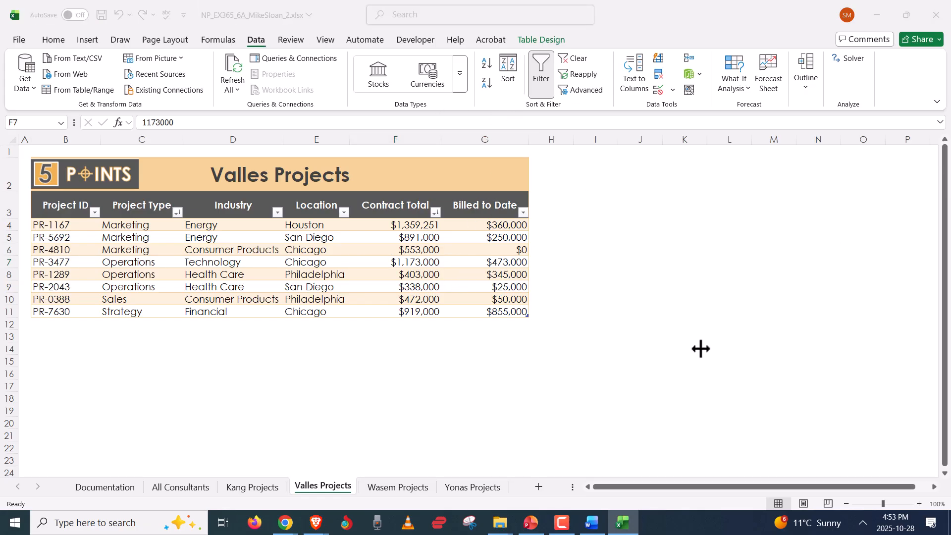
# - Return to the Word instructions and read task 5c on inserting a Total row in the Valles table
pyautogui.hotkey('alt', 'Tab')
pyautogui.scroll(20, 722, 347)
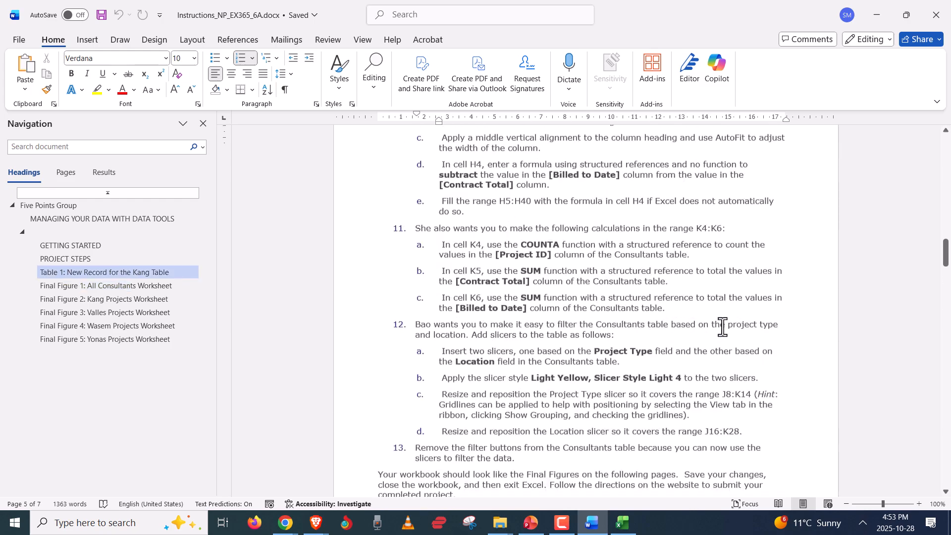
pyautogui.scroll(20, 722, 327)
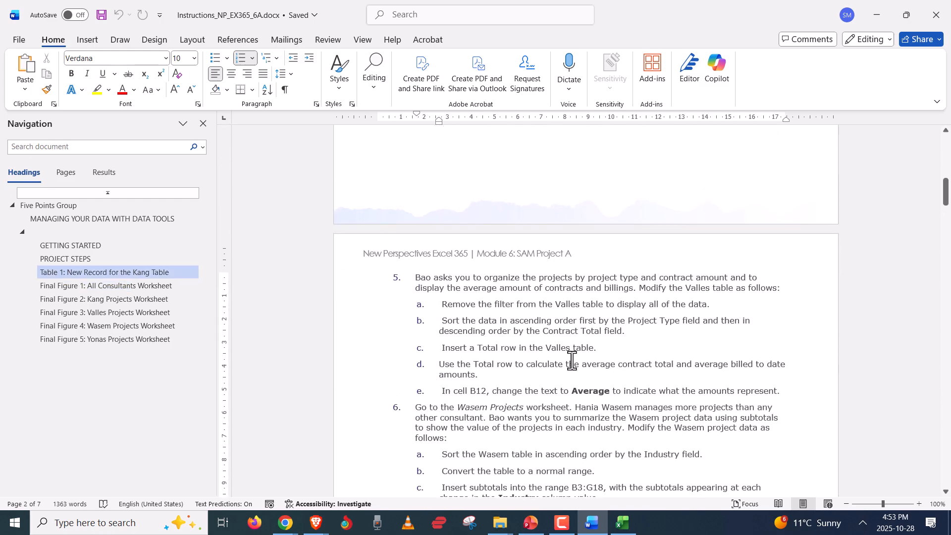
pyautogui.click(603, 346)
pyautogui.hotkey('alt', 'Tab')
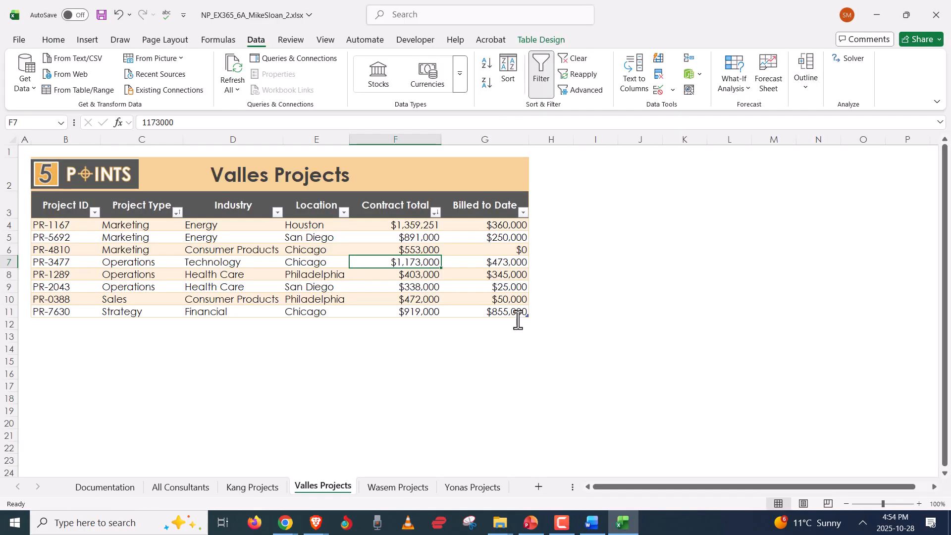
# - Add a Total row to the Valles table in the Excel workbook
pyautogui.click(513, 314)
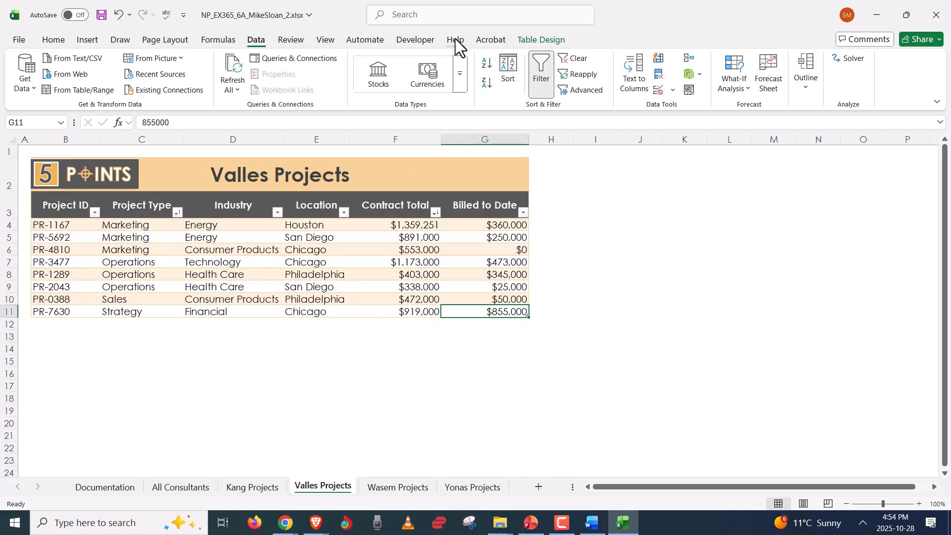
pyautogui.click(561, 43)
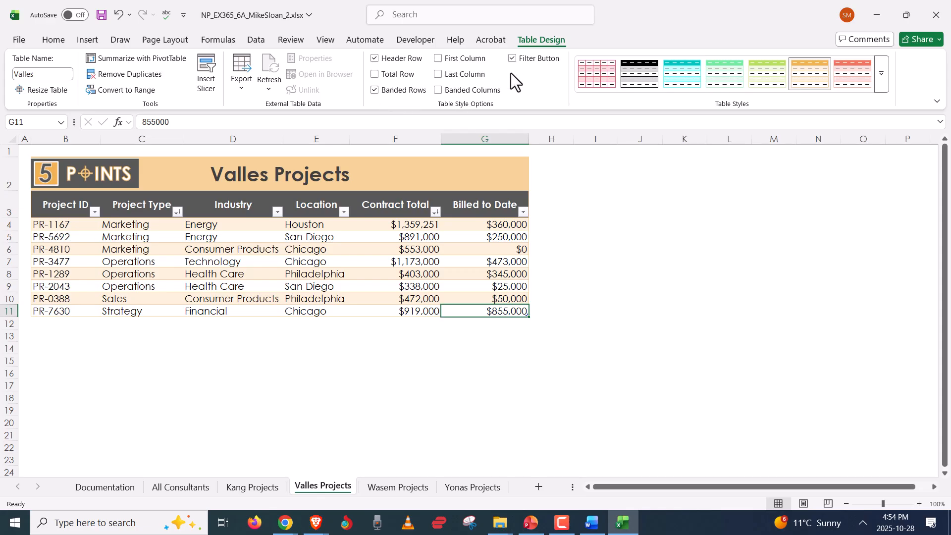
pyautogui.click(191, 226)
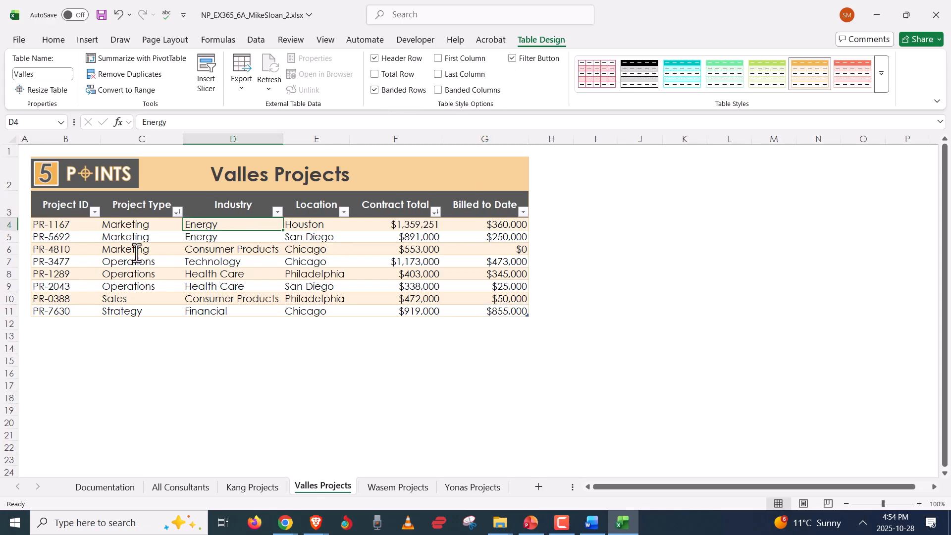
pyautogui.click(132, 250)
pyautogui.click(314, 273)
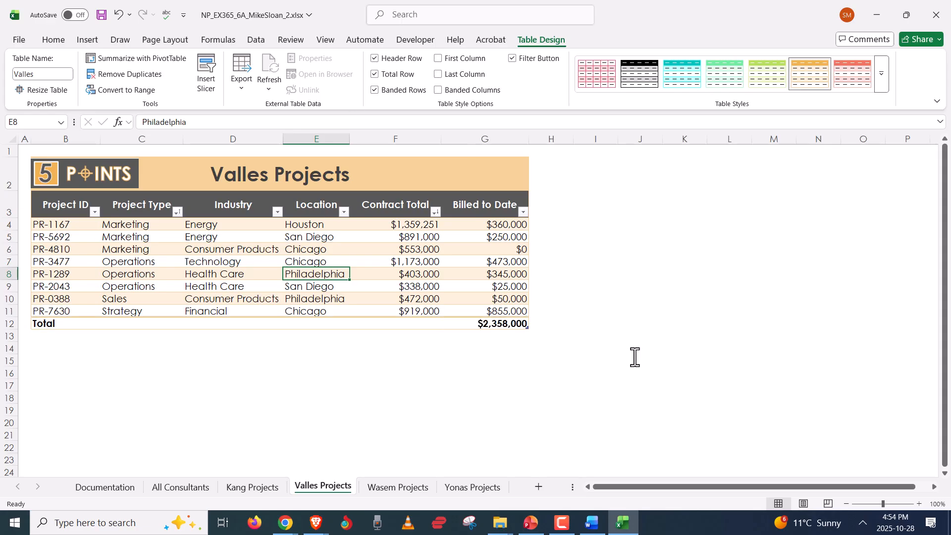
# - Switch to the Word instructions to read task 5d on averaging in the Total row, and return to the Excel workbook
pyautogui.hotkey('alt', 'Tab')
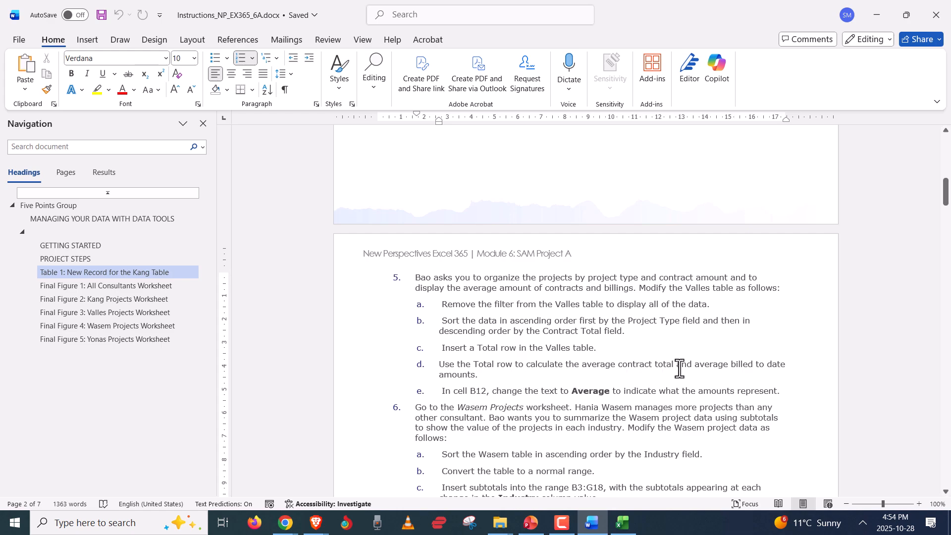
pyautogui.click(538, 377)
pyautogui.hotkey('alt', 'Tab')
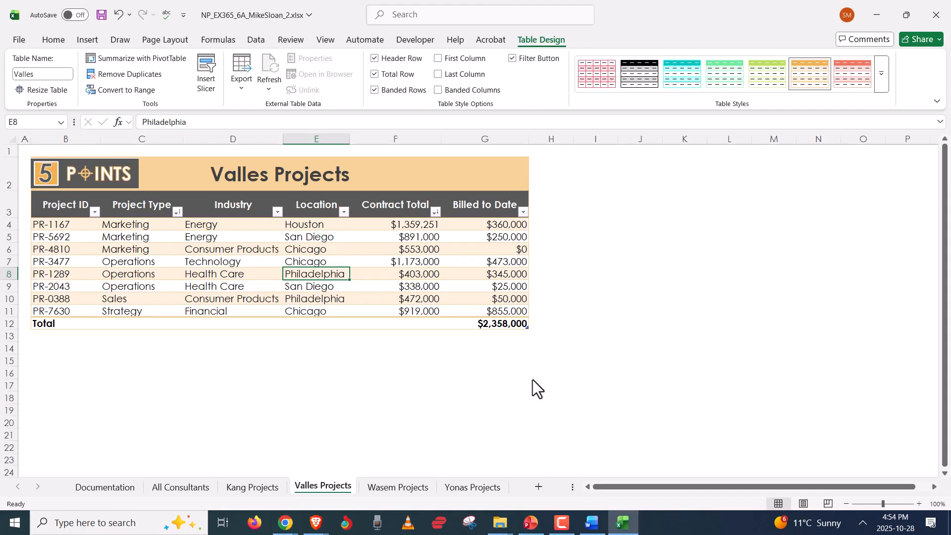
# - Set the Contract Total cell in the Valles table's Total row to calculate the Average
pyautogui.click(506, 323)
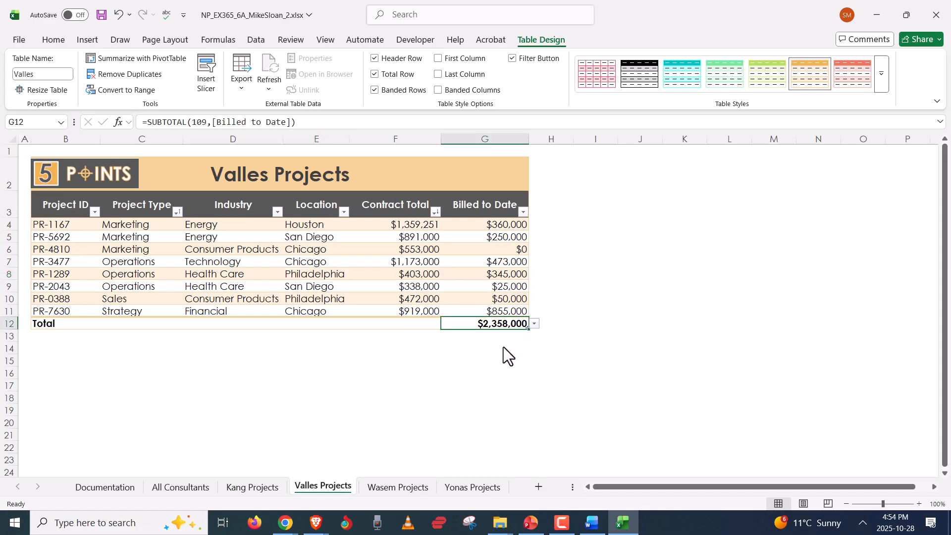
pyautogui.click(535, 324)
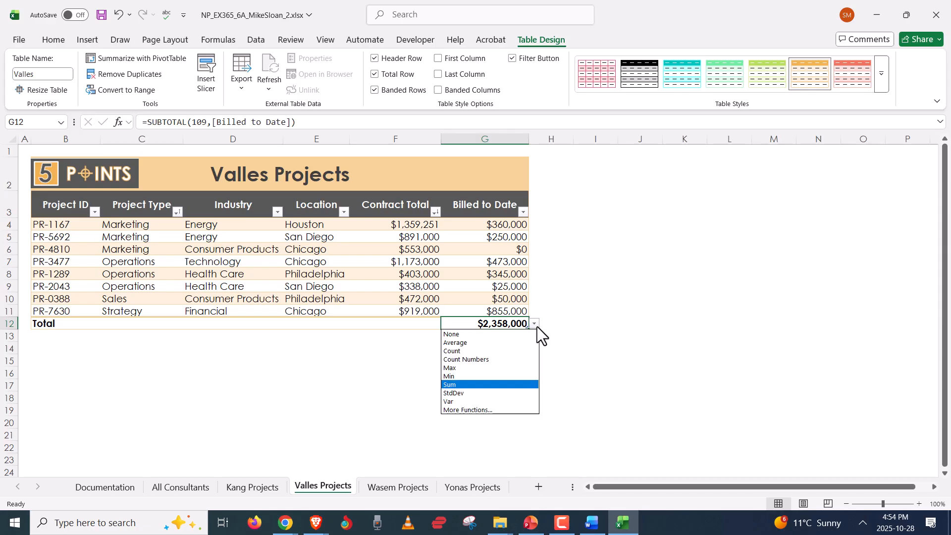
pyautogui.click(537, 325)
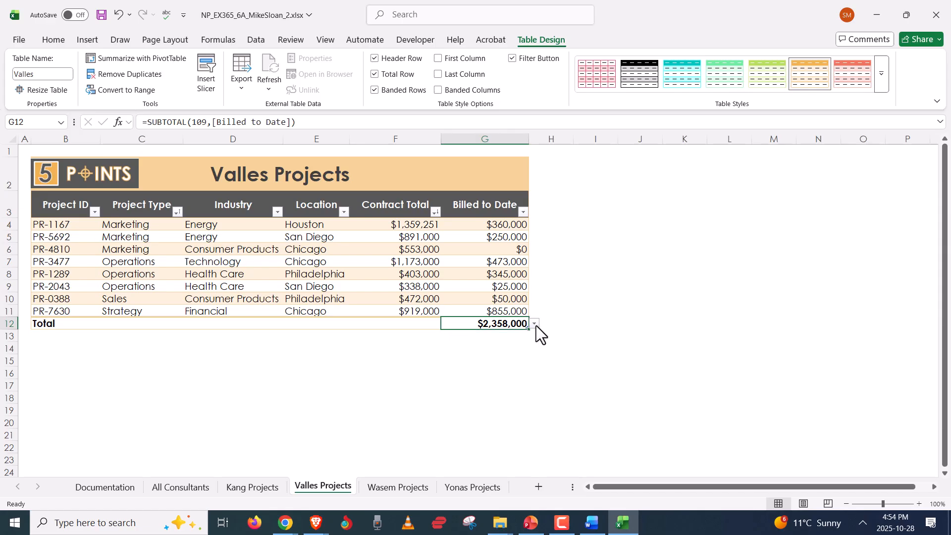
pyautogui.click(401, 324)
pyautogui.click(446, 323)
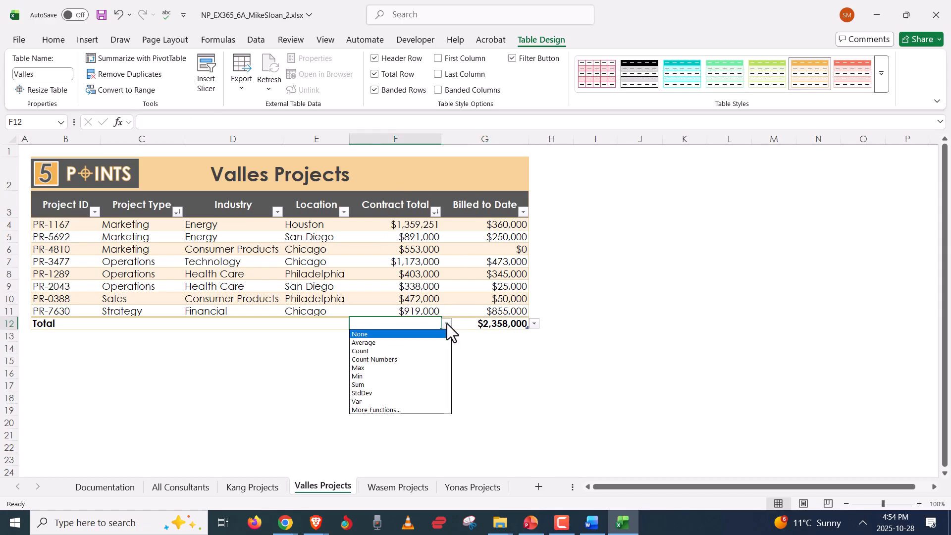
pyautogui.click(379, 344)
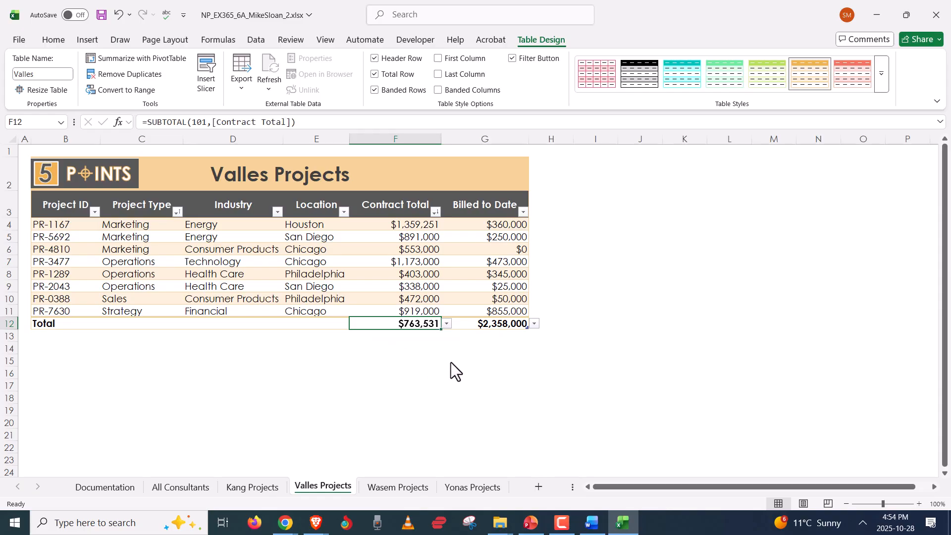
# - Set the Billed to Date cell in the Valles table's Total row to calculate the Average
pyautogui.click(538, 327)
pyautogui.click(506, 325)
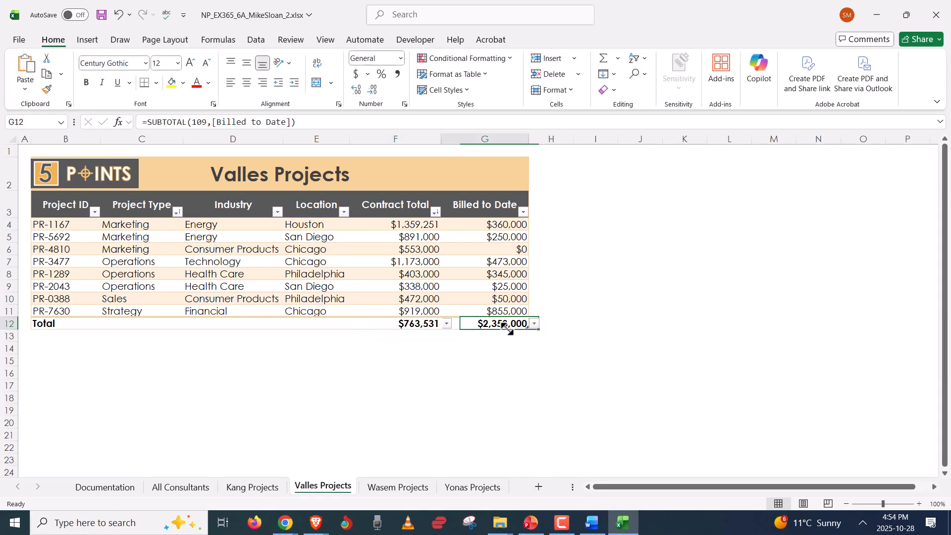
pyautogui.click(534, 323)
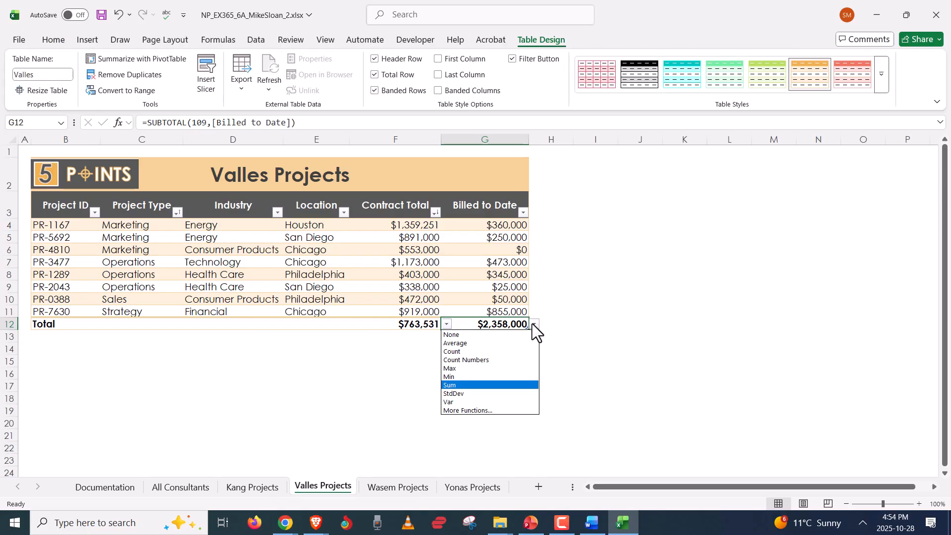
pyautogui.click(465, 344)
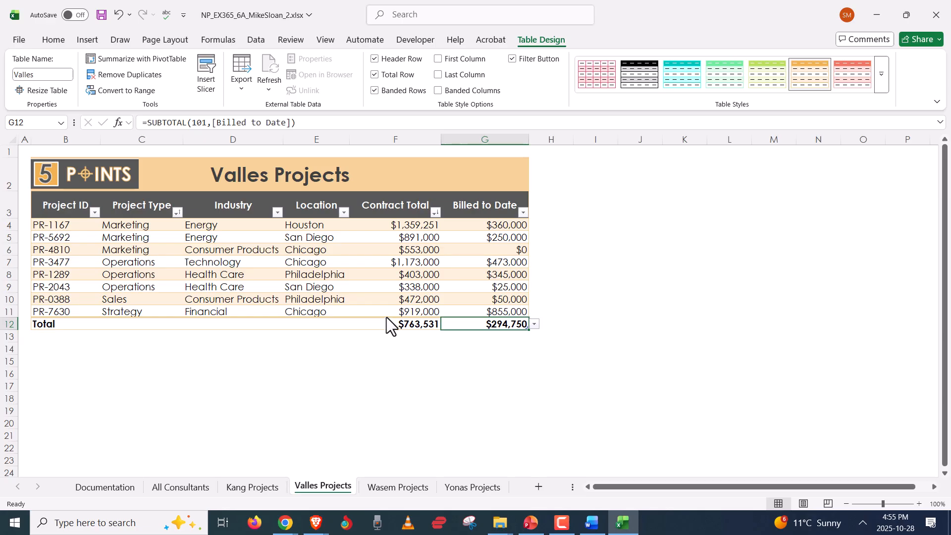
# - Compare the Total row averages with Final Figure 3 in the Word instructions and inspect the Contract Total cell in Excel
pyautogui.click(592, 523)
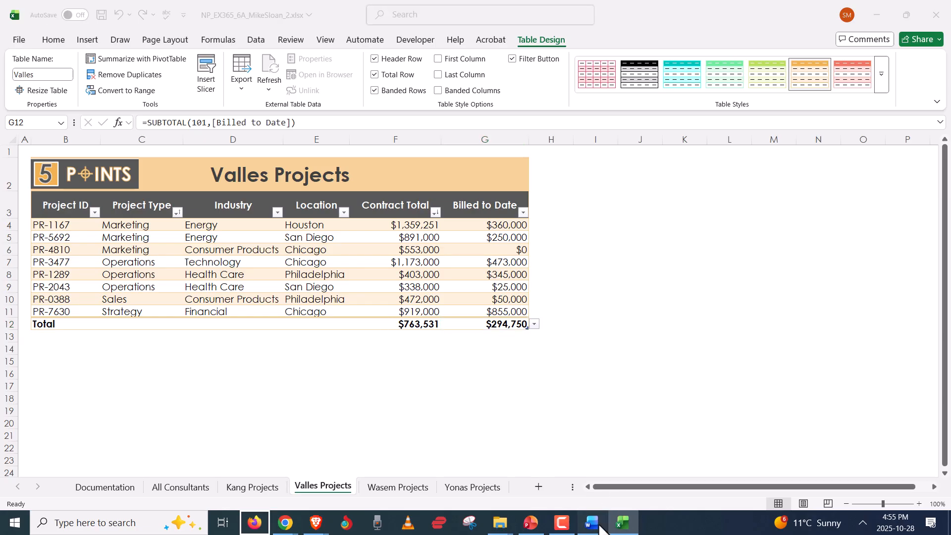
pyautogui.moveTo(946, 201); pyautogui.dragTo(950, 354)
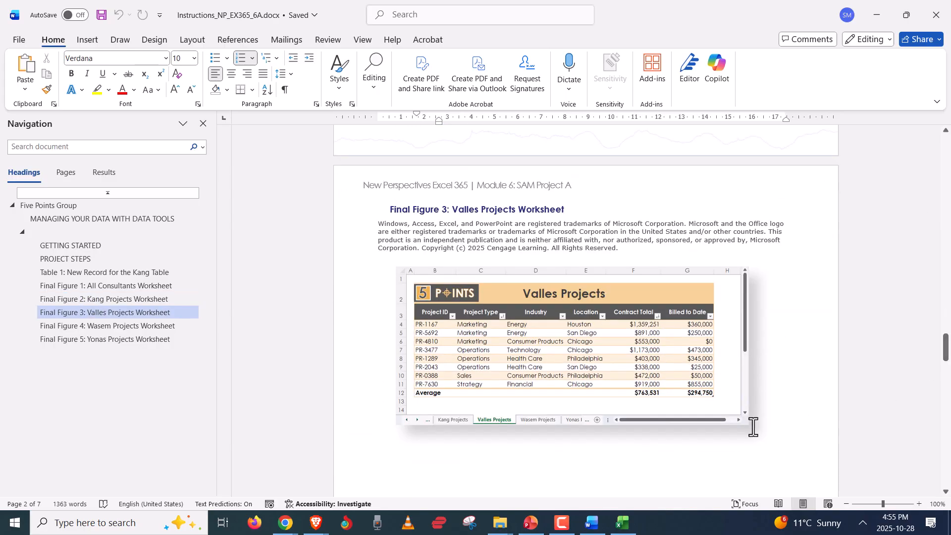
pyautogui.click(623, 523)
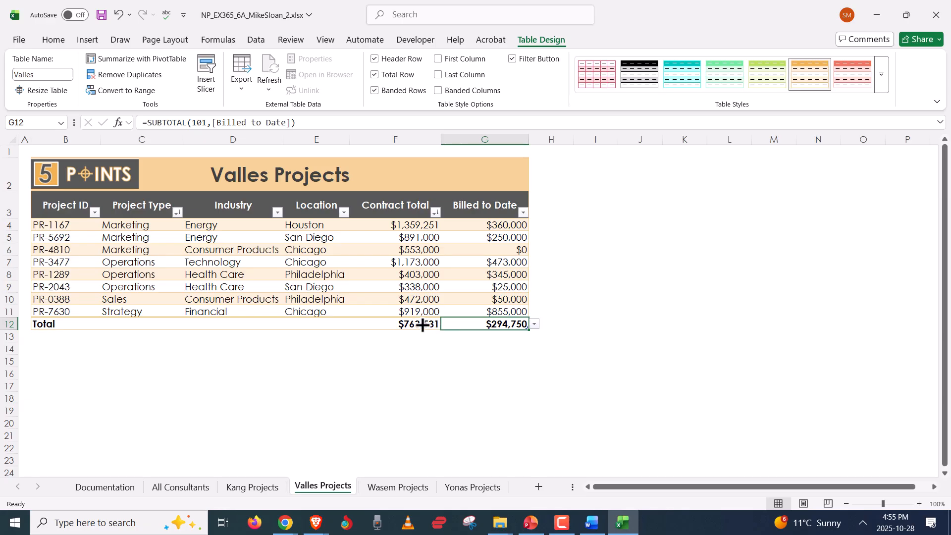
pyautogui.click(423, 325)
pyautogui.click(447, 325)
pyautogui.click(667, 415)
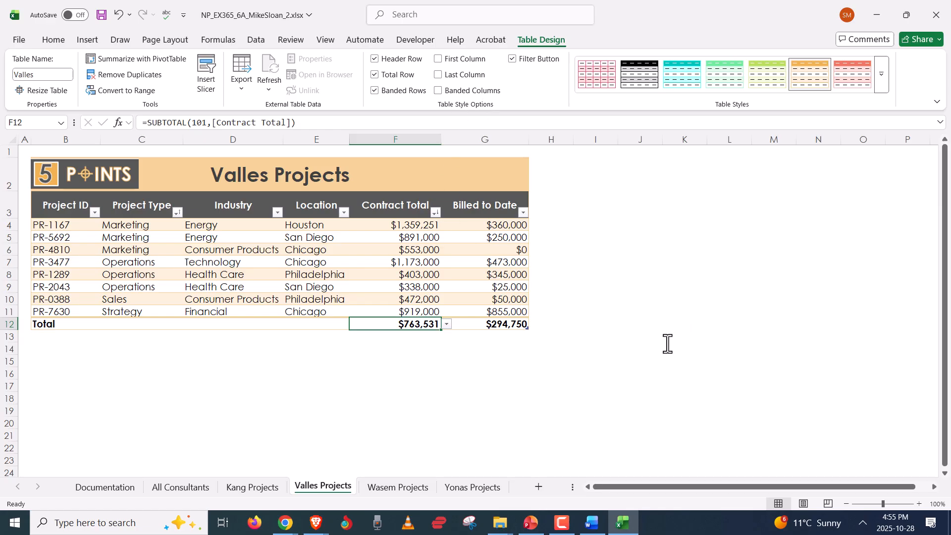
# - Reread task 5d in the Word instructions and check in Excel which function the Contract Total cell in the Total row uses
pyautogui.click(592, 523)
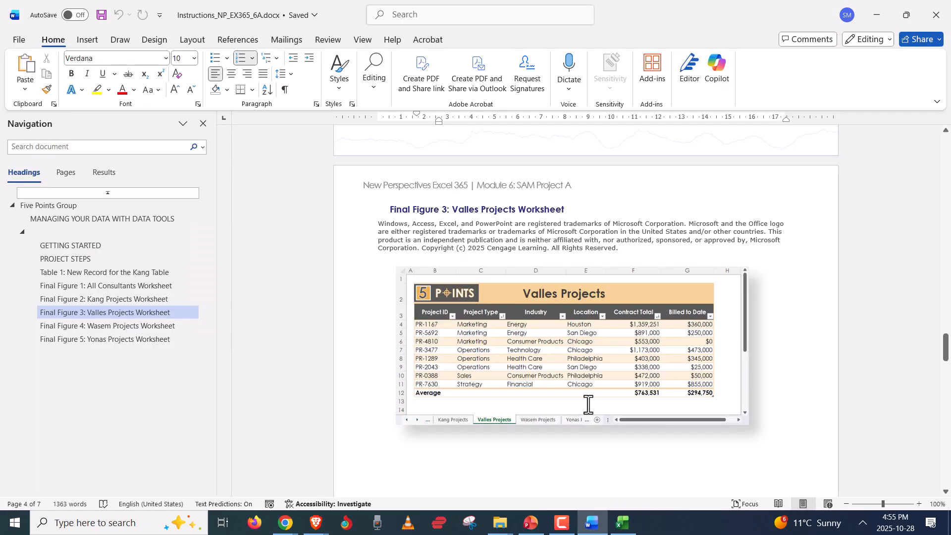
pyautogui.scroll(3, 589, 406)
pyautogui.scroll(20, 590, 407)
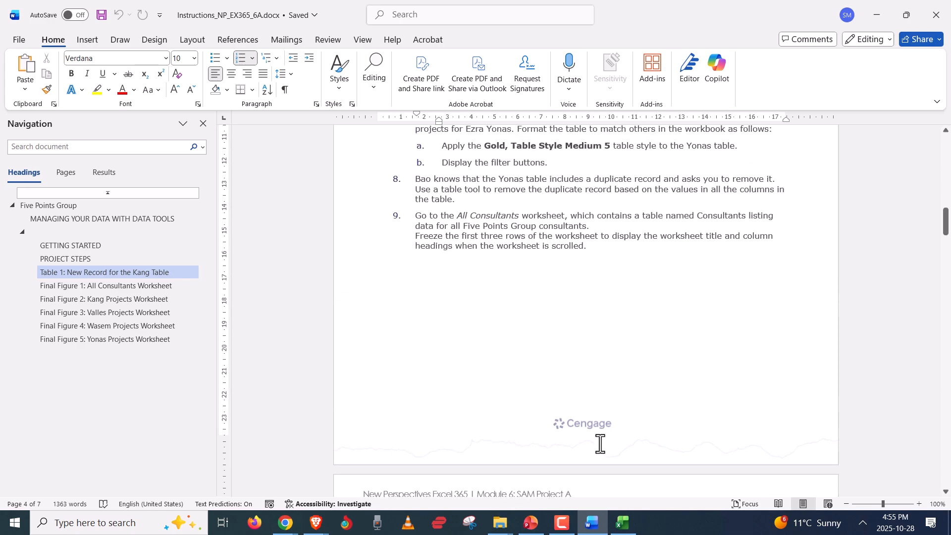
pyautogui.scroll(4, 600, 446)
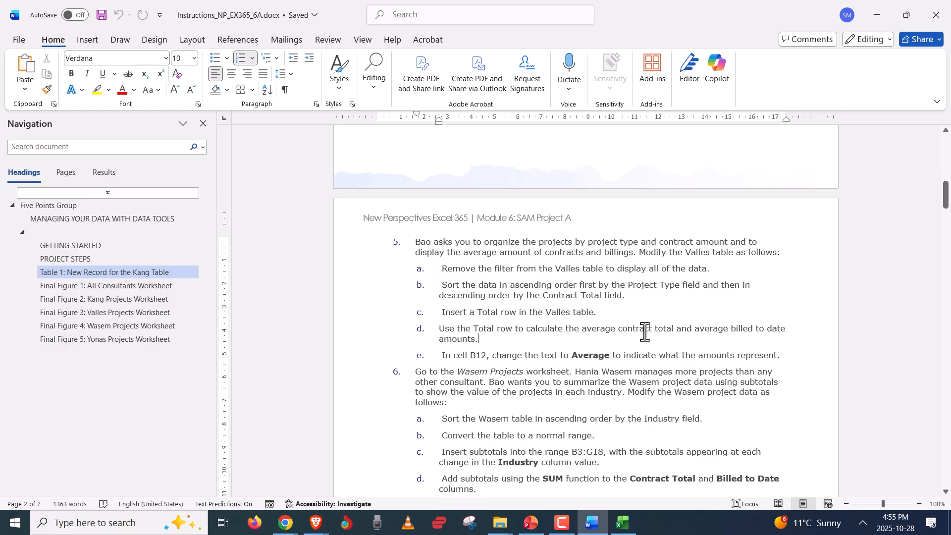
pyautogui.click(620, 524)
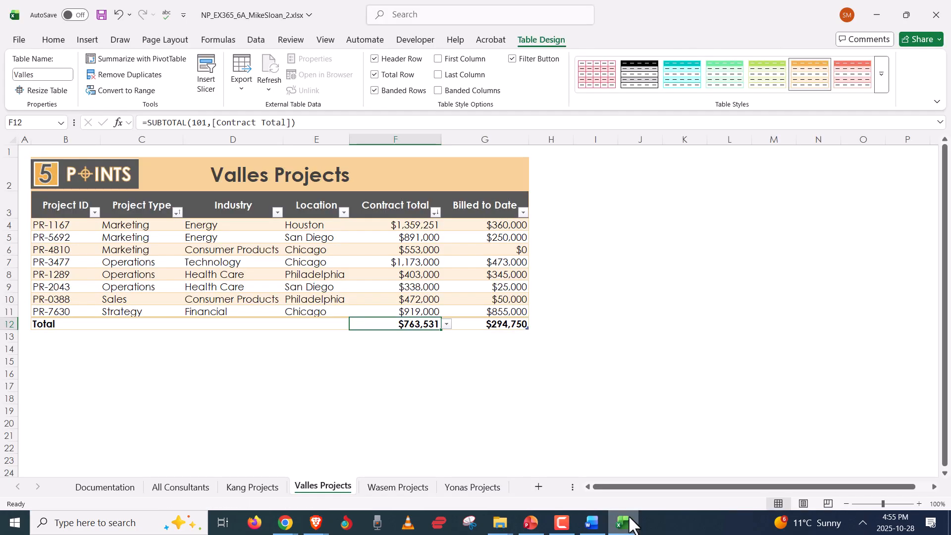
pyautogui.click(412, 214)
pyautogui.click(477, 211)
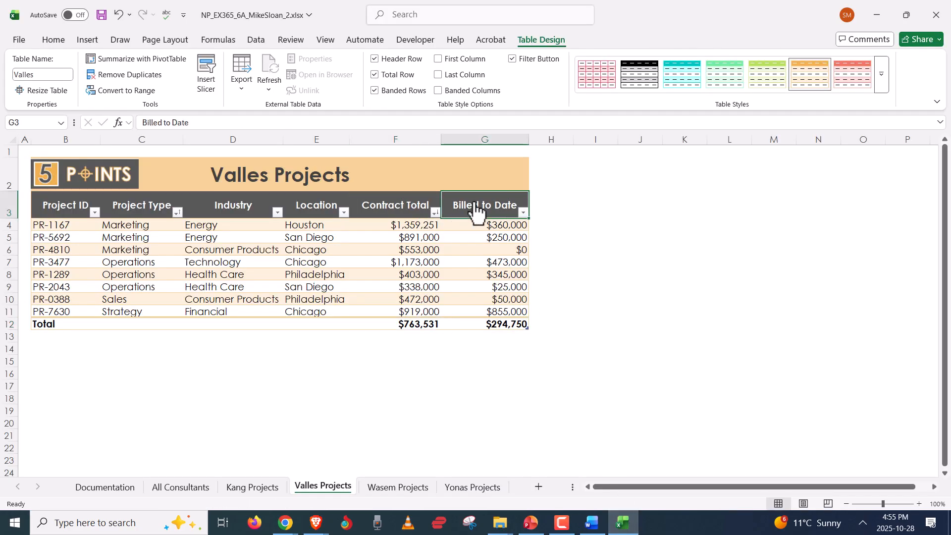
pyautogui.click(415, 325)
pyautogui.click(448, 324)
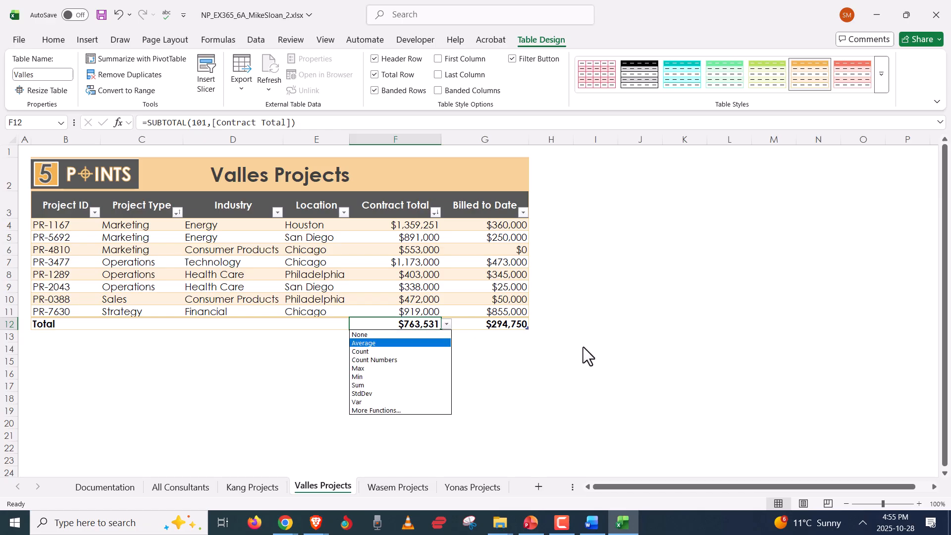
pyautogui.press('Escape')
# - Switch to the Word instructions and read task 5e on changing the text in cell B12
pyautogui.hotkey('alt', 'Tab')
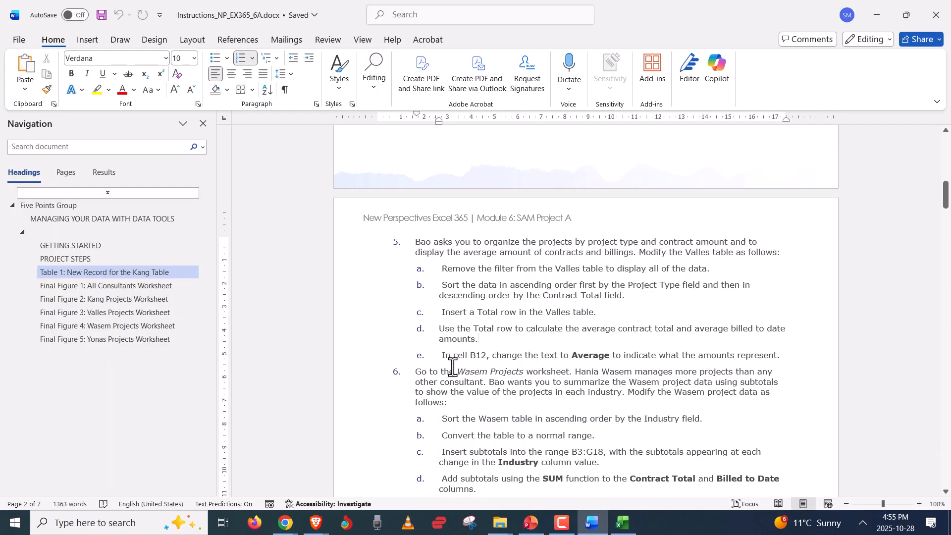
pyautogui.moveTo(441, 356); pyautogui.dragTo(778, 363)
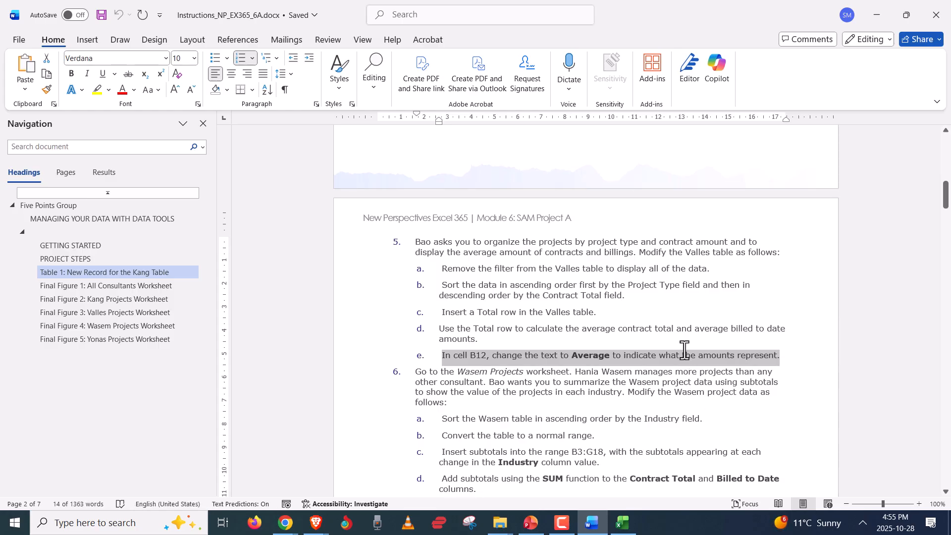
pyautogui.press('Up')
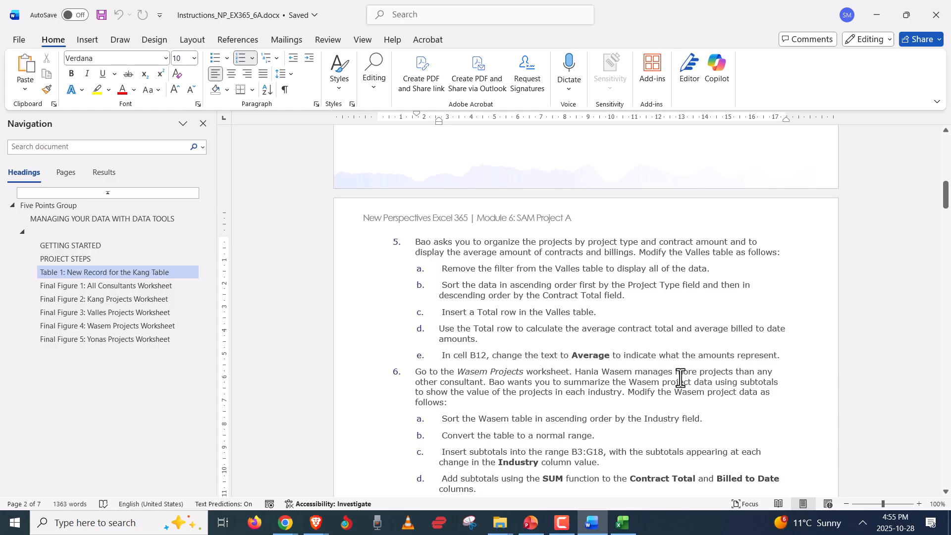
# - In the Excel workbook, change the Total row label in cell B12 to Average
pyautogui.hotkey('alt', 'Tab')
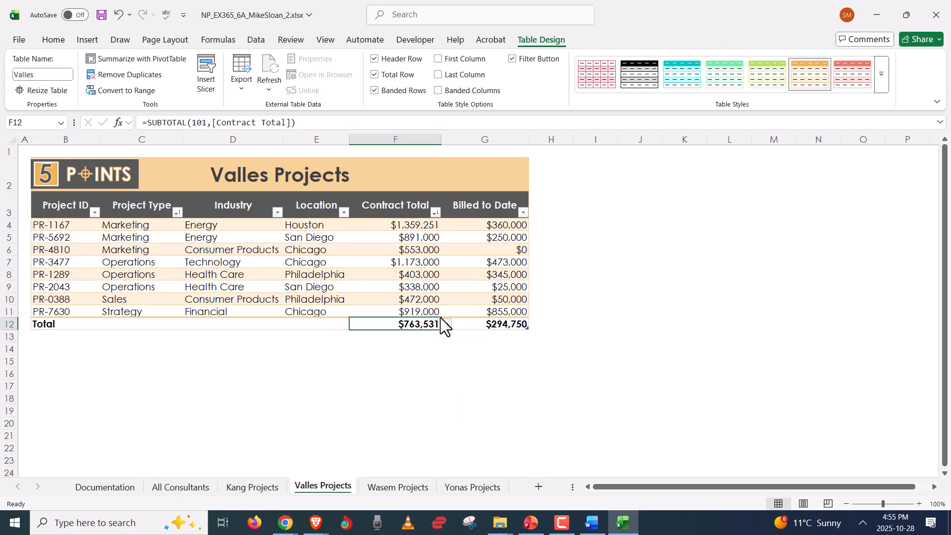
pyautogui.click(62, 328)
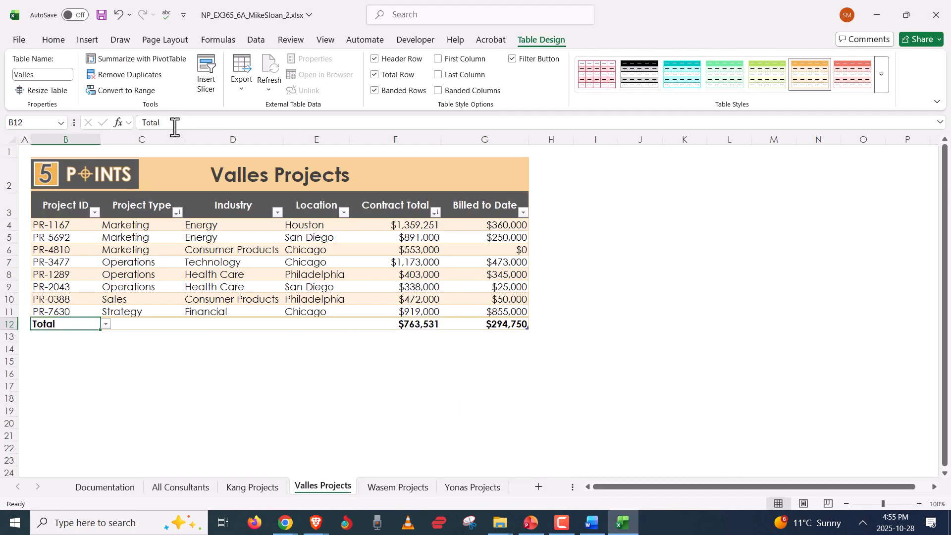
pyautogui.moveTo(174, 125); pyautogui.dragTo(129, 122)
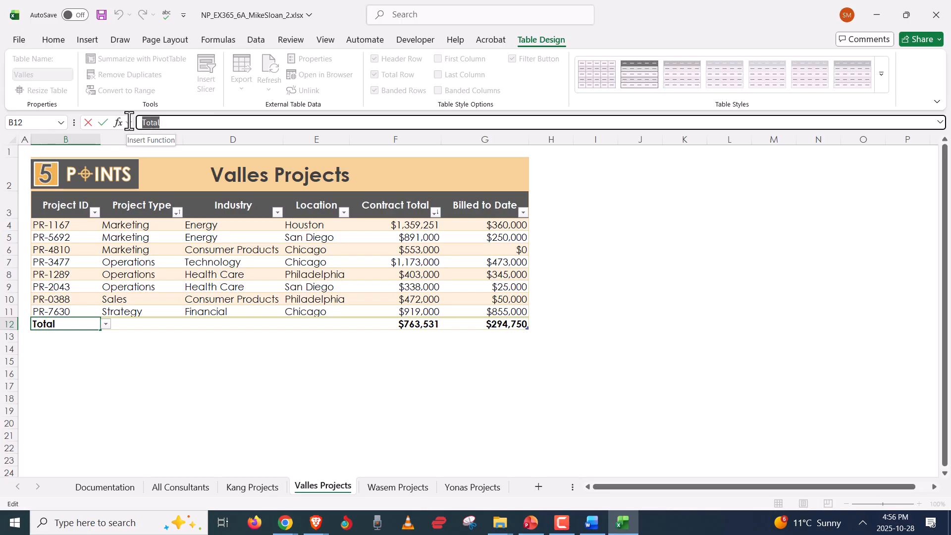
pyautogui.write('vverage')
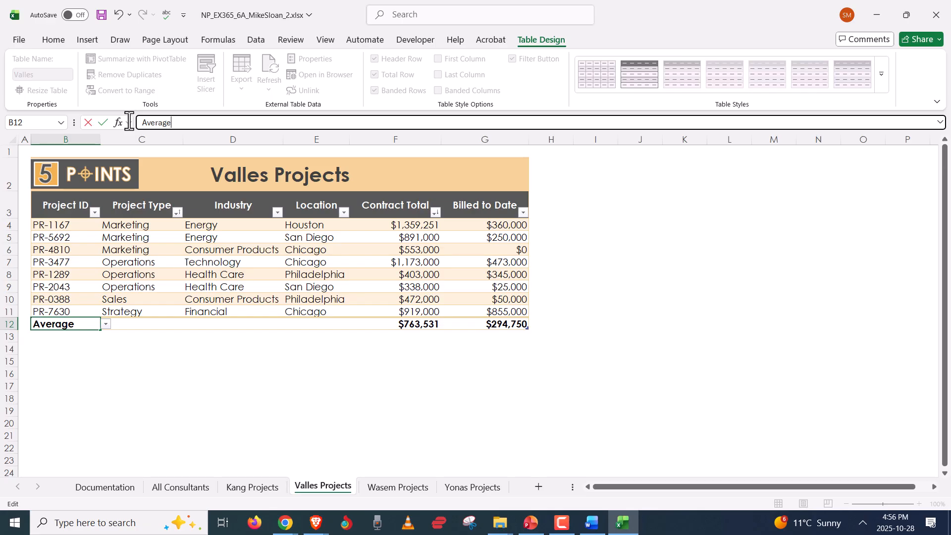
pyautogui.press('Return')
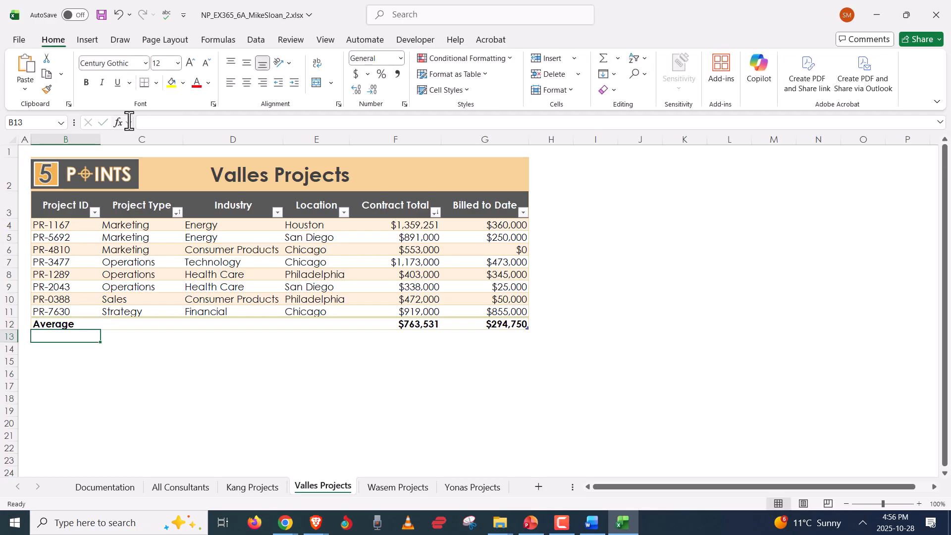
# - Switch to the Word instructions and read task 6 on the Wasem Projects worksheet
pyautogui.hotkey('alt', 'Tab')
pyautogui.scroll(-3, 416, 351)
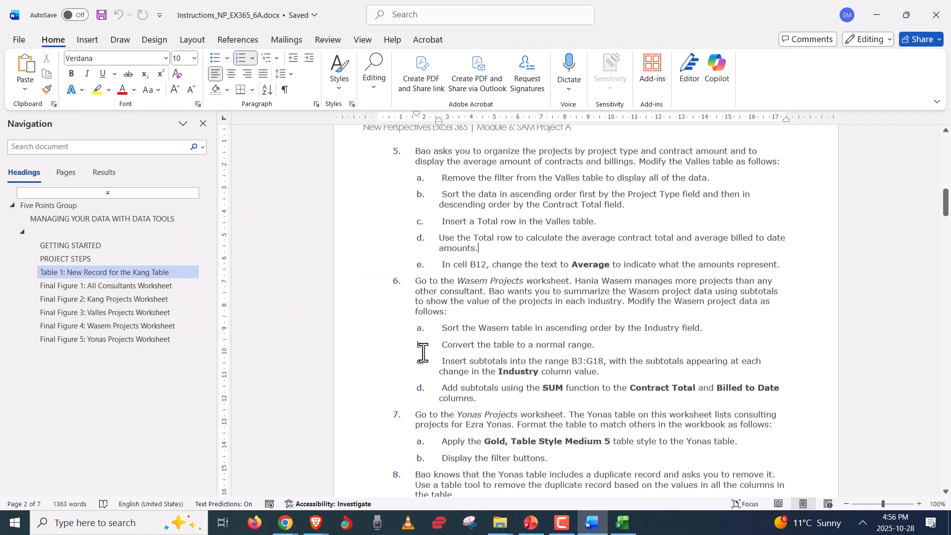
pyautogui.click(413, 258)
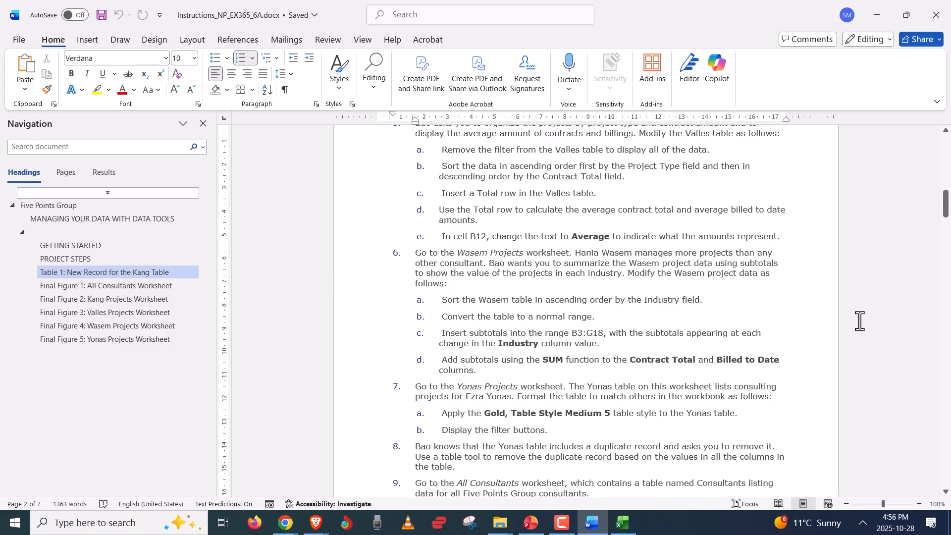
# - Save the Excel workbook and open the Wasem Projects worksheet
pyautogui.hotkey('alt', 'Tab')
pyautogui.hotkey('ctrl', 's')
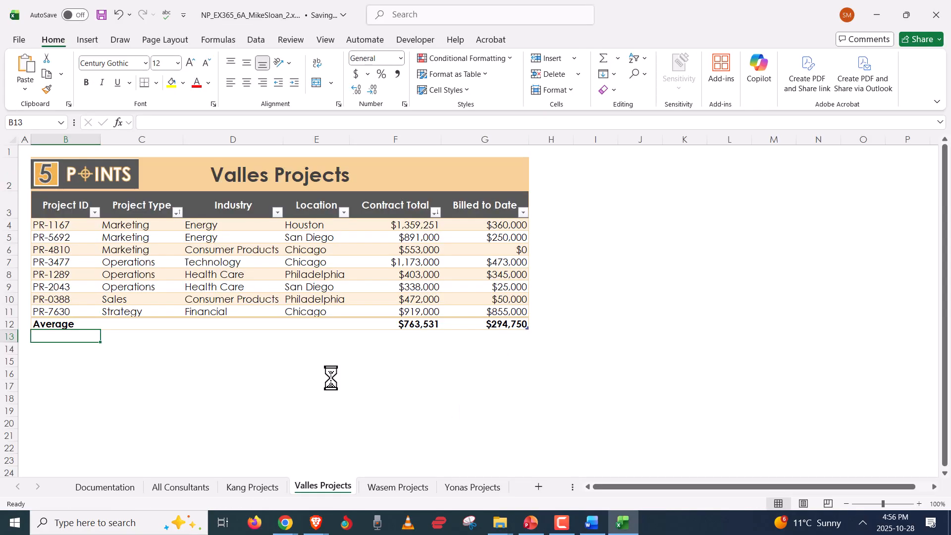
pyautogui.click(401, 488)
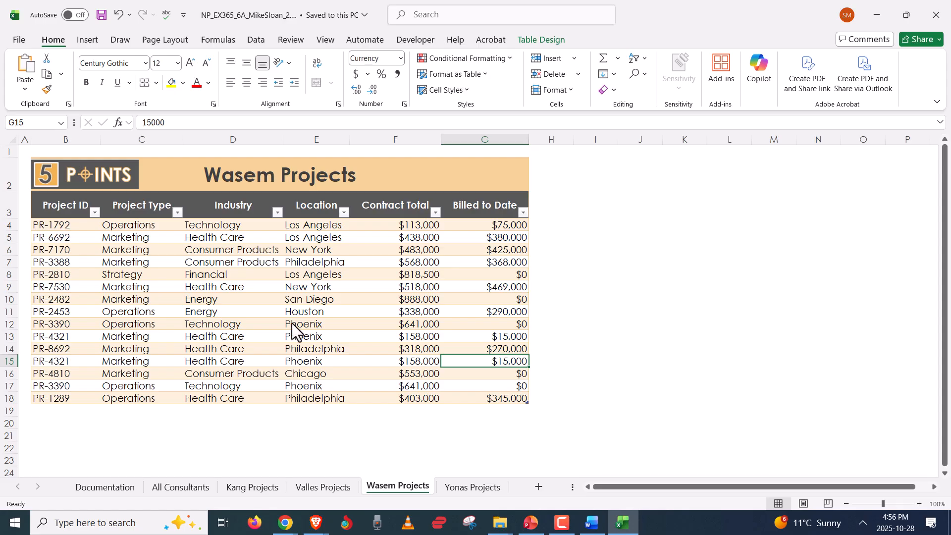
# - Review the Kang, Valles and Wasem Projects worksheets, and return to task 6 in the Word instructions
pyautogui.click(270, 489)
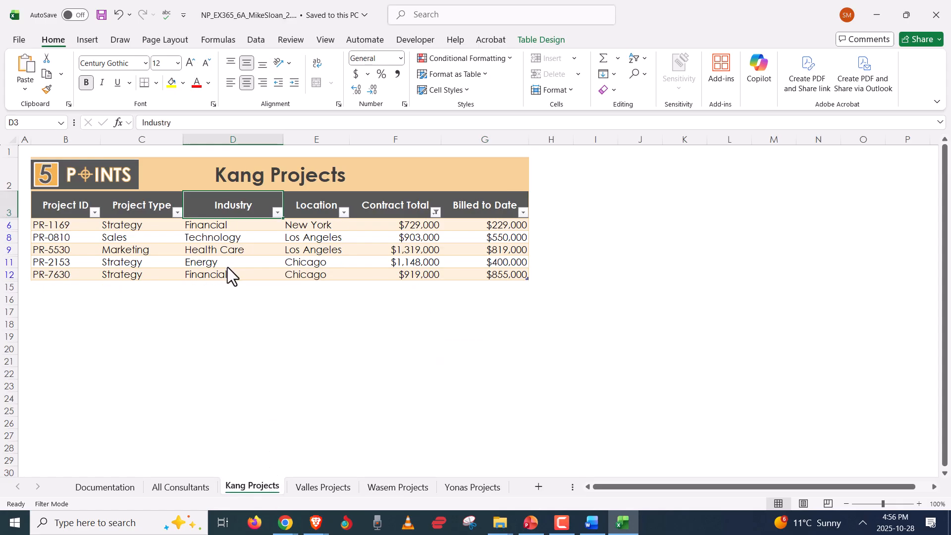
pyautogui.click(330, 483)
pyautogui.click(378, 487)
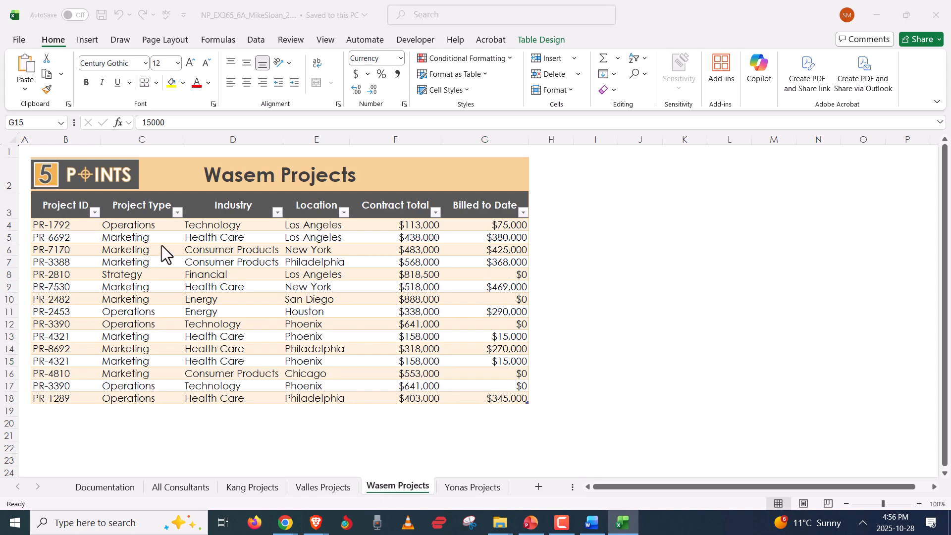
pyautogui.hotkey('alt', 'Tab')
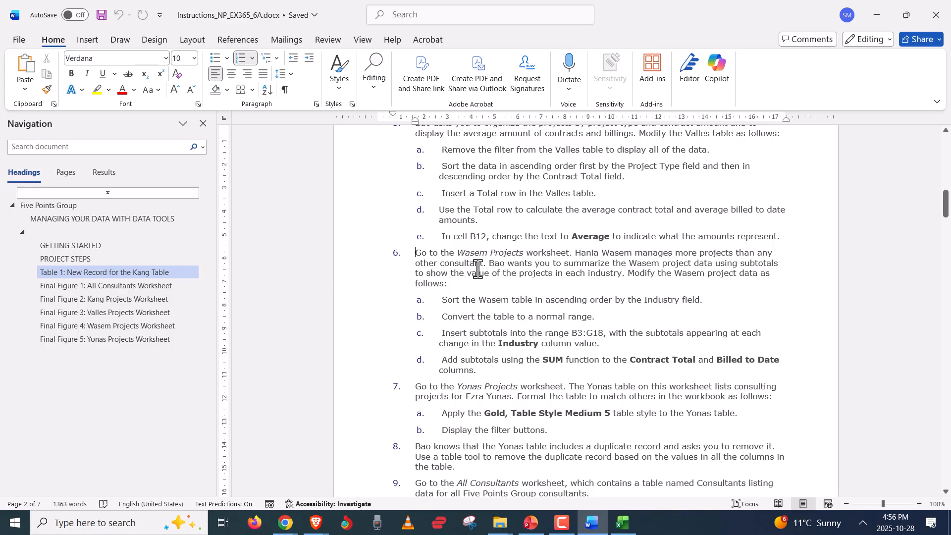
# - Return to the Excel workbook and sort the Wasem table in ascending order by the Industry field
pyautogui.click(621, 263)
pyautogui.hotkey('alt', 'Tab')
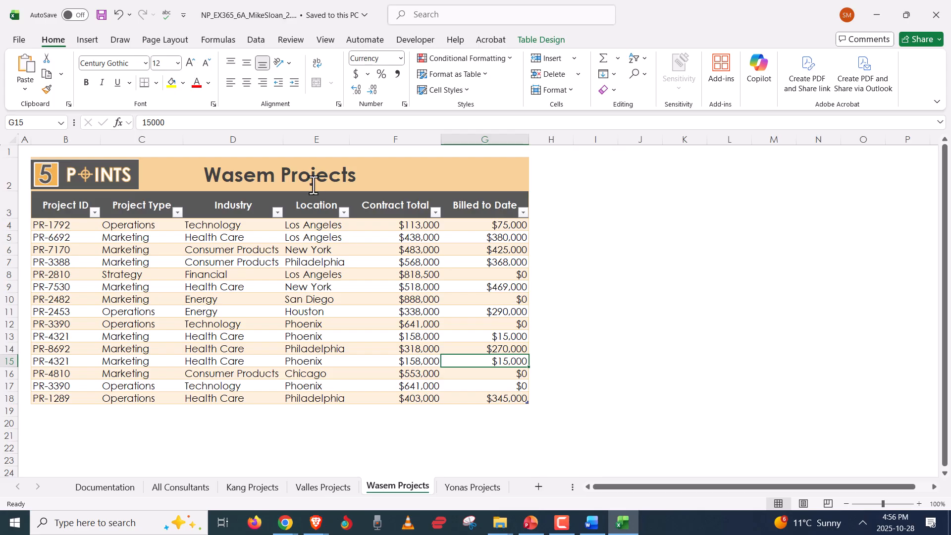
pyautogui.click(278, 212)
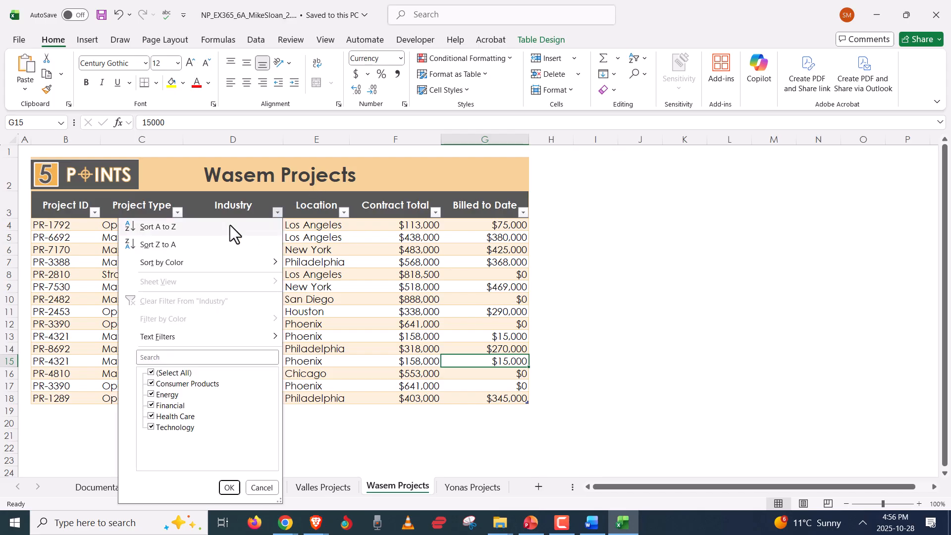
pyautogui.click(183, 226)
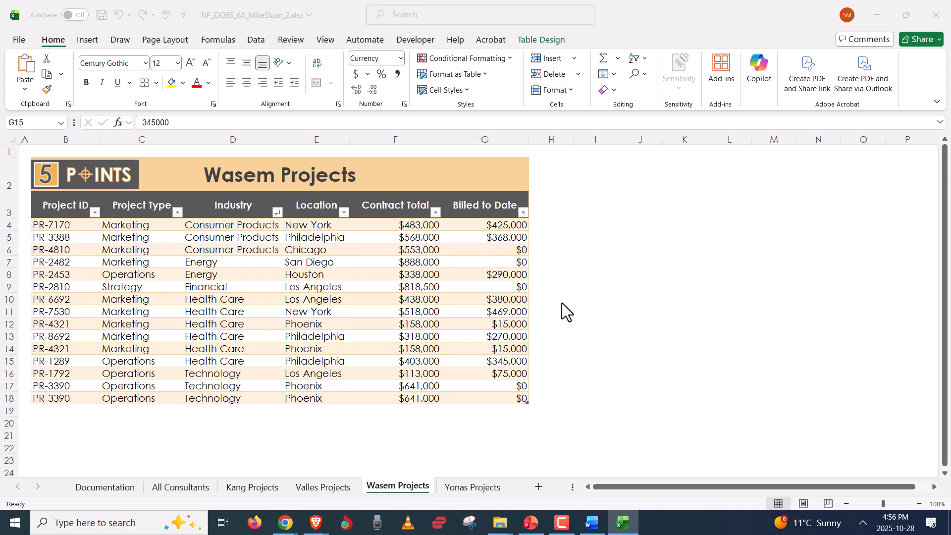
# - Switch to the Word instructions and highlight the task 6 instruction about converting the table to a normal range
pyautogui.hotkey('alt', 'Tab')
pyautogui.click(513, 319)
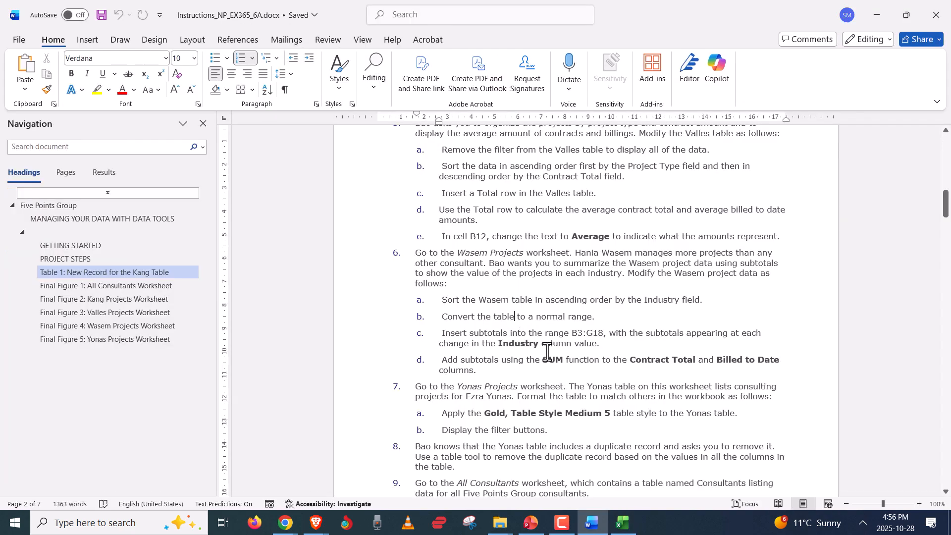
pyautogui.moveTo(609, 317); pyautogui.dragTo(440, 321)
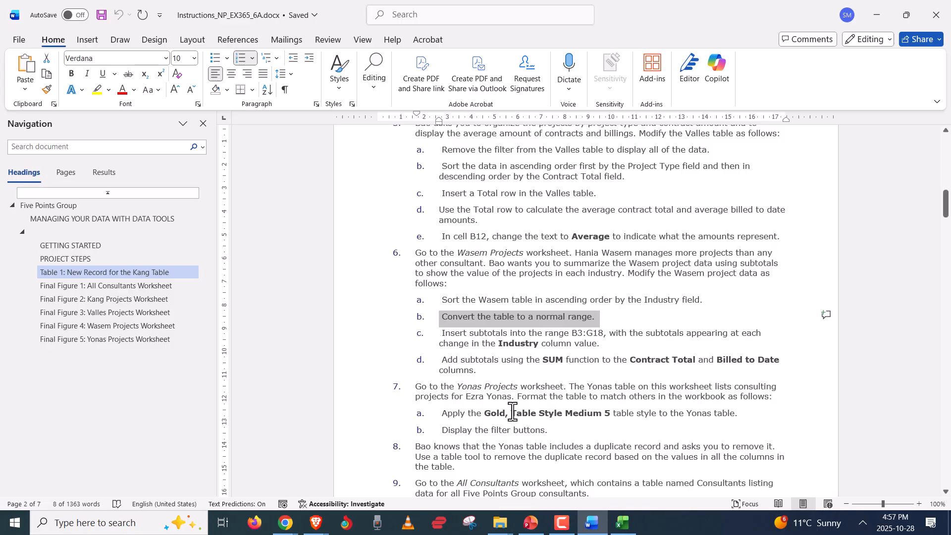
# - In the Excel workbook, convert the Wasem table to a normal range
pyautogui.hotkey('alt', 'Tab')
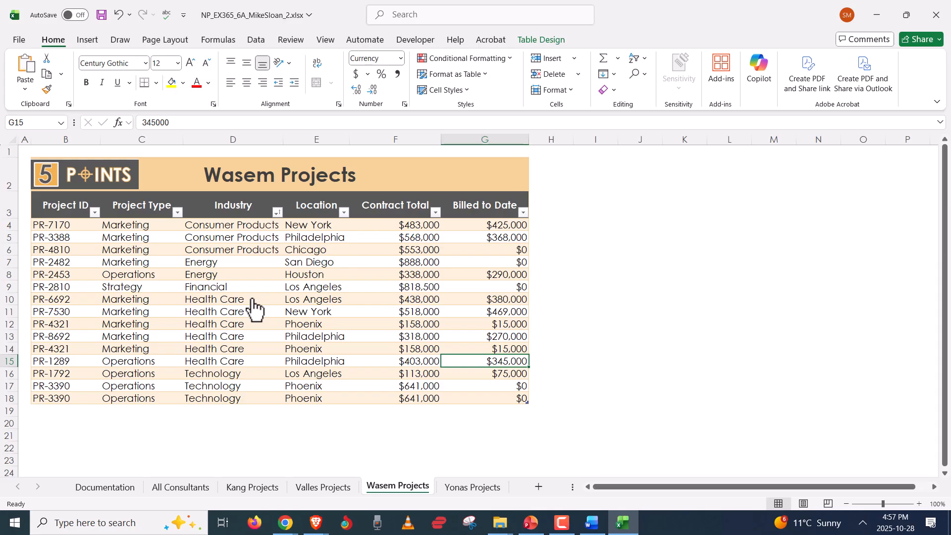
pyautogui.click(376, 274)
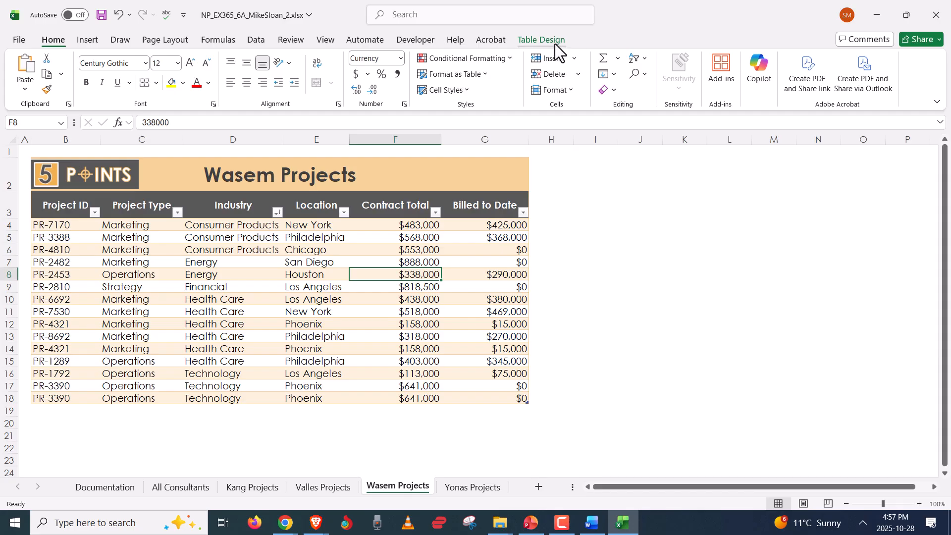
pyautogui.click(550, 41)
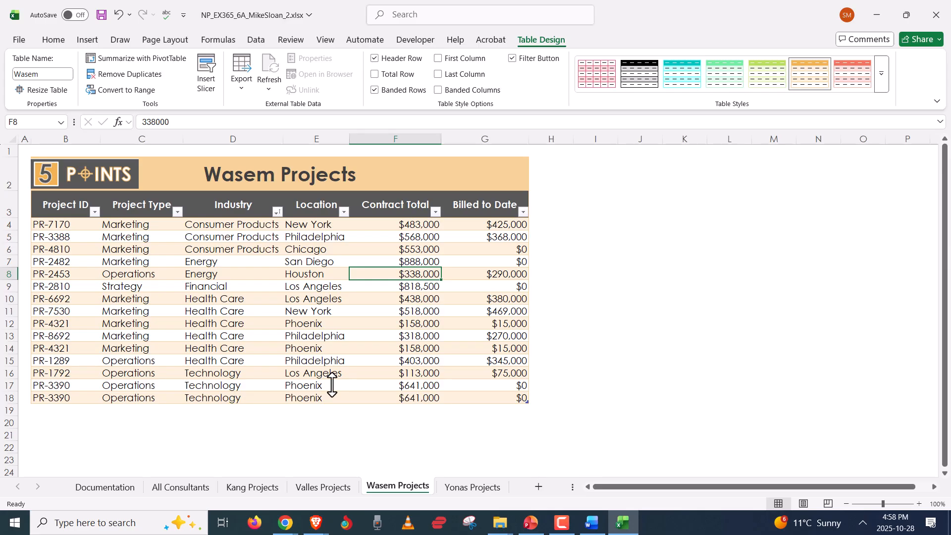
pyautogui.click(166, 277)
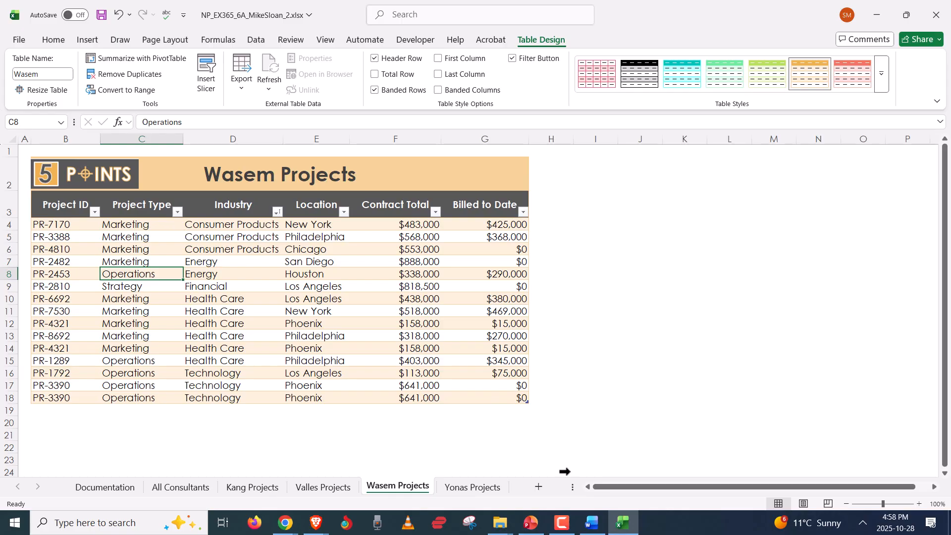
pyautogui.hotkey('alt', 'Tab')
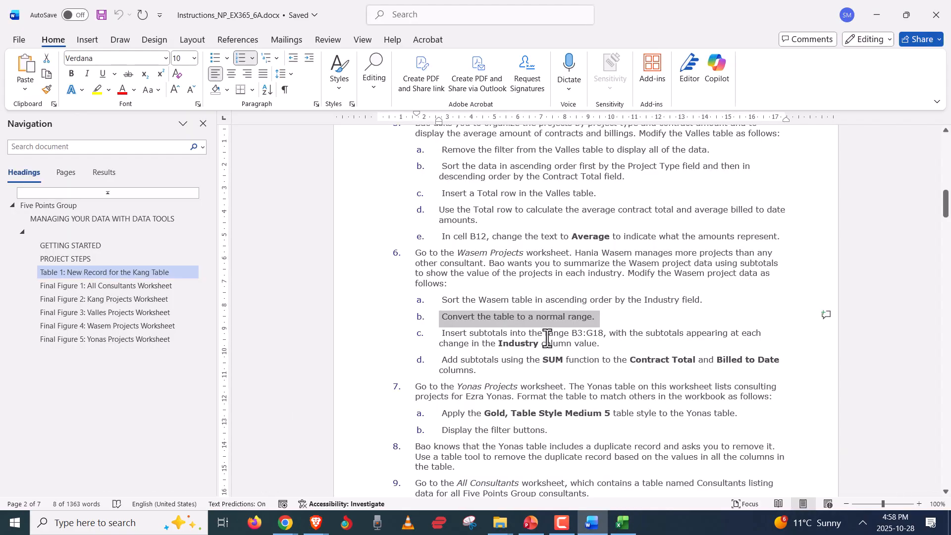
pyautogui.press('Tab')
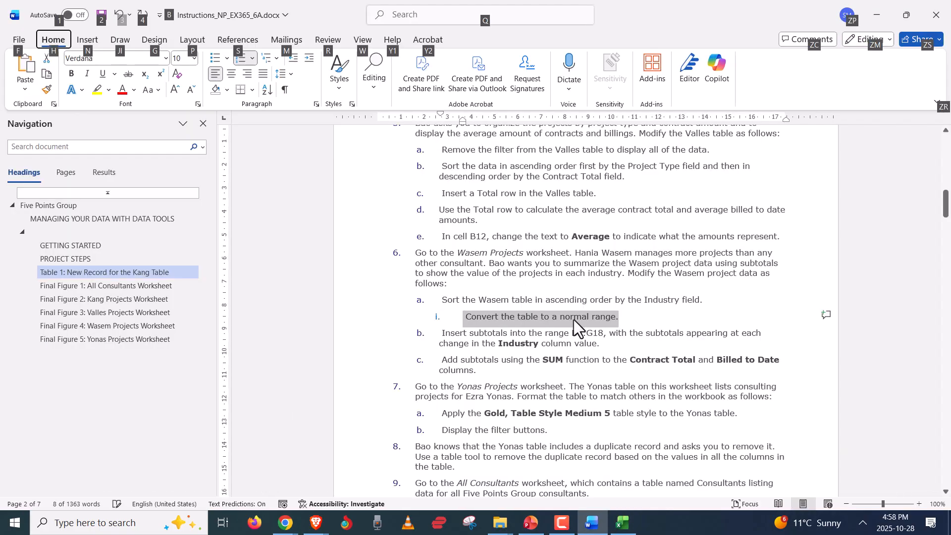
pyautogui.hotkey('alt', 'Tab')
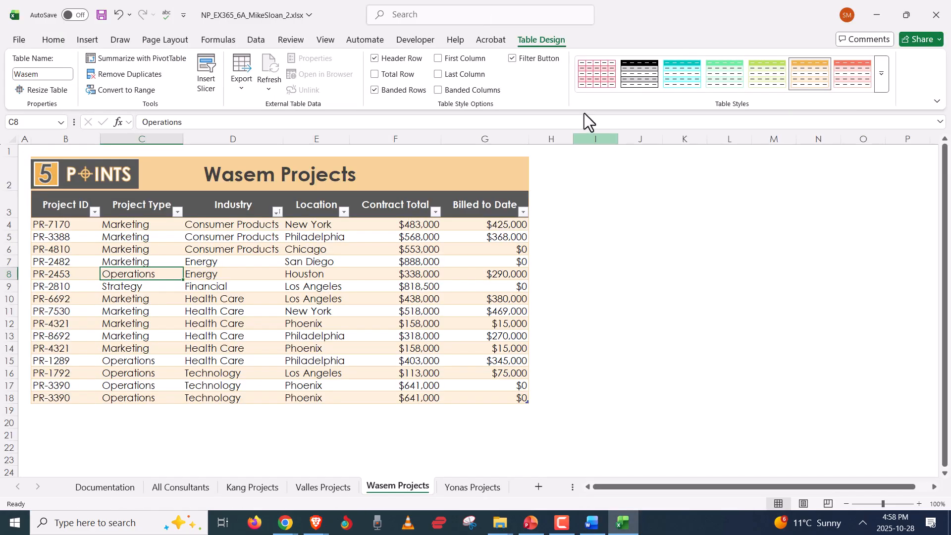
pyautogui.click(132, 92)
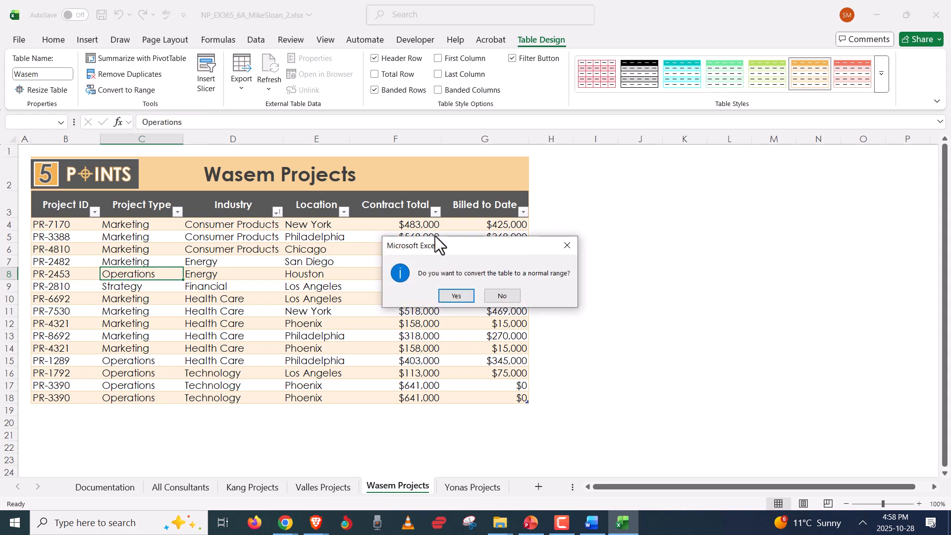
pyautogui.click(456, 296)
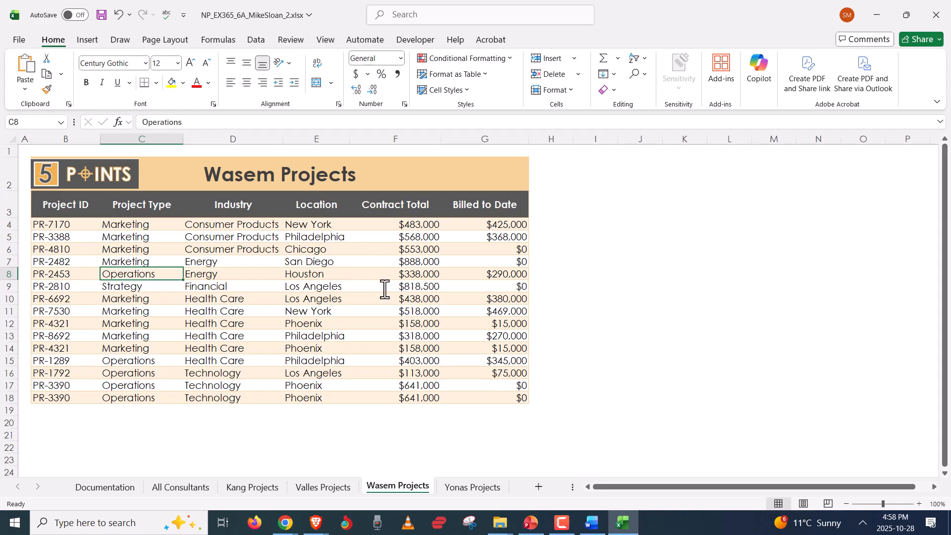
# - Compare the subtotal instruction in Word with the range B3:G18 on the Wasem Projects worksheet in Excel
pyautogui.hotkey('alt', 'Tab')
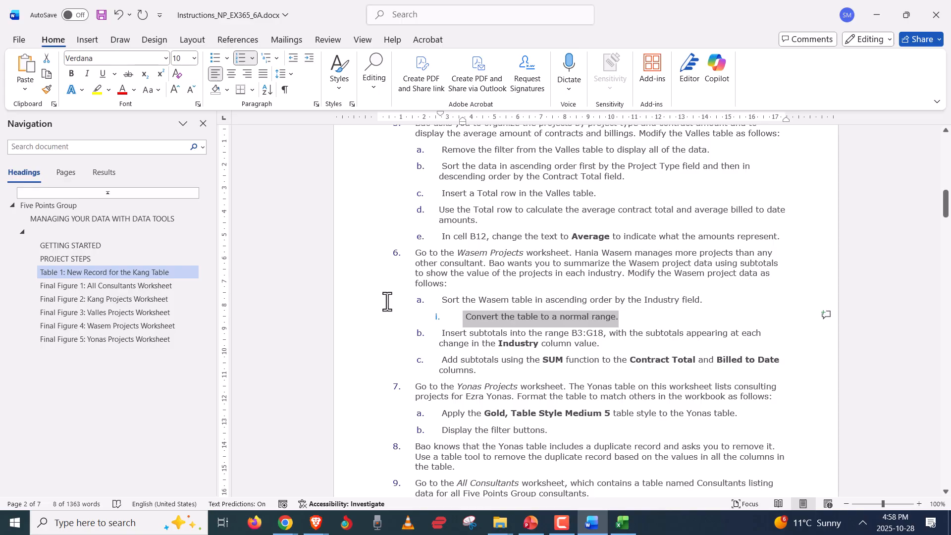
pyautogui.hotkey('alt', 'Tab')
pyautogui.moveTo(83, 211); pyautogui.dragTo(507, 399)
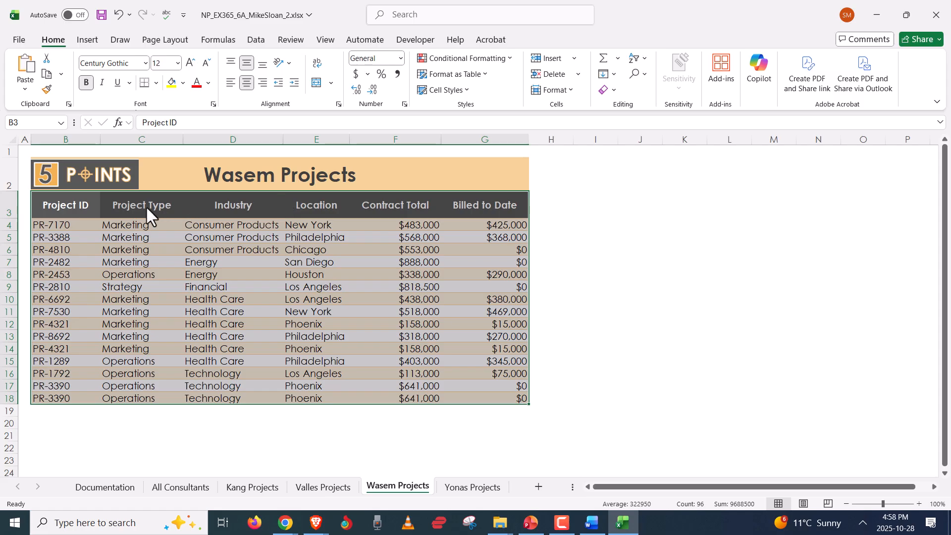
pyautogui.click(73, 203)
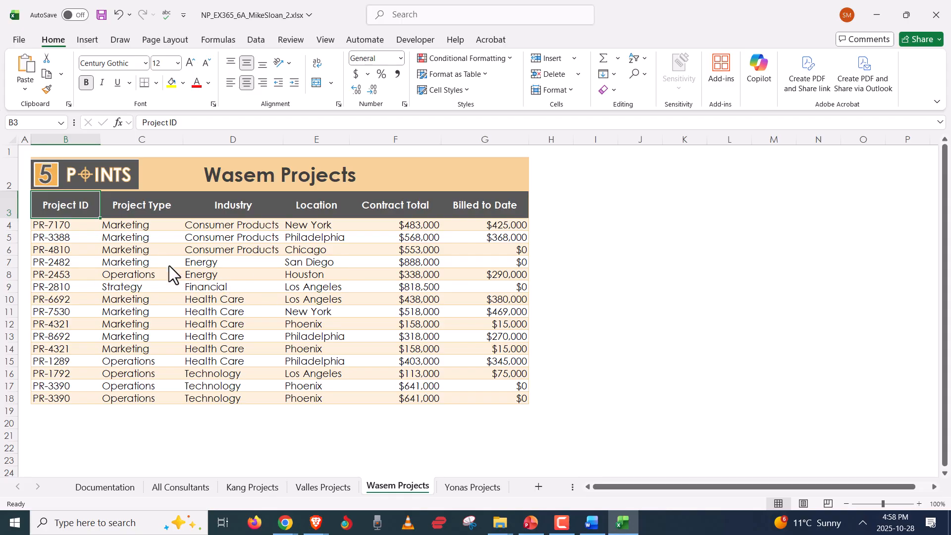
pyautogui.hotkey('alt', 'Tab')
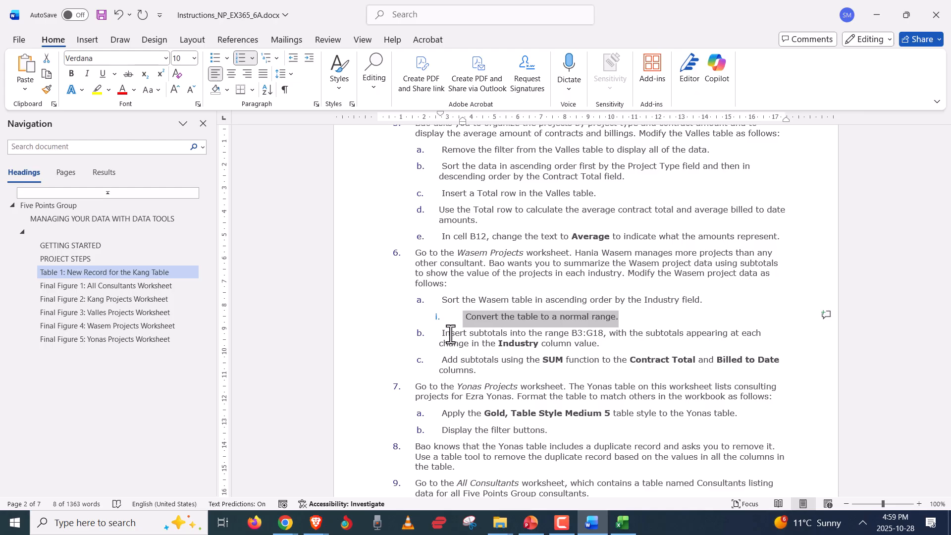
pyautogui.hotkey('alt', 'Tab')
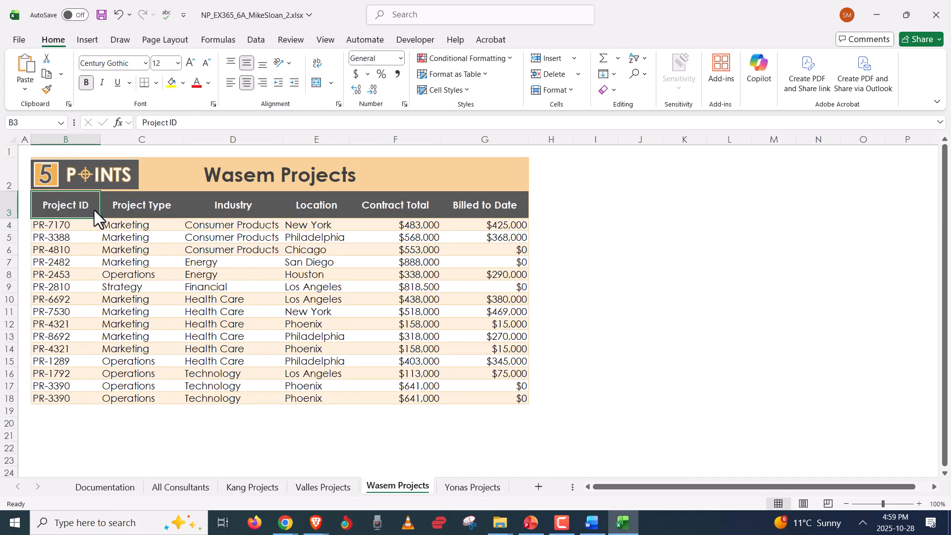
# - Begin inserting subtotals for the range B3:G18, using the Sum function at each change in Industry
pyautogui.moveTo(91, 210); pyautogui.dragTo(471, 401)
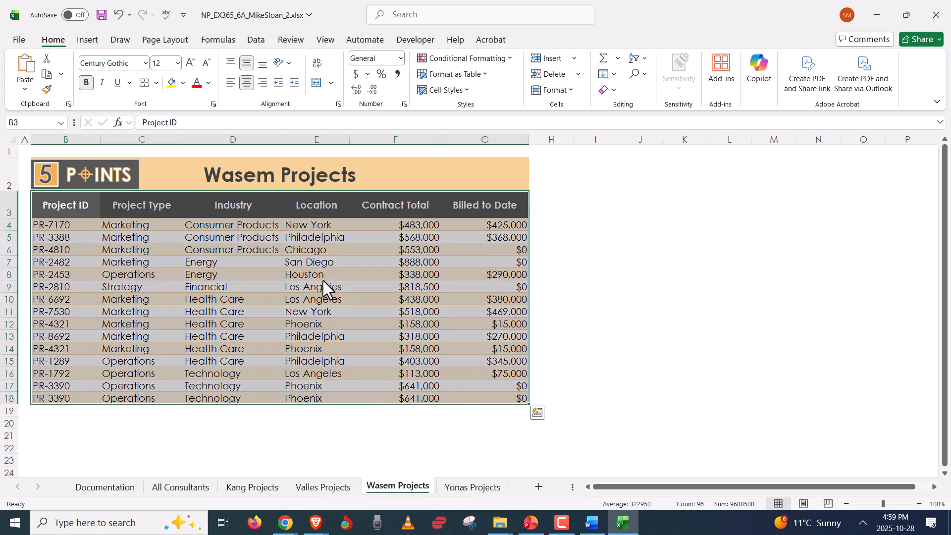
pyautogui.click(255, 39)
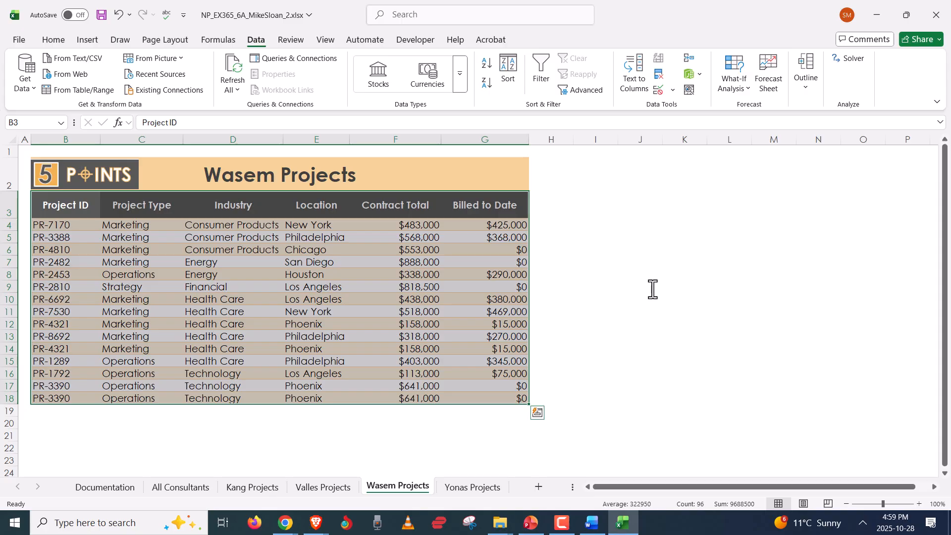
pyautogui.click(809, 89)
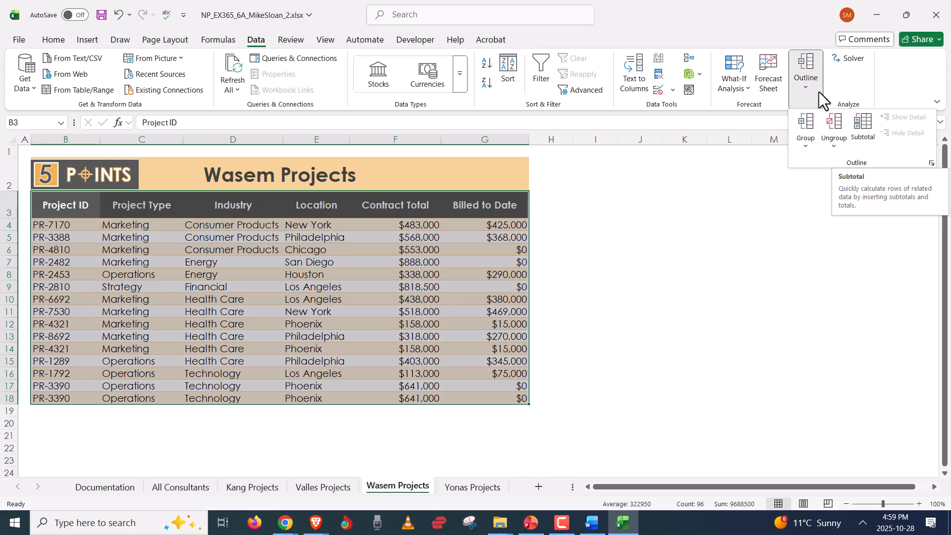
pyautogui.click(863, 131)
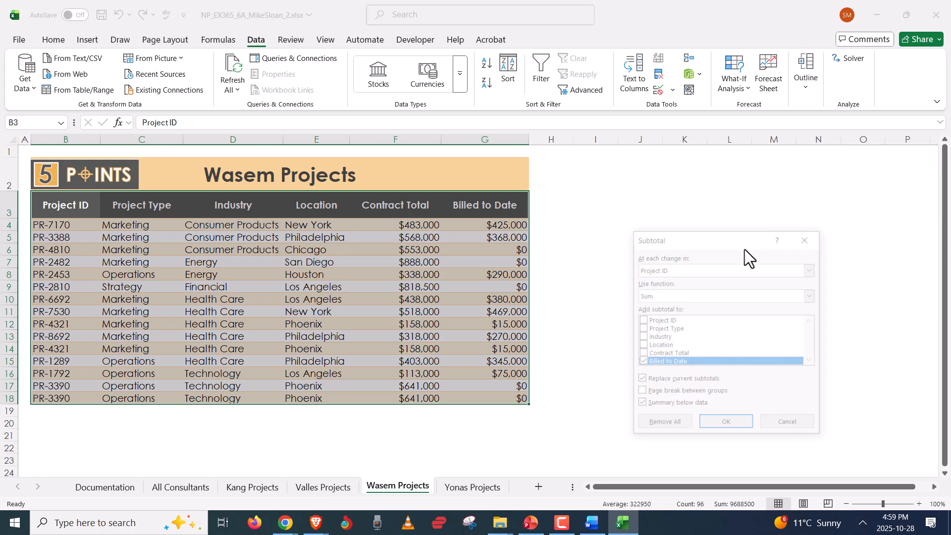
pyautogui.moveTo(695, 238); pyautogui.dragTo(647, 165)
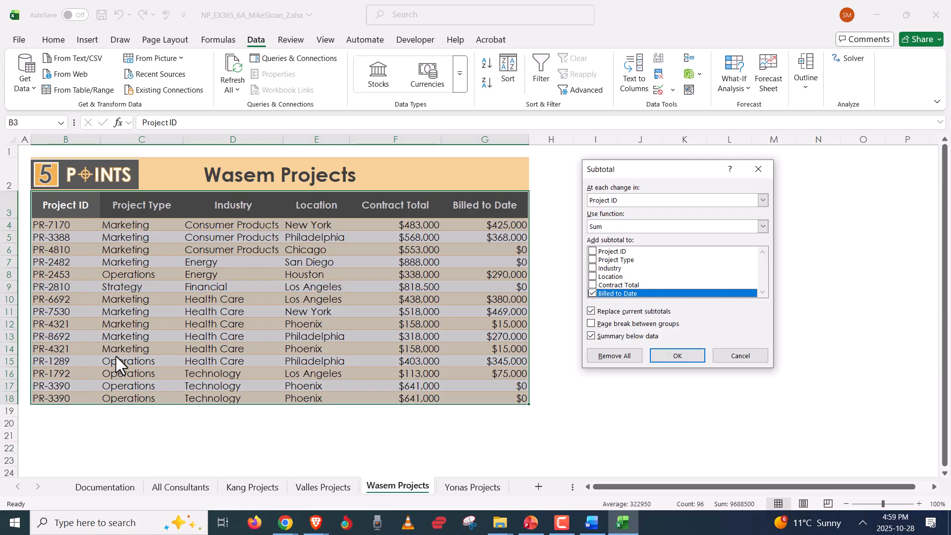
pyautogui.click(696, 229)
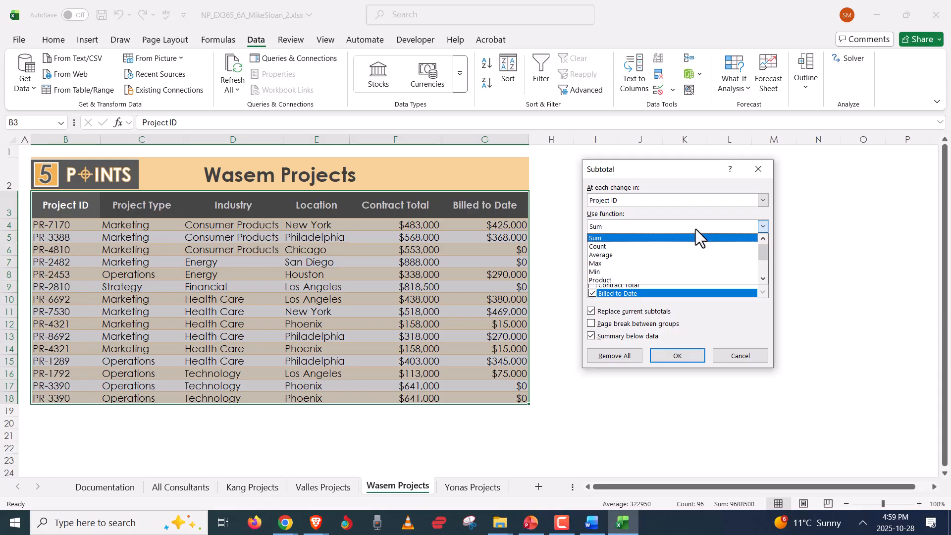
pyautogui.click(694, 228)
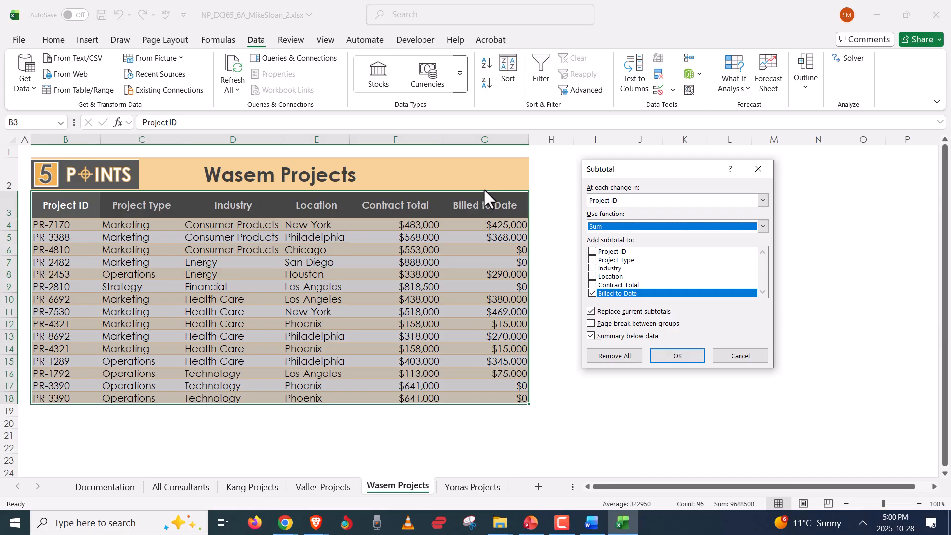
pyautogui.click(619, 199)
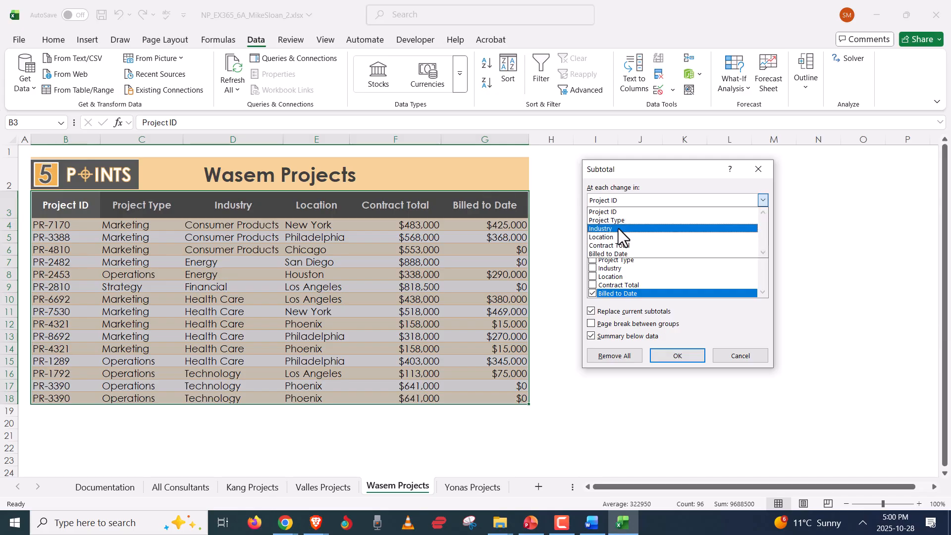
pyautogui.click(619, 228)
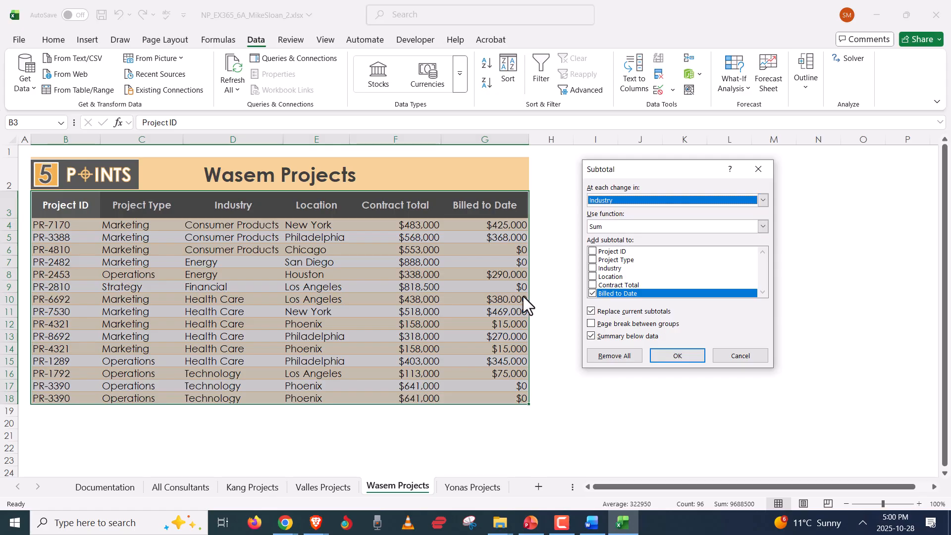
# - Check in the Word instructions which function and columns the subtotals need, then return to Excel
pyautogui.hotkey('alt', 'Tab')
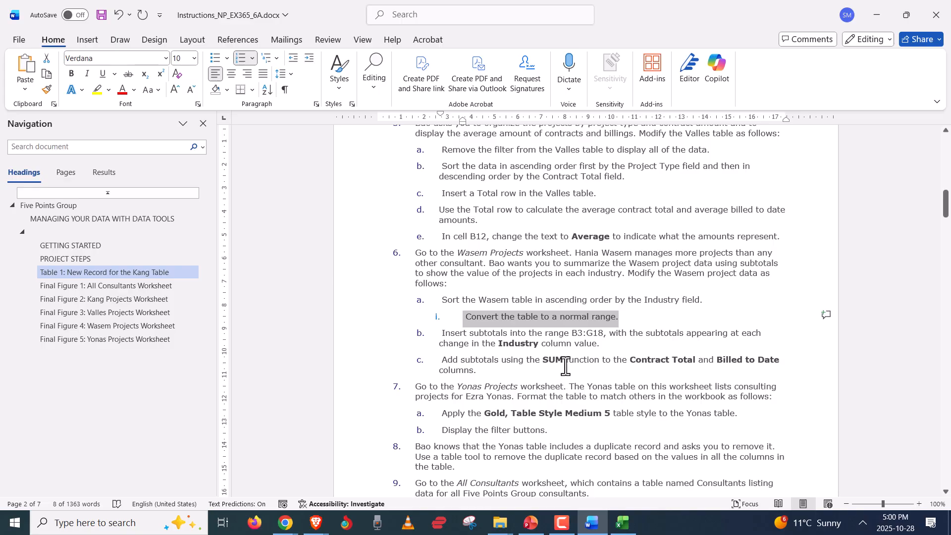
pyautogui.click(566, 366)
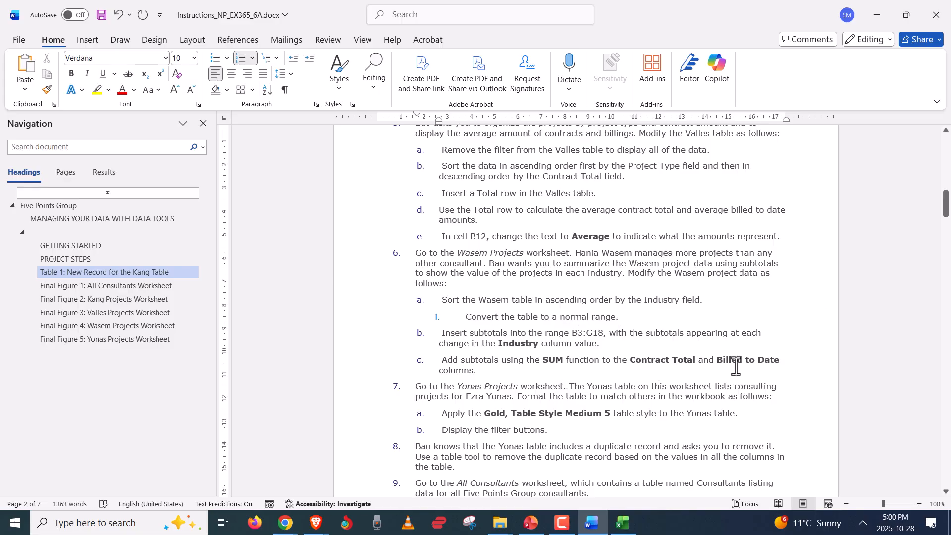
pyautogui.moveTo(569, 361); pyautogui.dragTo(540, 361)
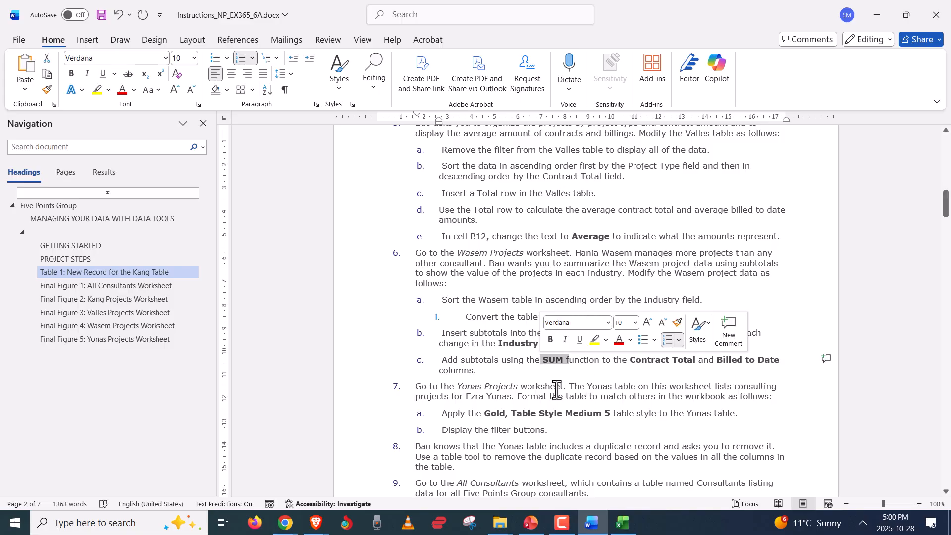
pyautogui.hotkey('alt', 'Tab')
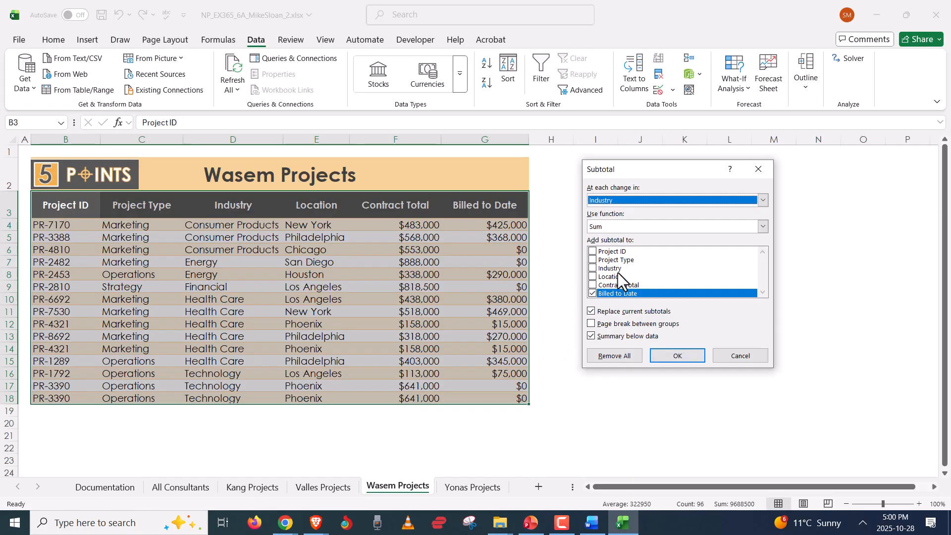
# - Include Contract Total alongside Billed to Date in the Sum subtotals and apply them to the Wasem data
pyautogui.click(627, 222)
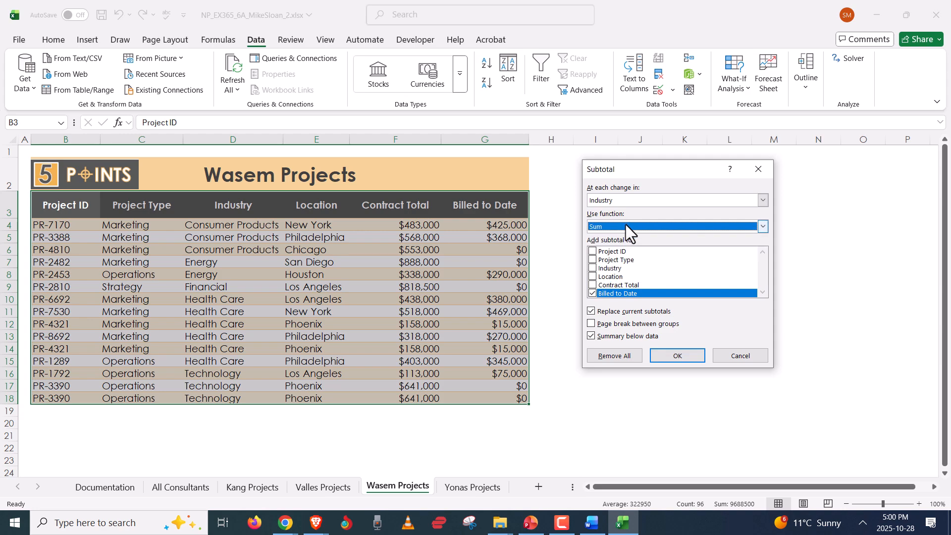
pyautogui.click(593, 285)
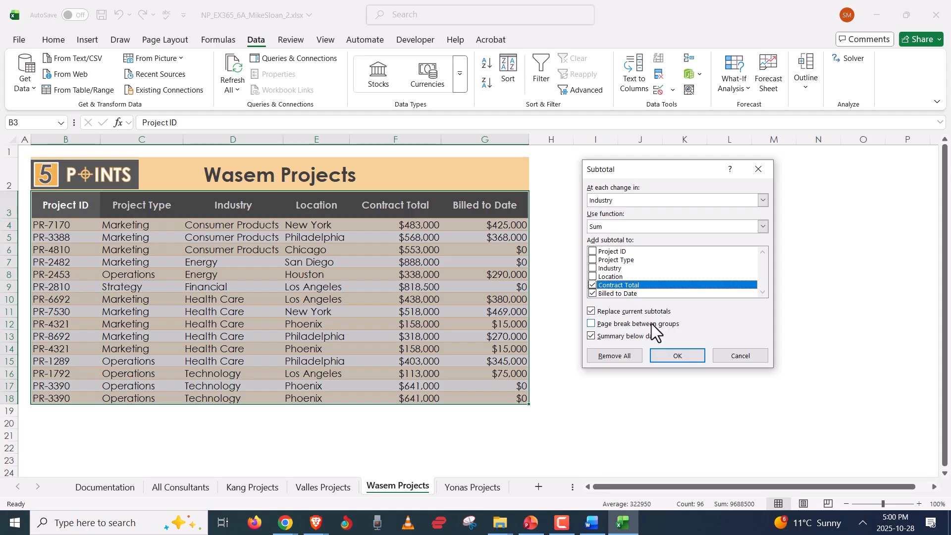
pyautogui.click(677, 356)
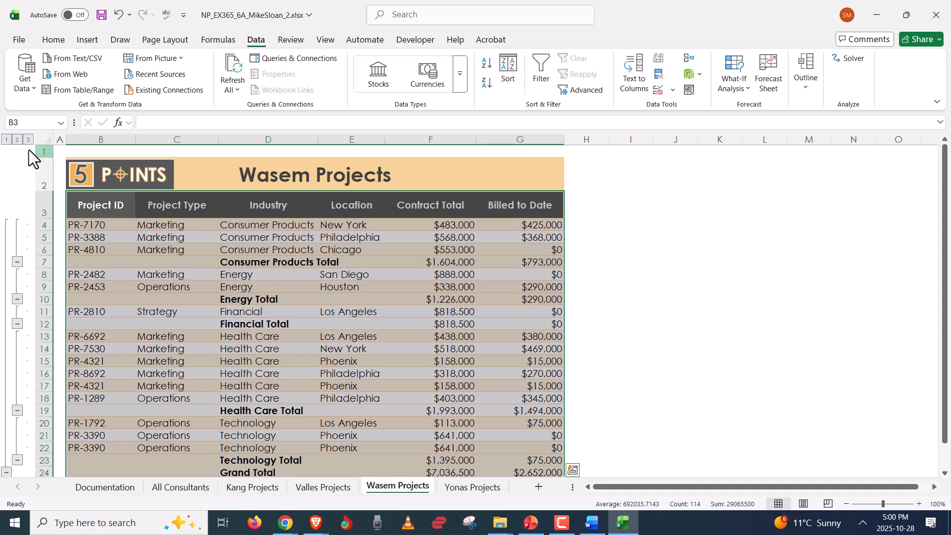
# - Compare the Wasem subtotals at the grand total, industry total and full detail outline levels, ending with all detail shown
pyautogui.click(15, 140)
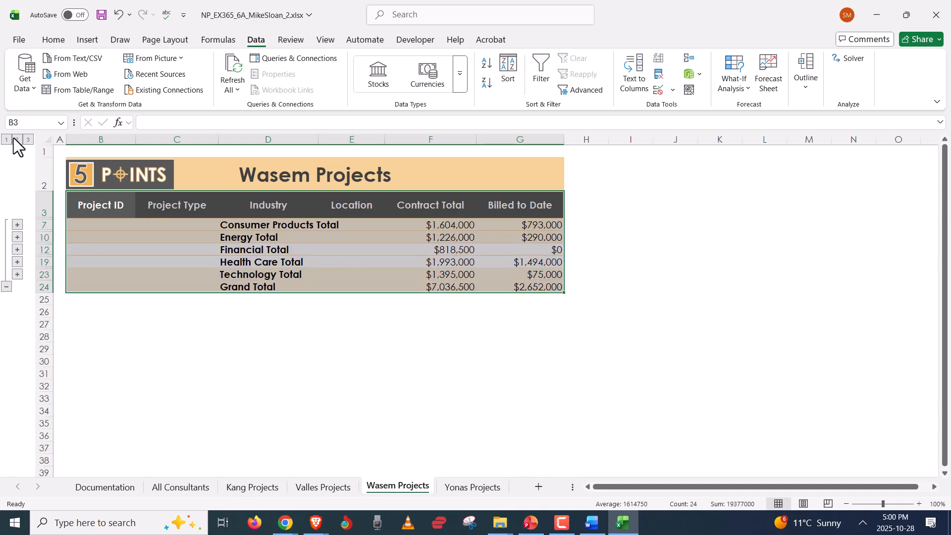
pyautogui.click(27, 140)
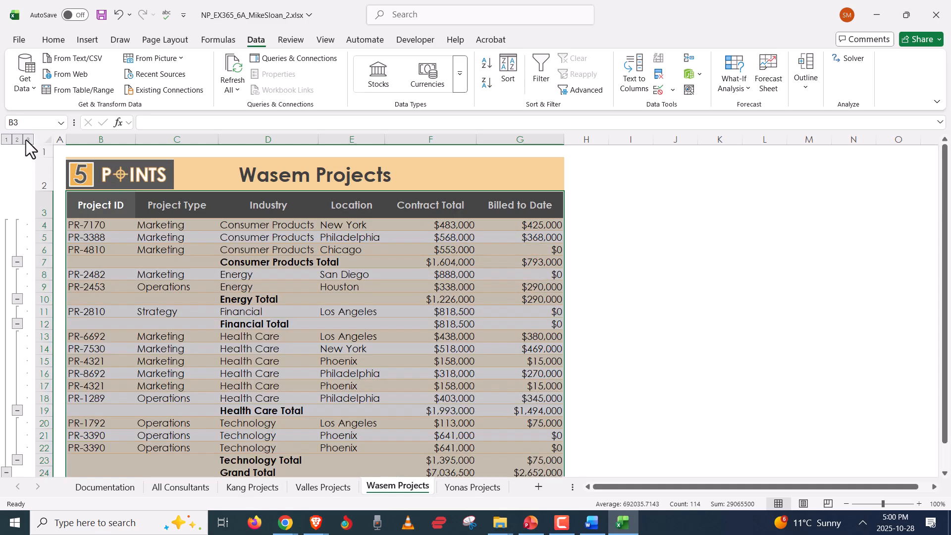
pyautogui.click(6, 140)
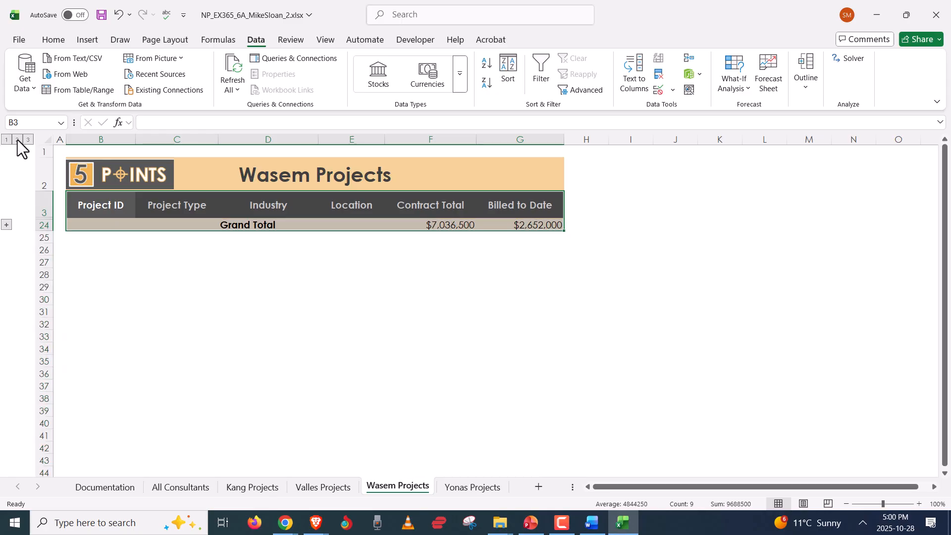
pyautogui.click(17, 140)
pyautogui.click(28, 140)
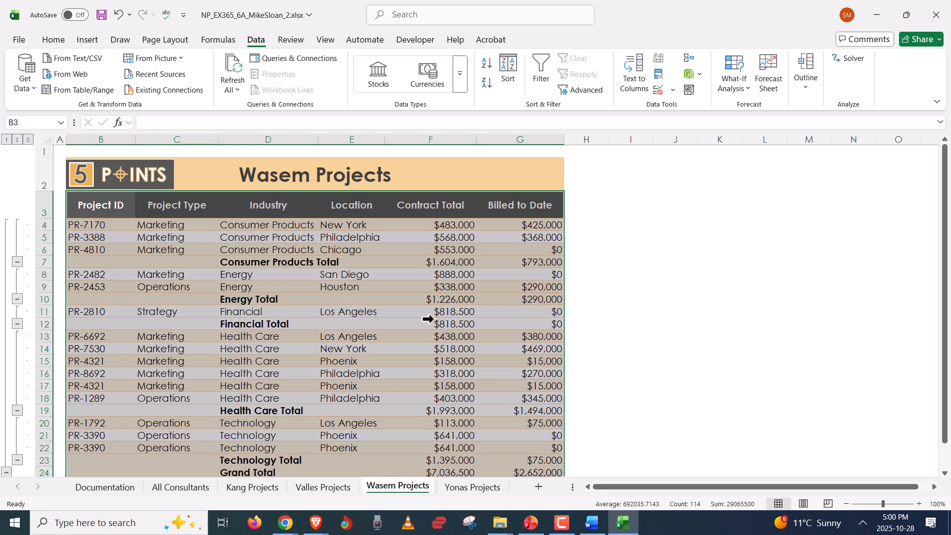
# - Check in the Word instructions that the Wasem subtotal tasks are covered and read what follows for the Yonas Projects worksheet
pyautogui.hotkey('alt', 'Tab')
pyautogui.scroll(-2, 525, 361)
pyautogui.scroll(-2, 526, 361)
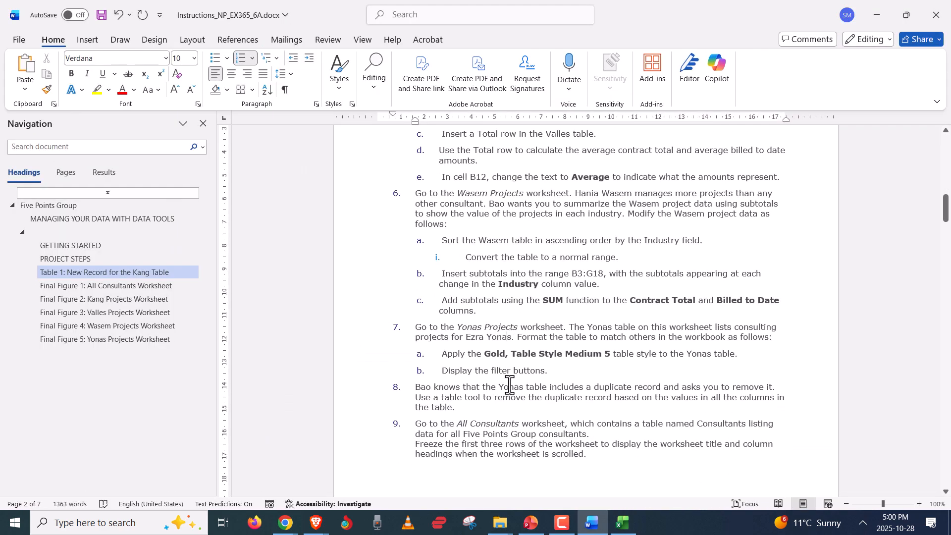
pyautogui.scroll(-2, 528, 372)
pyautogui.scroll(2, 529, 283)
# - Return to Excel, review the Wasem subtotals down to the grand total row, and save the workbook
pyautogui.hotkey('alt', 'Tab')
pyautogui.scroll(-3, 258, 374)
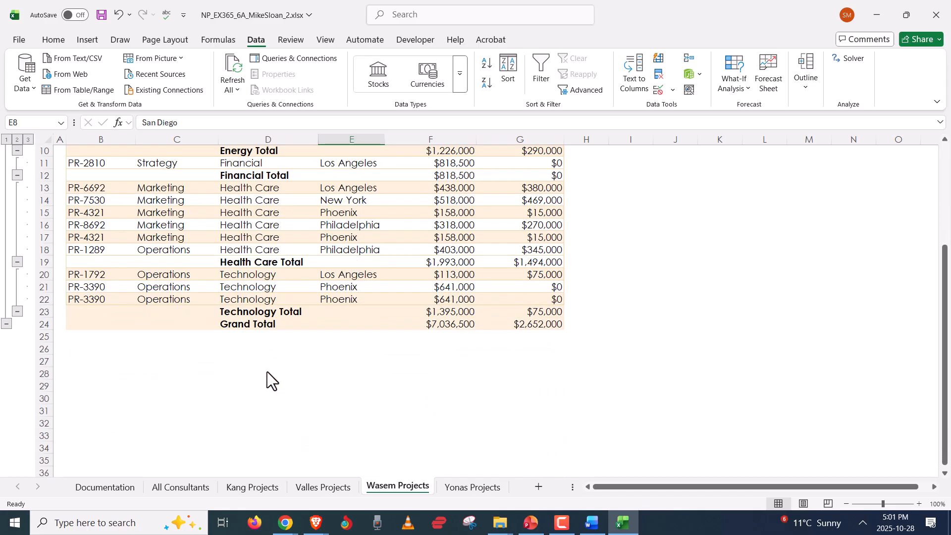
pyautogui.scroll(3, 411, 299)
pyautogui.hotkey('ctrl', 's')
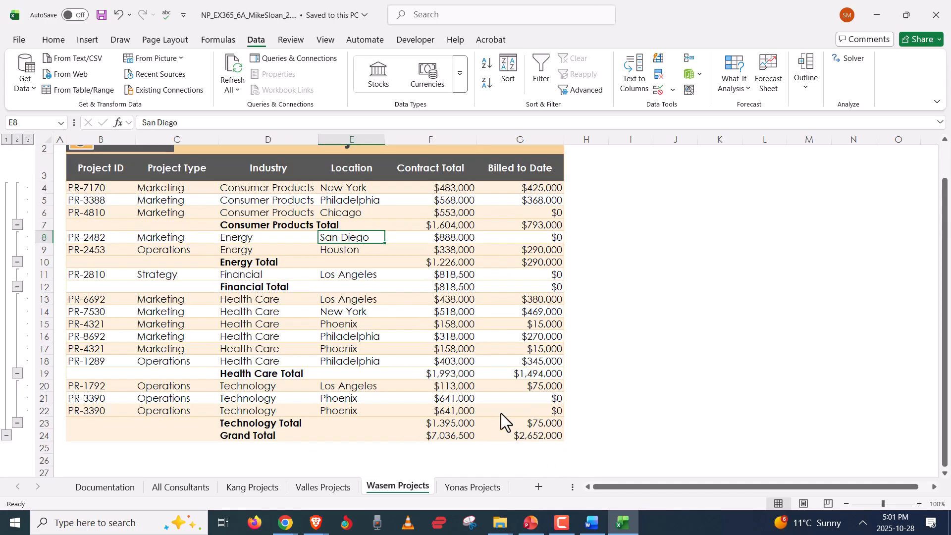
# - Open the Yonas Projects worksheet, then read in the Word instructions which table style and filter setting the Yonas table needs
pyautogui.click(473, 488)
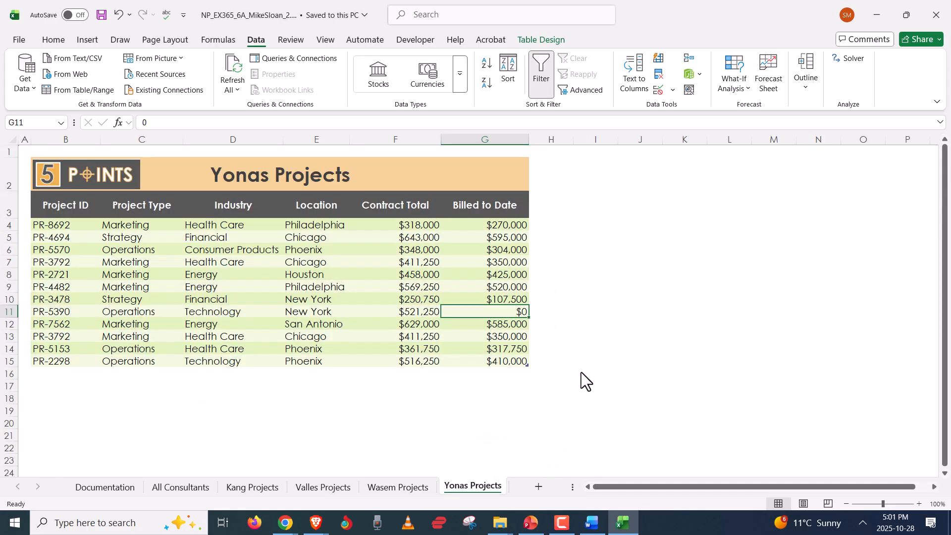
pyautogui.hotkey('alt', 'Tab')
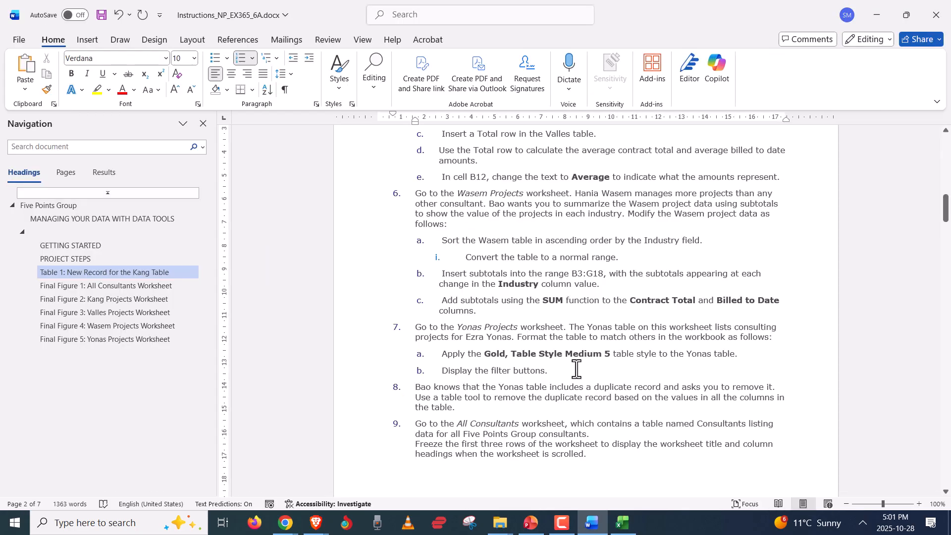
pyautogui.click(570, 370)
pyautogui.scroll(10, 578, 362)
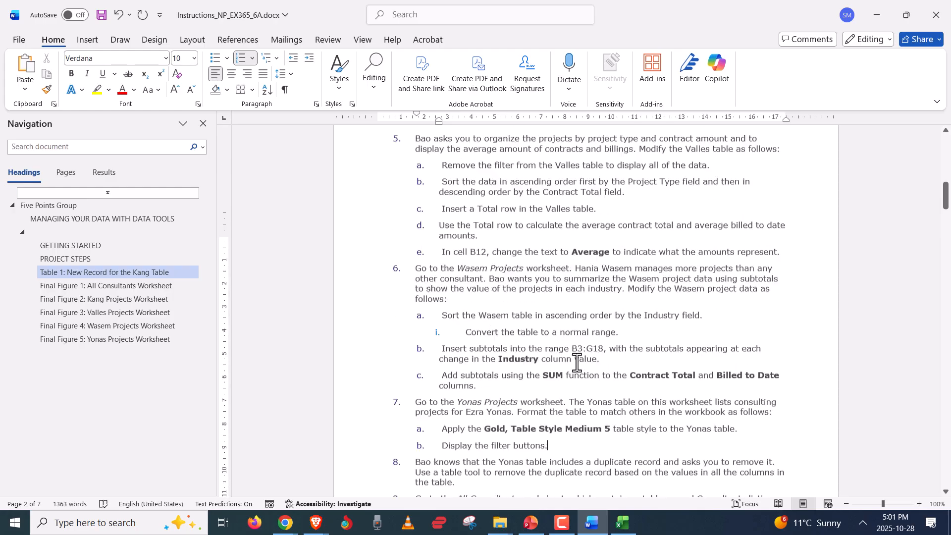
pyautogui.scroll(2, 577, 347)
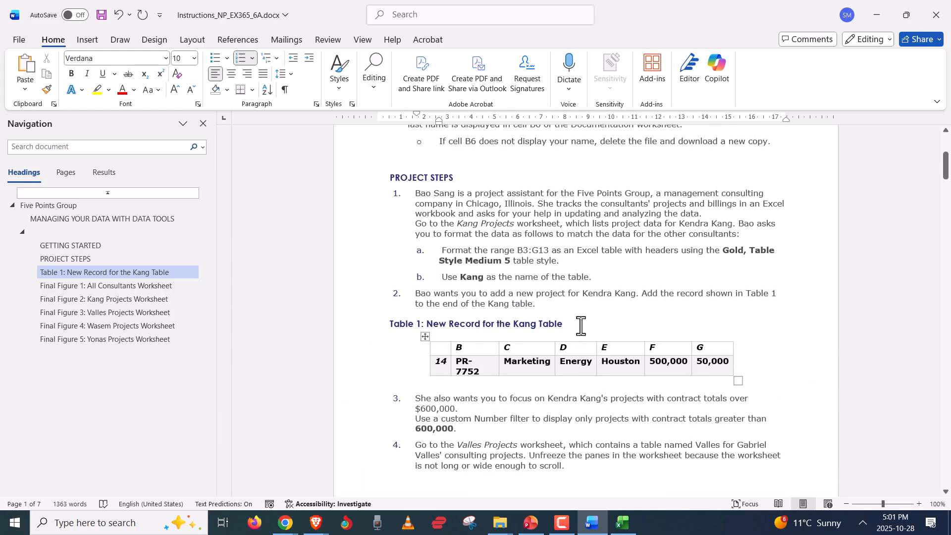
pyautogui.scroll(-12, 579, 337)
pyautogui.scroll(-3, 579, 343)
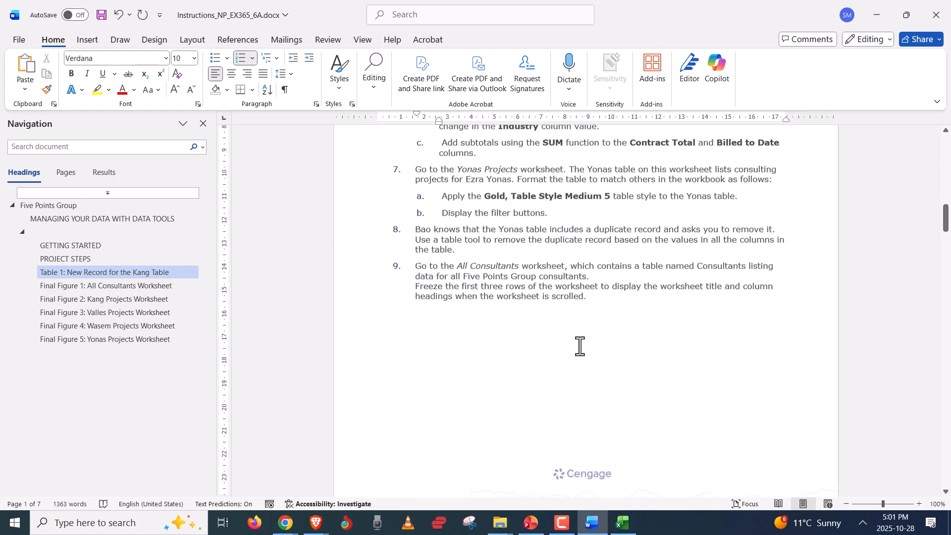
pyautogui.scroll(2, 578, 344)
# - Switch to Excel and bring up the design options for the Yonas table, rechecking the required table style in Word
pyautogui.hotkey('alt', 'Tab')
pyautogui.click(684, 261)
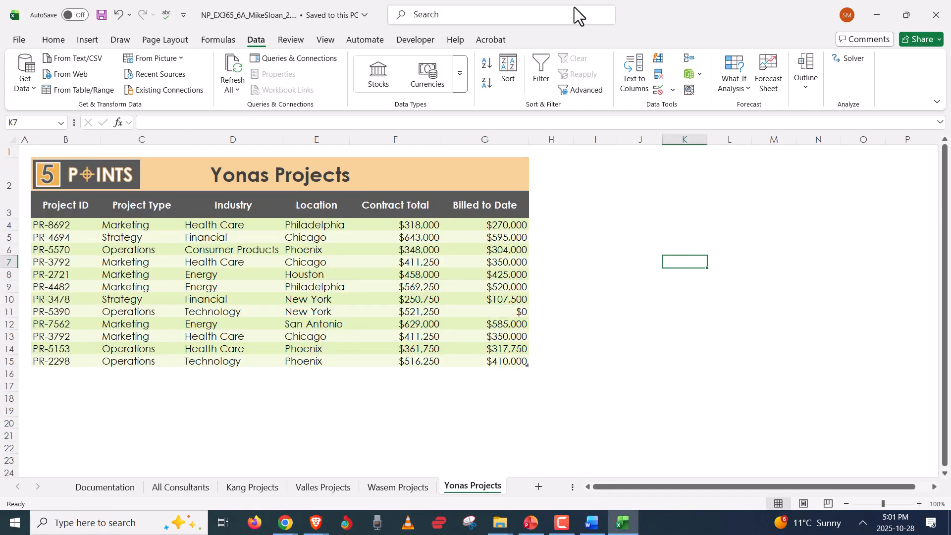
pyautogui.click(236, 274)
pyautogui.click(552, 41)
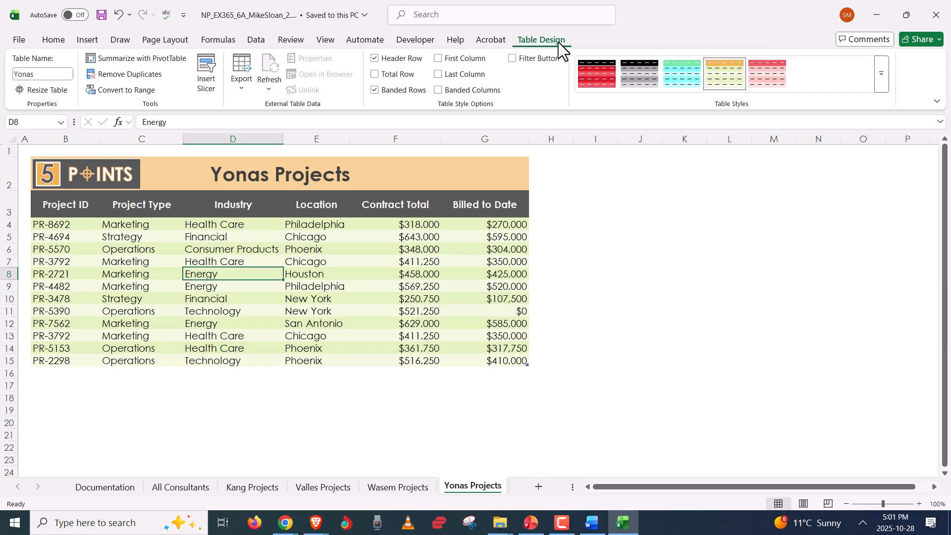
pyautogui.hotkey('alt', 'Tab')
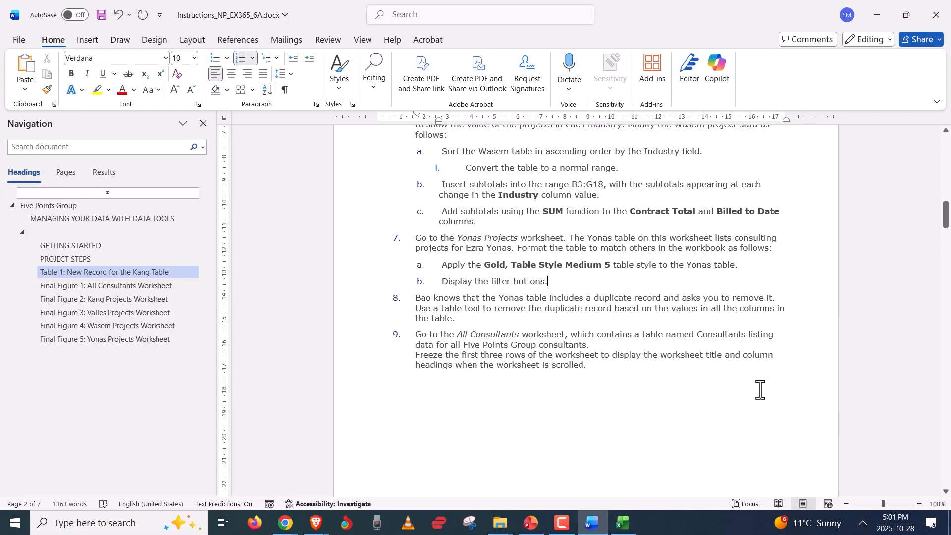
pyautogui.hotkey('alt', 'Tab')
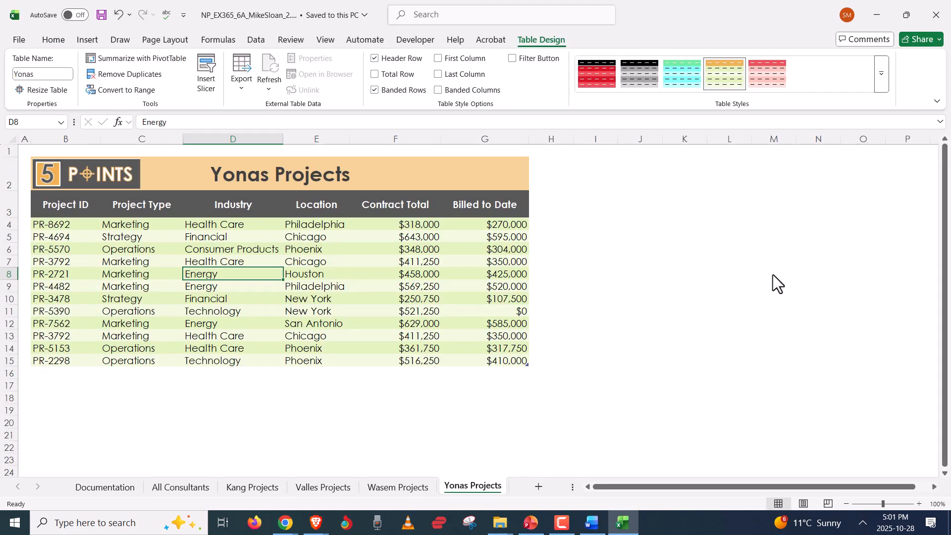
# - Apply the Gold, Table Style Medium 5 table style to the Yonas table
pyautogui.click(883, 82)
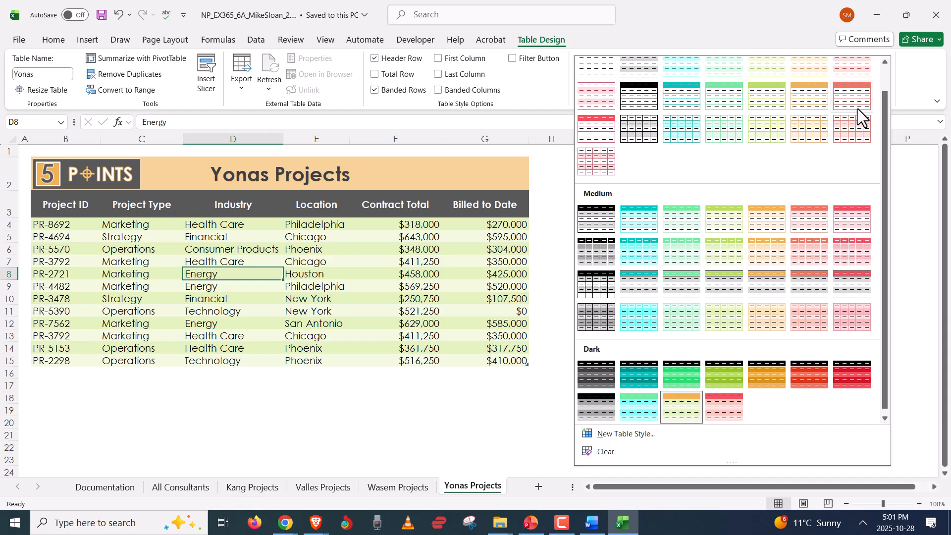
pyautogui.click(757, 224)
pyautogui.hotkey('alt', 'Tab')
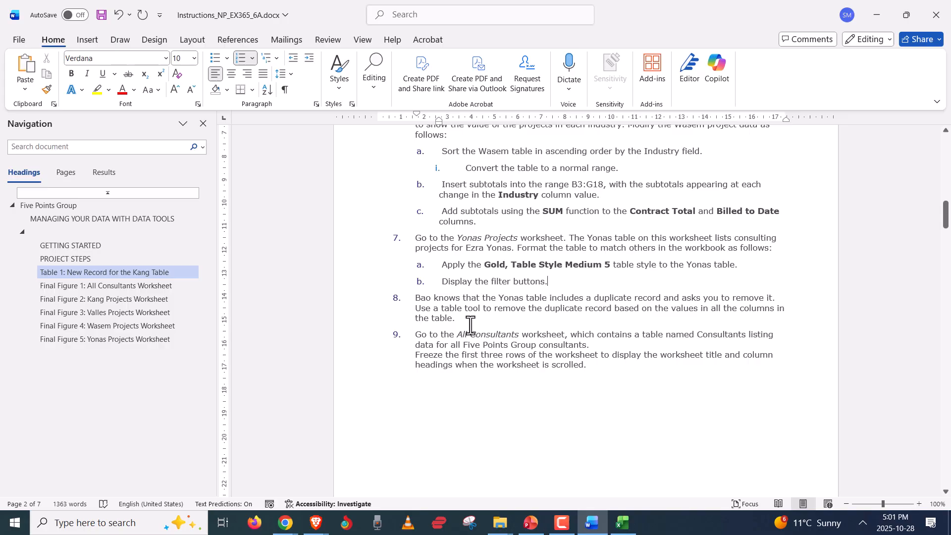
pyautogui.hotkey('alt', 'Tab')
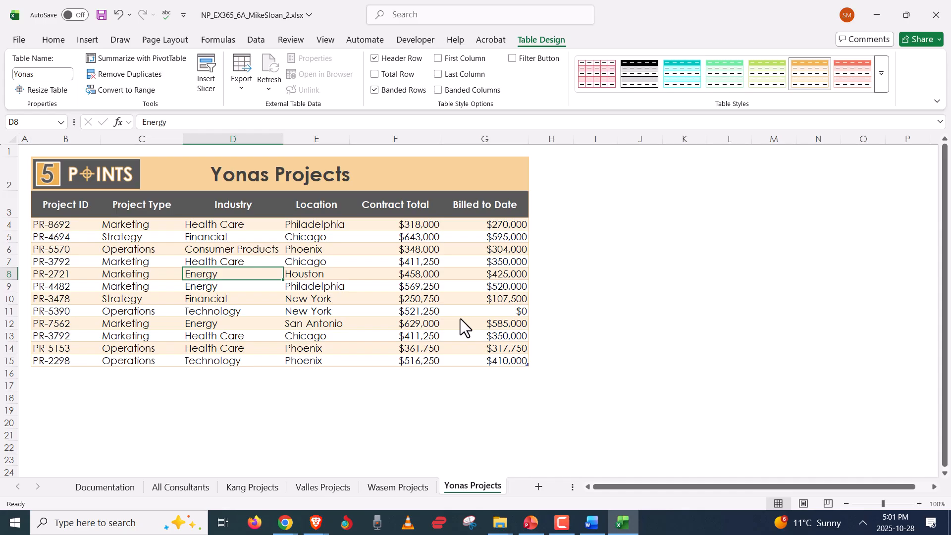
# - Display the filter buttons in the header row of the Yonas table
pyautogui.click(256, 40)
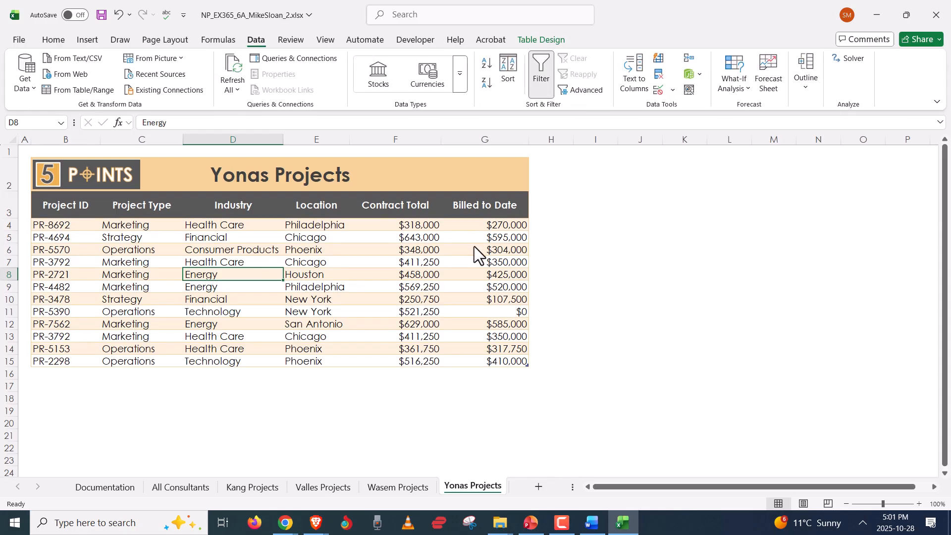
pyautogui.click(546, 70)
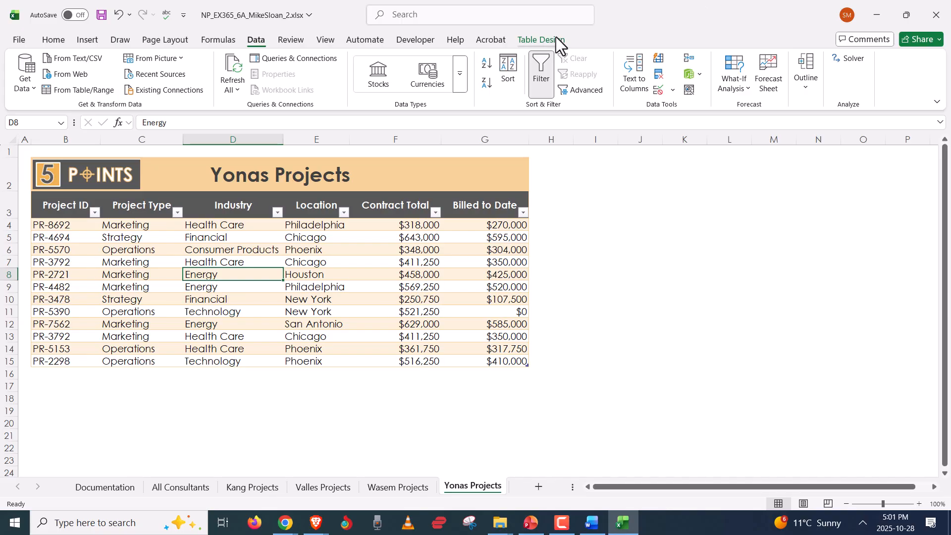
pyautogui.click(541, 39)
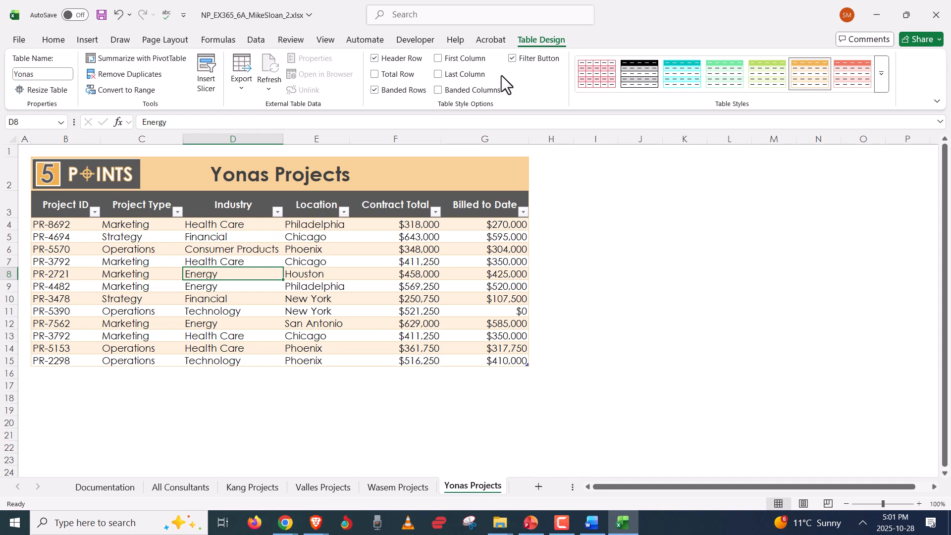
pyautogui.click(513, 58)
pyautogui.click(513, 58)
# - Switch to the Word instructions and review items 7 and 8 about the Yonas table, and return to the Excel workbook
pyautogui.hotkey('alt', 'Tab')
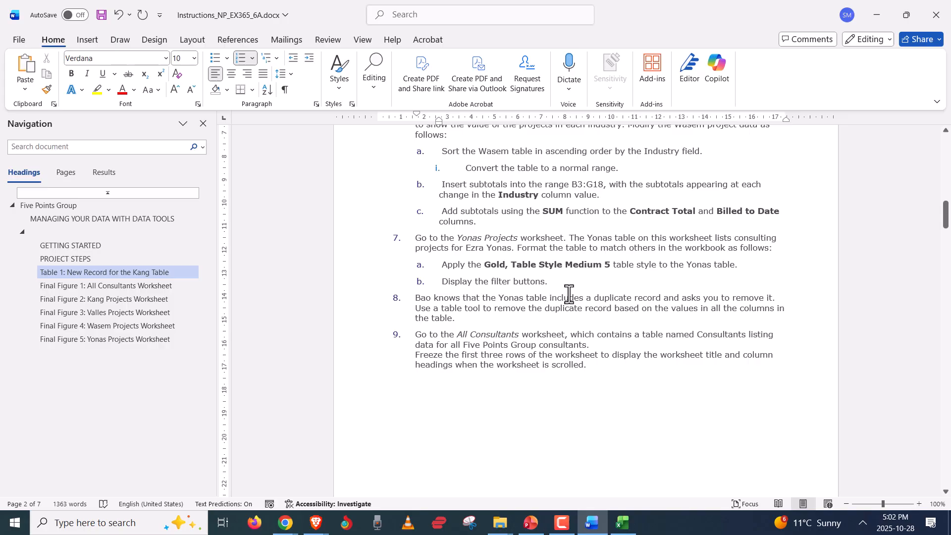
pyautogui.scroll(-2, 514, 272)
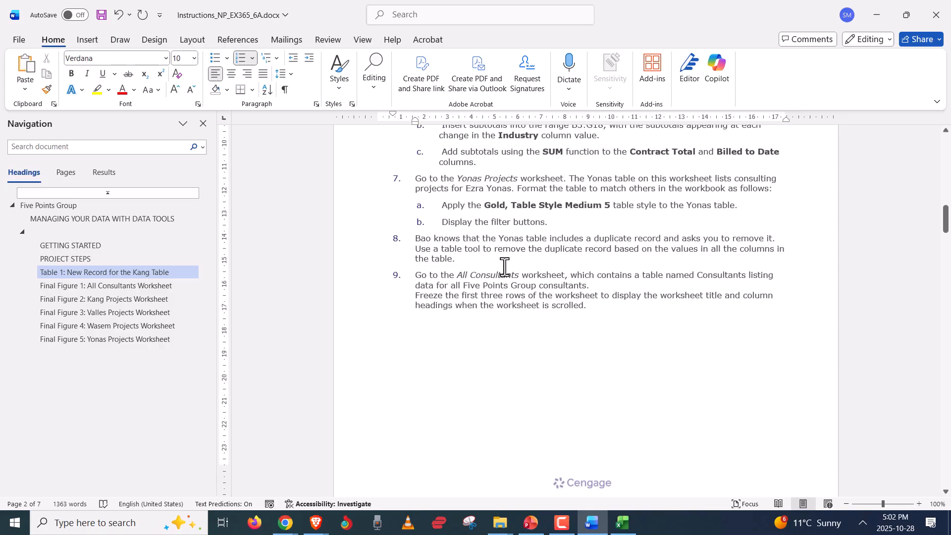
pyautogui.scroll(1, 504, 268)
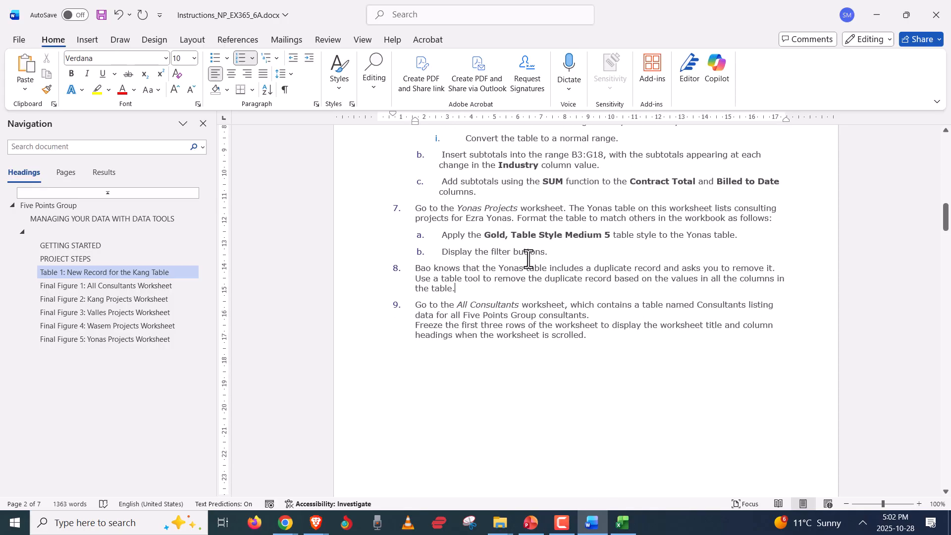
pyautogui.moveTo(524, 248); pyautogui.dragTo(407, 207)
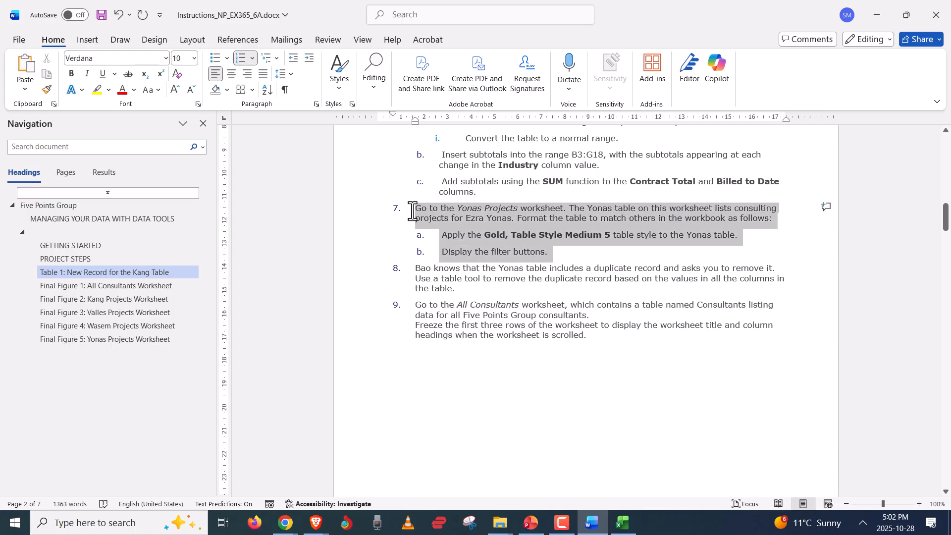
pyautogui.click(468, 298)
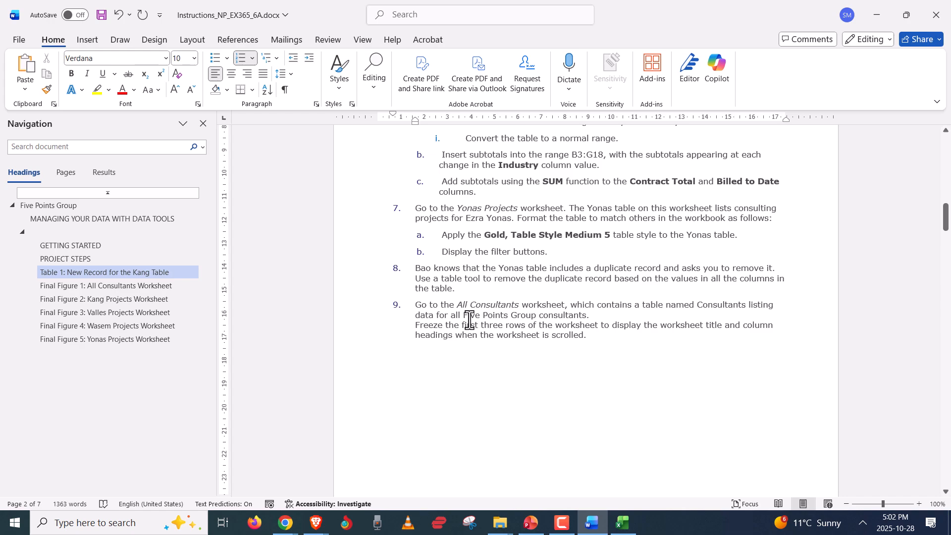
pyautogui.hotkey('alt', 'Tab')
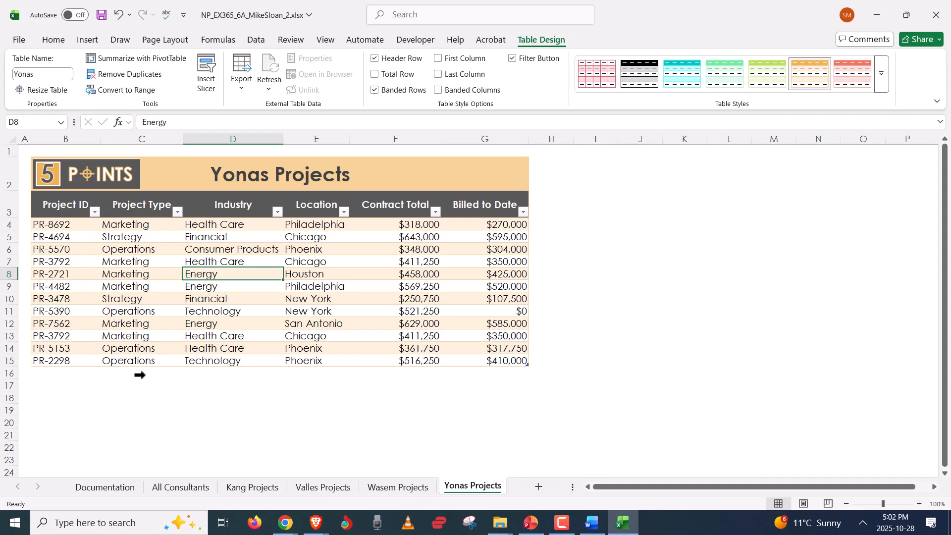
# - Remove the duplicate record from the Yonas table based on the values in all columns
pyautogui.click(145, 77)
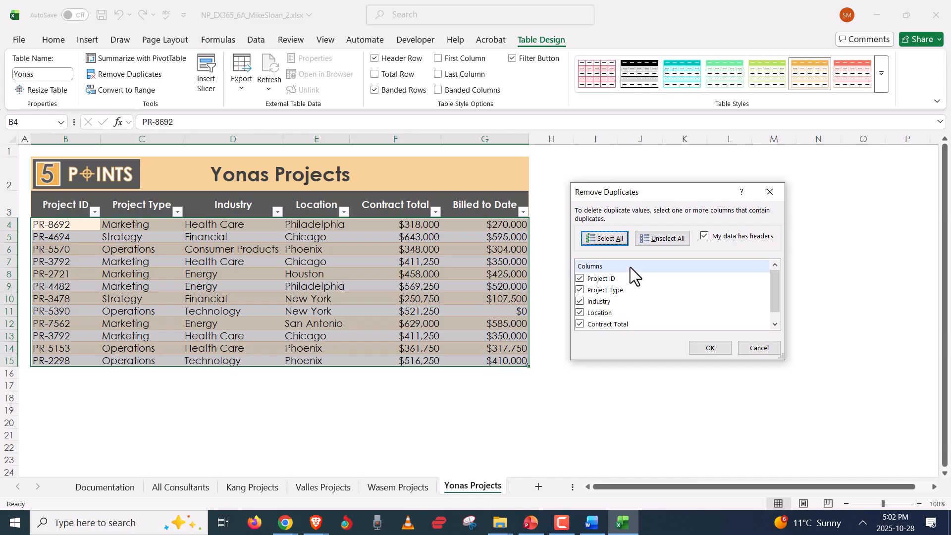
pyautogui.hotkey('alt', 'Tab')
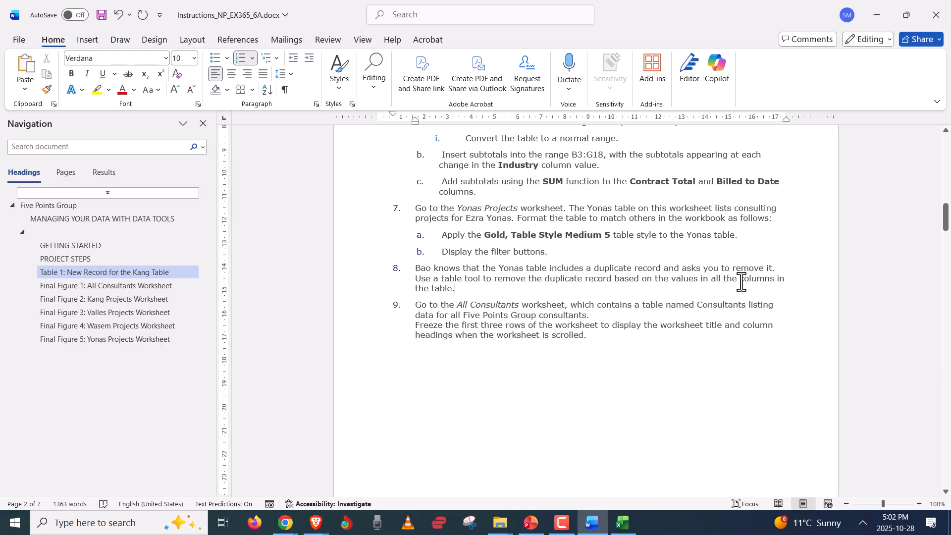
pyautogui.hotkey('alt', 'Tab')
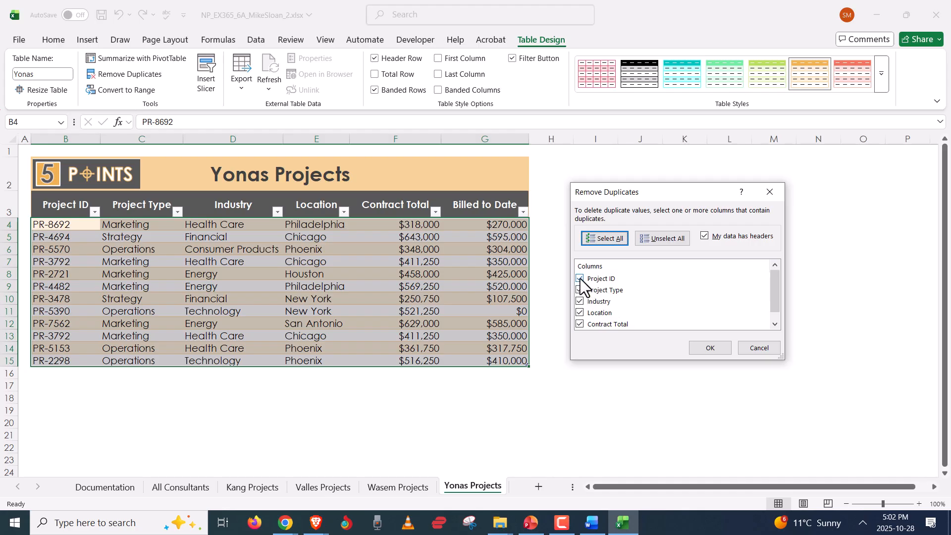
pyautogui.scroll(-1, 625, 299)
pyautogui.scroll(1, 612, 315)
pyautogui.click(699, 349)
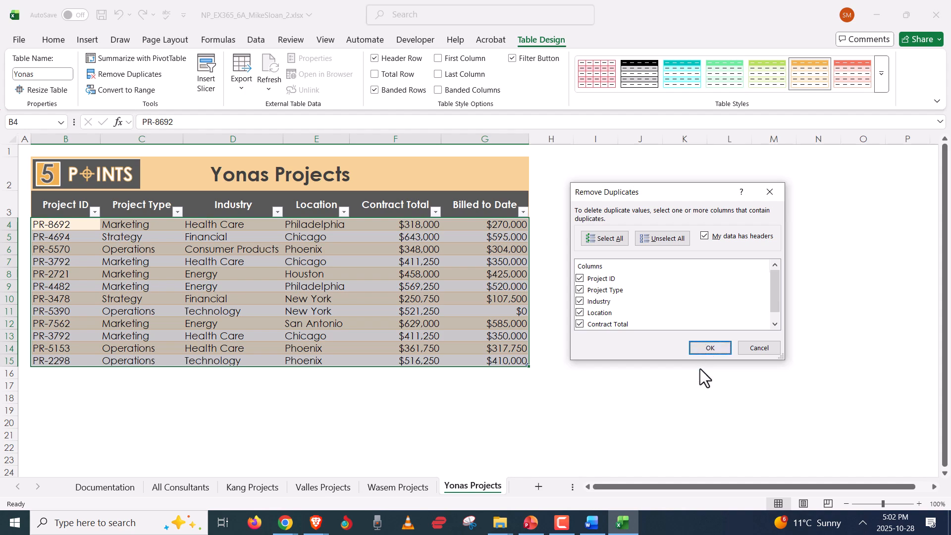
pyautogui.click(709, 352)
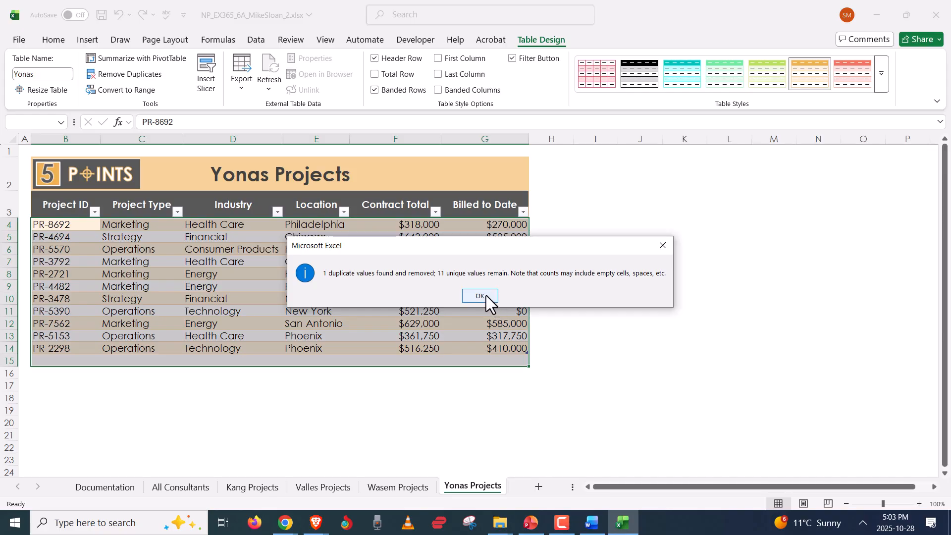
pyautogui.click(480, 297)
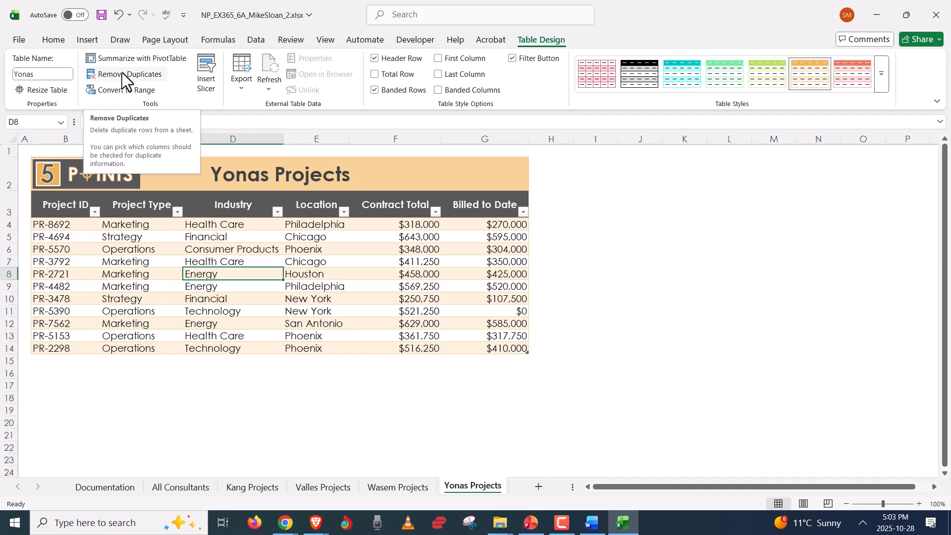
# - Check the Word instructions for the next item and save the Excel workbook
pyautogui.hotkey('alt', 'Tab')
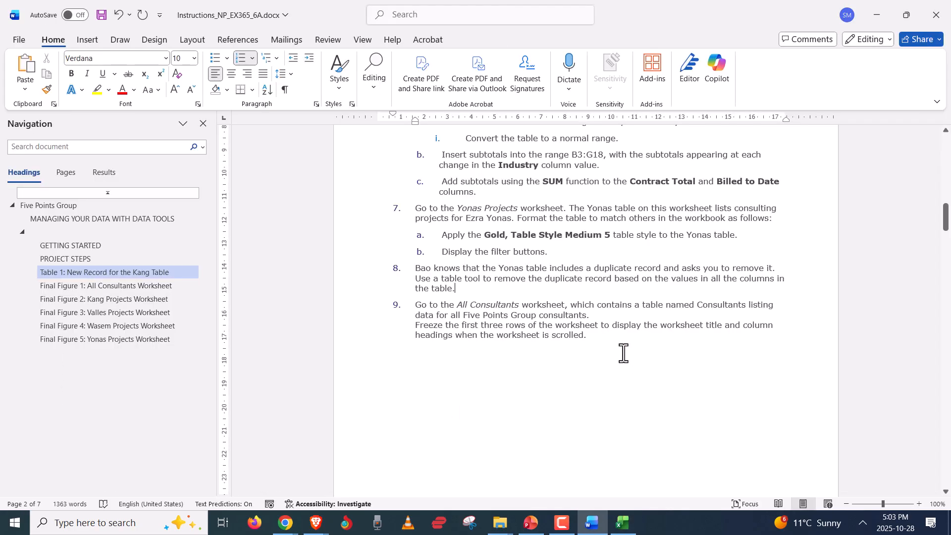
pyautogui.scroll(-2, 624, 353)
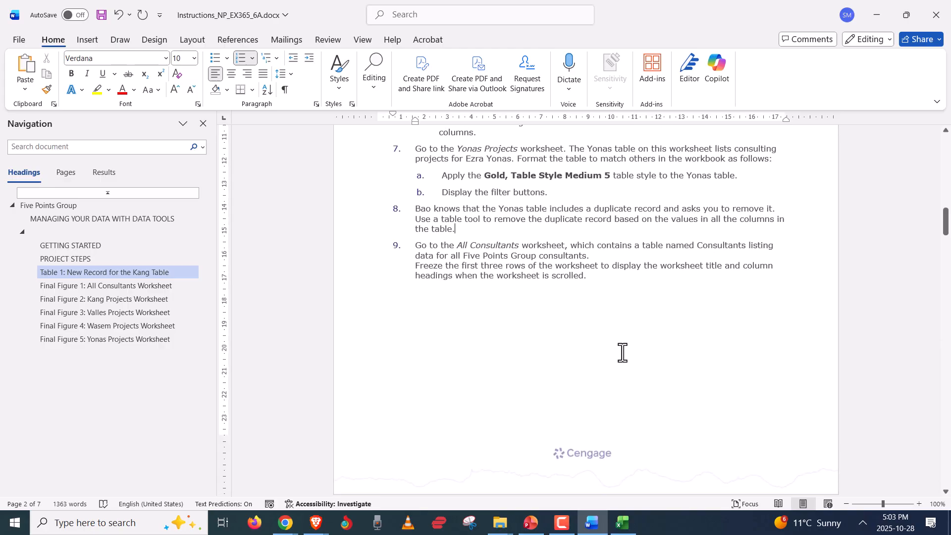
pyautogui.hotkey('alt', 'Tab')
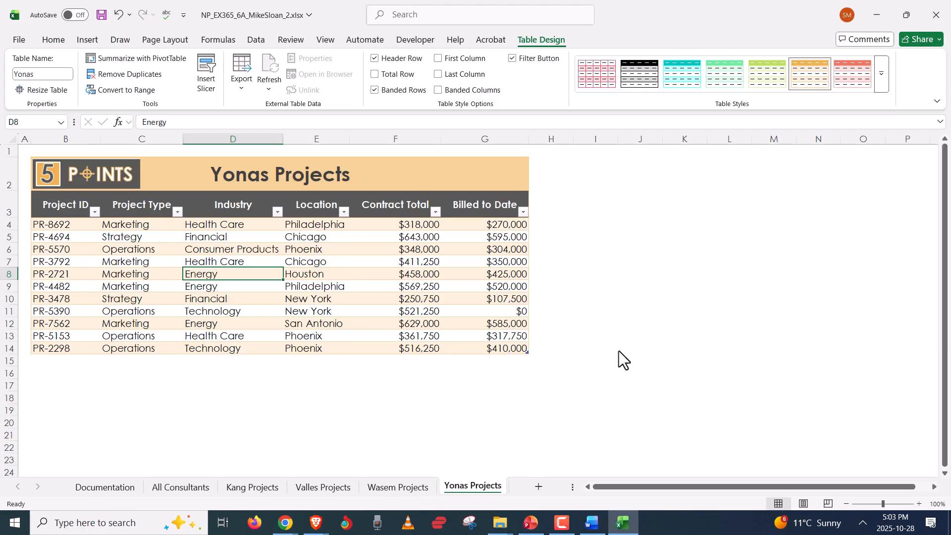
pyautogui.hotkey('ctrl', 's')
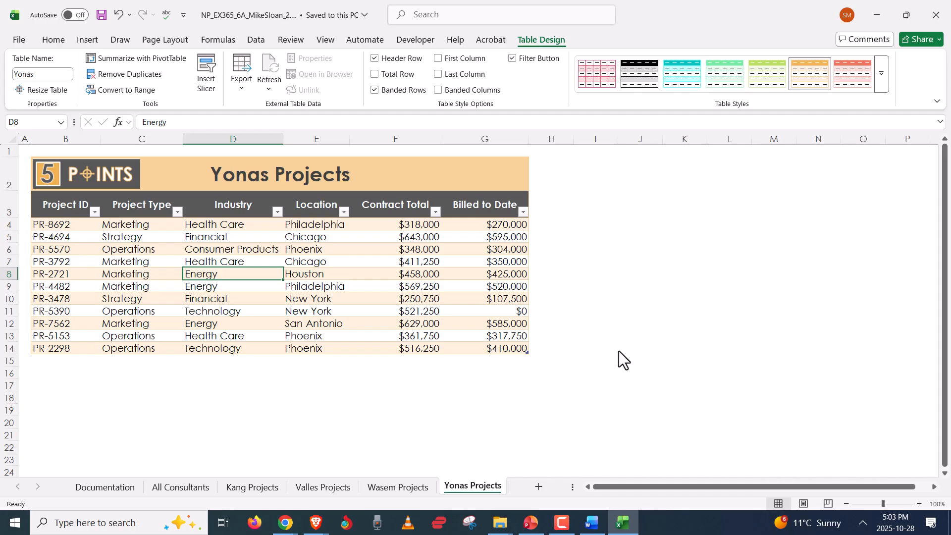
# - Go to the All Consultants worksheet and look through the Consultants table
pyautogui.hotkey('alt', 'Tab')
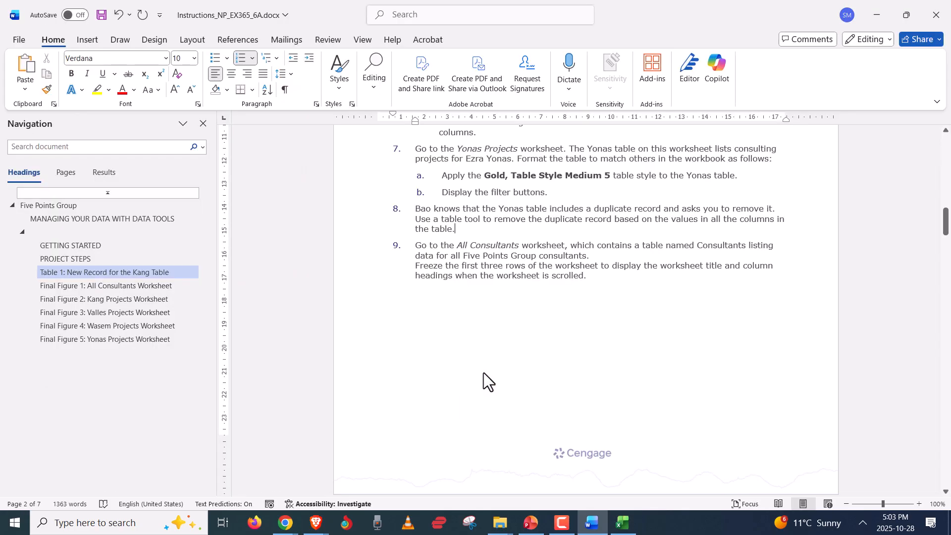
pyautogui.hotkey('alt', 'Tab')
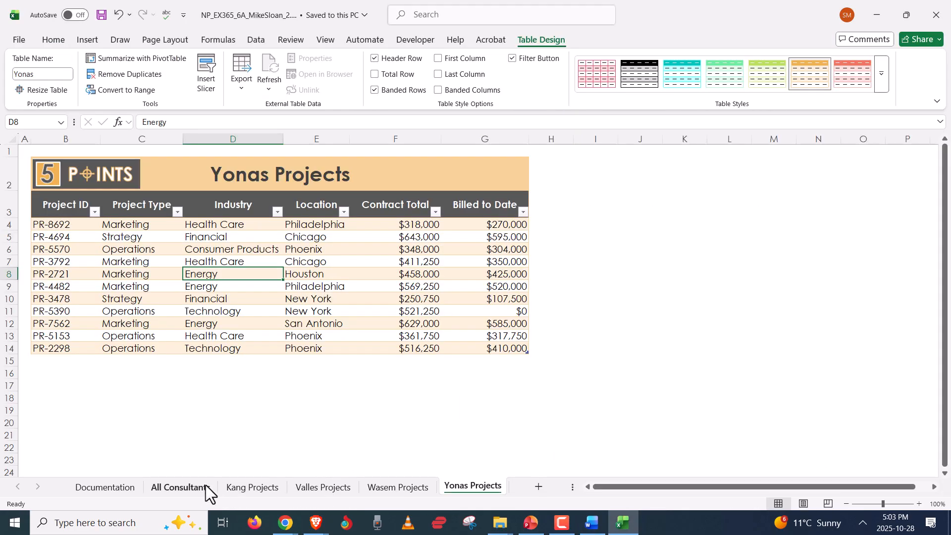
pyautogui.click(189, 487)
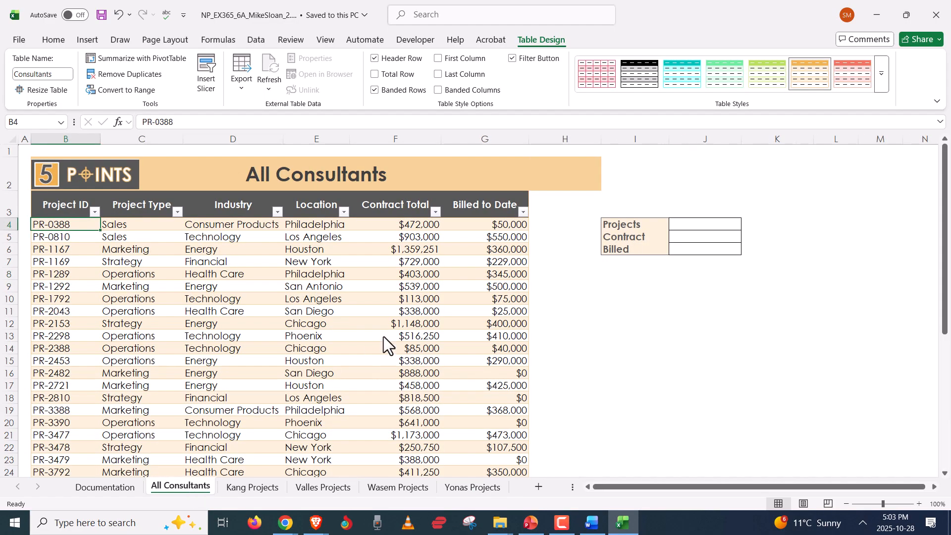
pyautogui.scroll(-6, 371, 374)
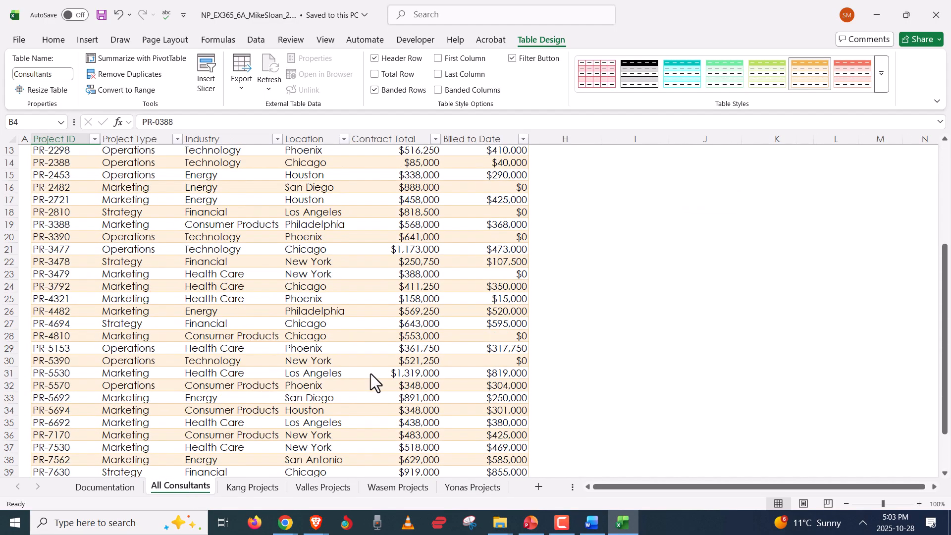
pyautogui.scroll(2, 370, 373)
pyautogui.scroll(4, 368, 372)
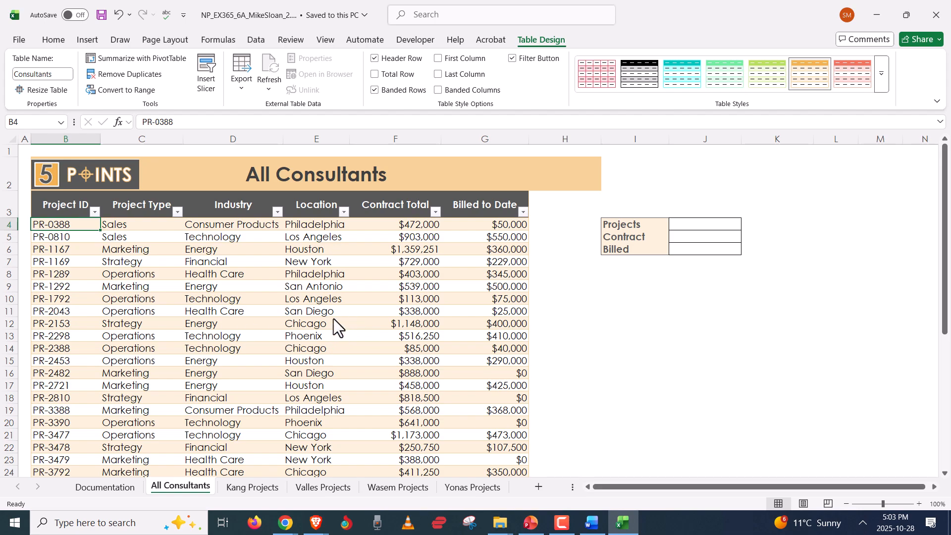
# - Switch to the Word instructions, review the items on freezing rows and modifying the Consultants table, and return to the Excel workbook
pyautogui.hotkey('alt', 'Tab')
pyautogui.scroll(-4, 498, 288)
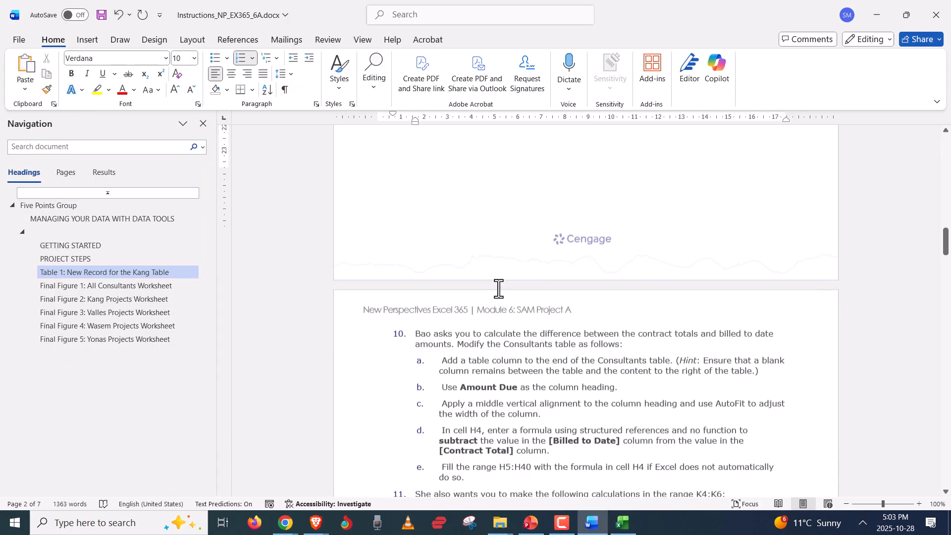
pyautogui.scroll(-10, 499, 289)
pyautogui.scroll(6, 497, 291)
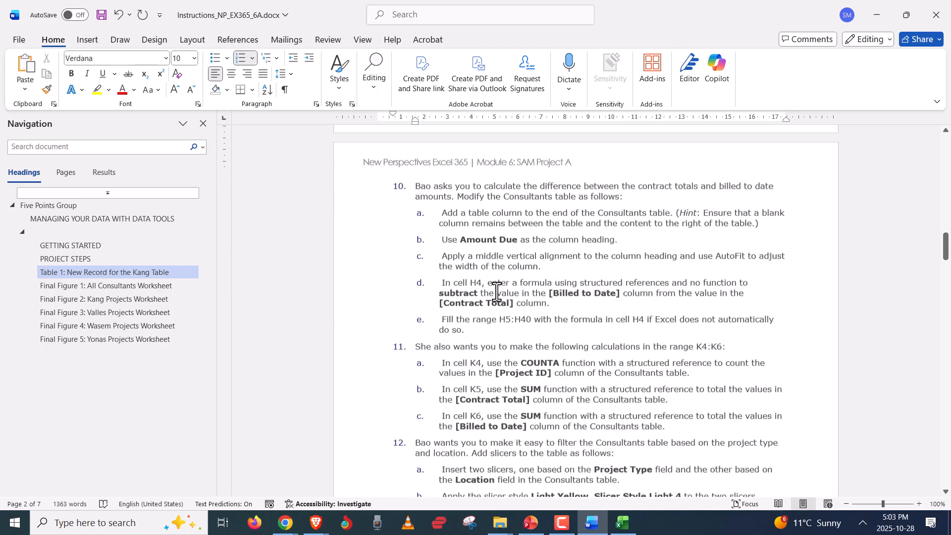
pyautogui.scroll(2, 497, 293)
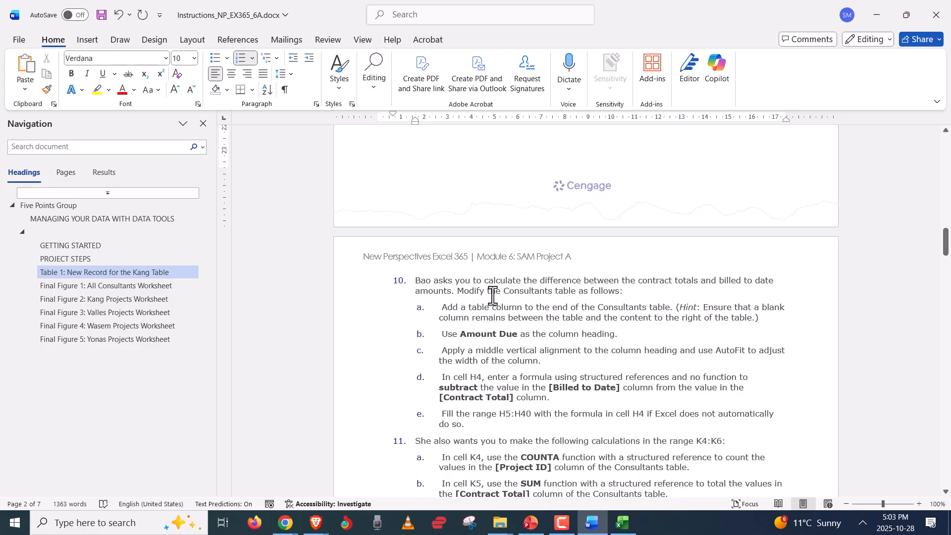
pyautogui.scroll(6, 493, 296)
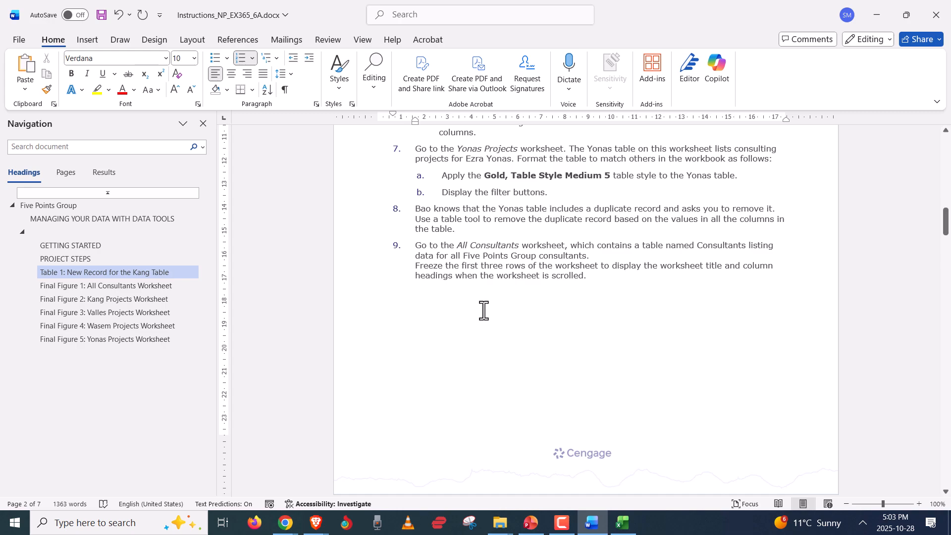
pyautogui.scroll(-5, 484, 310)
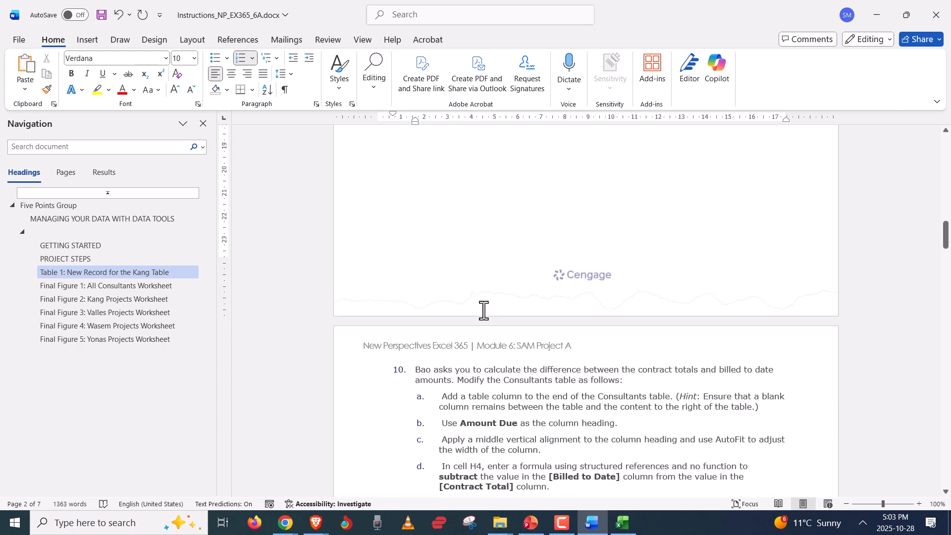
pyautogui.hotkey('alt', 'Tab')
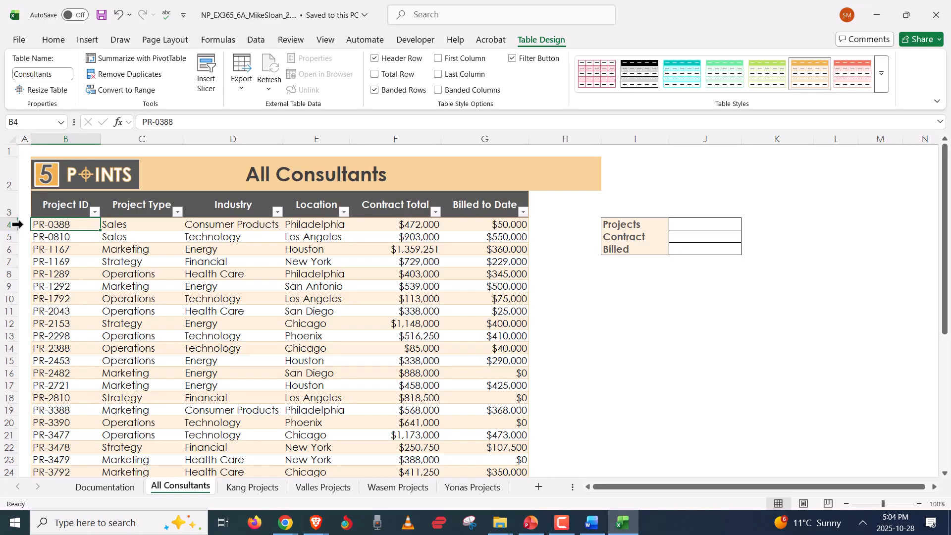
pyautogui.click(24, 224)
pyautogui.click(46, 224)
pyautogui.click(127, 225)
pyautogui.click(210, 225)
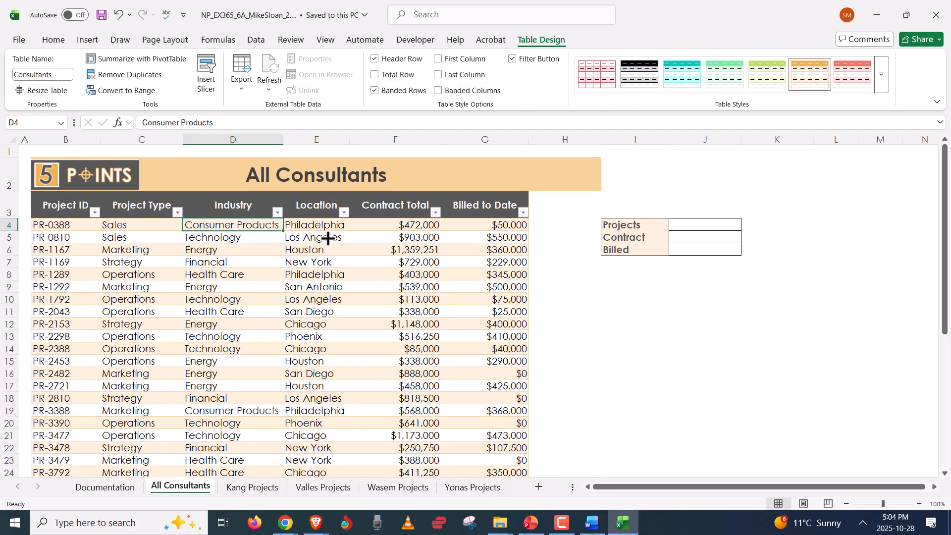
pyautogui.click(319, 224)
pyautogui.click(414, 224)
pyautogui.click(468, 226)
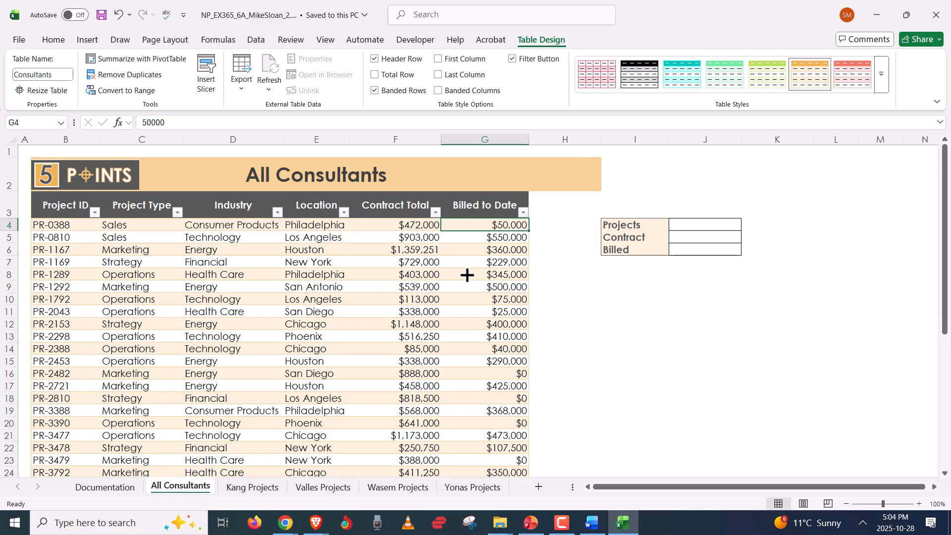
pyautogui.click(22, 224)
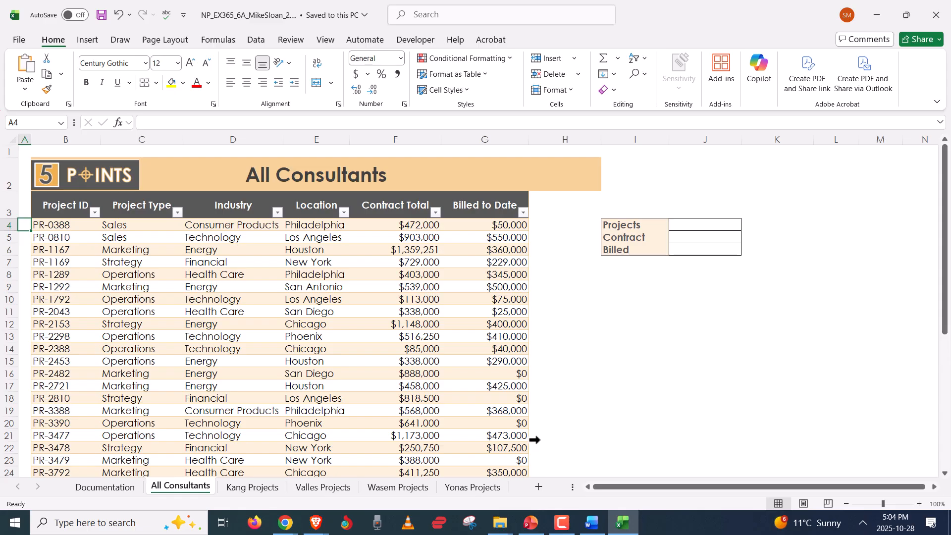
pyautogui.click(562, 525)
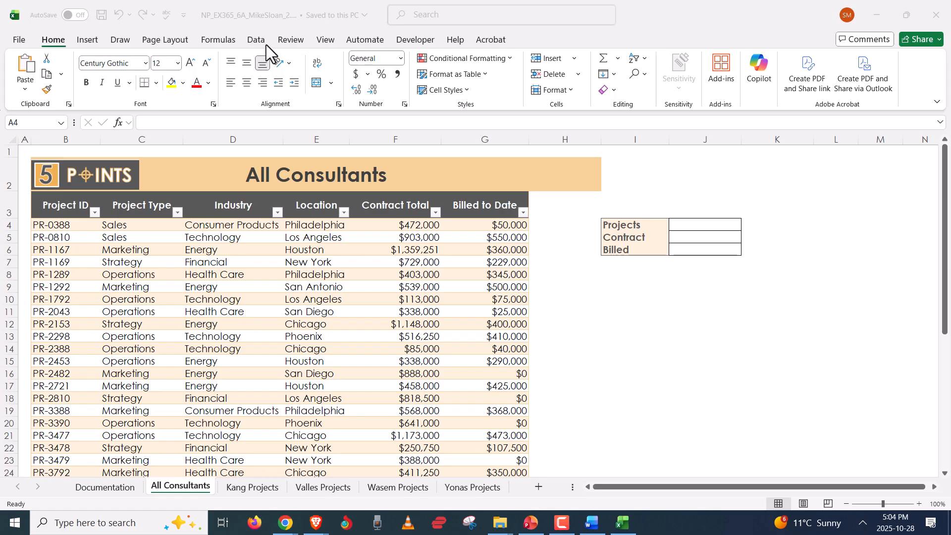
# - Look over the freeze options and scroll through the Consultants table to examine how its column headings behave
pyautogui.click(327, 41)
pyautogui.click(669, 74)
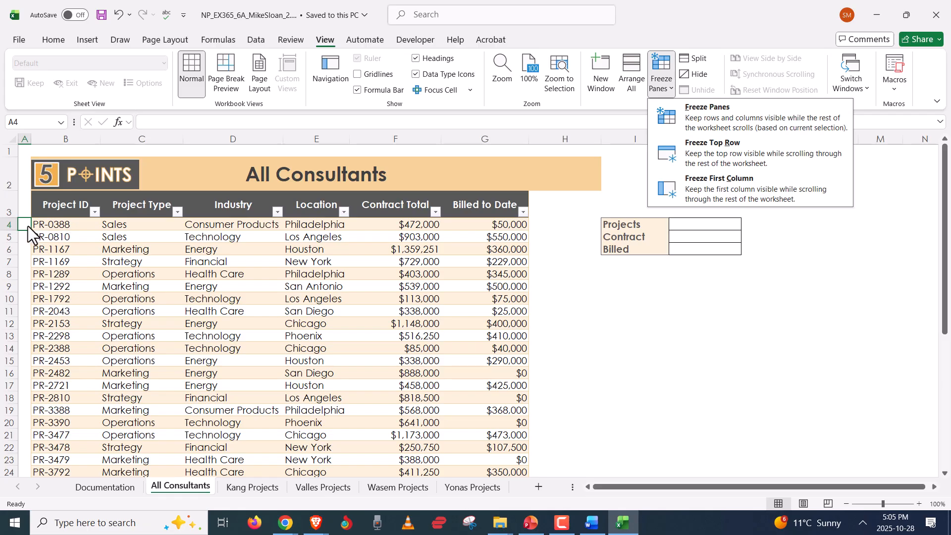
pyautogui.click(56, 225)
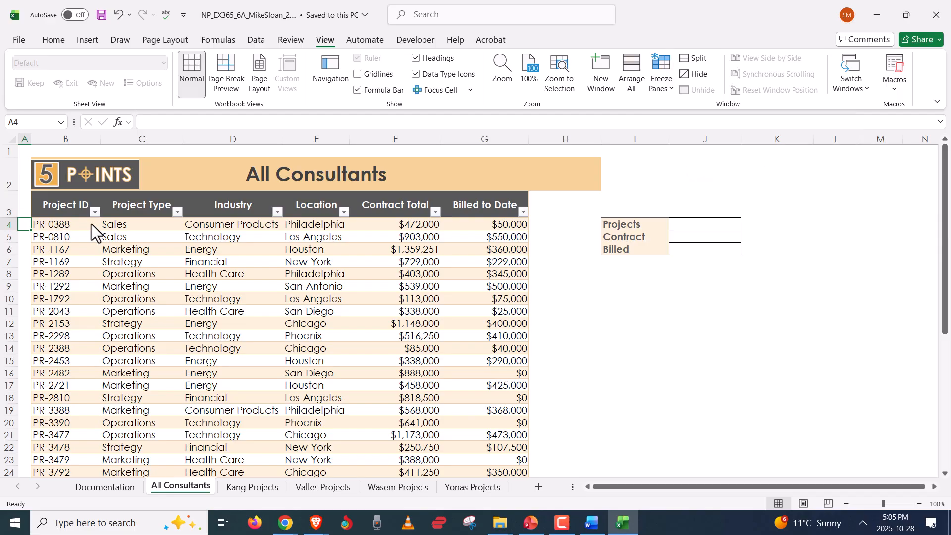
pyautogui.click(135, 224)
pyautogui.click(252, 225)
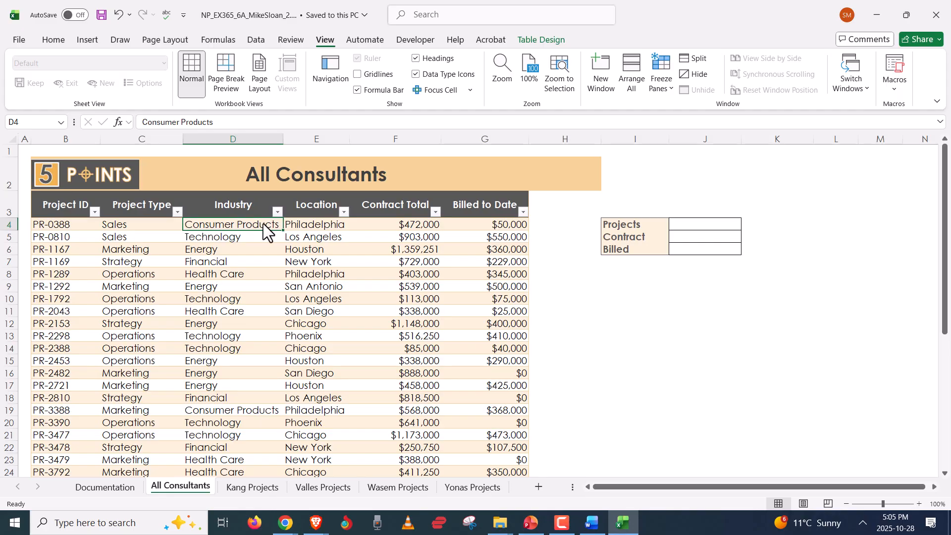
pyautogui.scroll(-6, 307, 298)
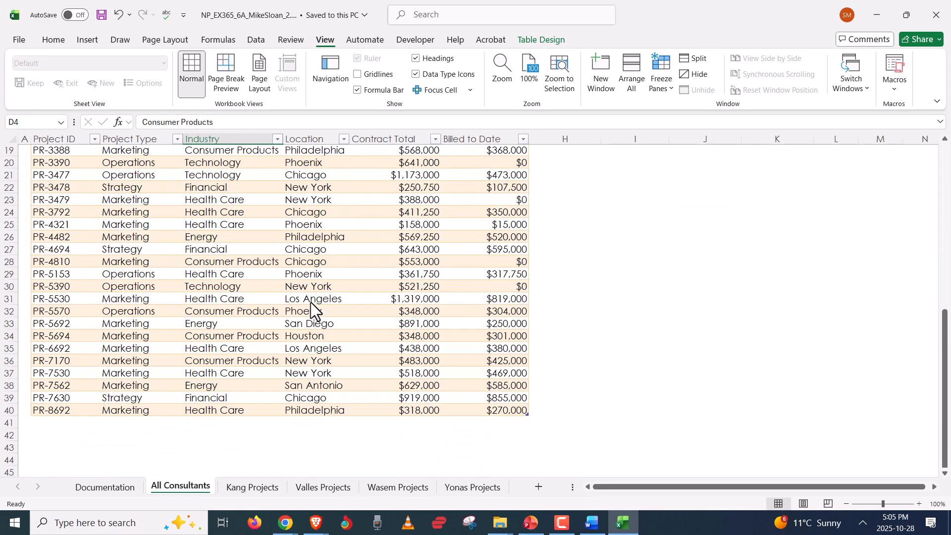
pyautogui.scroll(6, 311, 312)
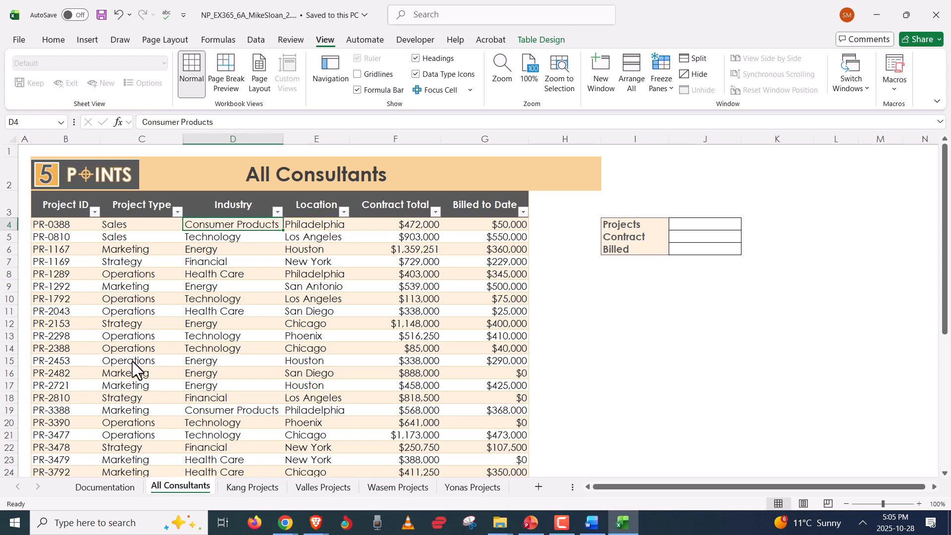
# - Freeze the first three rows of the All Consultants worksheet from cell A4 and check the result across the table
pyautogui.click(25, 224)
pyautogui.click(665, 82)
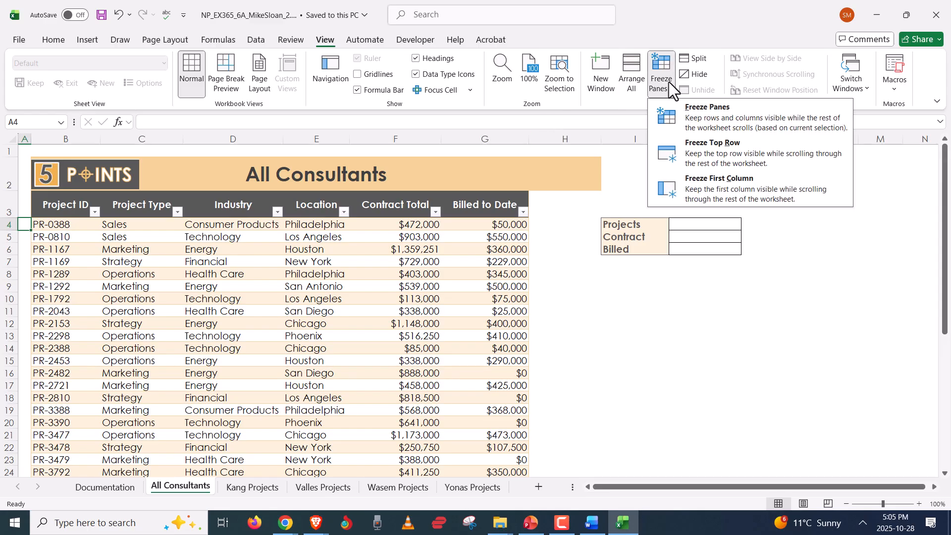
pyautogui.click(703, 116)
pyautogui.scroll(-2, 245, 289)
pyautogui.scroll(-10, 245, 290)
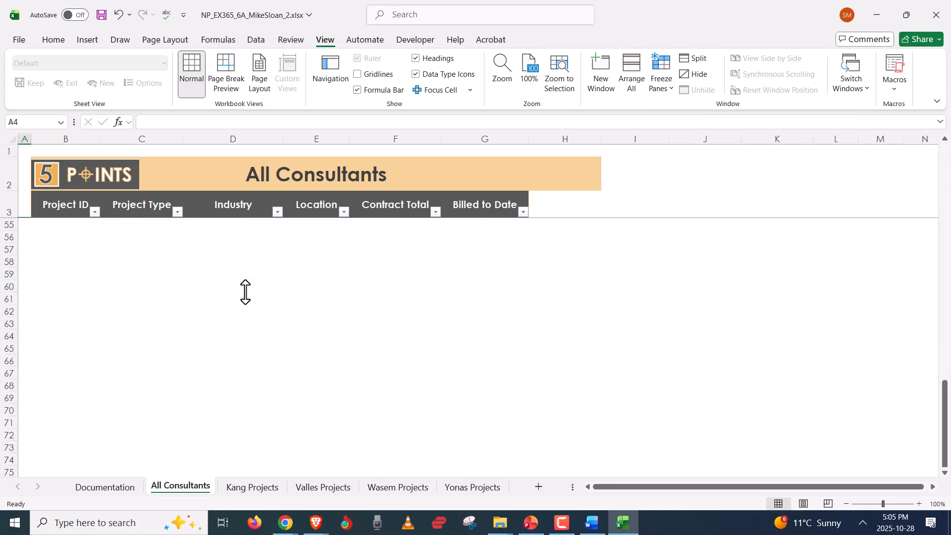
pyautogui.scroll(15, 245, 290)
pyautogui.scroll(-8, 244, 297)
pyautogui.scroll(-4, 243, 326)
pyautogui.scroll(12, 242, 327)
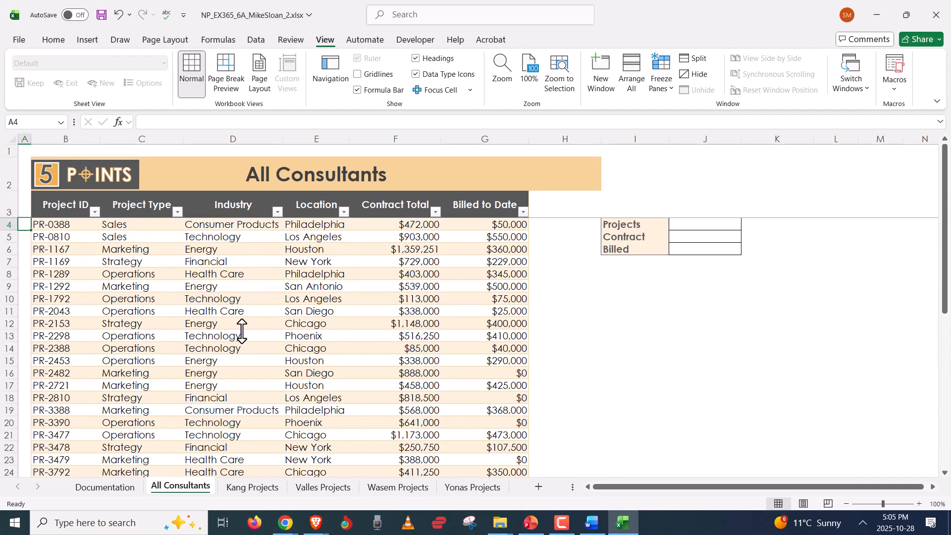
# - Switch to the Word instructions, review items 9 and 10 on modifying the Consultants table, and return to the Excel workbook
pyautogui.hotkey('alt', 'Tab')
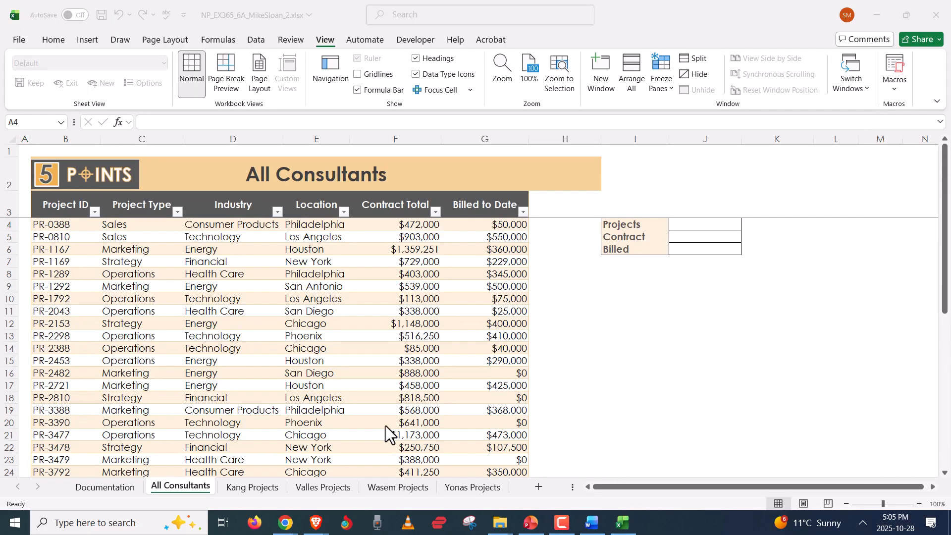
pyautogui.click(592, 523)
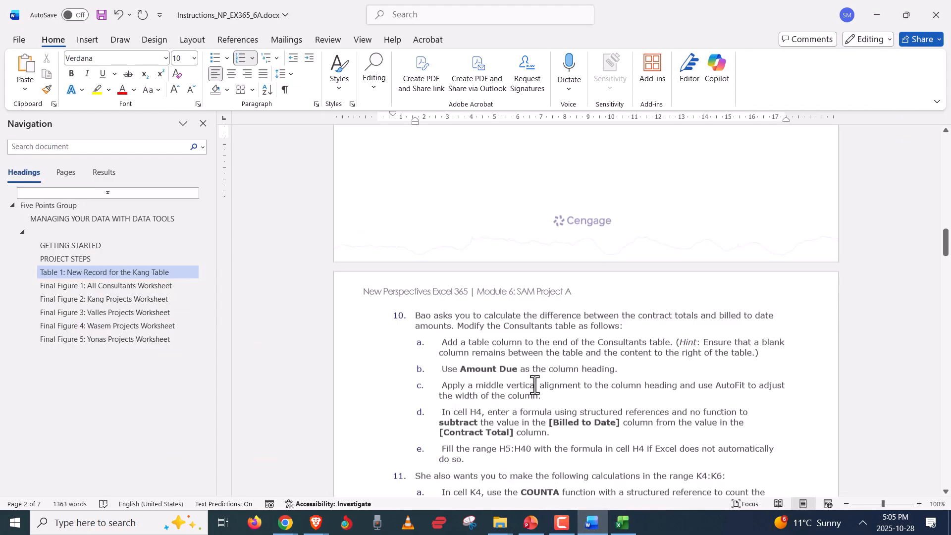
pyautogui.scroll(-3, 535, 385)
pyautogui.scroll(9, 529, 391)
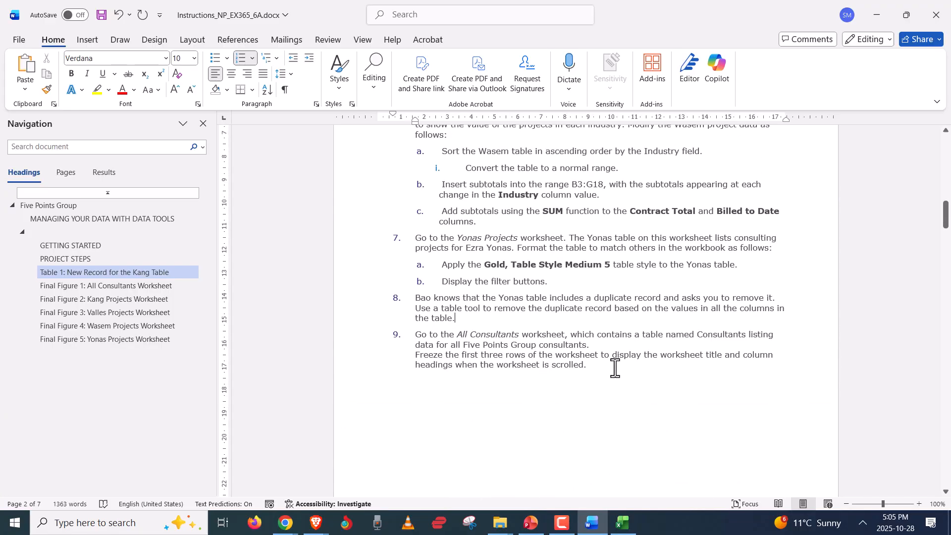
pyautogui.moveTo(615, 368); pyautogui.dragTo(390, 322)
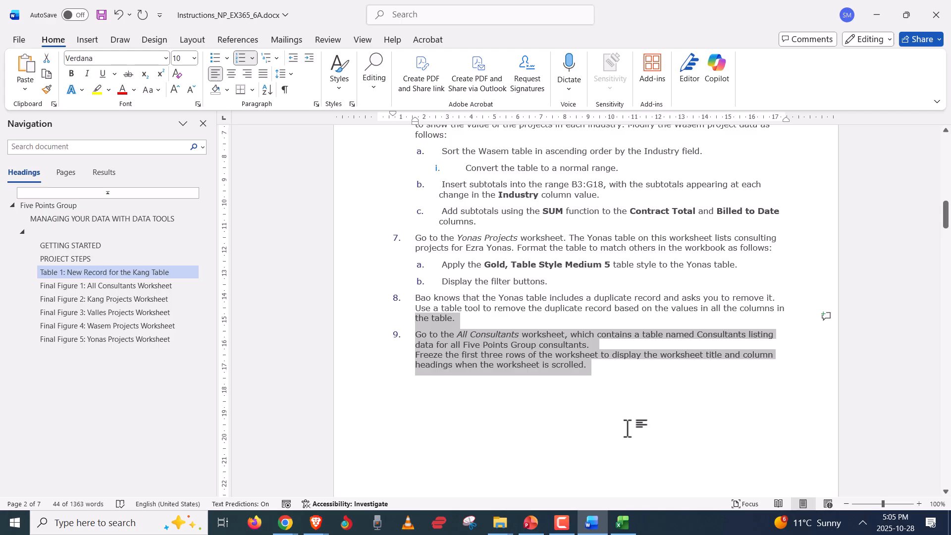
pyautogui.scroll(-6, 625, 426)
pyautogui.scroll(-2, 621, 424)
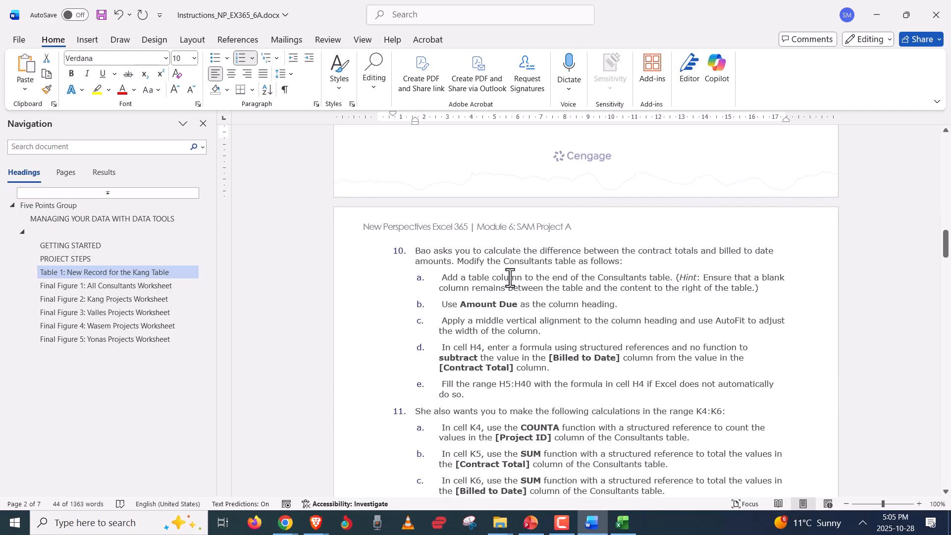
pyautogui.click(501, 261)
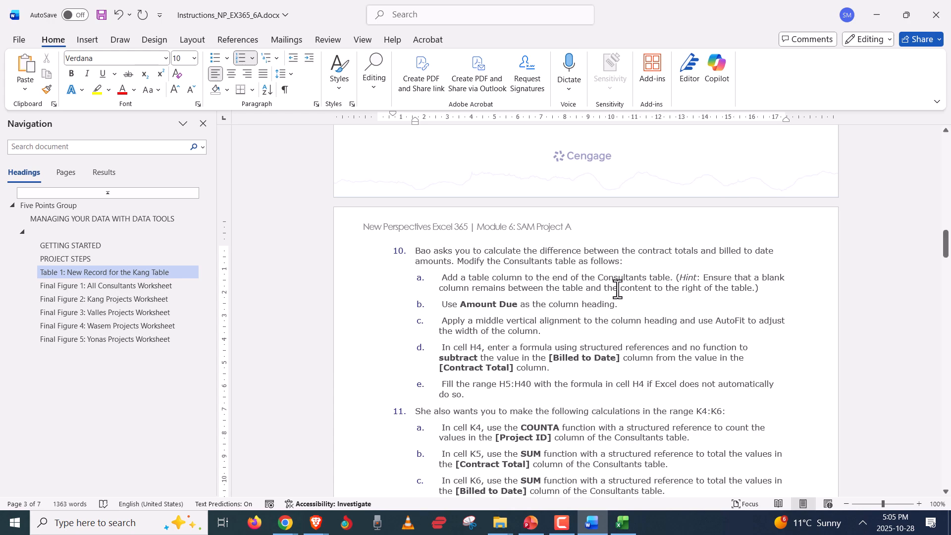
pyautogui.click(665, 303)
pyautogui.hotkey('alt', 'Tab')
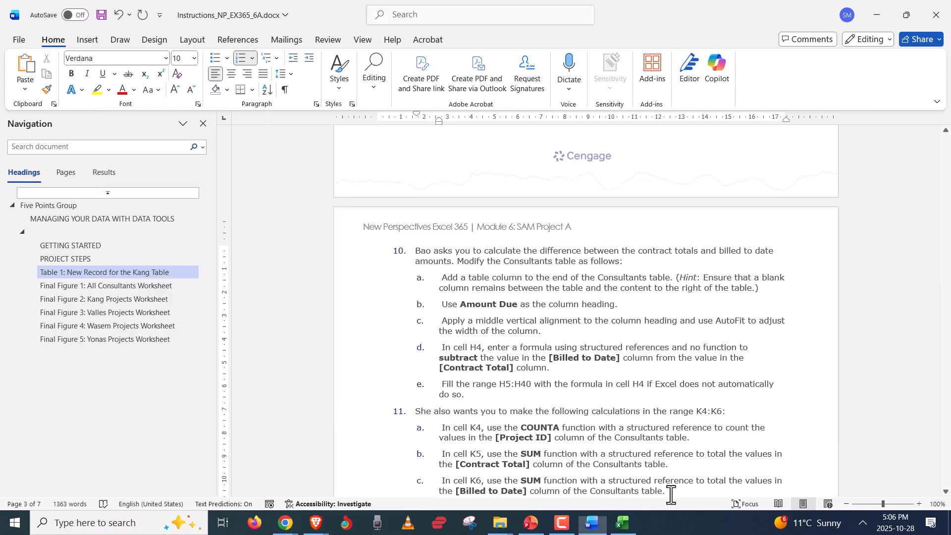
pyautogui.click(622, 524)
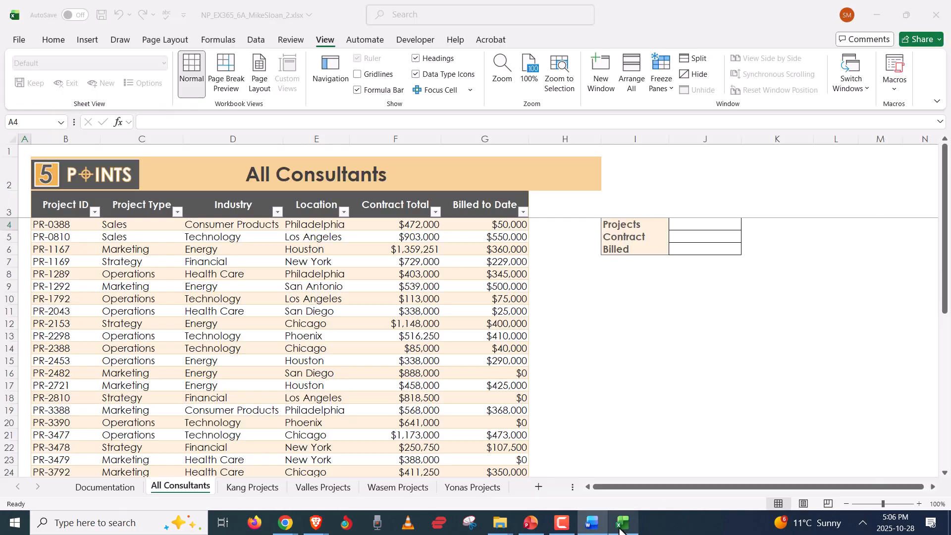
pyautogui.click(489, 223)
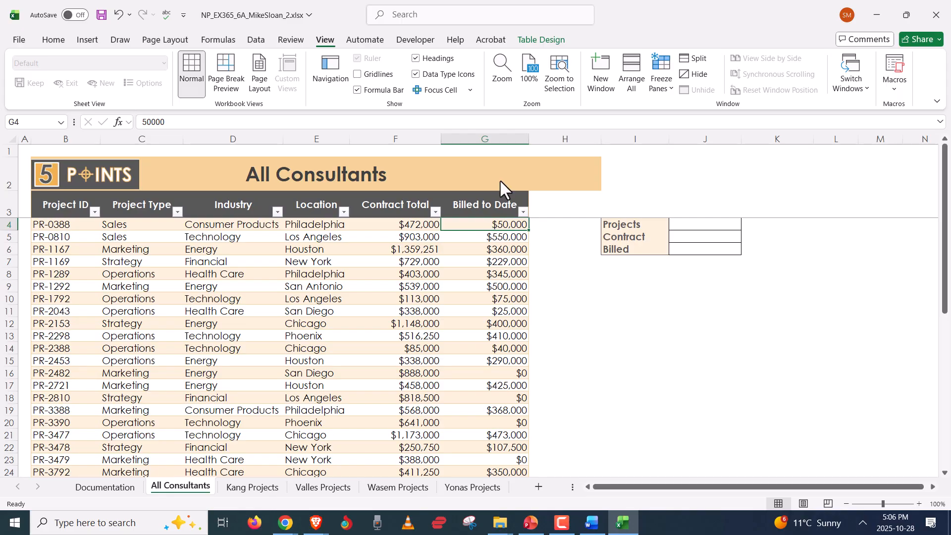
pyautogui.click(558, 39)
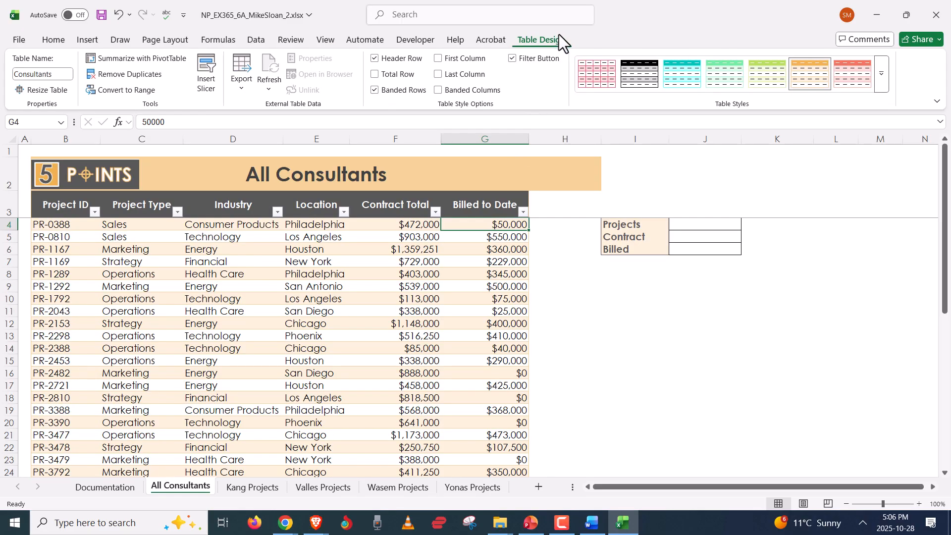
pyautogui.scroll(-4, 553, 258)
pyautogui.scroll(4, 529, 251)
pyautogui.click(508, 202)
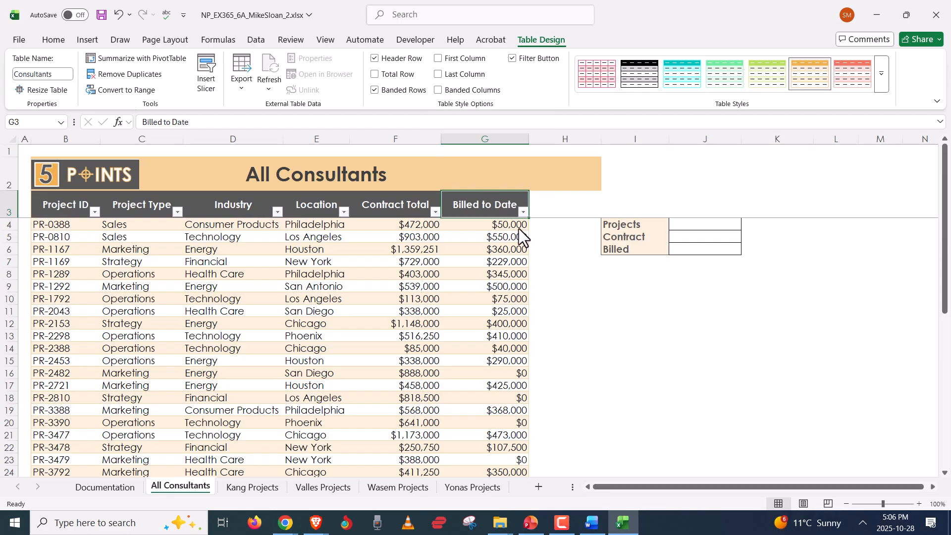
# - Try extending the Consultants table by entering Hello in cell H3, and remove the entry again
pyautogui.click(544, 202)
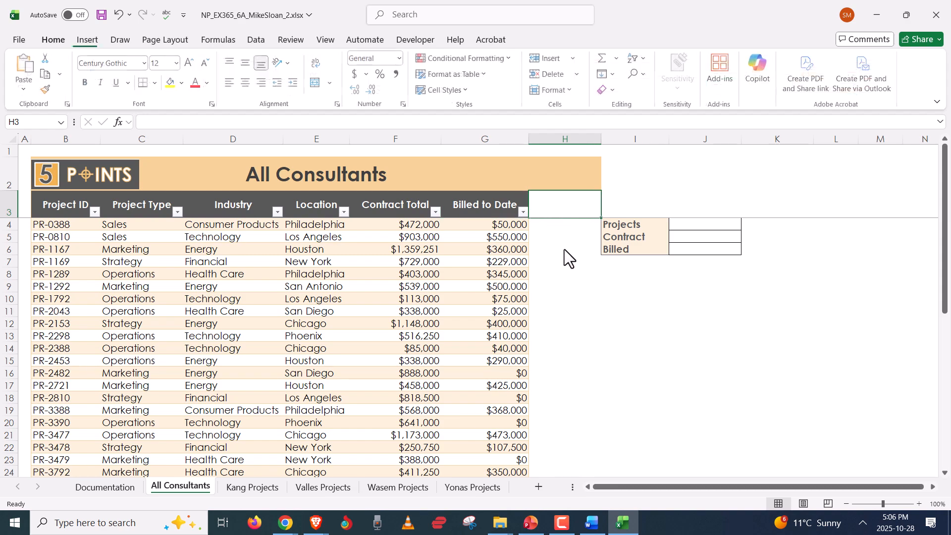
pyautogui.write('Hello')
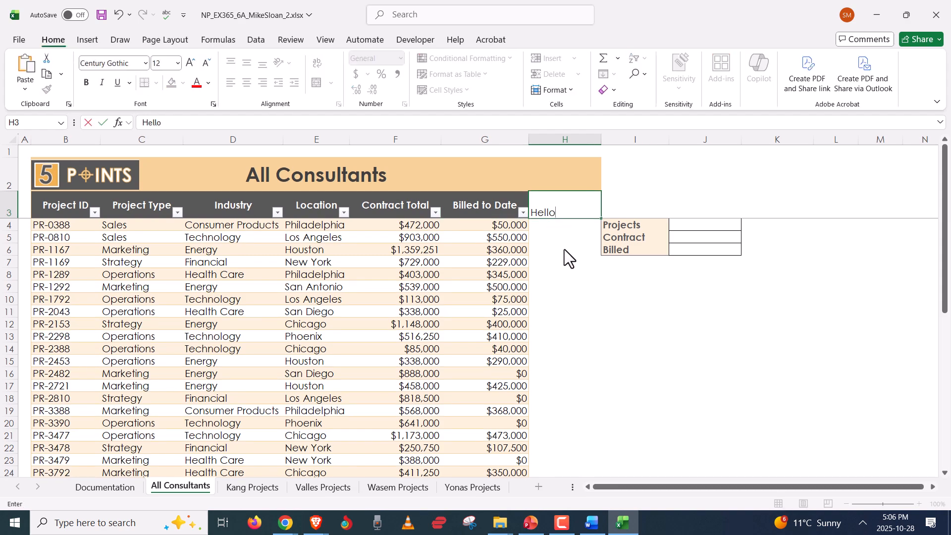
pyautogui.press('Return')
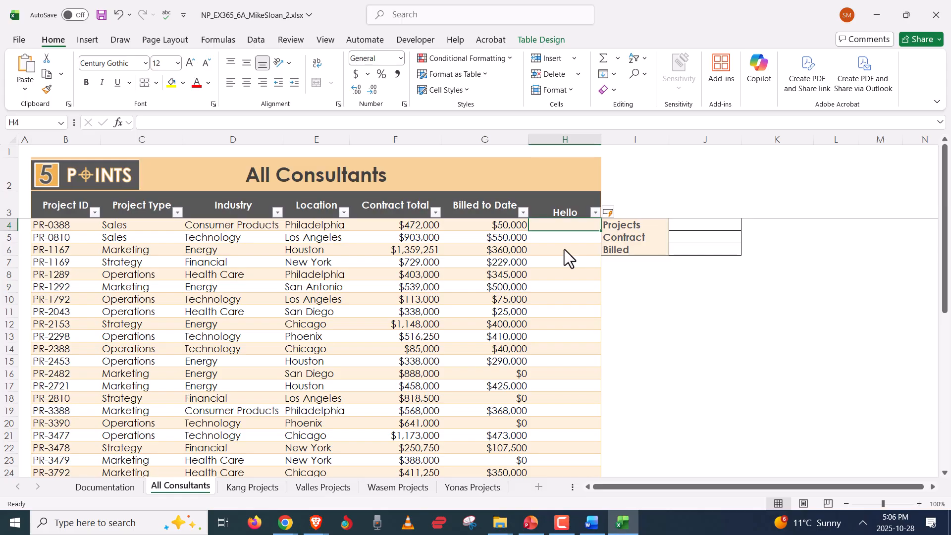
pyautogui.hotkey('ctrl', 'z')
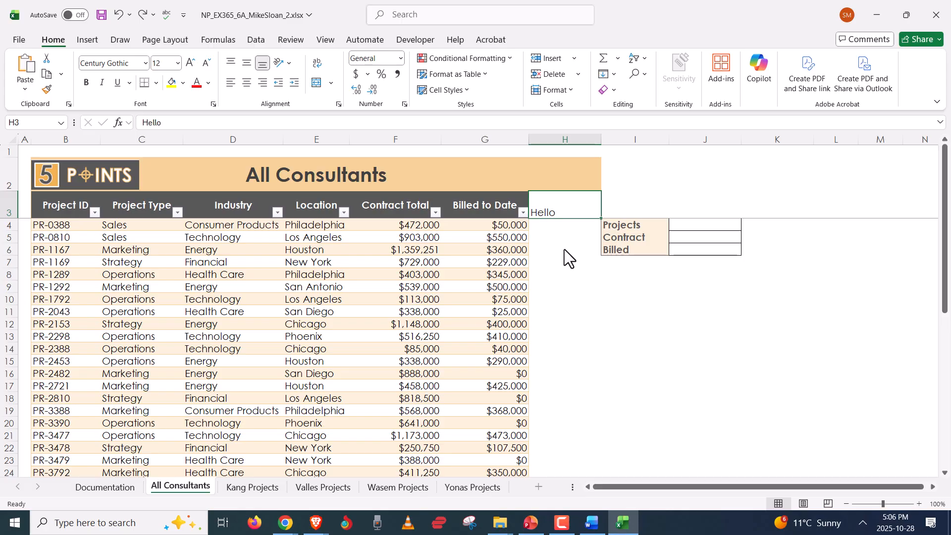
pyautogui.press('Delete')
# - Insert a table column to the right of the Billed to Date column in the Consultants table
pyautogui.click(503, 212)
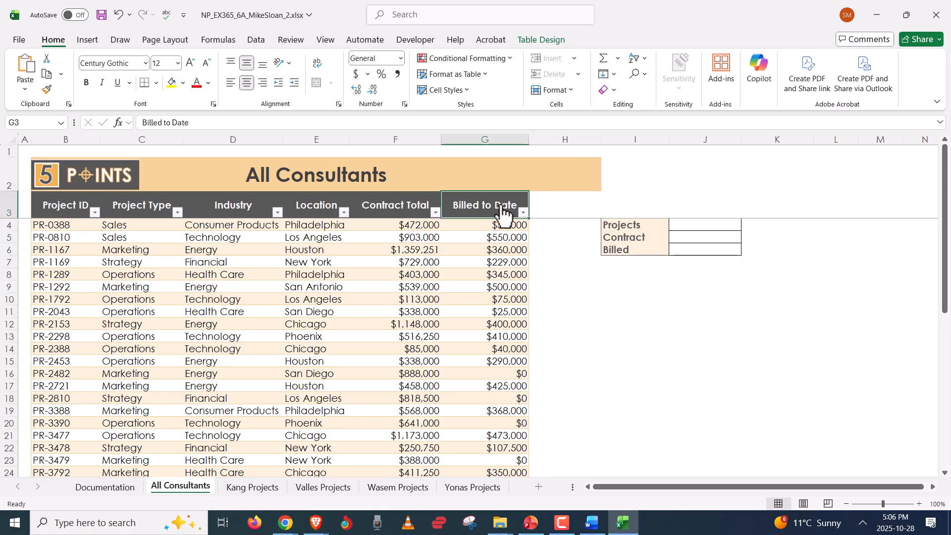
pyautogui.rightClick(505, 212)
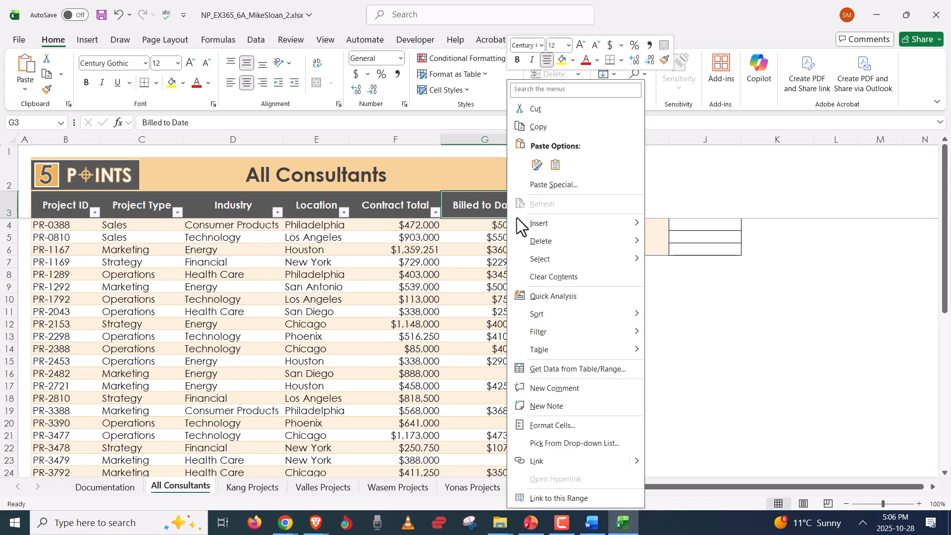
pyautogui.moveTo(606, 355)
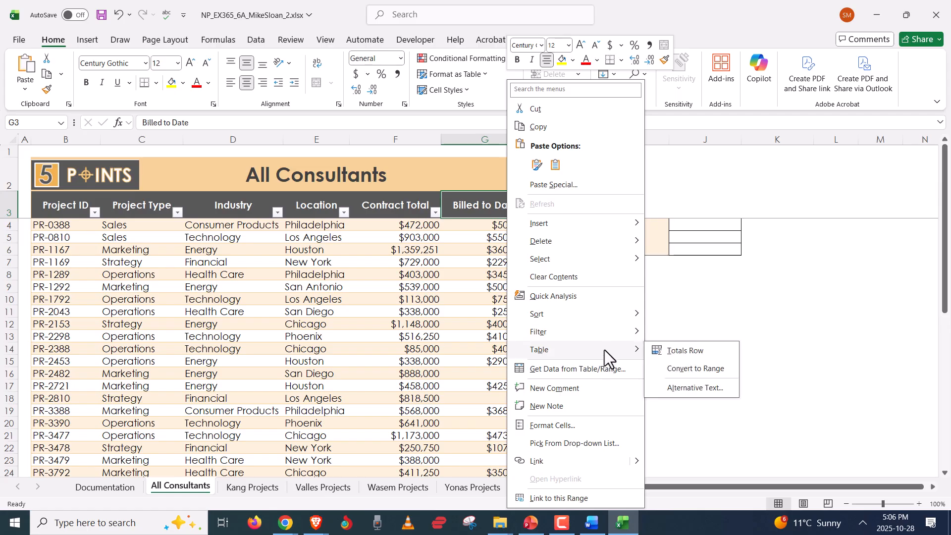
pyautogui.moveTo(605, 221)
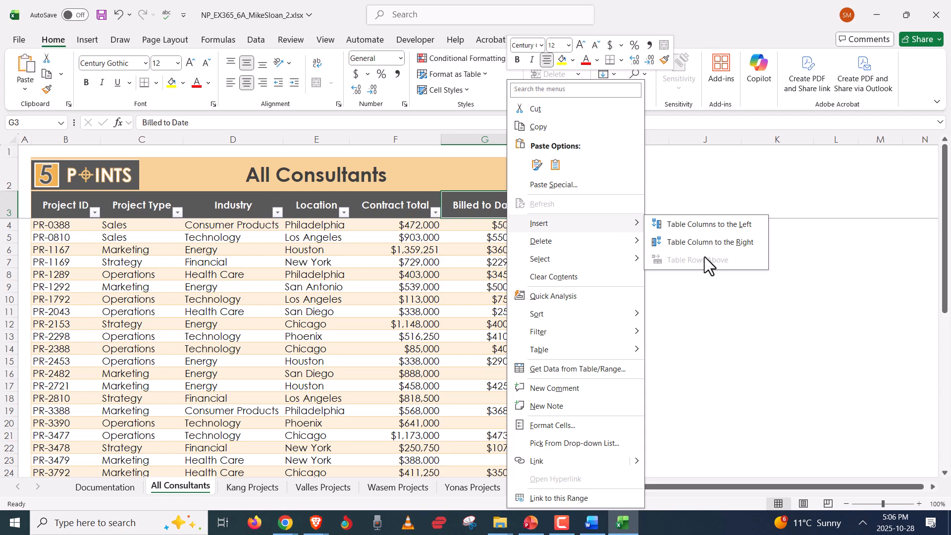
pyautogui.click(712, 245)
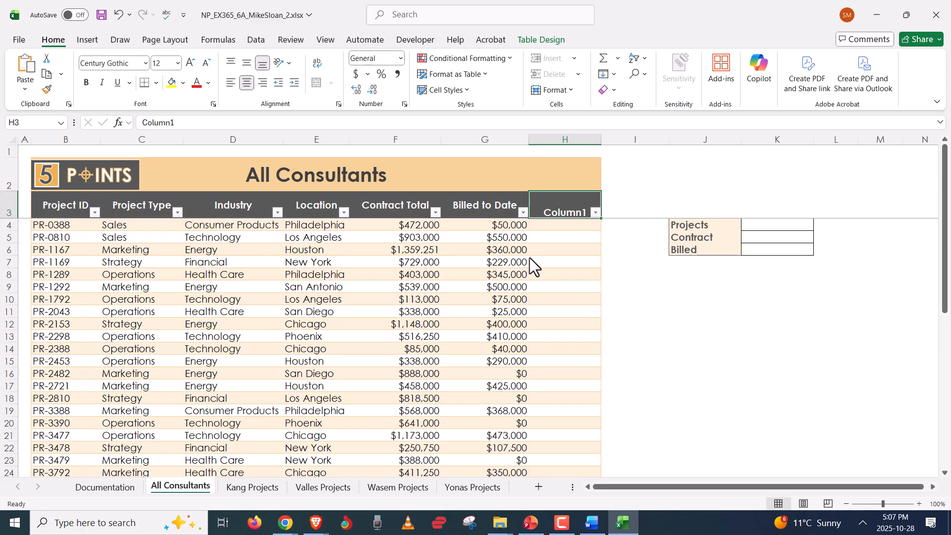
# - Check item 10 in the Word instructions, return to Excel, and name the new column heading in cell H3 Amount Due
pyautogui.hotkey('alt', 'Tab')
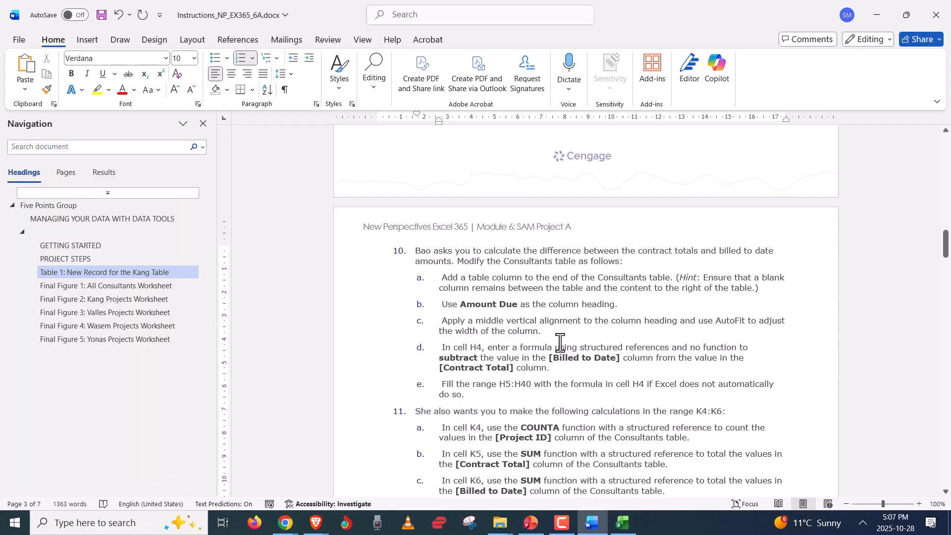
pyautogui.click(558, 277)
pyautogui.hotkey('alt', 'Tab')
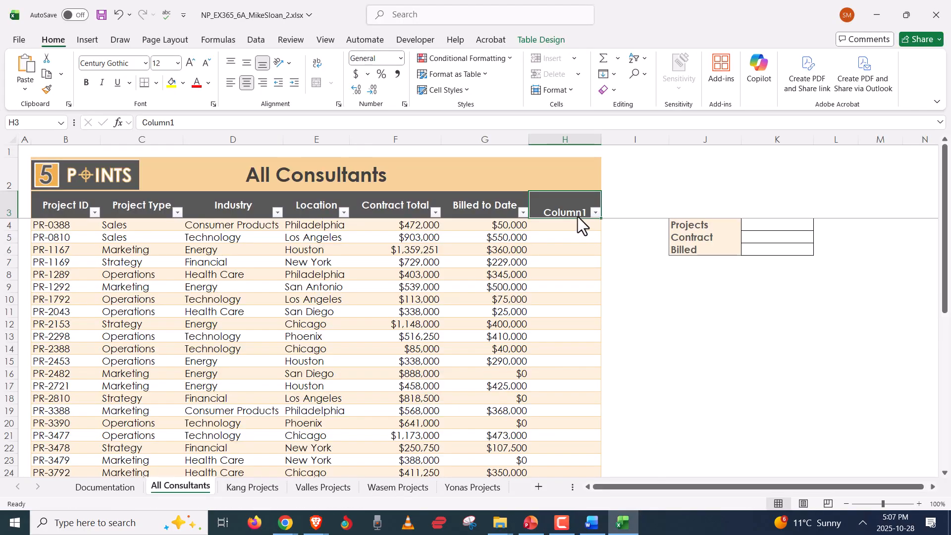
pyautogui.moveTo(187, 123); pyautogui.dragTo(122, 124)
pyautogui.write('Am')
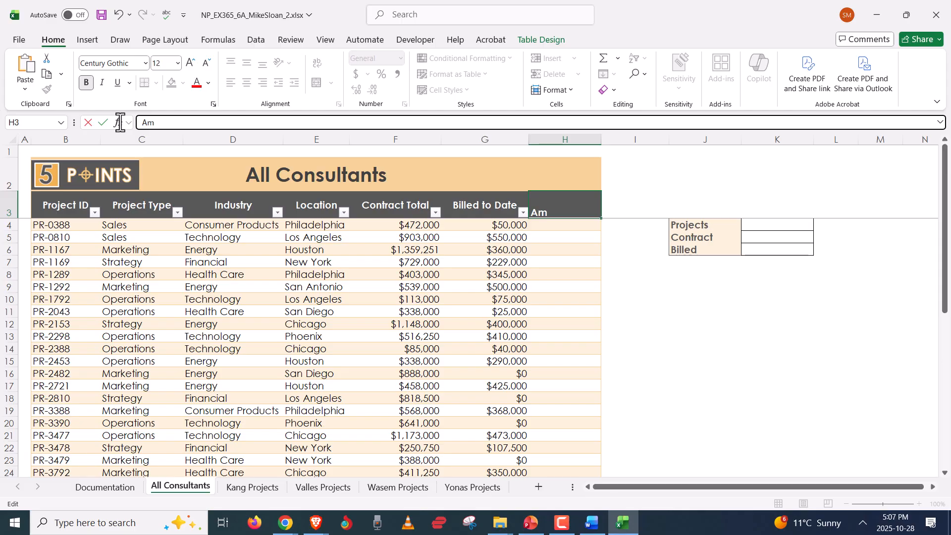
pyautogui.write('ount Due')
pyautogui.press('Return')
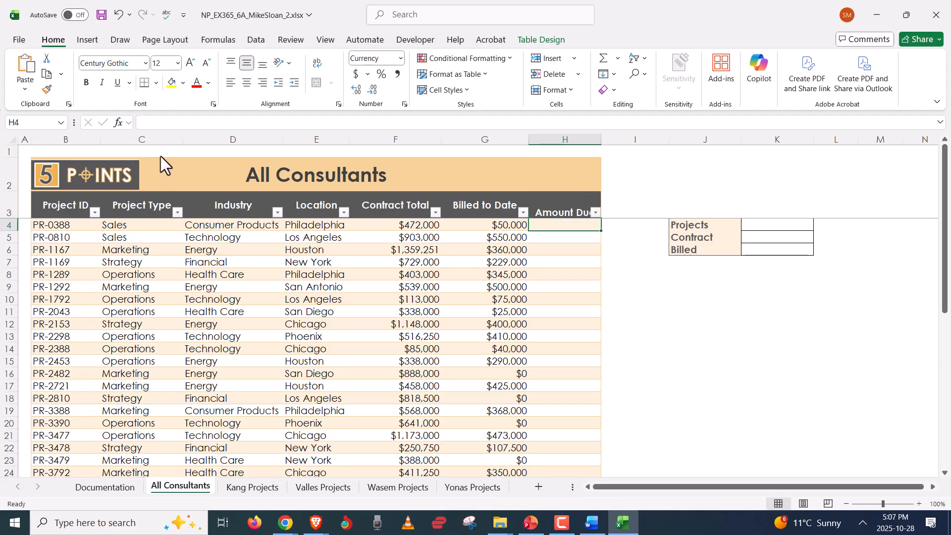
# - Recheck the Word instructions, compare the other headings' alignment in Excel, and apply middle vertical alignment to the Amount Due heading in H3
pyautogui.hotkey('alt', 'Tab')
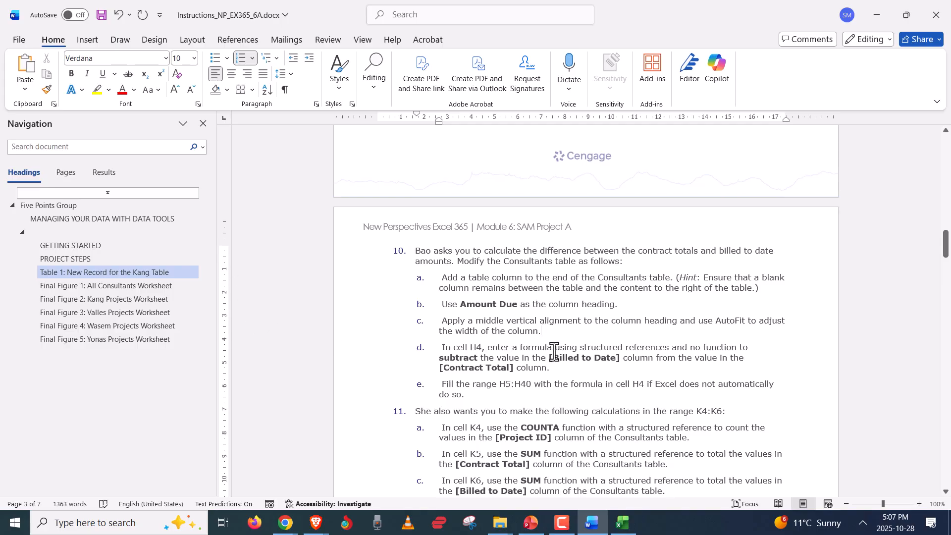
pyautogui.hotkey('alt', 'Tab')
pyautogui.click(471, 212)
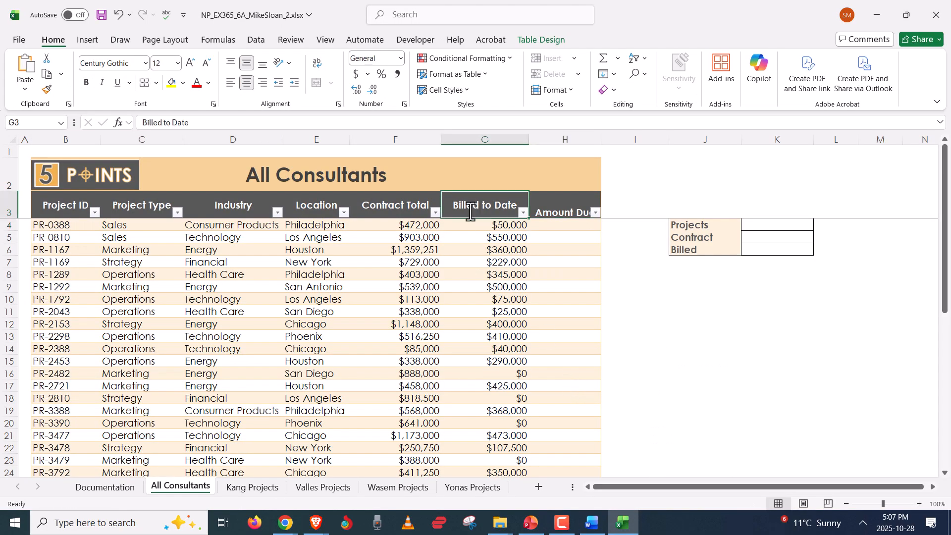
pyautogui.click(404, 213)
pyautogui.click(315, 218)
pyautogui.click(236, 221)
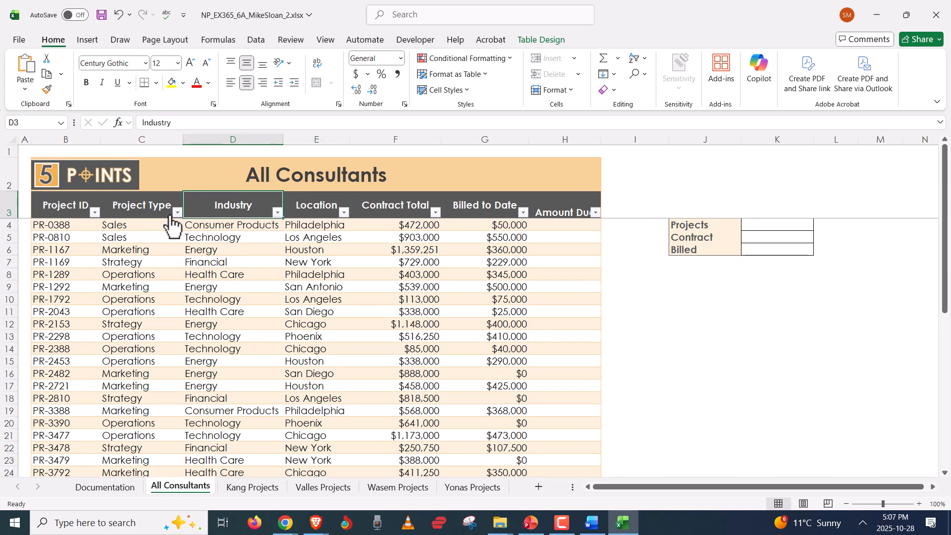
pyautogui.click(592, 211)
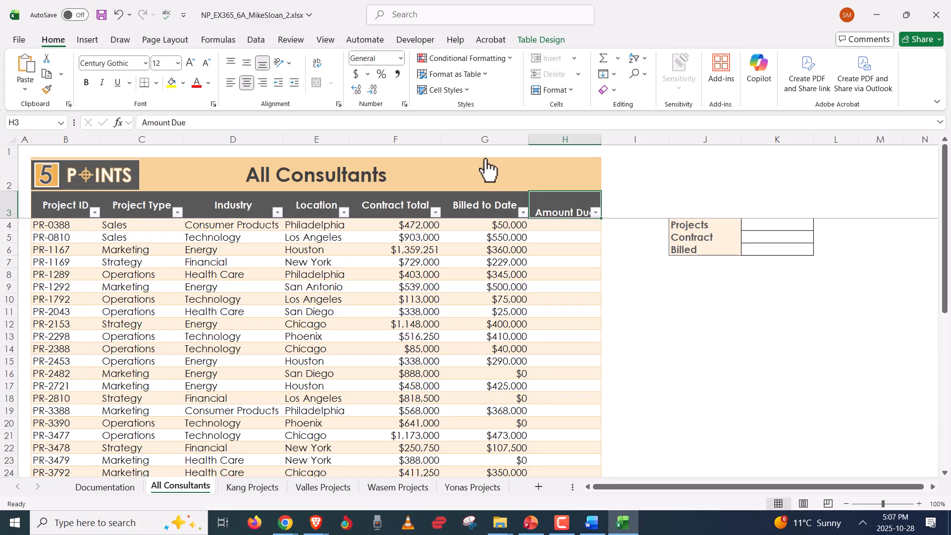
pyautogui.click(246, 65)
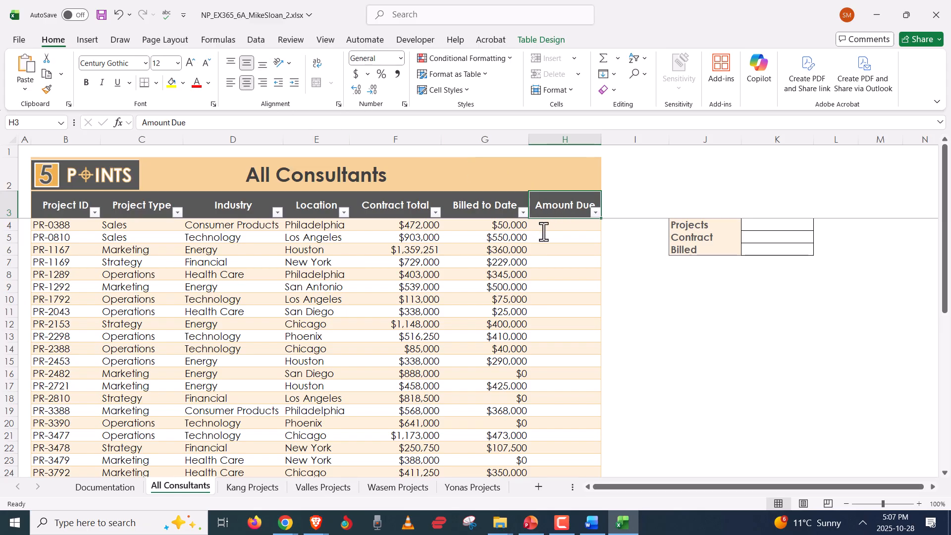
# - Switch to the Word instructions, read item 10d on the structured-reference formula, and return to cell H4 in the Excel workbook
pyautogui.hotkey('alt', 'Tab')
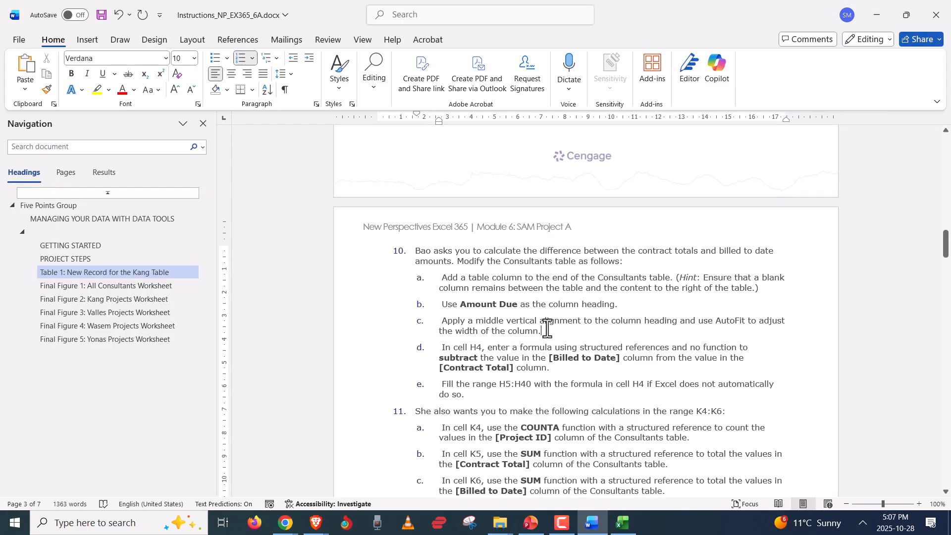
pyautogui.scroll(-1, 532, 351)
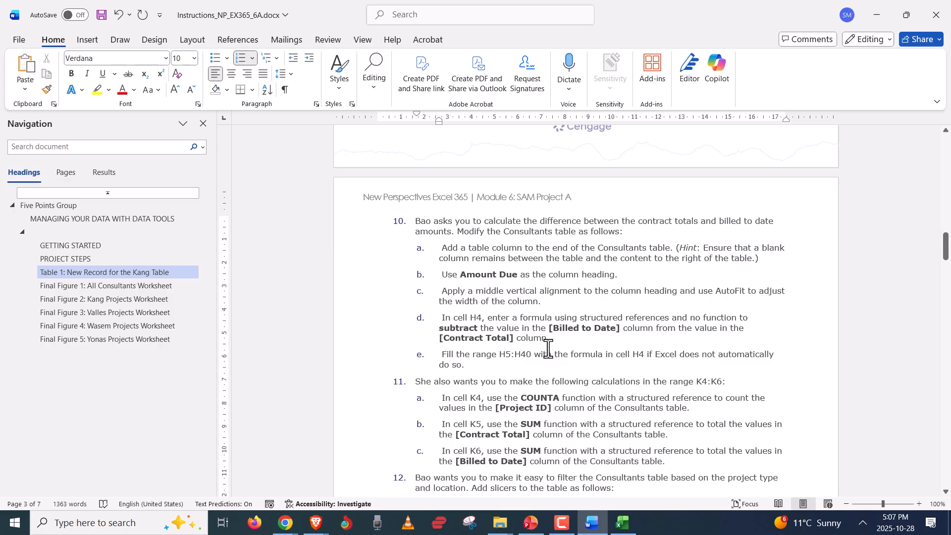
pyautogui.moveTo(556, 338); pyautogui.dragTo(436, 320)
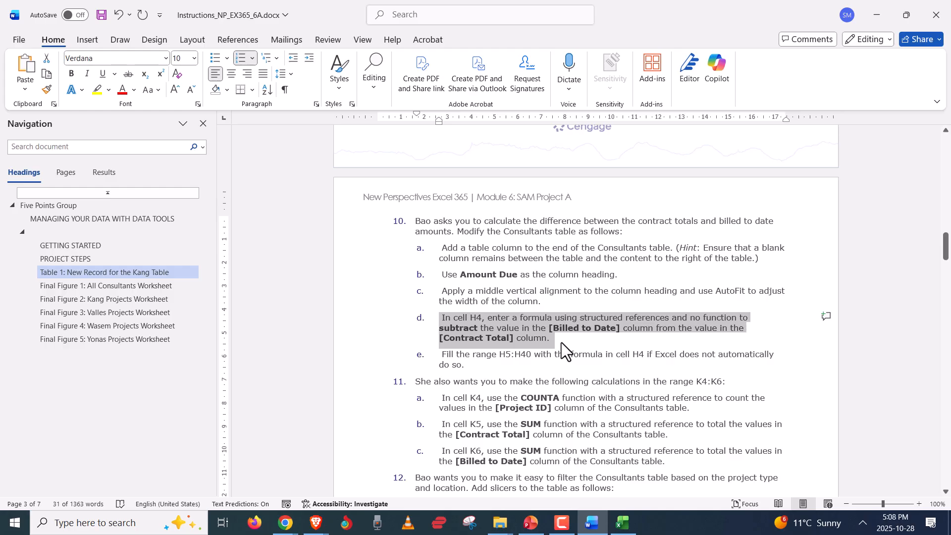
pyautogui.hotkey('alt', 'Tab')
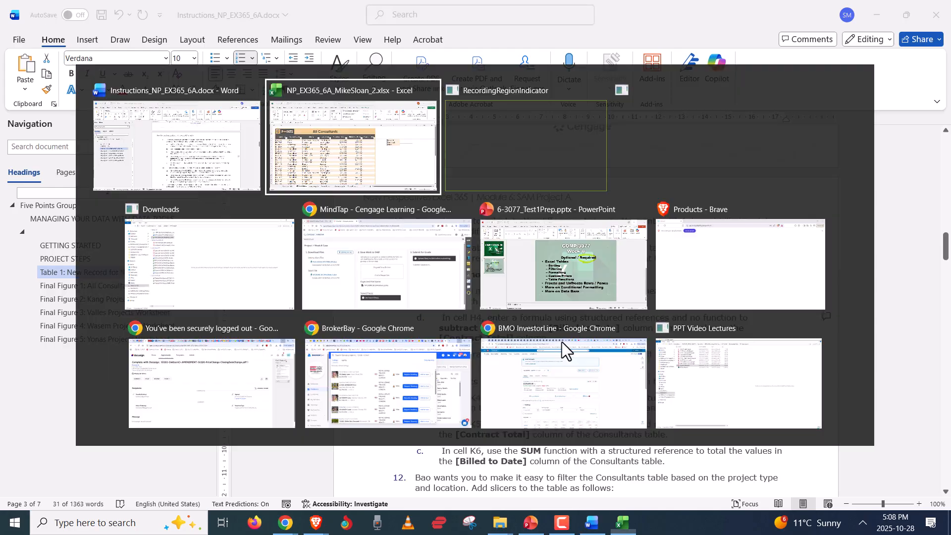
pyautogui.click(580, 230)
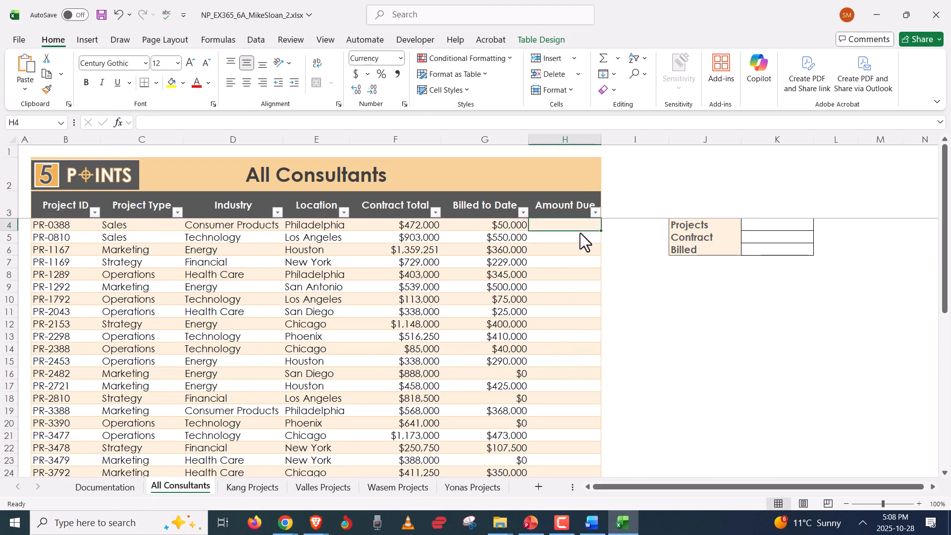
pyautogui.write('=')
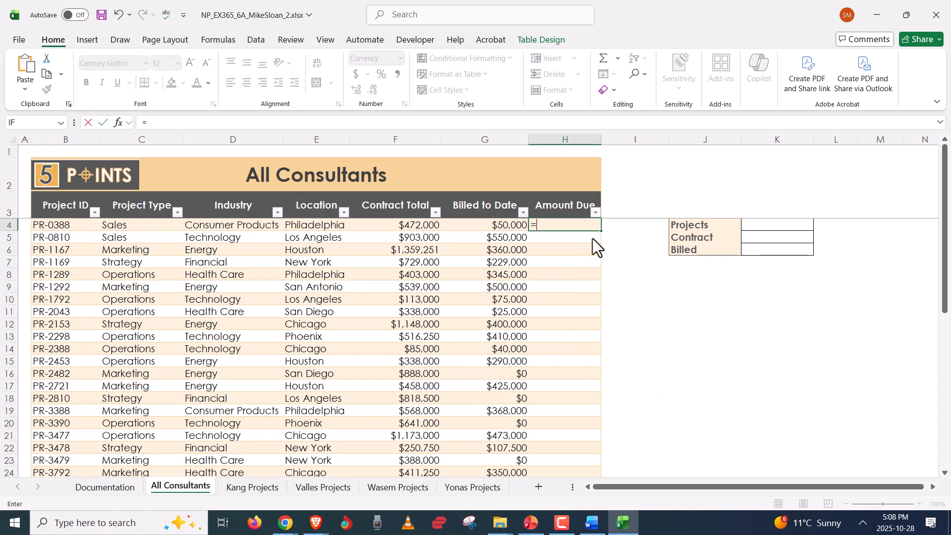
pyautogui.click(428, 227)
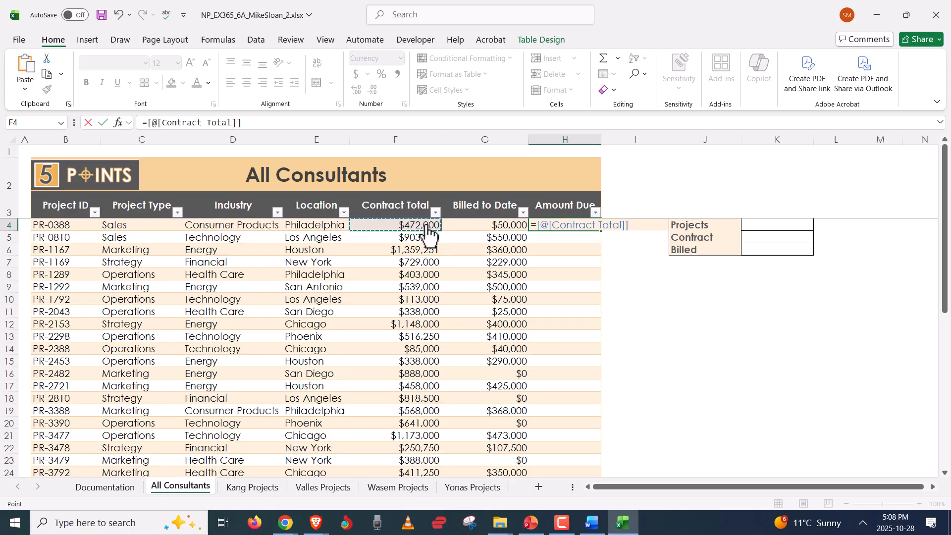
pyautogui.press('BackSpace')
pyautogui.press('BackSpace')
pyautogui.press('BackSpace')
pyautogui.press('BackSpace')
pyautogui.press('BackSpace')
pyautogui.press('BackSpace')
pyautogui.press('BackSpace')
pyautogui.press('BackSpace')
pyautogui.press('BackSpace')
pyautogui.press('BackSpace')
pyautogui.press('BackSpace')
pyautogui.press('BackSpace')
pyautogui.press('BackSpace')
pyautogui.press('BackSpace')
pyautogui.press('BackSpace')
pyautogui.press('BackSpace')
pyautogui.press('BackSpace')
pyautogui.press('BackSpace')
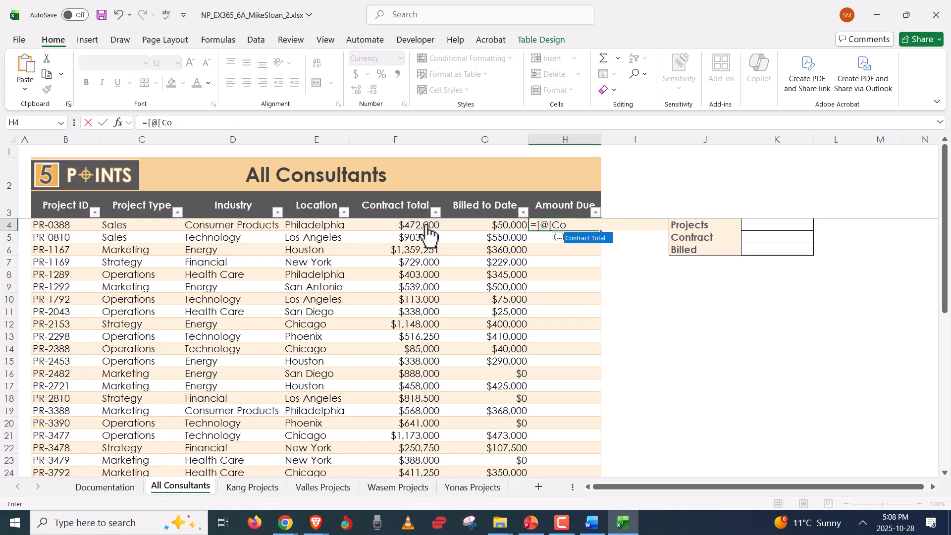
# - Try calculating the Amount Due in cell H4 with =F4-G4, review the column, and remove the formula again
pyautogui.write('=')
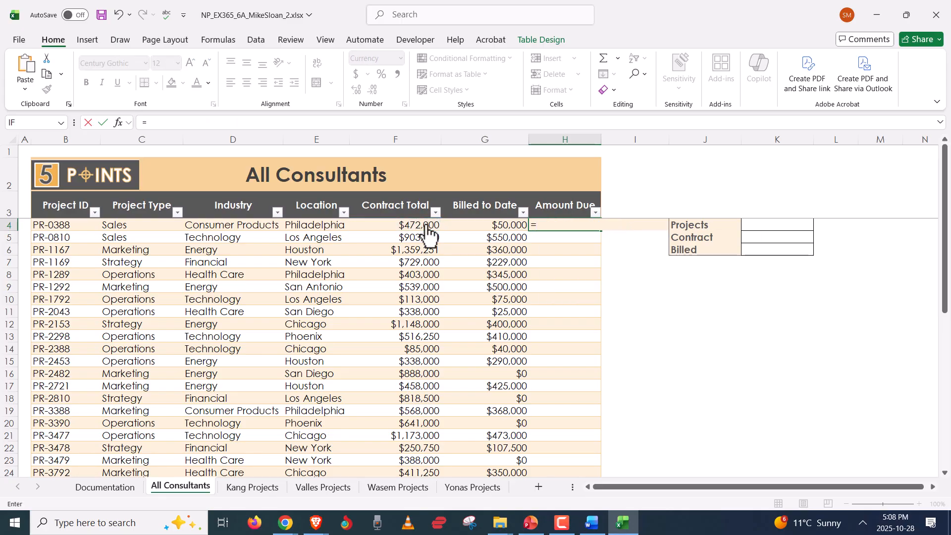
pyautogui.write('f')
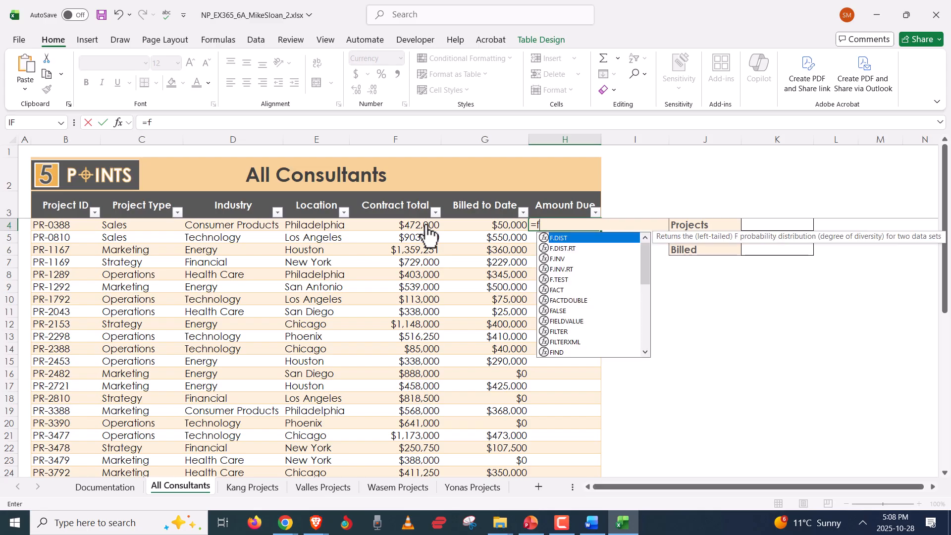
pyautogui.write('4')
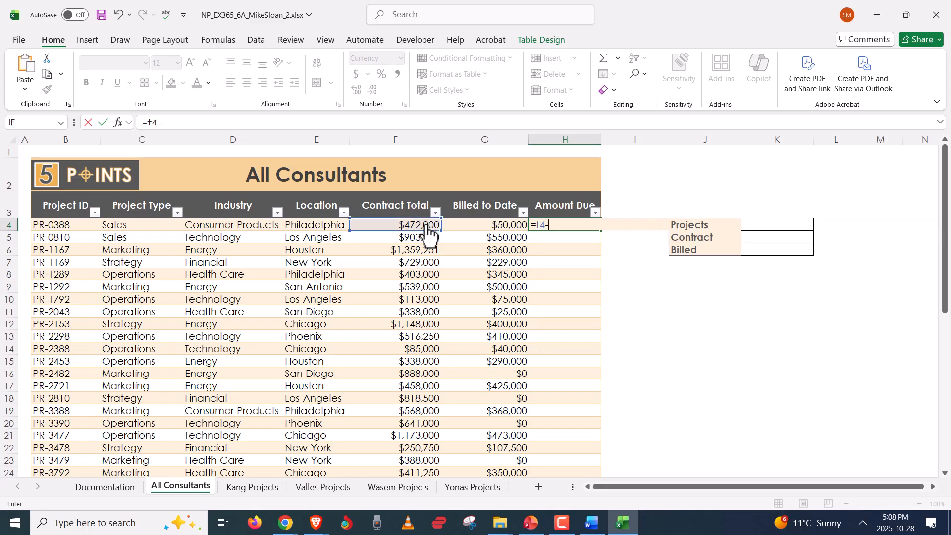
pyautogui.write('-g4')
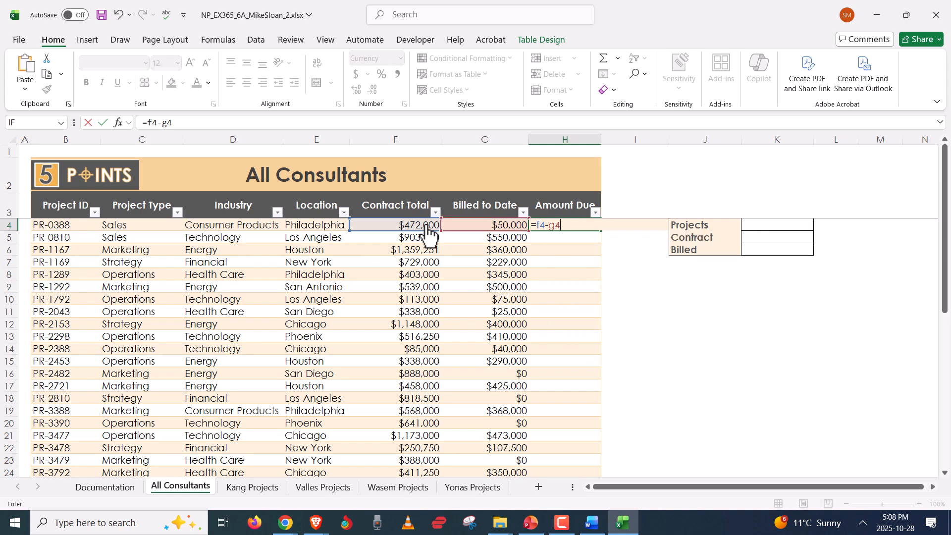
pyautogui.press('Return')
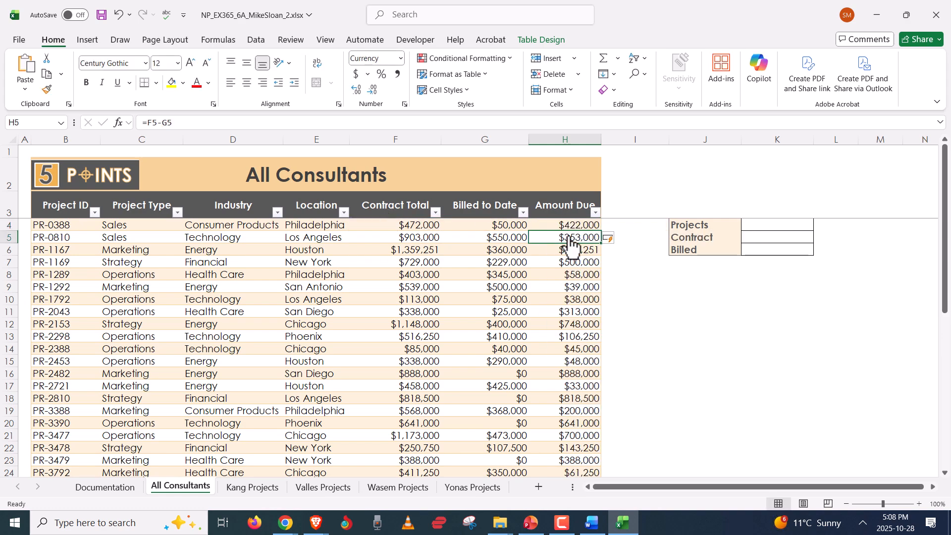
pyautogui.scroll(-7, 594, 381)
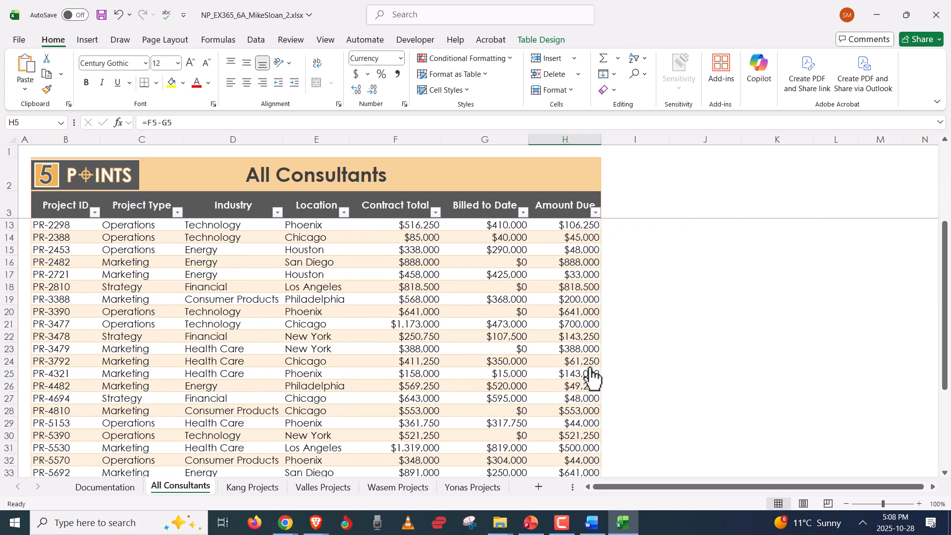
pyautogui.scroll(7, 592, 382)
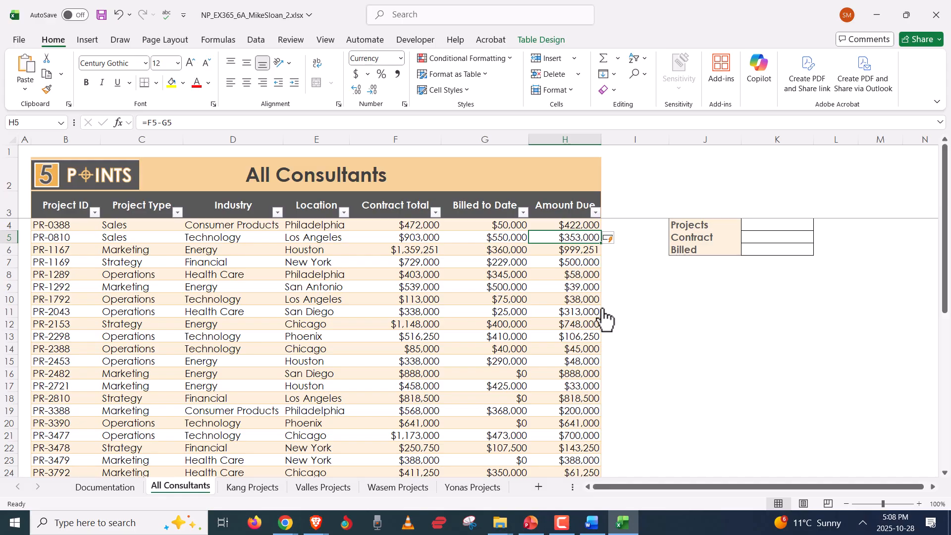
pyautogui.hotkey('ctrl', 'z')
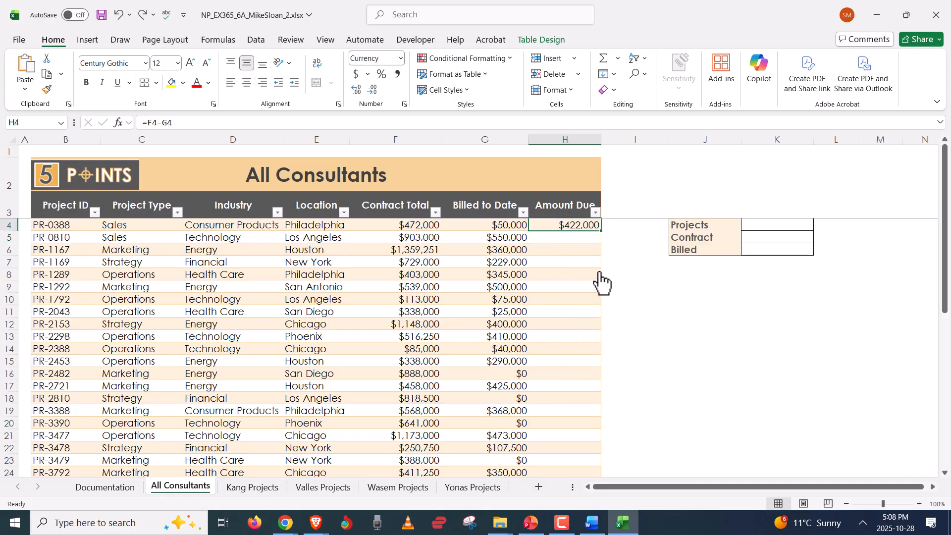
pyautogui.press('Delete')
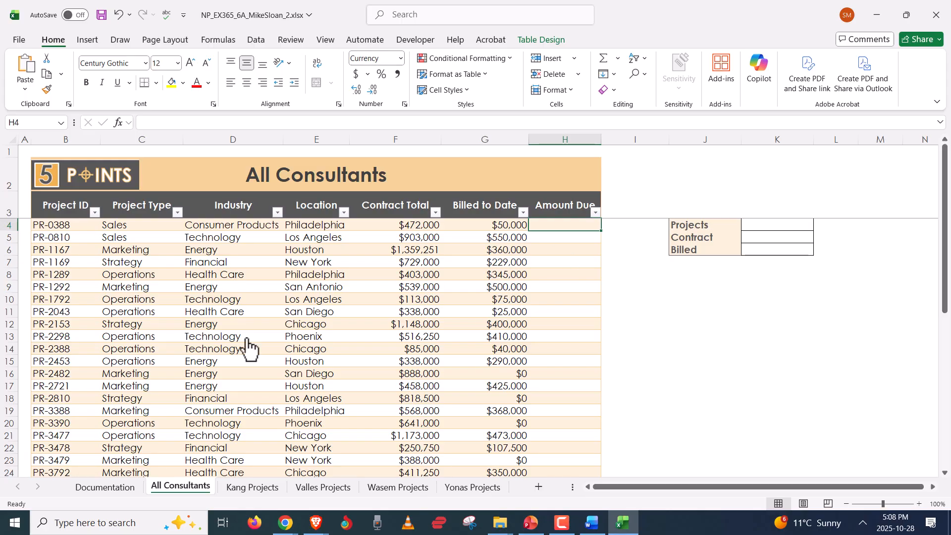
# - Enter the structured-reference formula =[@[Contract Total]]-[@[Billed to Date]] in cell H4 and check the Amount Due column down to row 40
pyautogui.click(546, 40)
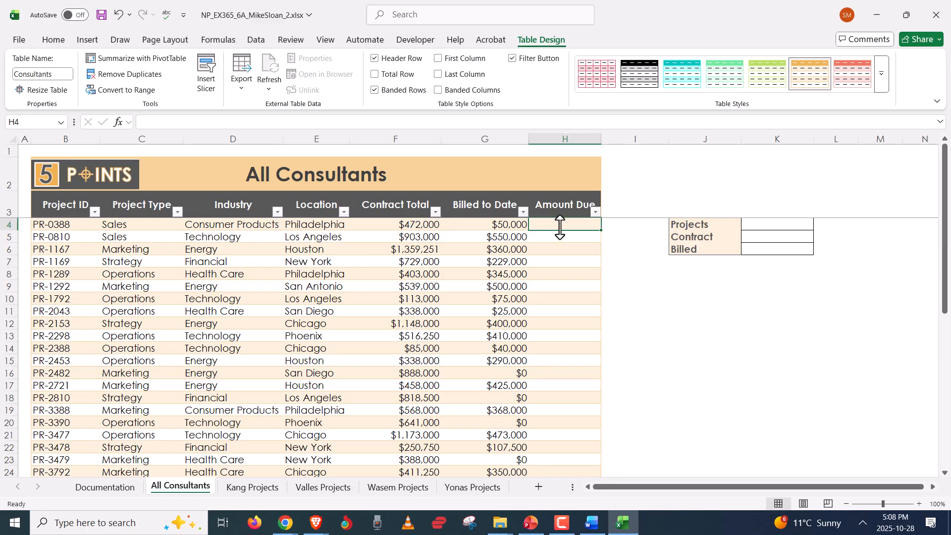
pyautogui.write('=')
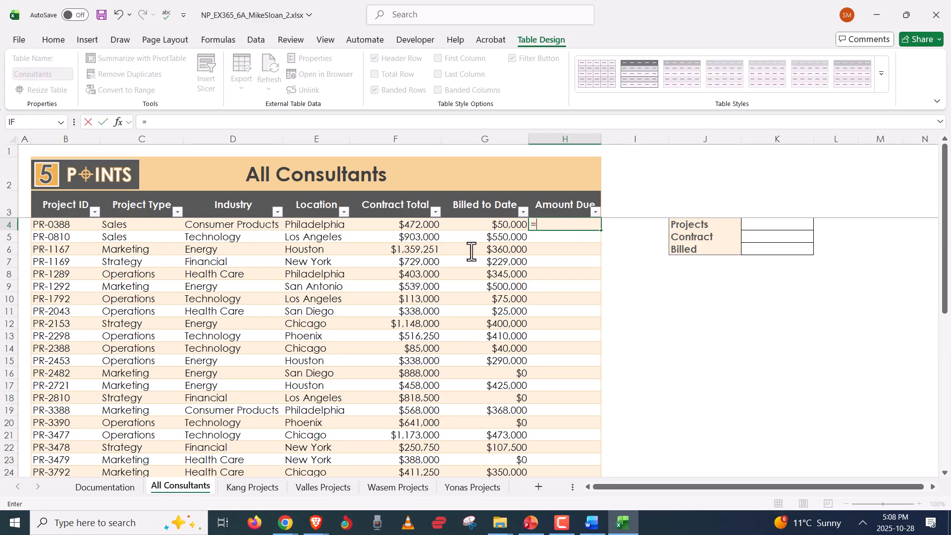
pyautogui.click(404, 226)
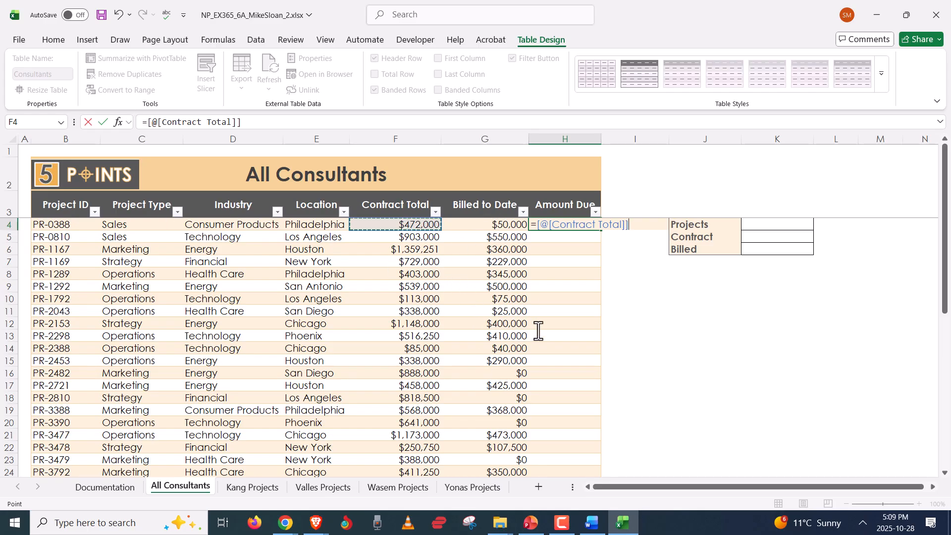
pyautogui.write('-')
pyautogui.click(473, 222)
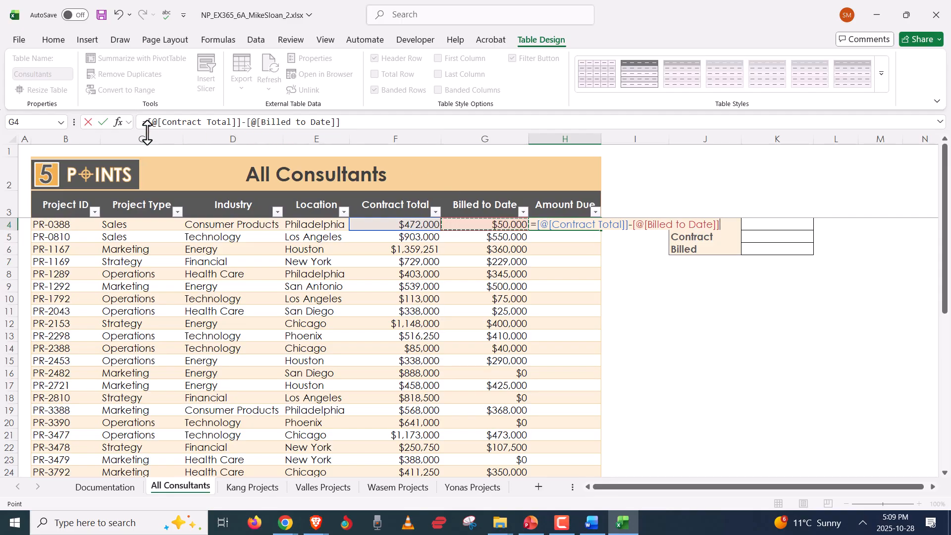
pyautogui.moveTo(240, 123); pyautogui.dragTo(129, 122)
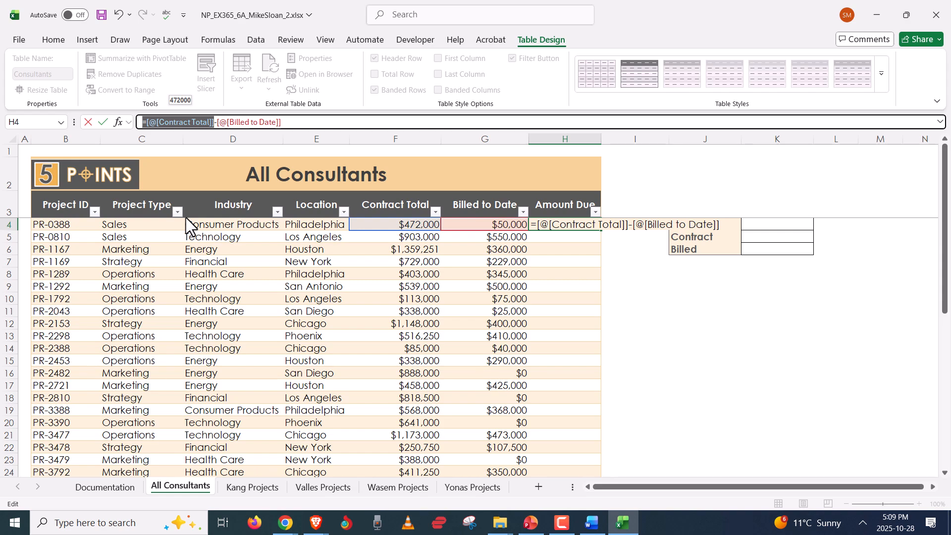
pyautogui.press('Return')
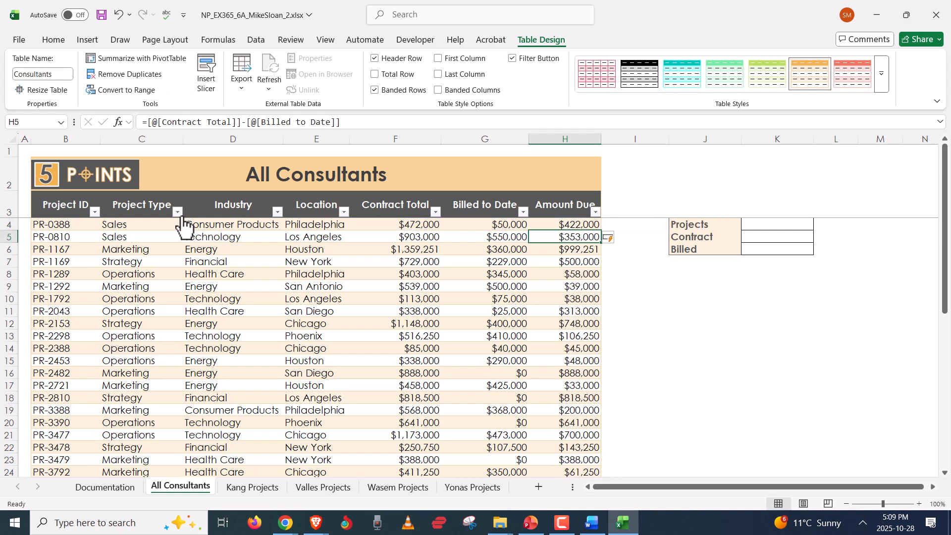
pyautogui.scroll(-7, 585, 242)
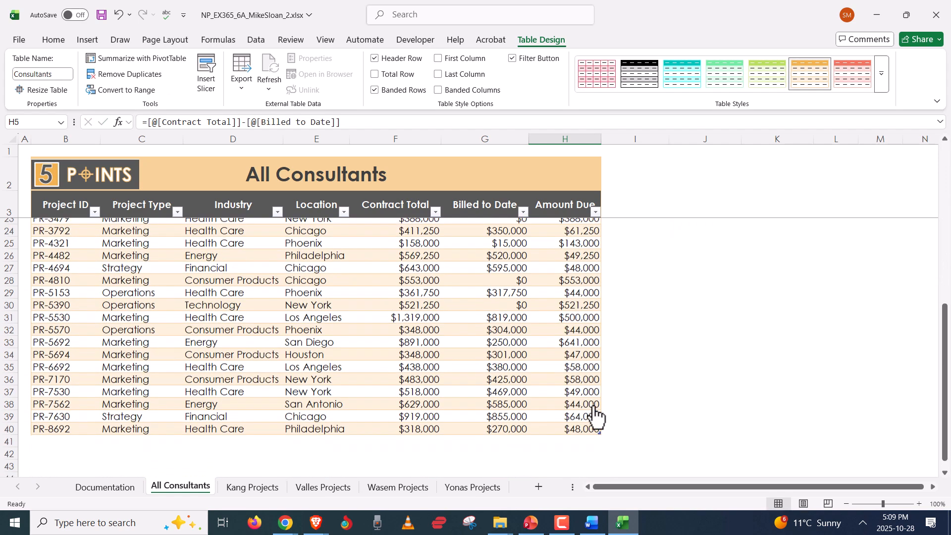
pyautogui.scroll(-2, 597, 417)
pyautogui.scroll(9, 580, 389)
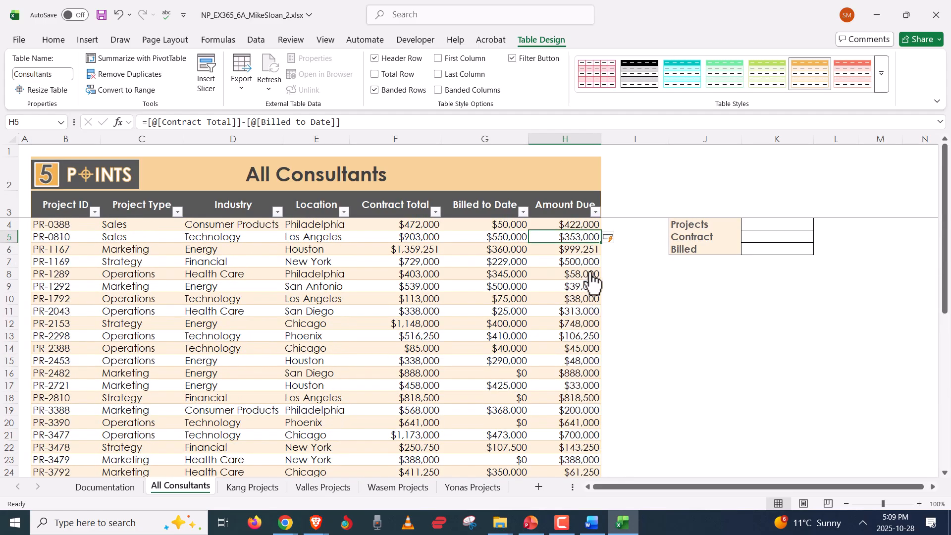
pyautogui.click(585, 225)
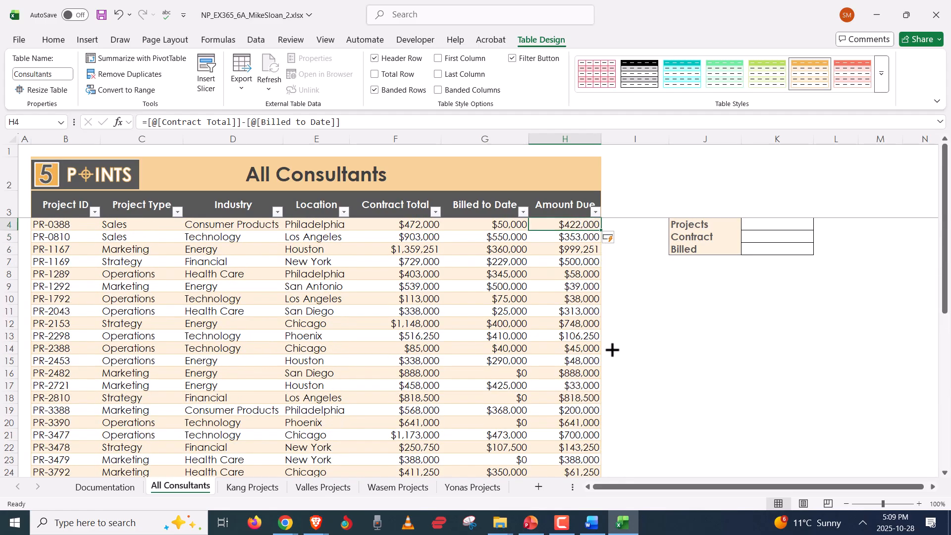
# - Reread item 10d in the Word instructions, return to Excel, and compare it with the structured-reference formula in cell H4
pyautogui.hotkey('alt', 'Tab')
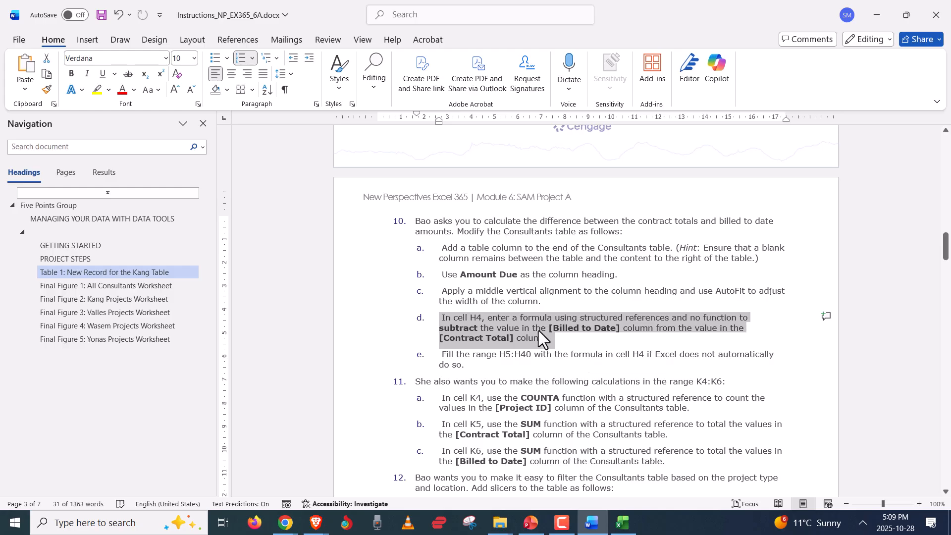
pyautogui.click(539, 332)
pyautogui.moveTo(573, 335); pyautogui.dragTo(425, 316)
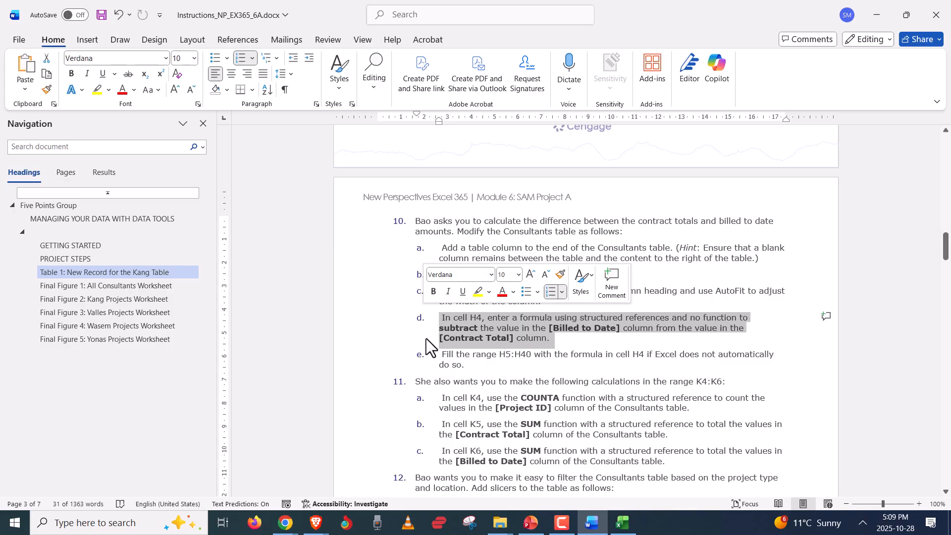
pyautogui.hotkey('alt', 'Tab')
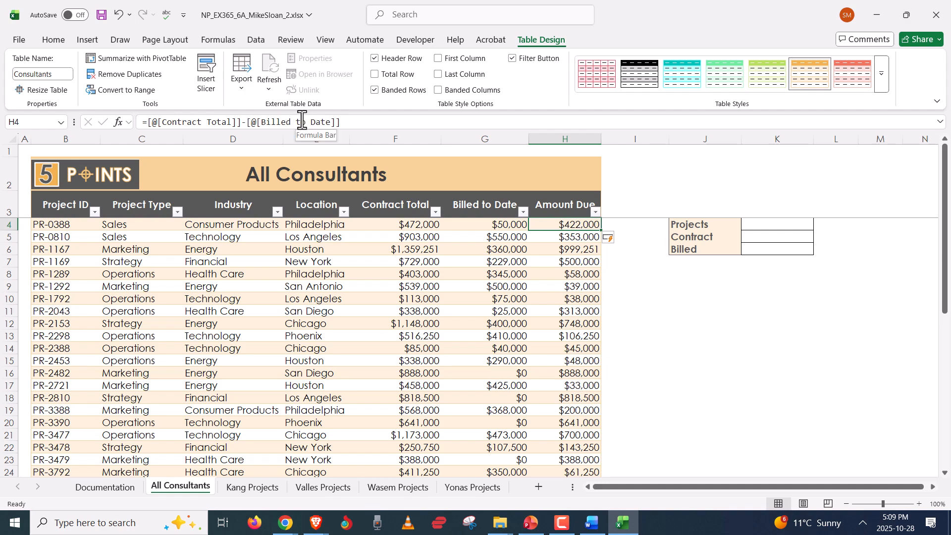
# - Switch to the Word instructions and read item 10e about filling the range H5:H40 with the formula
pyautogui.hotkey('alt', 'Tab')
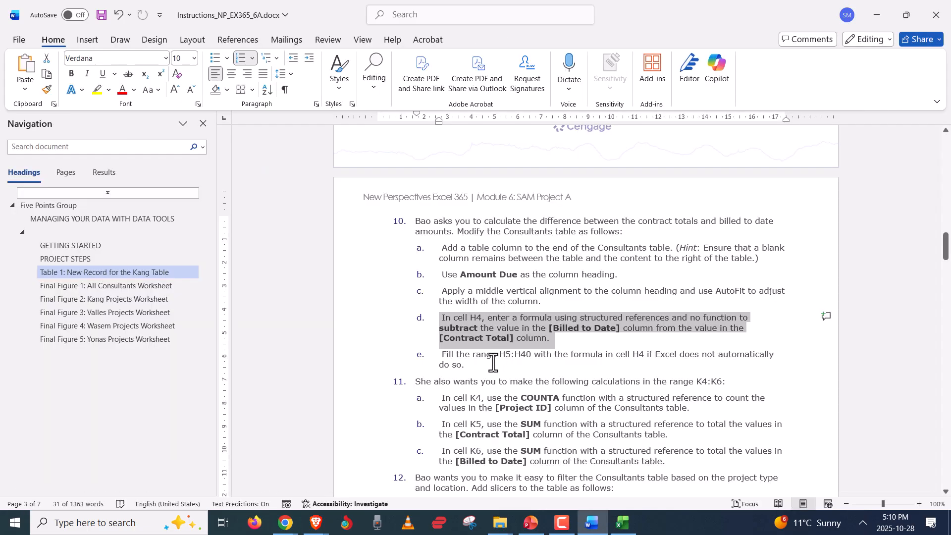
pyautogui.click(493, 363)
pyautogui.moveTo(470, 365); pyautogui.dragTo(422, 355)
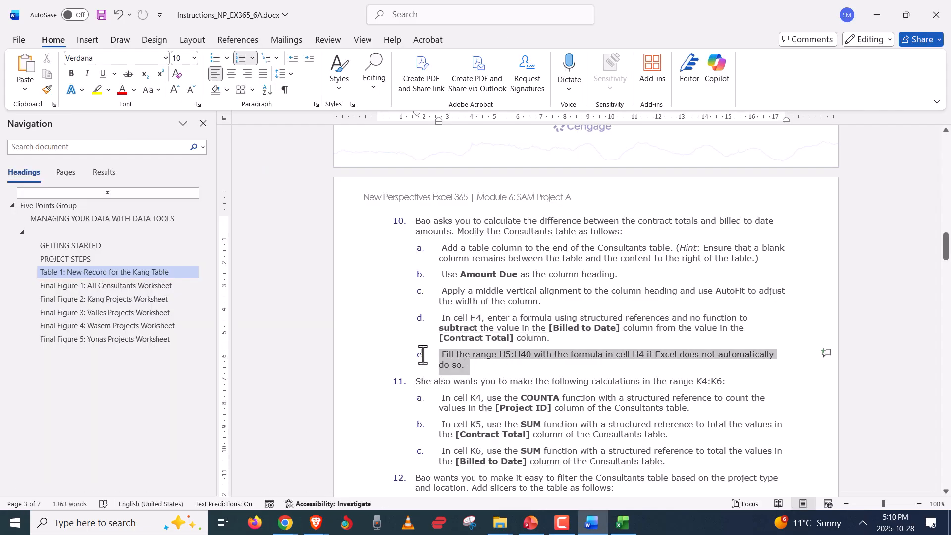
pyautogui.click(628, 368)
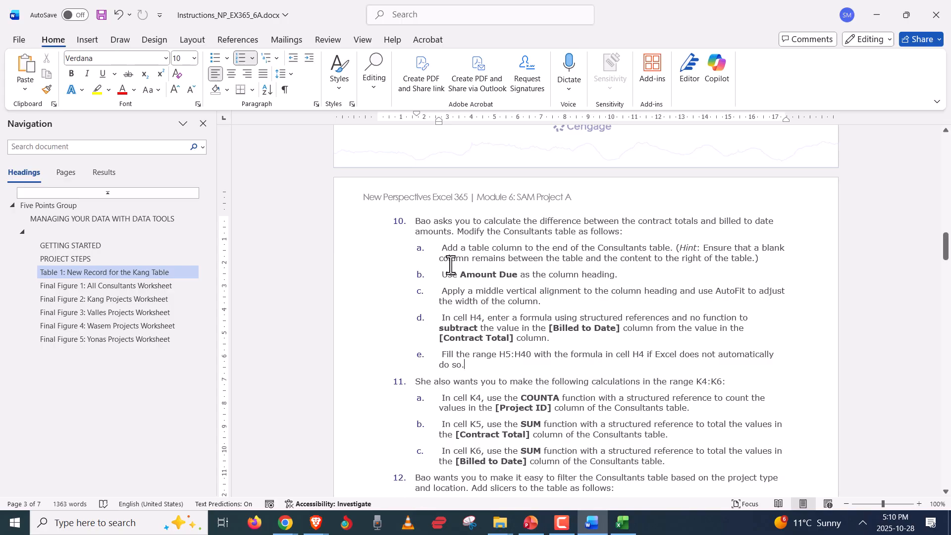
pyautogui.scroll(-2, 493, 366)
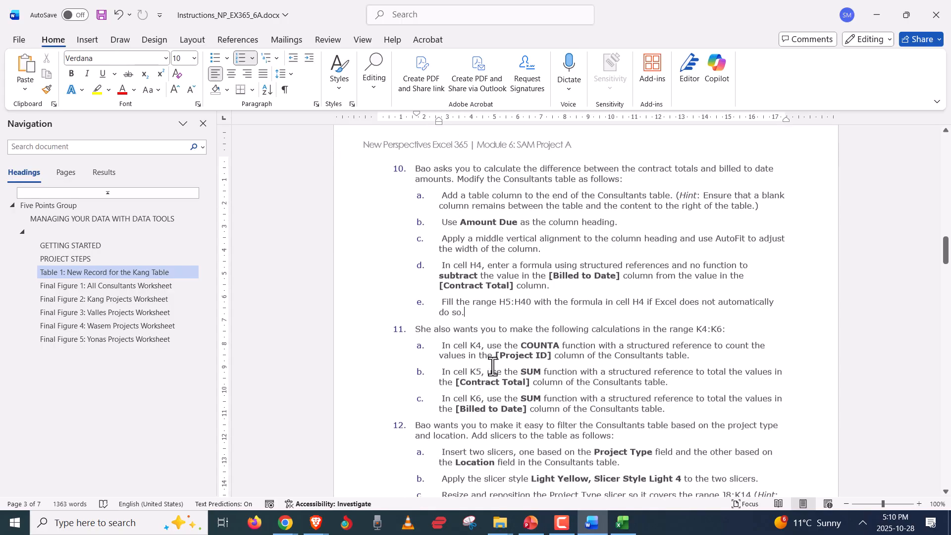
# - Return to the Excel workbook and check that the Amount Due formula fills the column, glancing once more at the Word instructions
pyautogui.hotkey('alt', 'Tab')
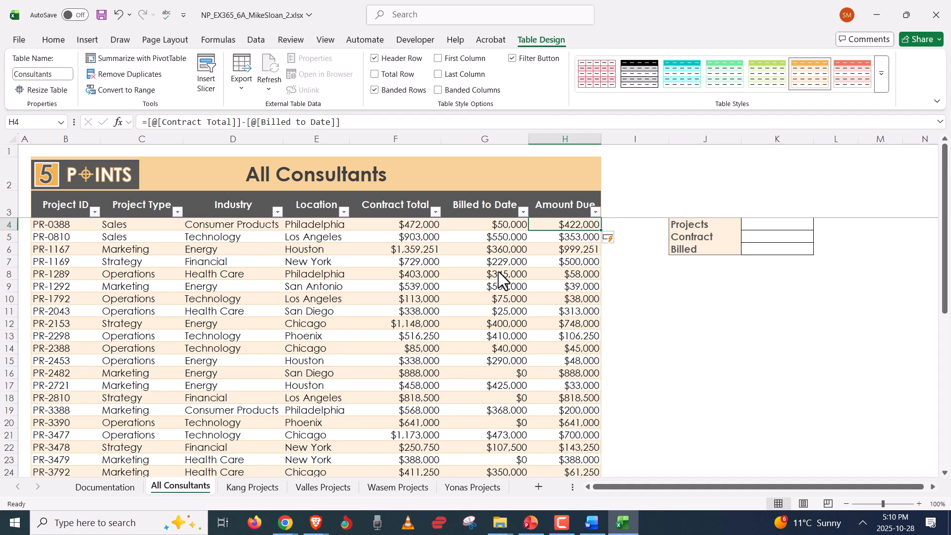
pyautogui.hotkey('alt', 'Tab')
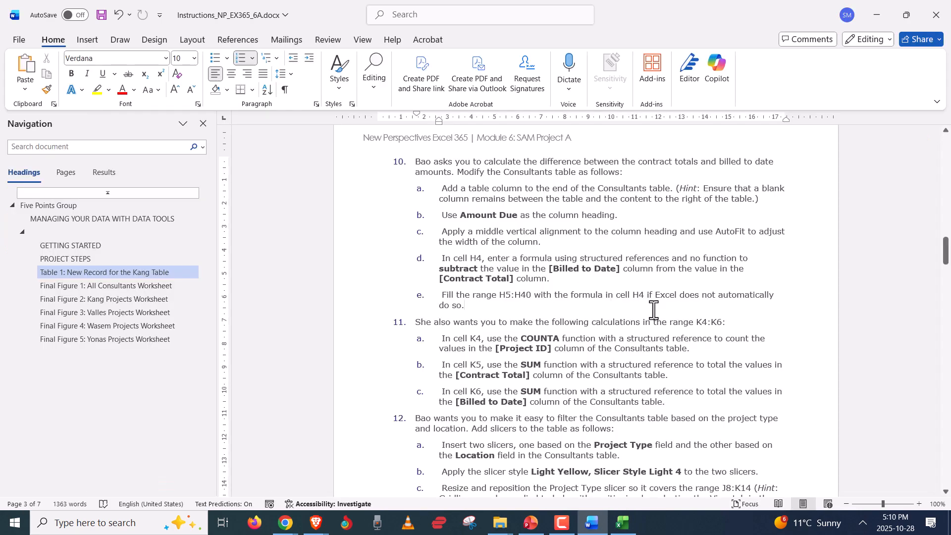
pyautogui.scroll(-2, 639, 313)
pyautogui.hotkey('alt', 'Tab')
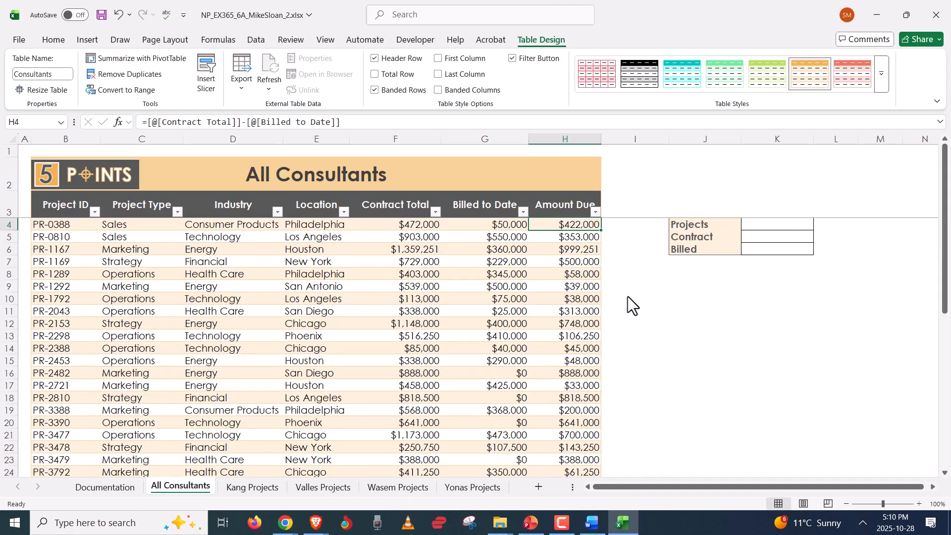
pyautogui.scroll(-10, 604, 347)
pyautogui.scroll(10, 597, 352)
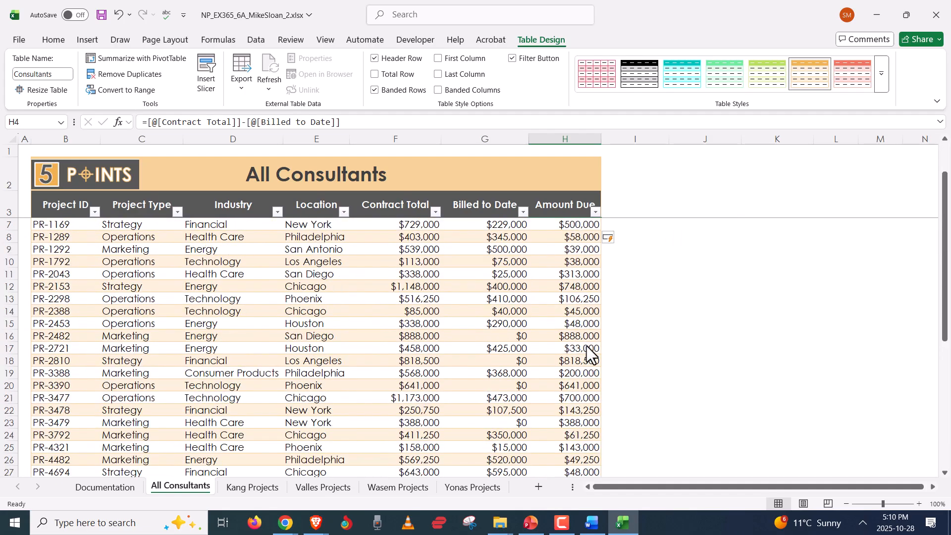
# - Read item 11 in the Word instructions and select cell K4 beside Projects on the All Consultants sheet in Excel
pyautogui.hotkey('alt', 'Tab')
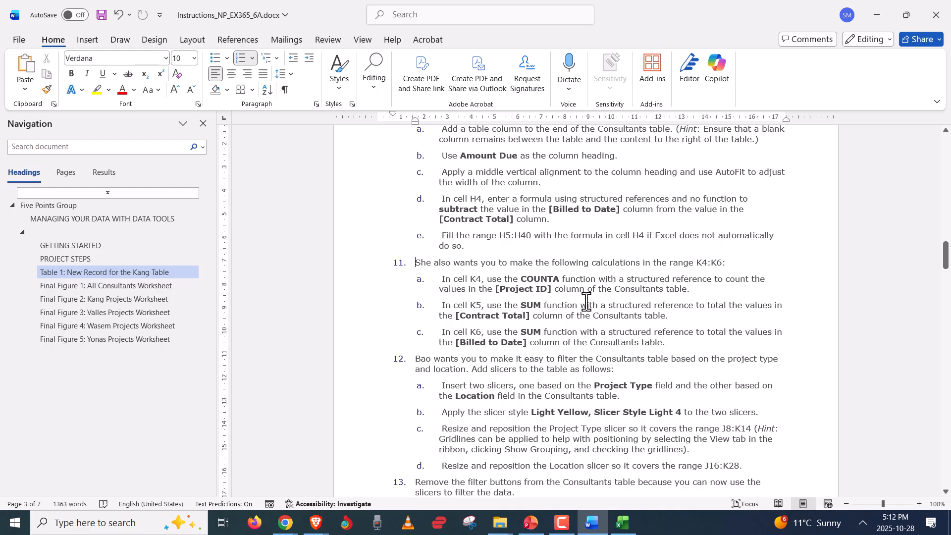
pyautogui.hotkey('alt', 'Tab')
pyautogui.click(785, 227)
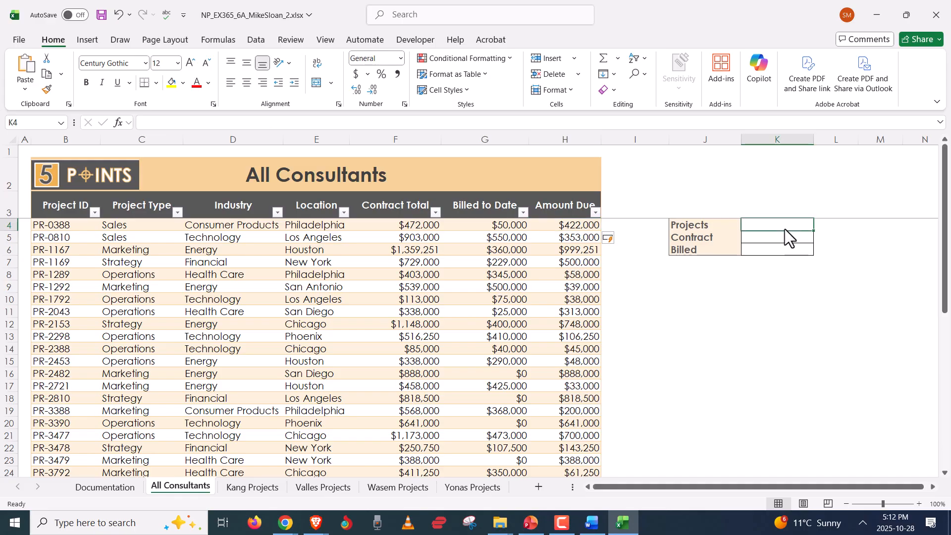
pyautogui.write('=cun')
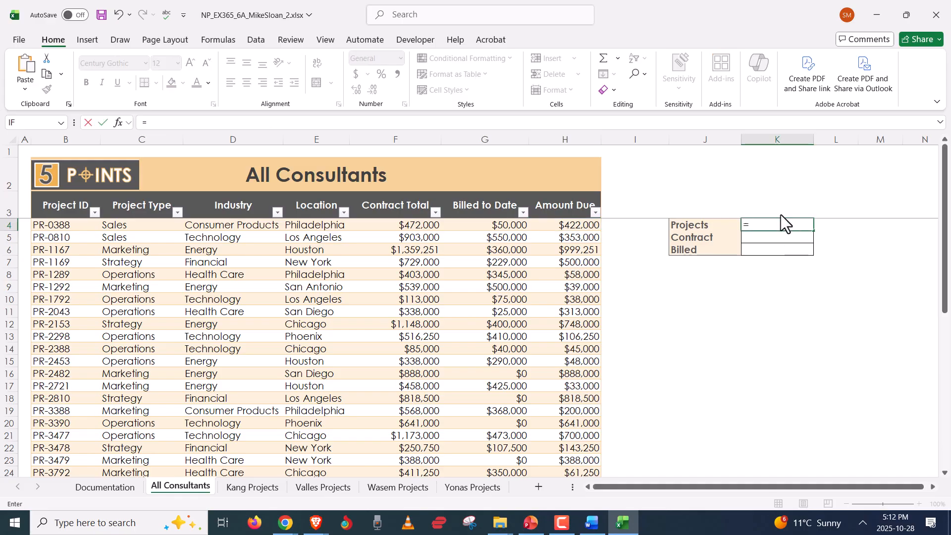
pyautogui.press('BackSpace')
pyautogui.press('BackSpace')
pyautogui.write('oun')
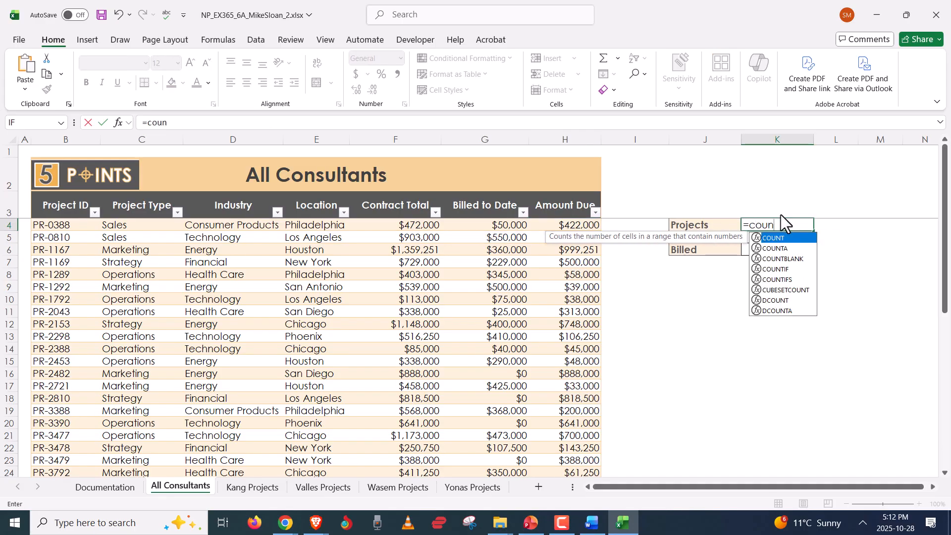
pyautogui.write('ta')
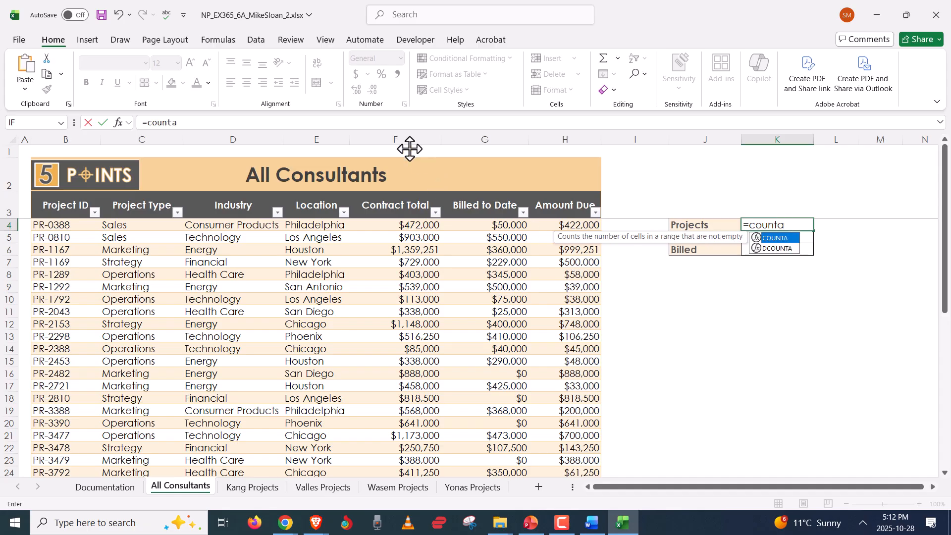
pyautogui.press('BackSpace')
pyautogui.press('BackSpace')
pyautogui.press('BackSpace')
pyautogui.press('BackSpace')
pyautogui.press('BackSpace')
pyautogui.press('BackSpace')
pyautogui.press('BackSpace')
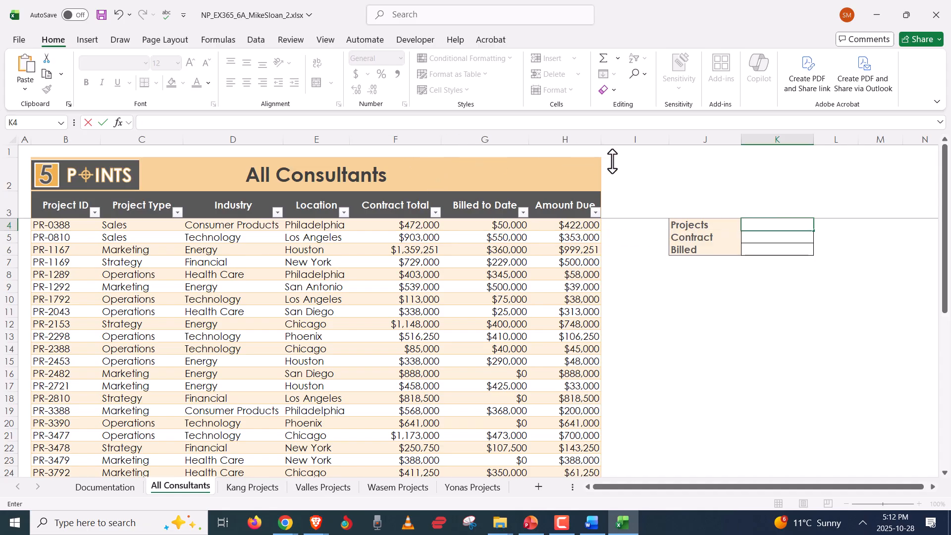
# - Find COUNTA among the statistical functions, open its arguments for cell K4, and cancel the function
pyautogui.click(231, 40)
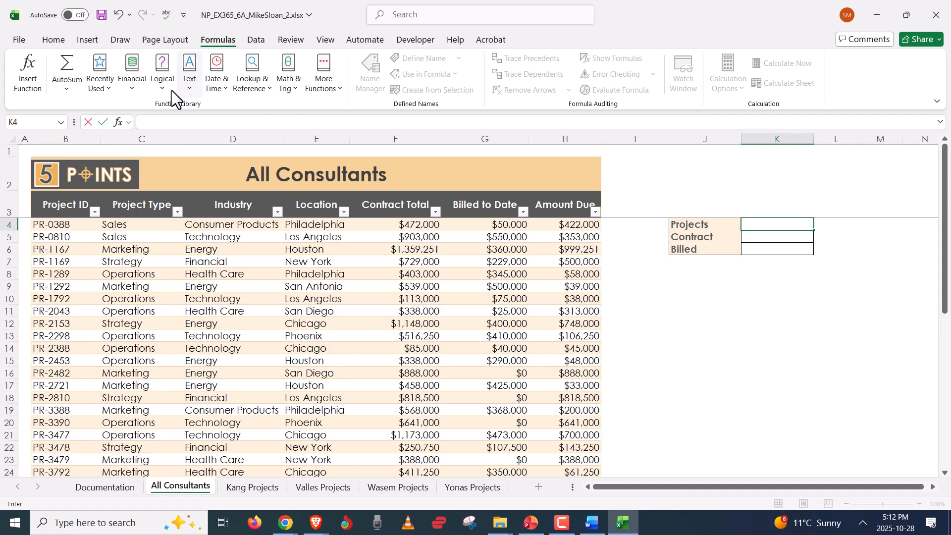
pyautogui.click(290, 89)
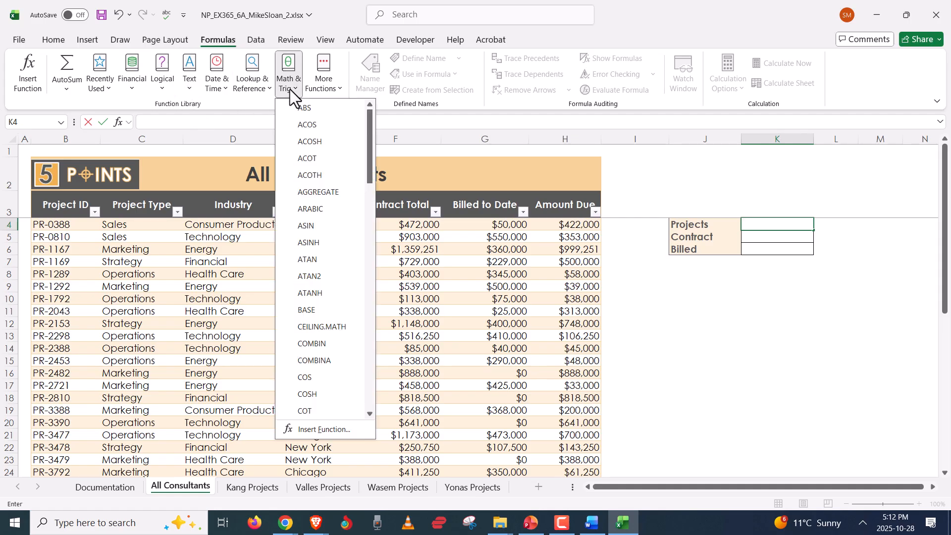
pyautogui.click(325, 82)
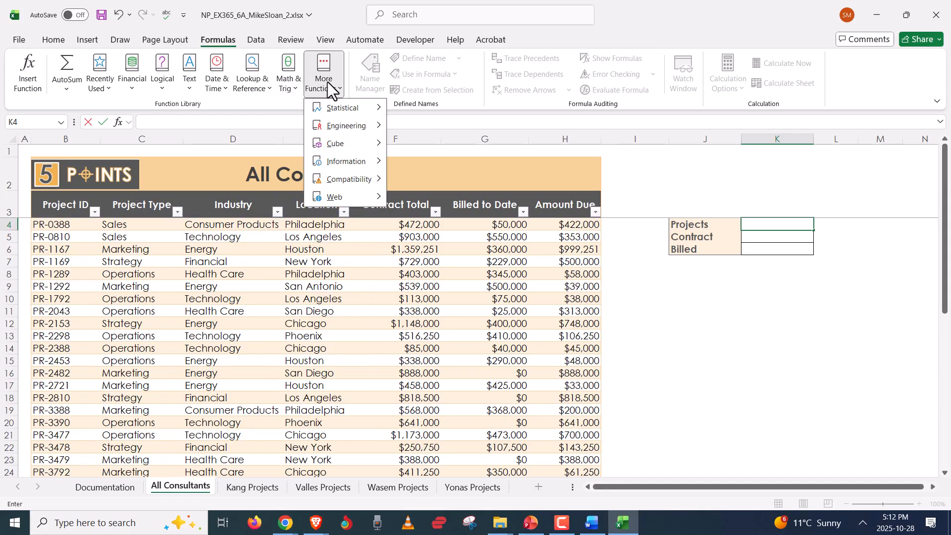
pyautogui.moveTo(355, 110)
pyautogui.scroll(-2, 468, 283)
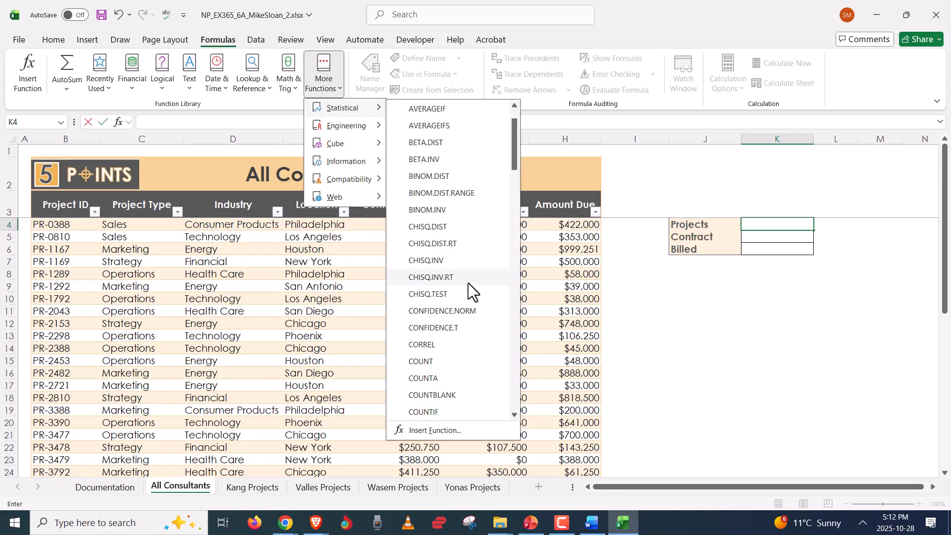
pyautogui.scroll(-1, 477, 294)
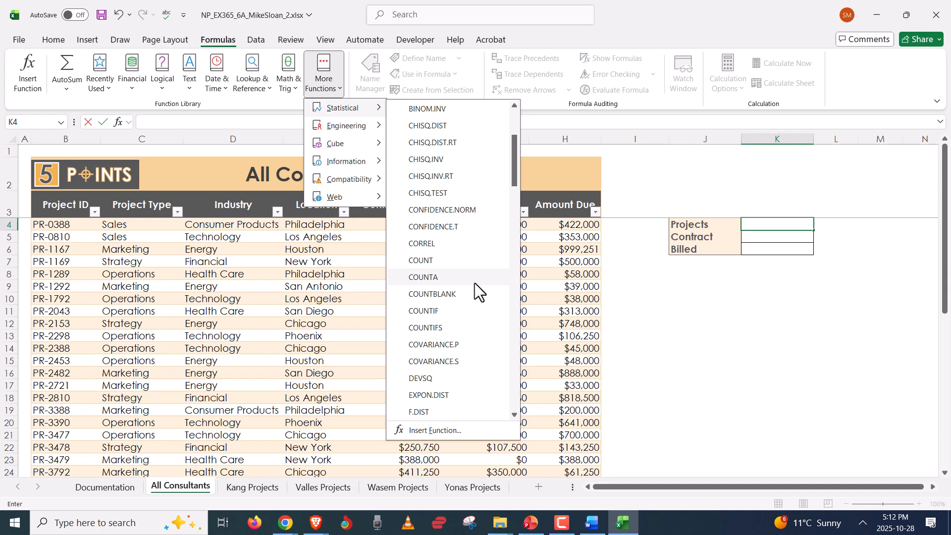
pyautogui.click(474, 280)
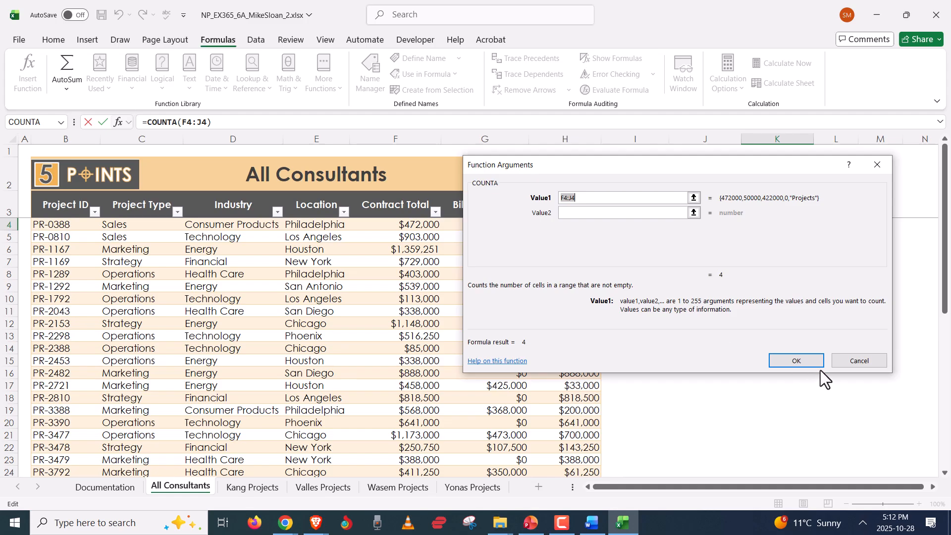
pyautogui.click(845, 359)
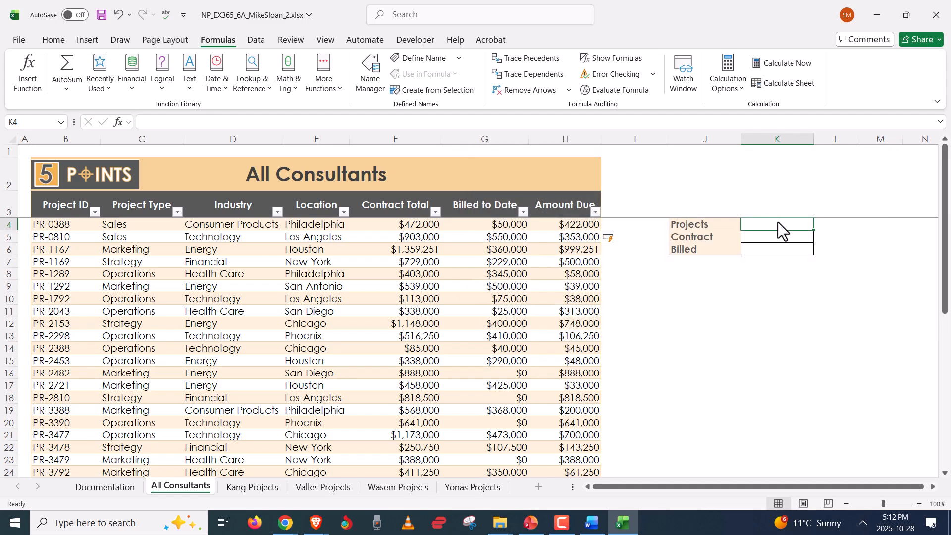
# - Start a COUNTA formula in cell K4 and open its Function Arguments dialog
pyautogui.scroll(-5, 773, 335)
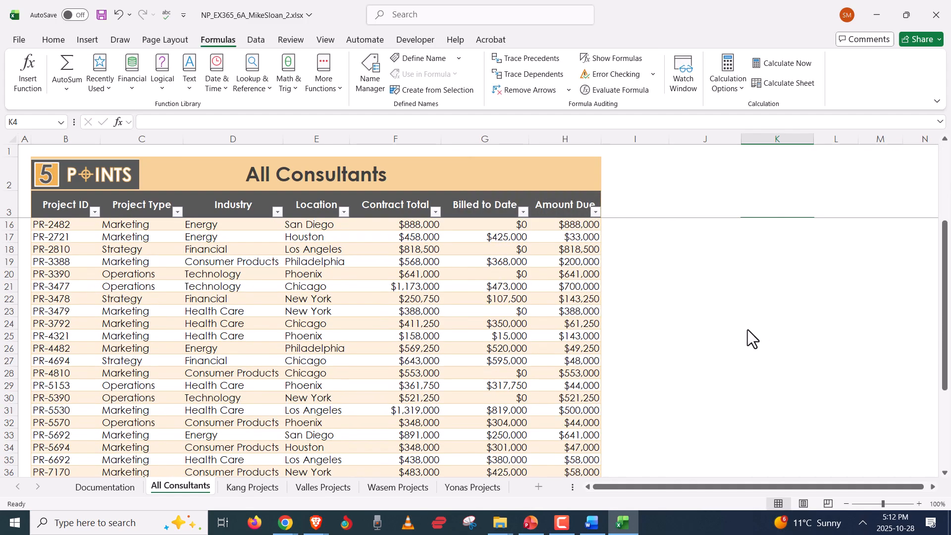
pyautogui.scroll(5, 251, 330)
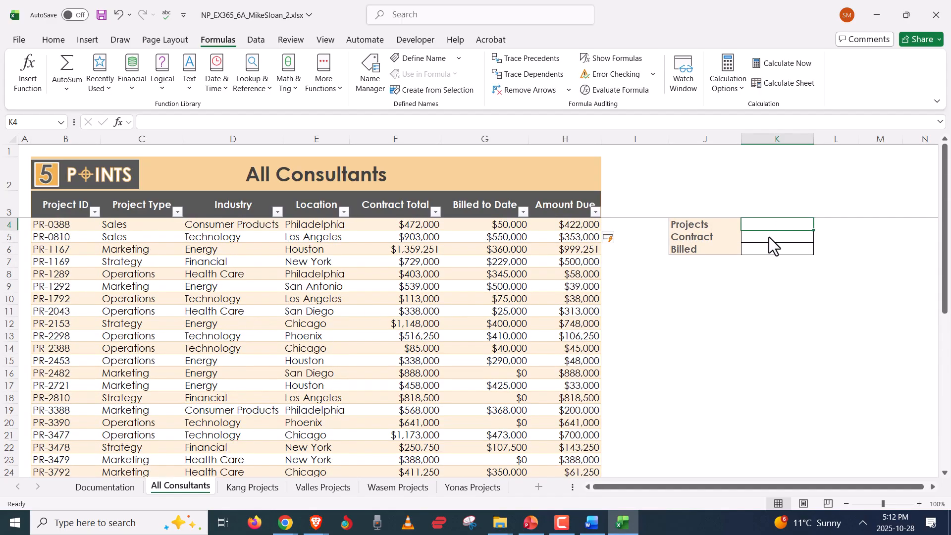
pyautogui.write('=count')
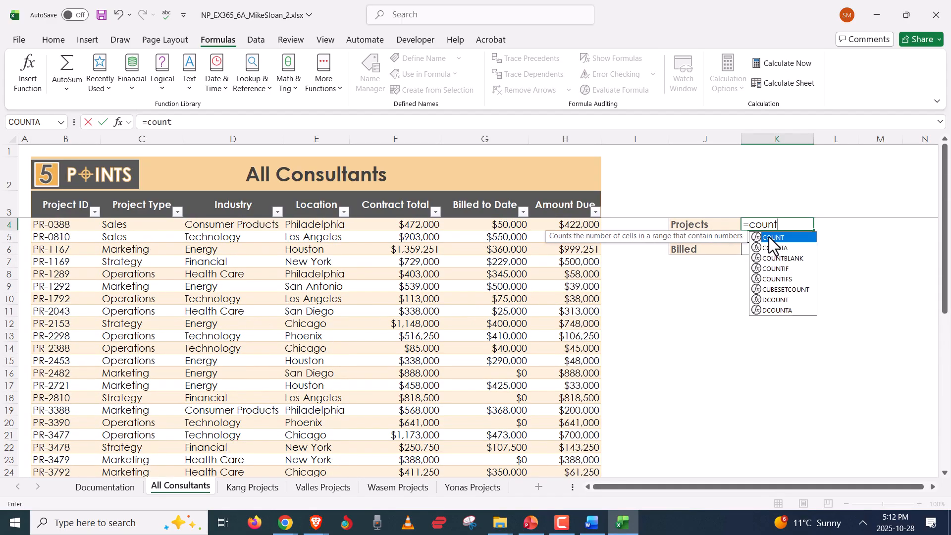
pyautogui.write('a')
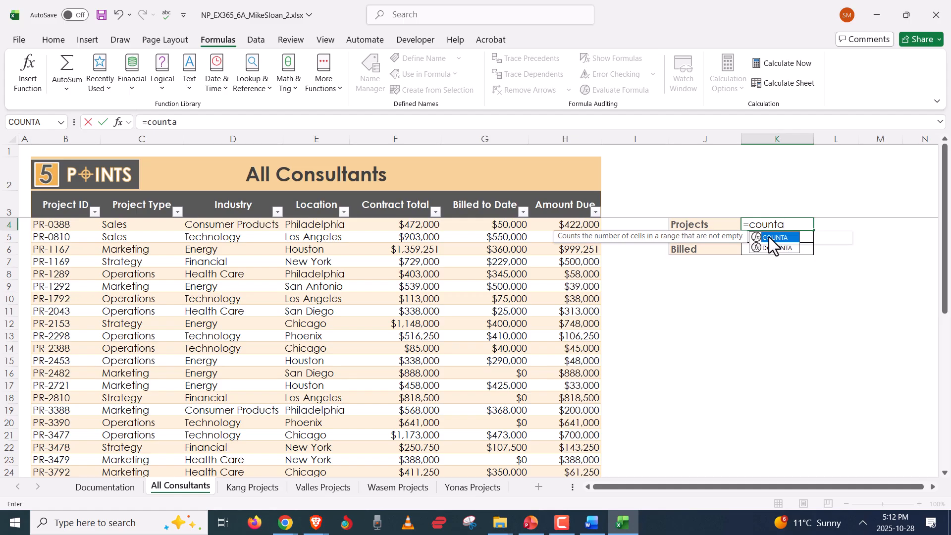
pyautogui.write('(')
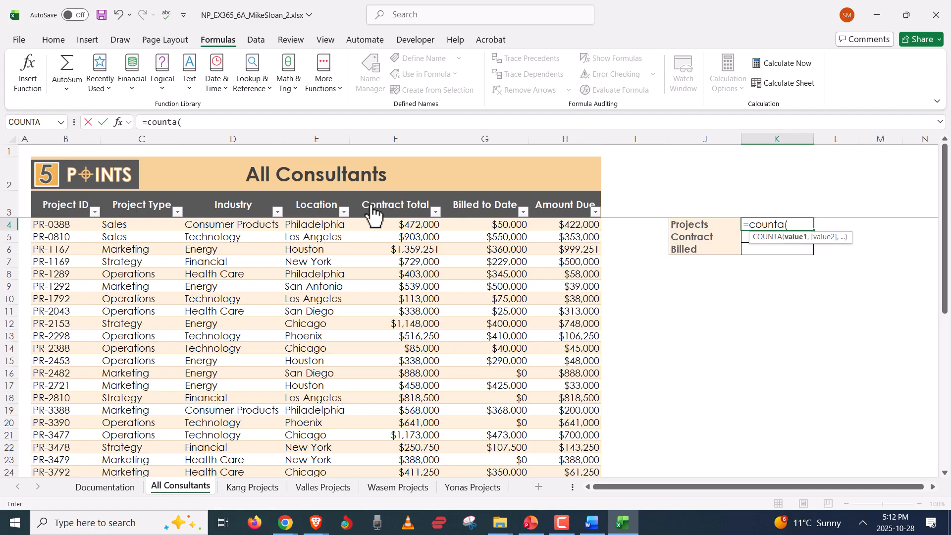
pyautogui.click(118, 122)
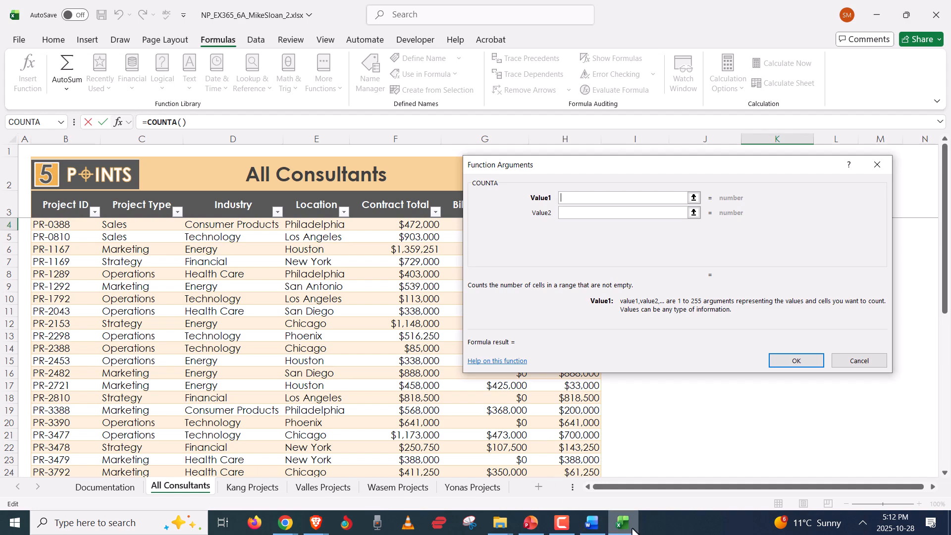
# - Recheck item 11 in the Word instructions and complete K4's COUNTA formula in Excel with the structured reference Consultants[Project ID]
pyautogui.click(592, 523)
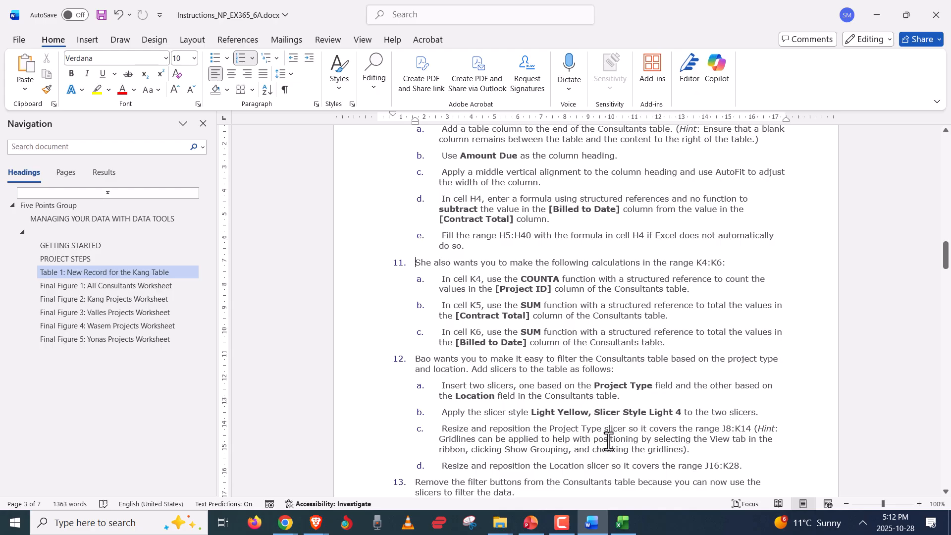
pyautogui.click(624, 523)
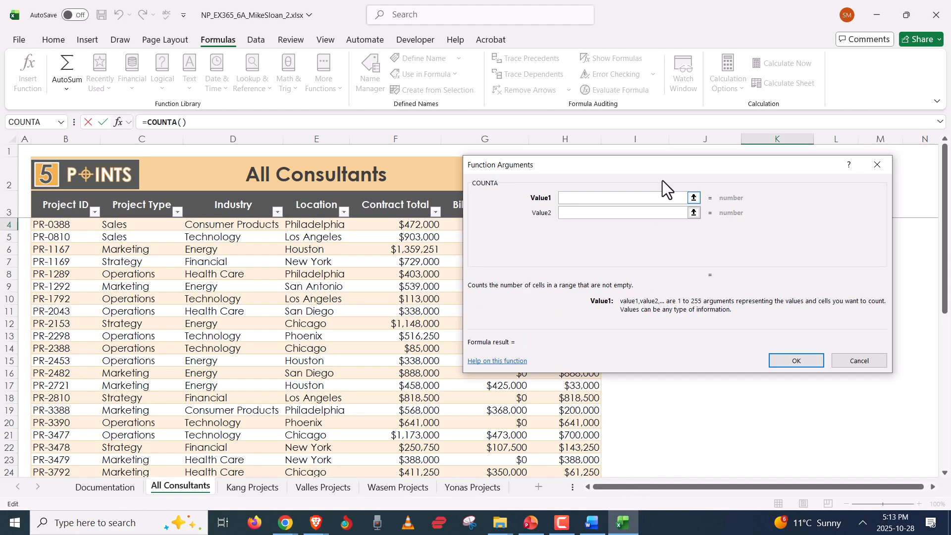
pyautogui.moveTo(662, 180); pyautogui.dragTo(730, 175)
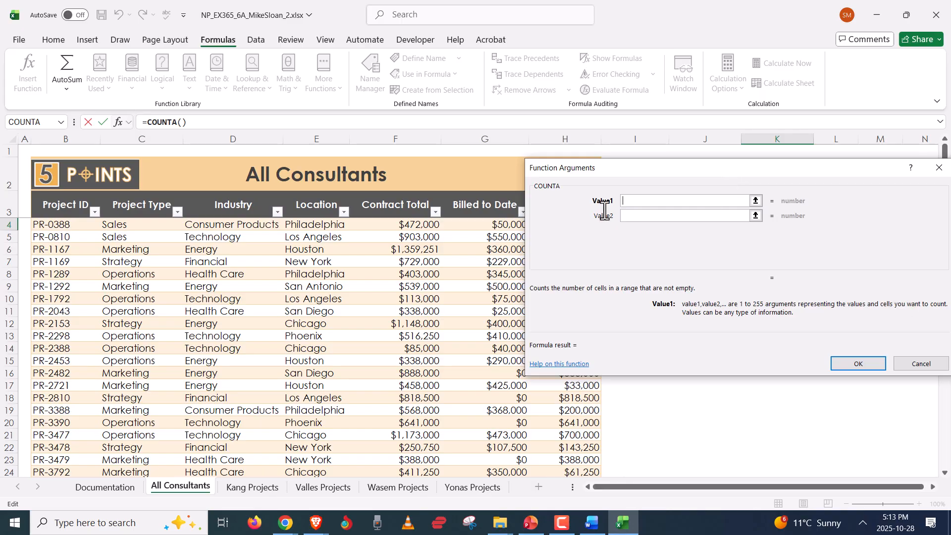
pyautogui.scroll(-1, 206, 263)
pyautogui.scroll(1, 149, 255)
pyautogui.moveTo(75, 223); pyautogui.dragTo(73, 444)
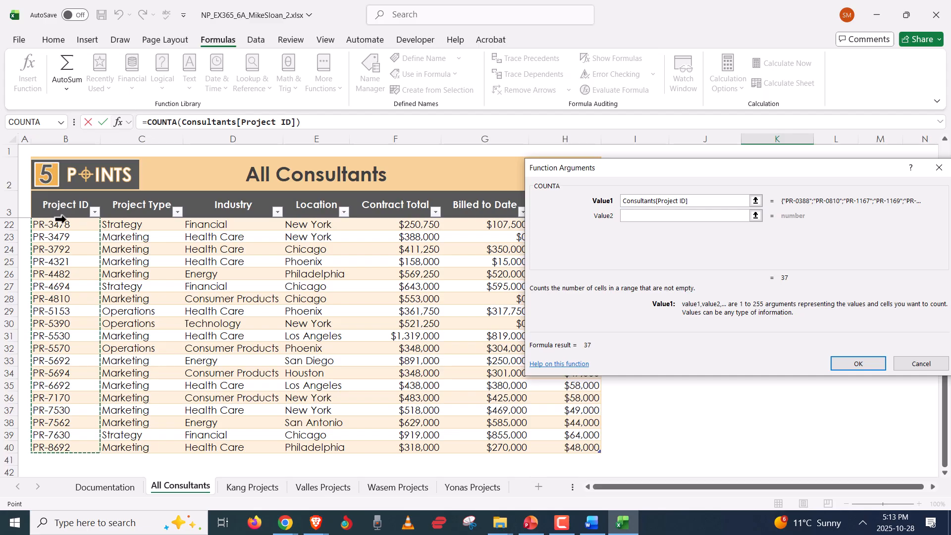
pyautogui.scroll(6, 62, 218)
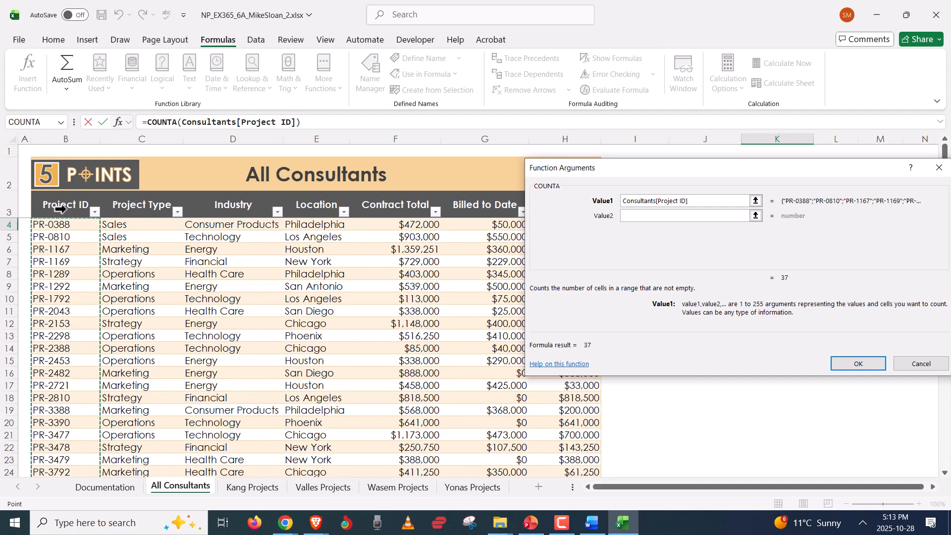
pyautogui.moveTo(785, 169); pyautogui.dragTo(465, 90)
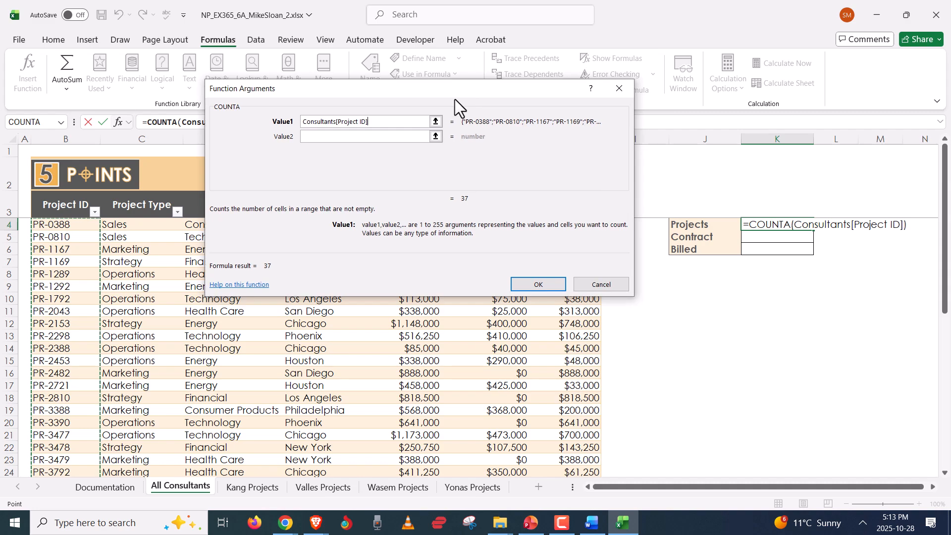
pyautogui.click(538, 285)
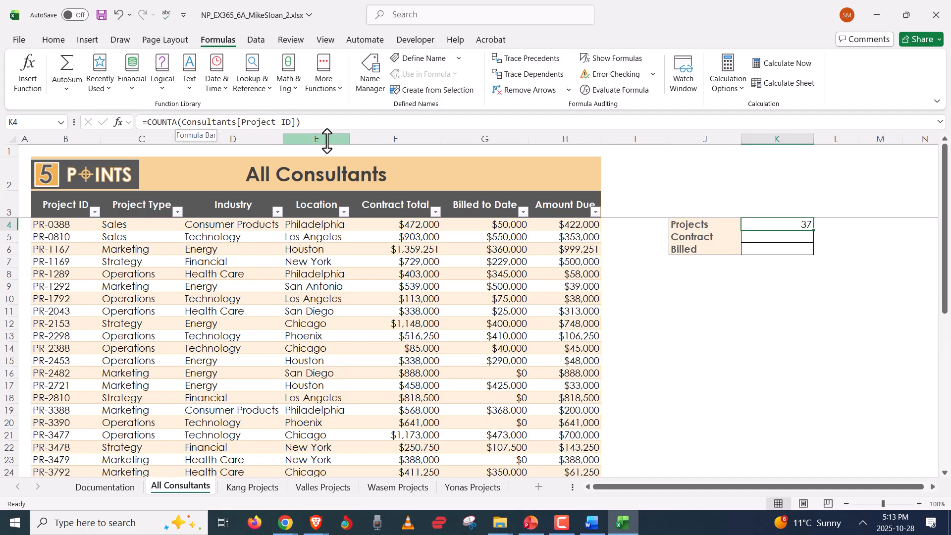
# - Compare the formulas in cells H4 and K4 and check the table's name in the table design settings
pyautogui.click(574, 226)
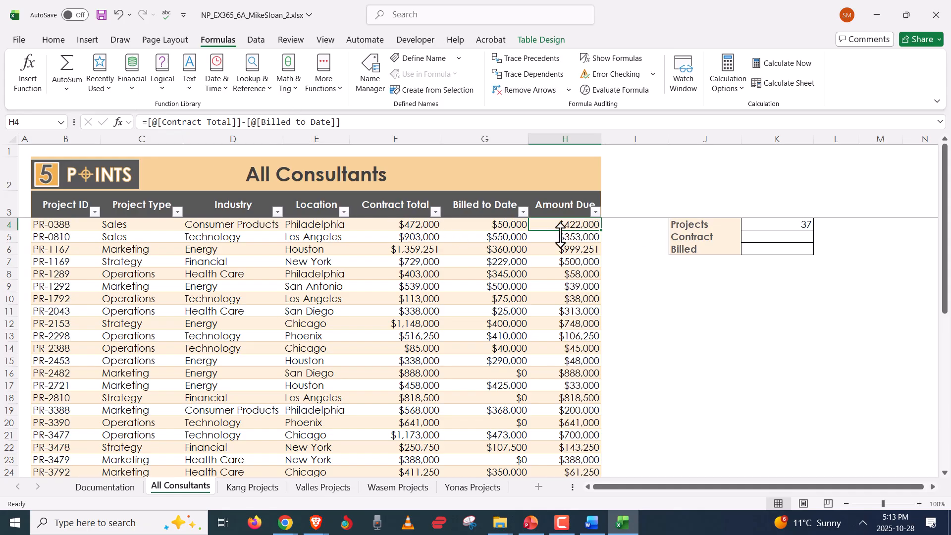
pyautogui.click(784, 225)
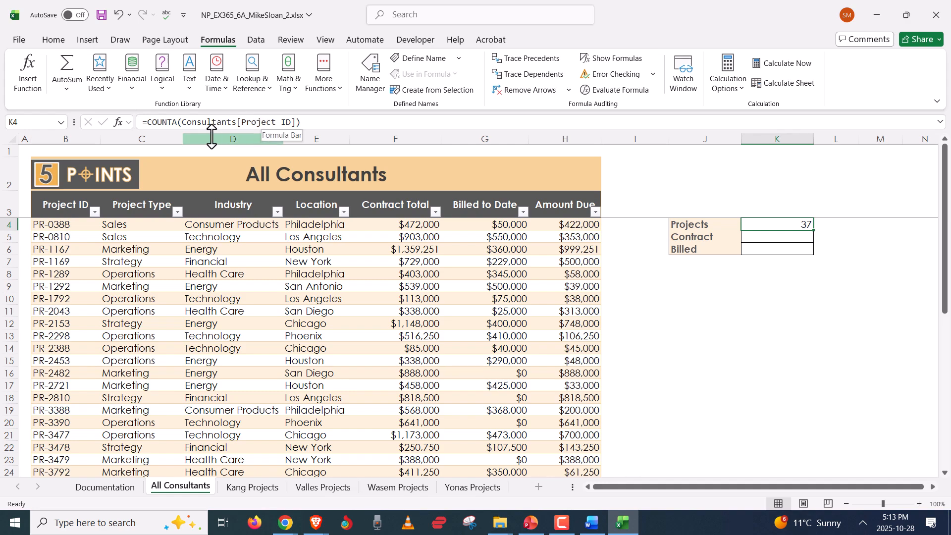
pyautogui.click(223, 274)
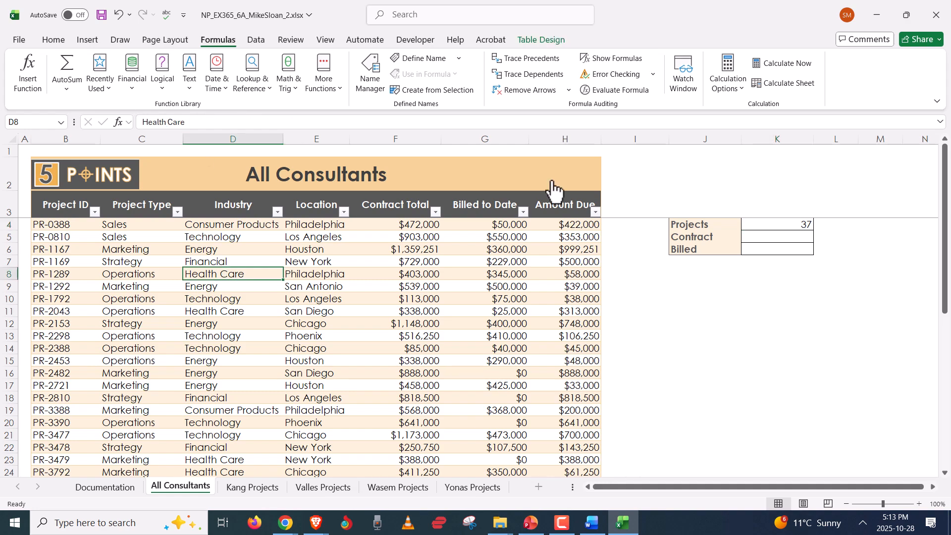
pyautogui.click(541, 40)
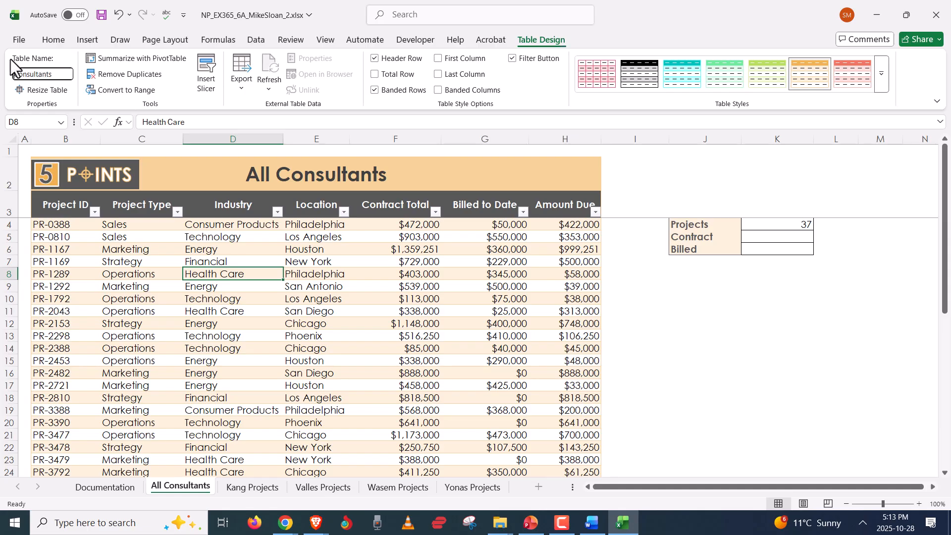
# - Select cell K5 beside Contract and reread the COUNTA and SUM instructions of item 11 in the Word document
pyautogui.click(789, 238)
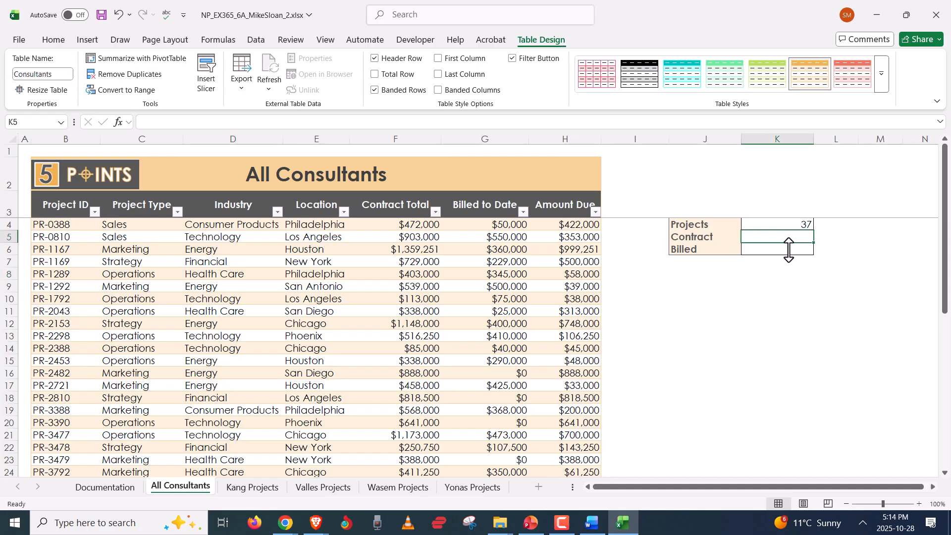
pyautogui.hotkey('alt', 'Tab')
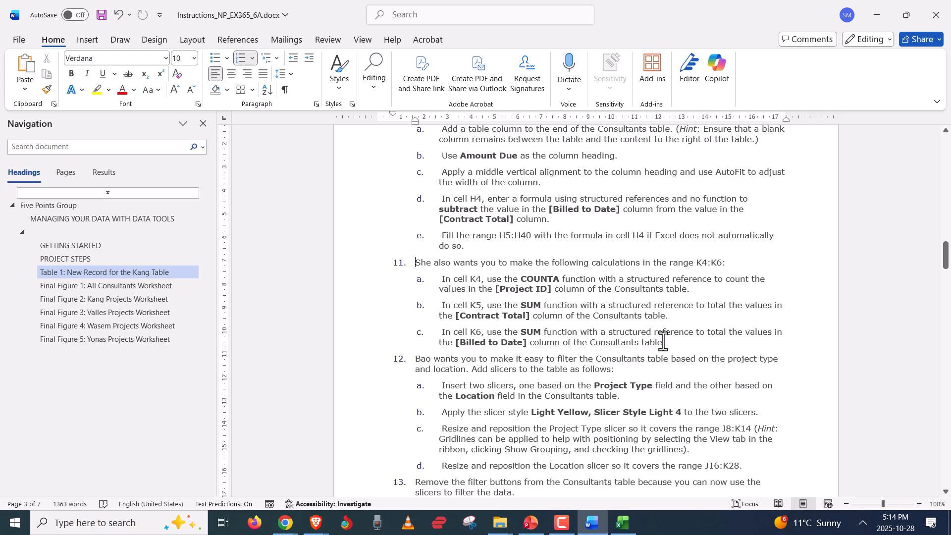
pyautogui.click(572, 307)
pyautogui.moveTo(560, 279); pyautogui.dragTo(523, 280)
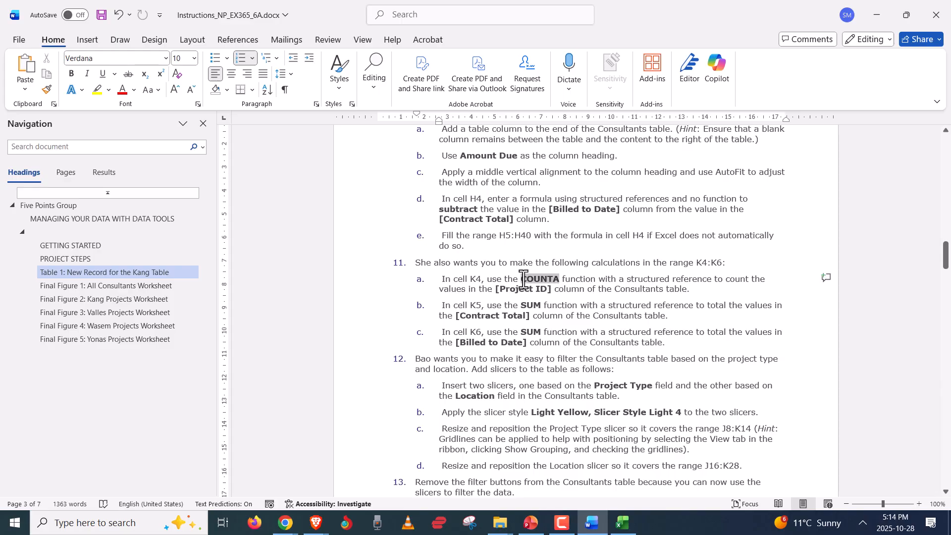
pyautogui.click(596, 329)
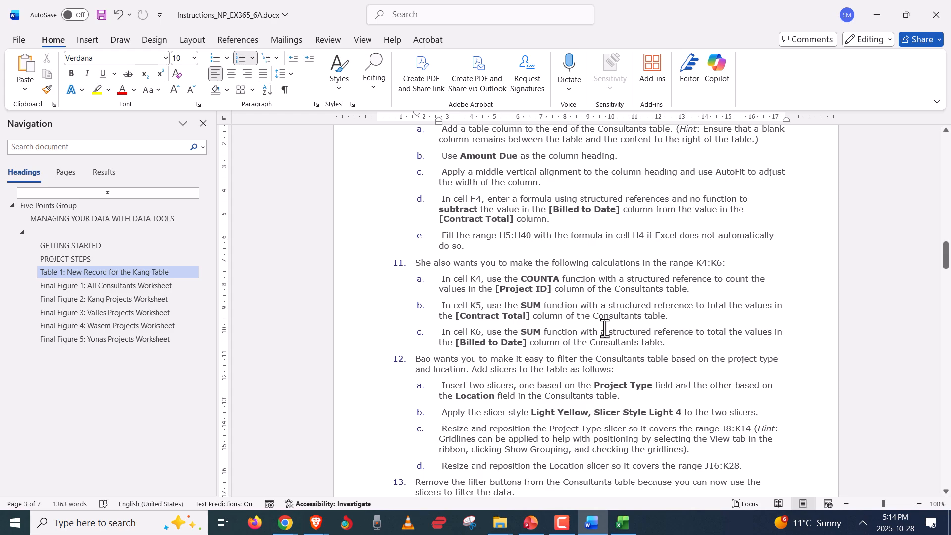
# - Return to the Excel workbook and enter a SUM formula in K5 that totals Consultants[Contract Total]
pyautogui.hotkey('alt', 'Tab')
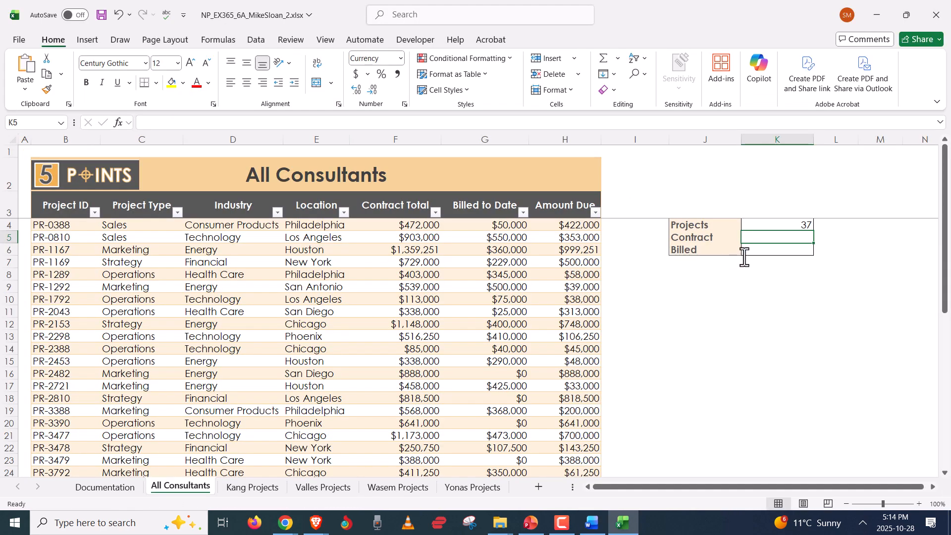
pyautogui.write('=sum')
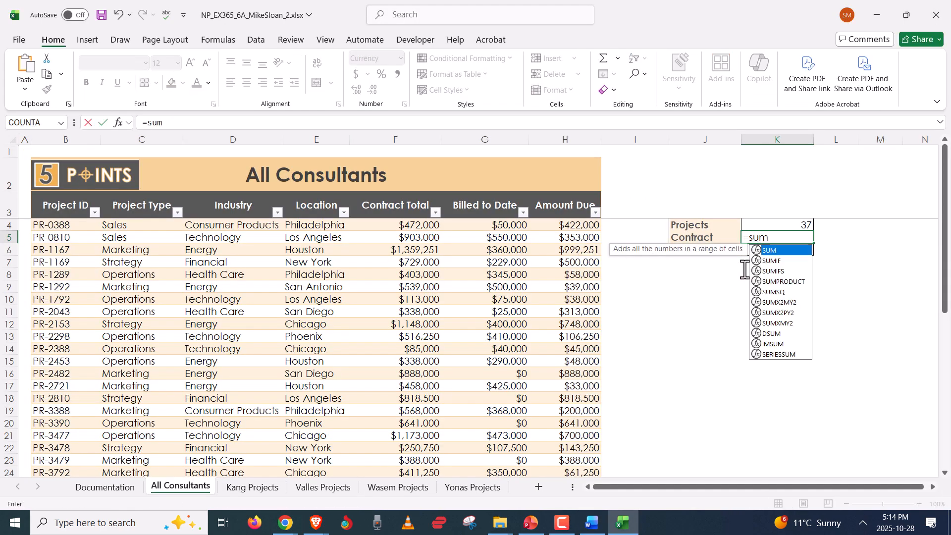
pyautogui.hotkey('alt', 'Tab')
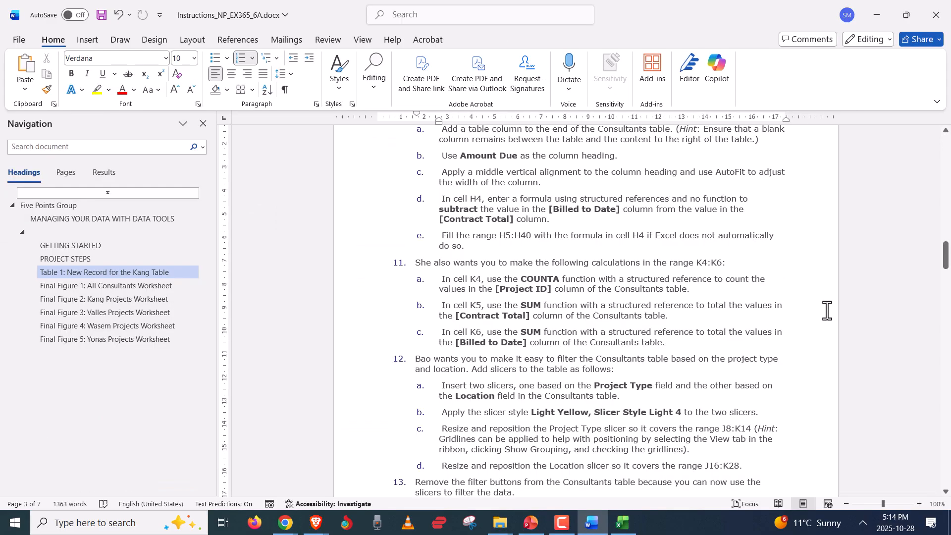
pyautogui.hotkey('alt', 'Tab')
pyautogui.write('(')
pyautogui.hotkey('alt', 'Tab')
pyautogui.hotkey('alt', 'Tab')
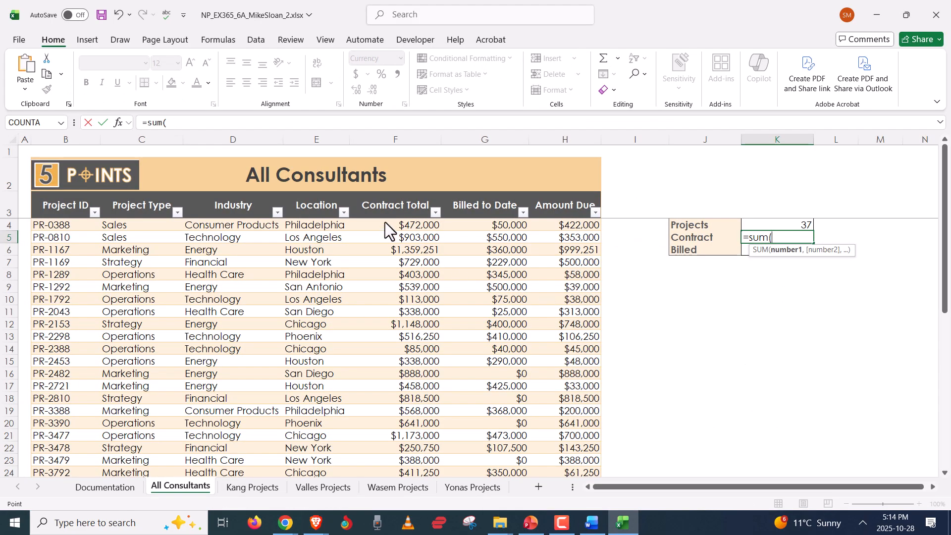
pyautogui.moveTo(385, 224); pyautogui.dragTo(381, 461)
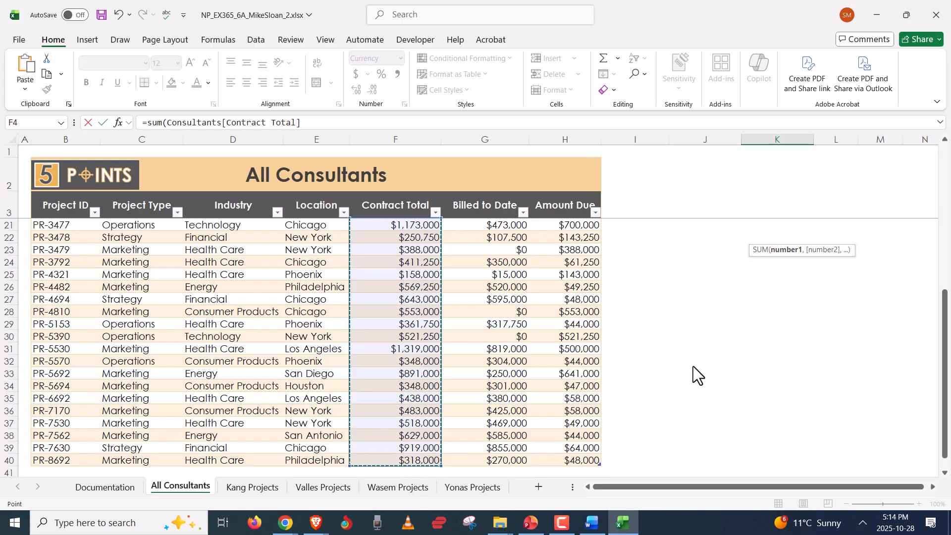
pyautogui.scroll(6, 763, 350)
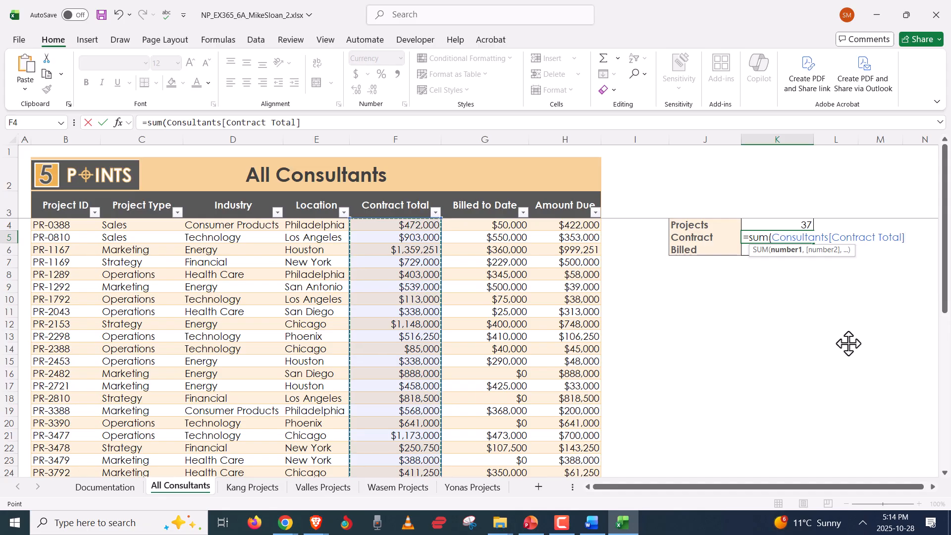
pyautogui.press('Return')
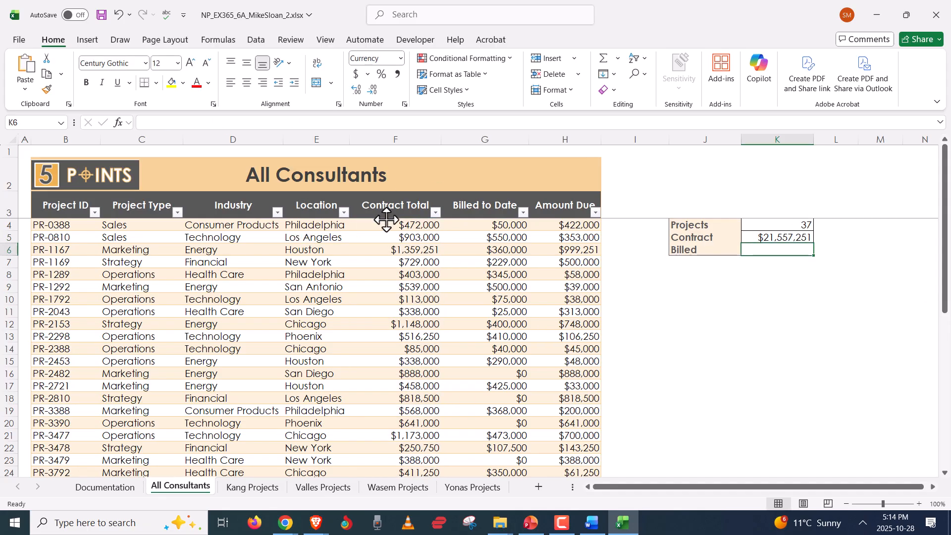
# - Review the table's rows, start a formula in cell K6 beside Billed, and read items 11b and 11c in the Word instructions
pyautogui.scroll(-8, 388, 248)
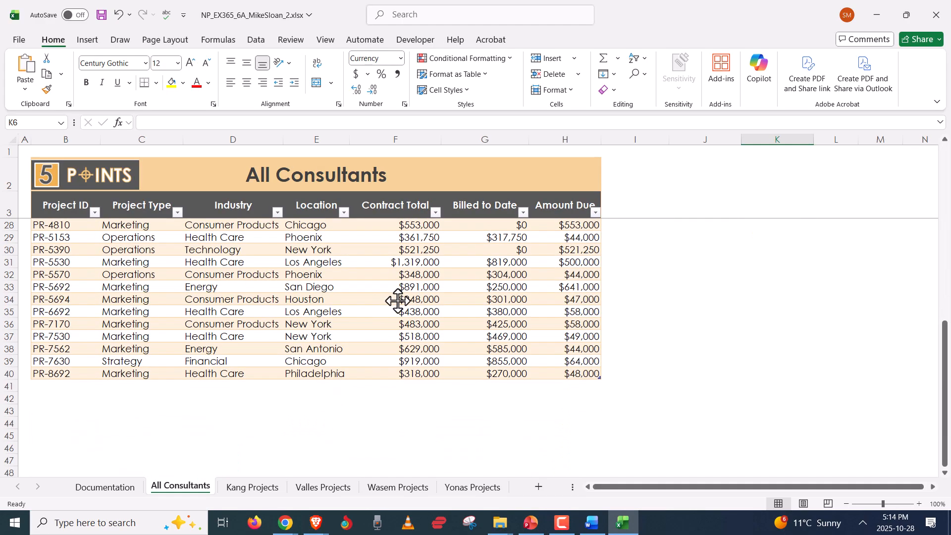
pyautogui.scroll(8, 399, 300)
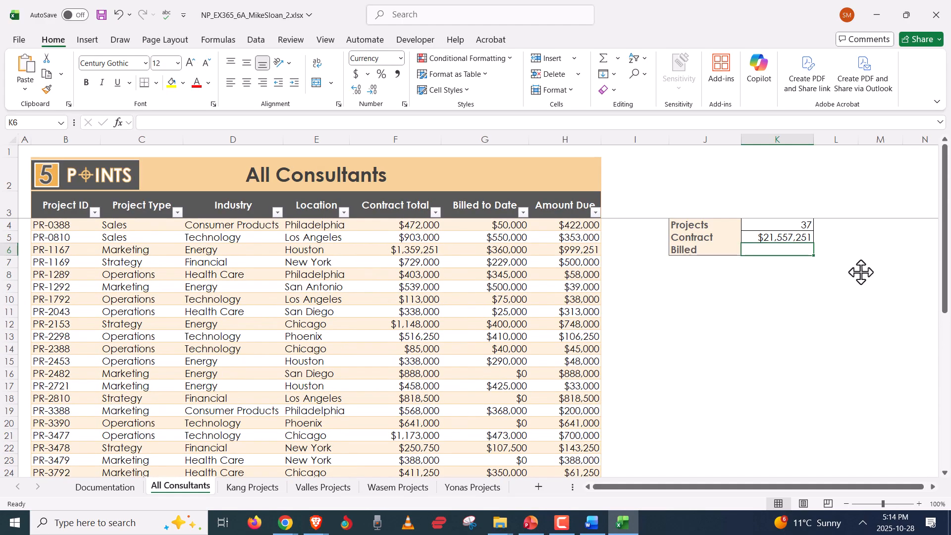
pyautogui.write('=')
pyautogui.hotkey('alt', 'Tab')
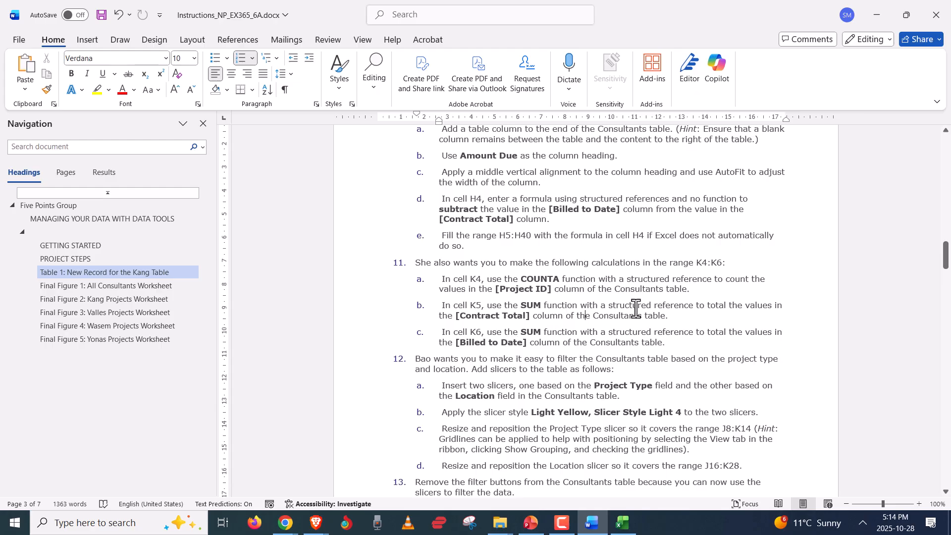
pyautogui.moveTo(612, 307); pyautogui.dragTo(683, 316)
pyautogui.click(647, 335)
# - Return to the Excel workbook and enter a SUM formula in K6 that totals Consultants[Billed to Date]
pyautogui.hotkey('alt', 'Tab')
pyautogui.write('=')
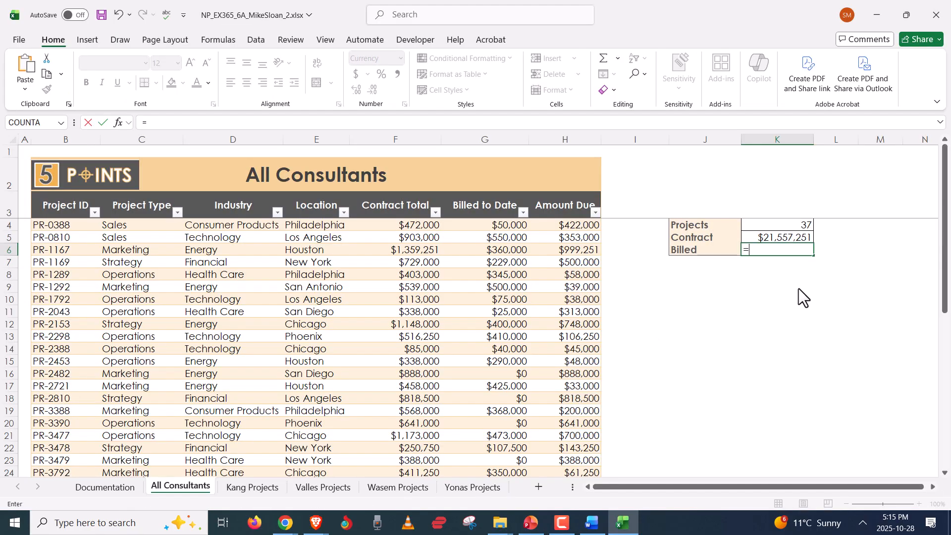
pyautogui.write('sum')
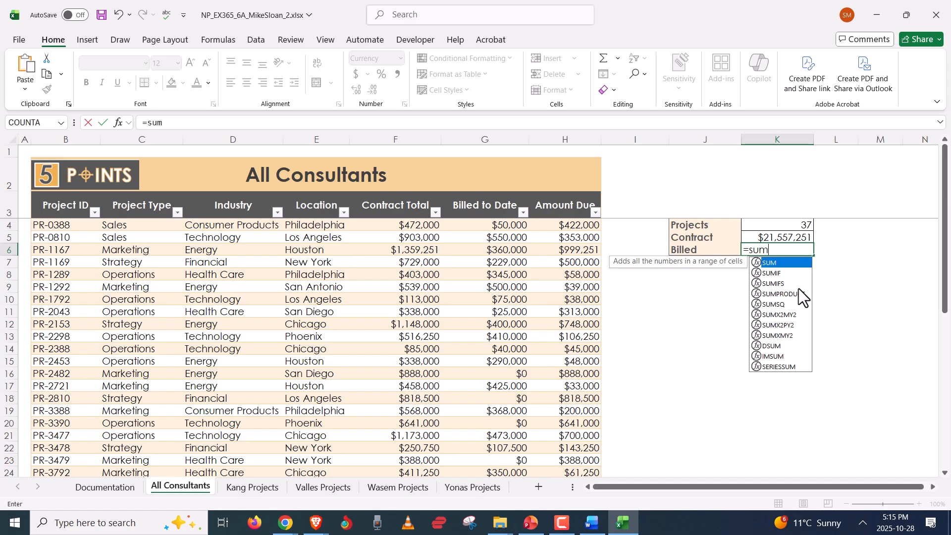
pyautogui.write('(')
pyautogui.moveTo(487, 226); pyautogui.dragTo(499, 459)
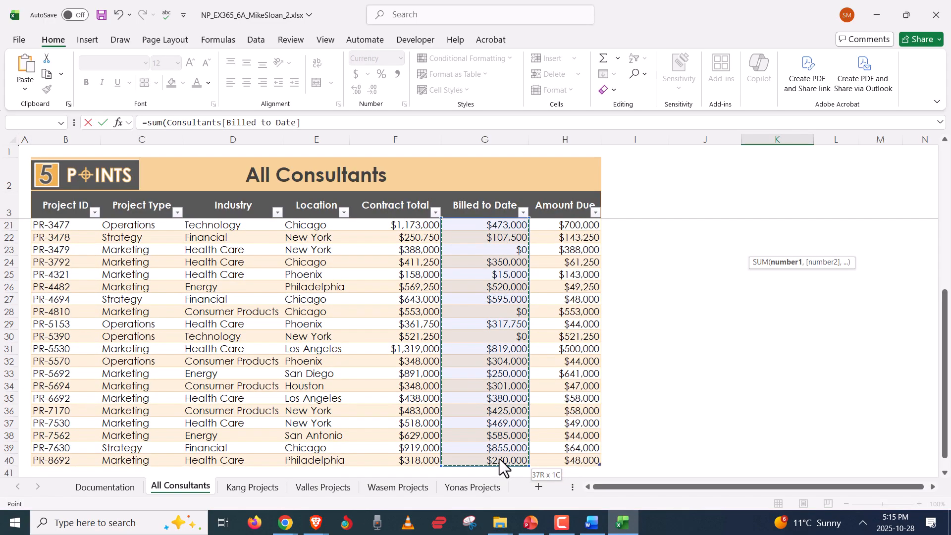
pyautogui.scroll(6, 766, 384)
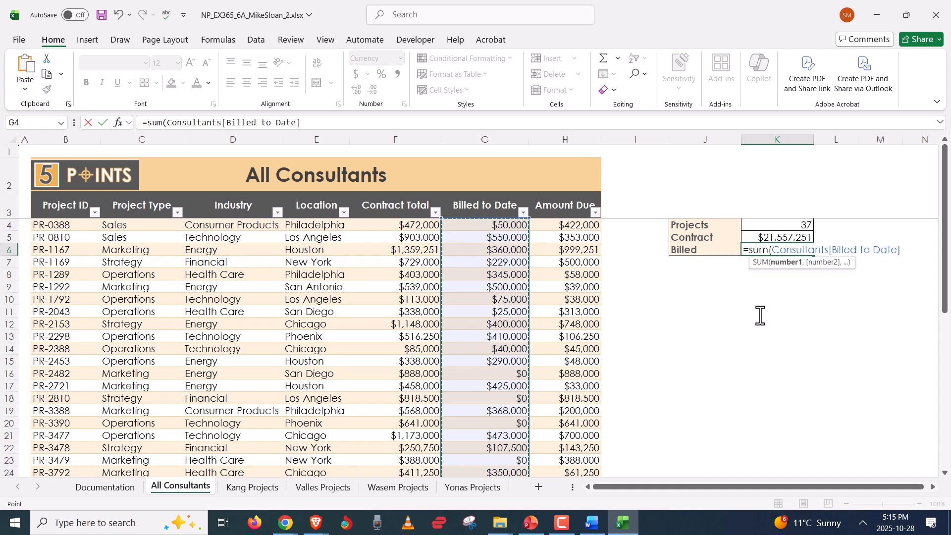
pyautogui.press('Return')
# - Check K4:K6 in Excel against item 11, read items 12 and 13 in Word, and view the Location column's filter choices in Excel
pyautogui.hotkey('alt', 'Tab')
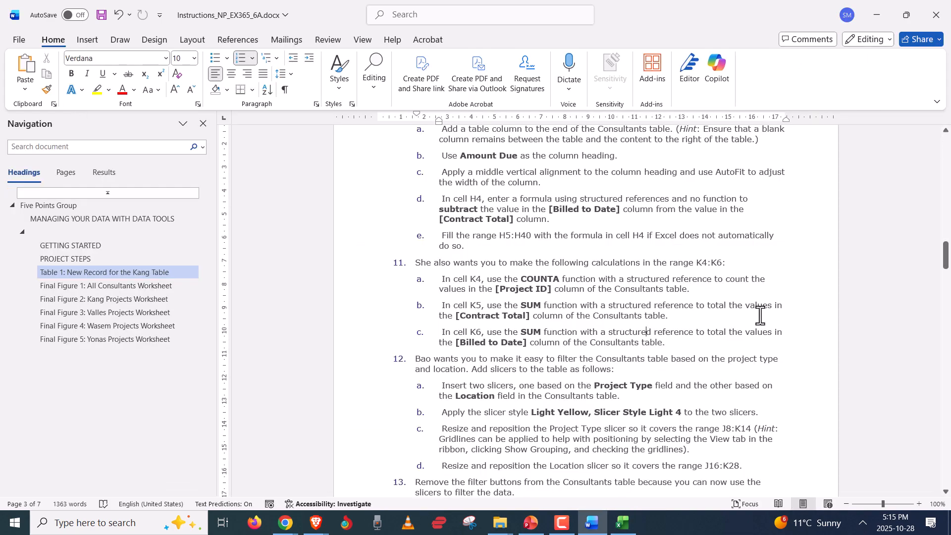
pyautogui.hotkey('alt', 'Tab')
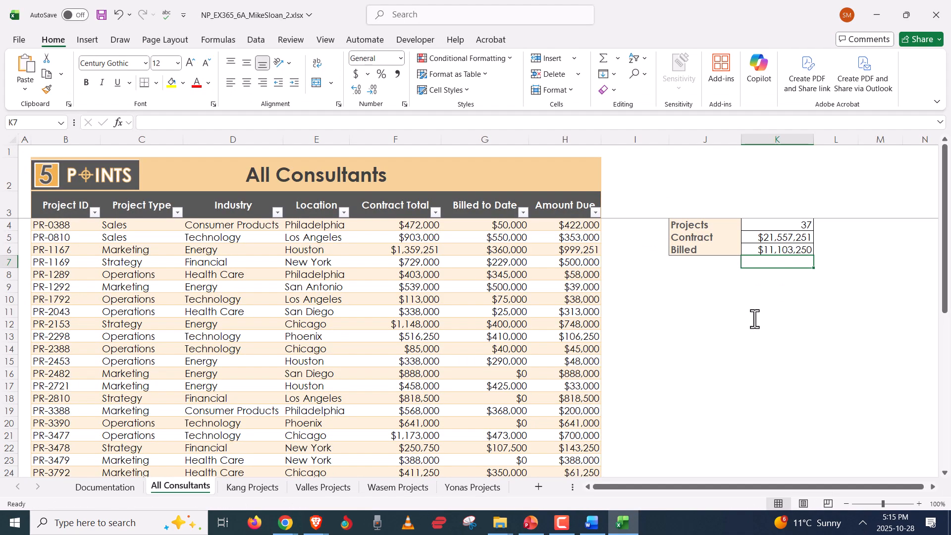
pyautogui.hotkey('alt', 'Tab')
pyautogui.scroll(-3, 659, 305)
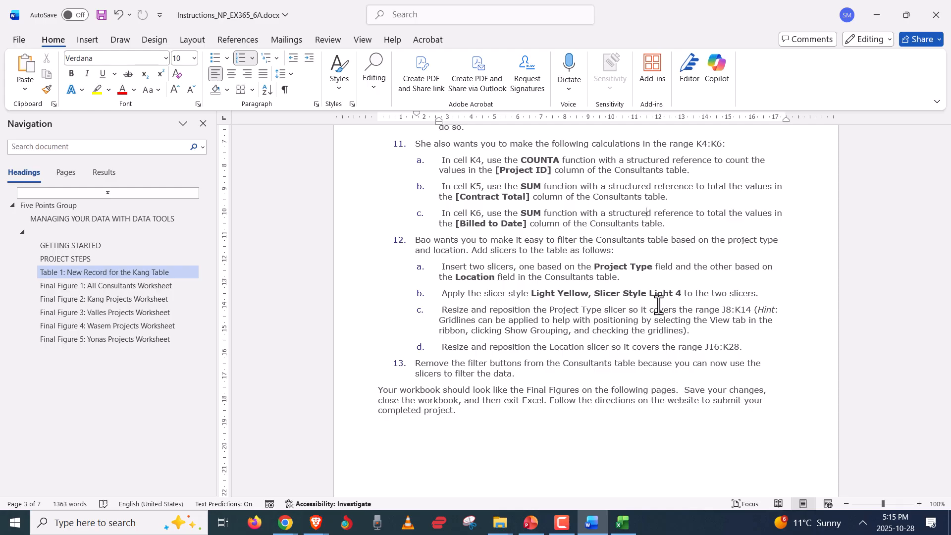
pyautogui.hotkey('alt', 'Tab')
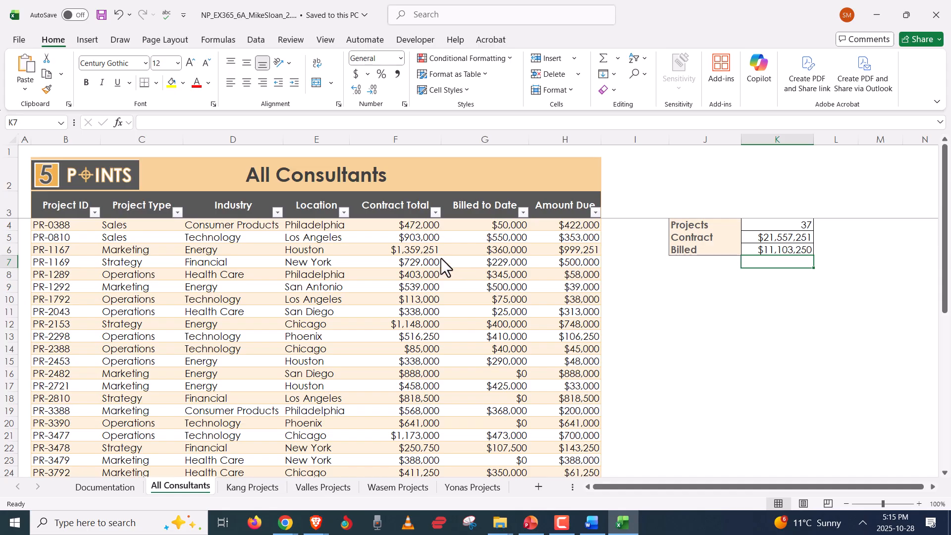
pyautogui.click(344, 213)
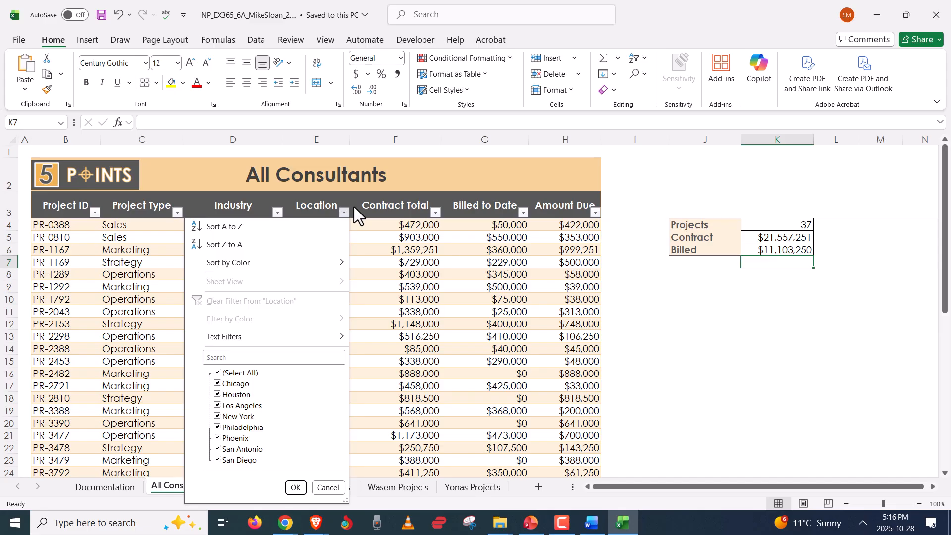
pyautogui.hotkey('alt', 'Tab')
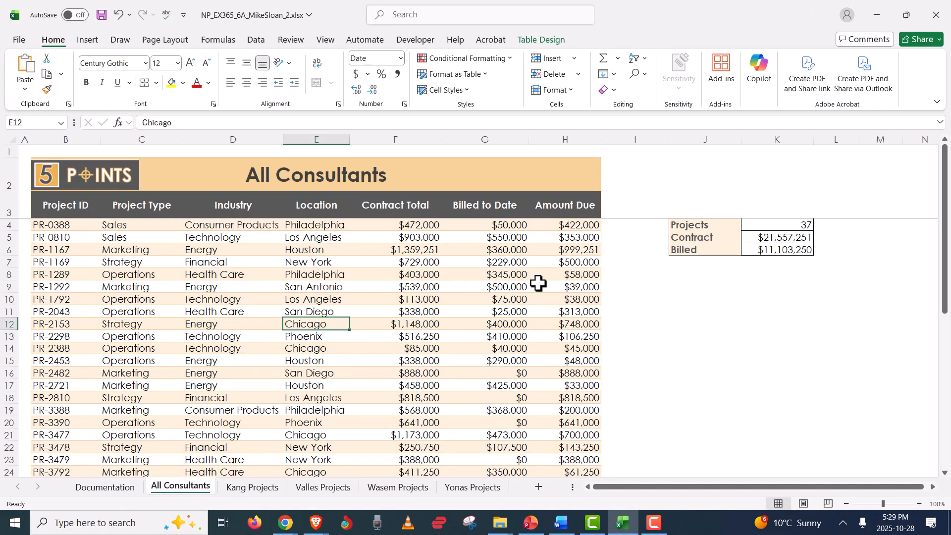
# - Select a cell in the Consultants table and open the Insert Slicers dialog for it
pyautogui.click(326, 302)
pyautogui.click(371, 325)
pyautogui.click(270, 312)
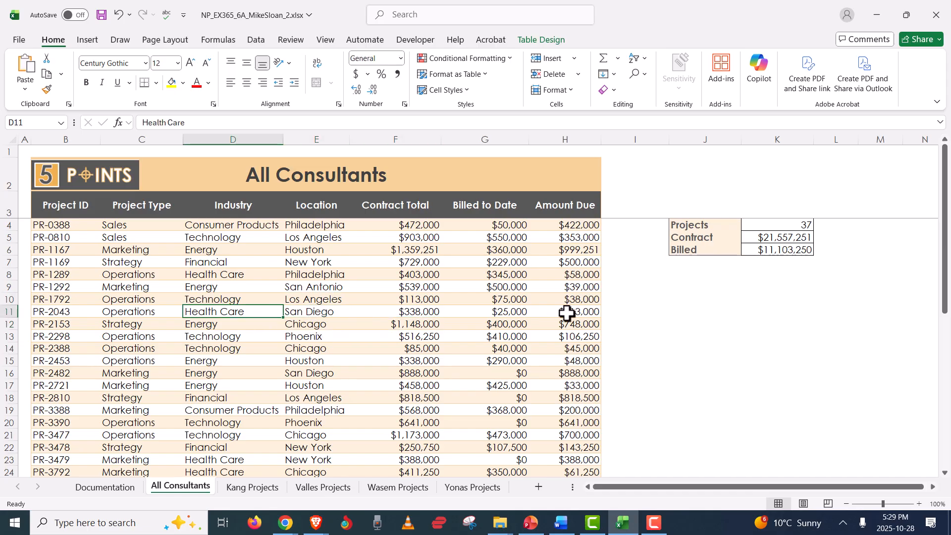
pyautogui.click(561, 49)
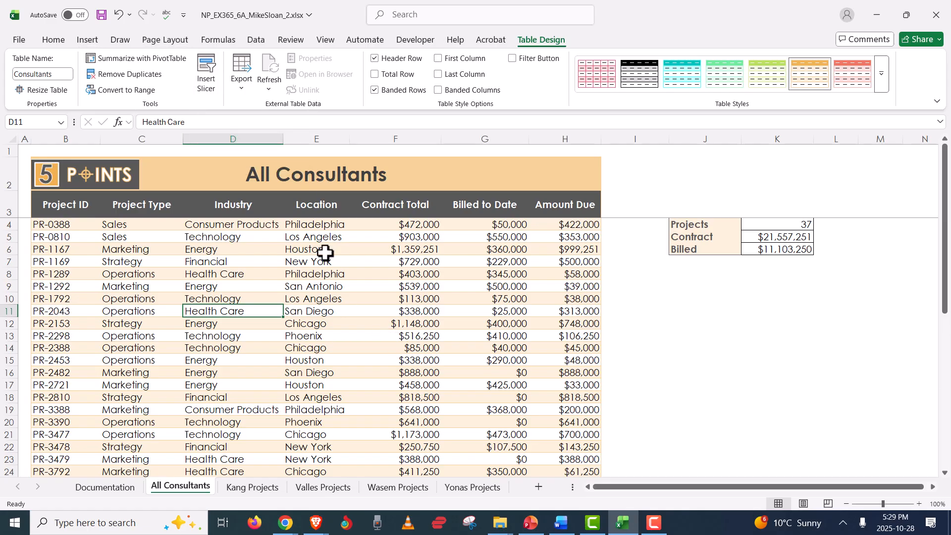
pyautogui.click(88, 40)
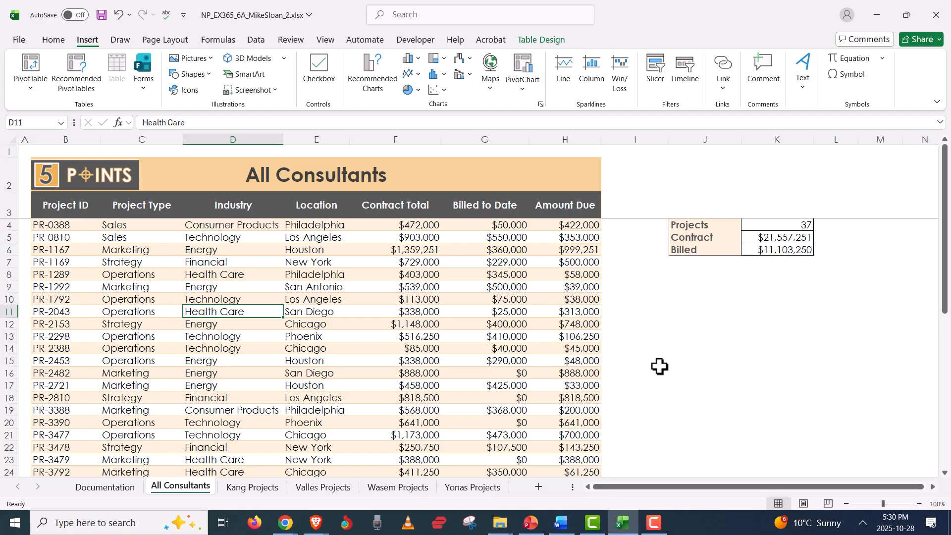
pyautogui.click(554, 43)
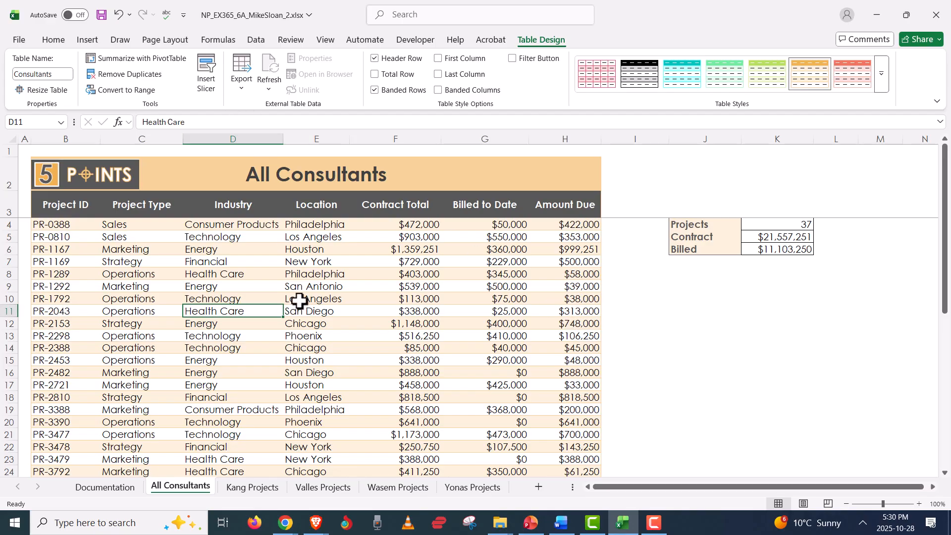
pyautogui.click(206, 89)
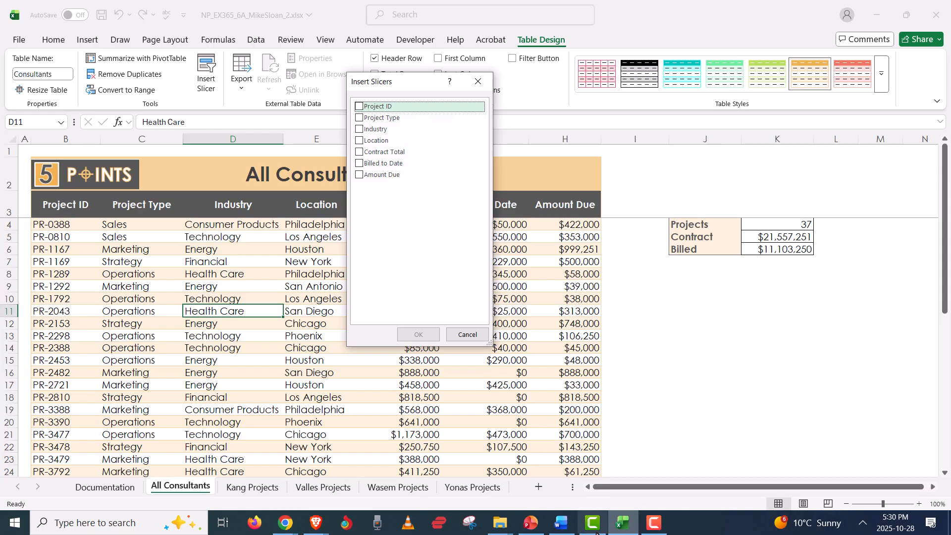
# - Read item 12b on the slicer style in the Word instructions, selecting its text, and return to the Excel workbook
pyautogui.click(563, 524)
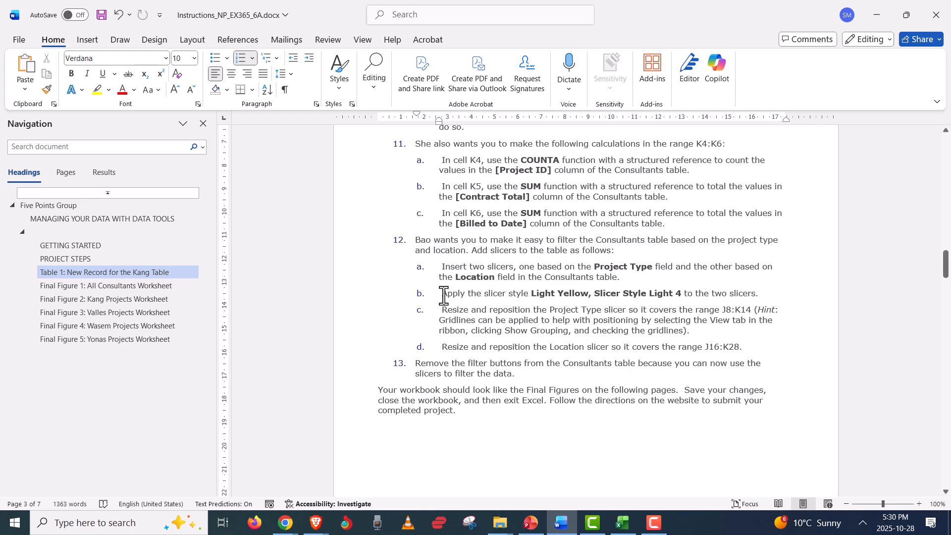
pyautogui.moveTo(444, 296); pyautogui.dragTo(809, 291)
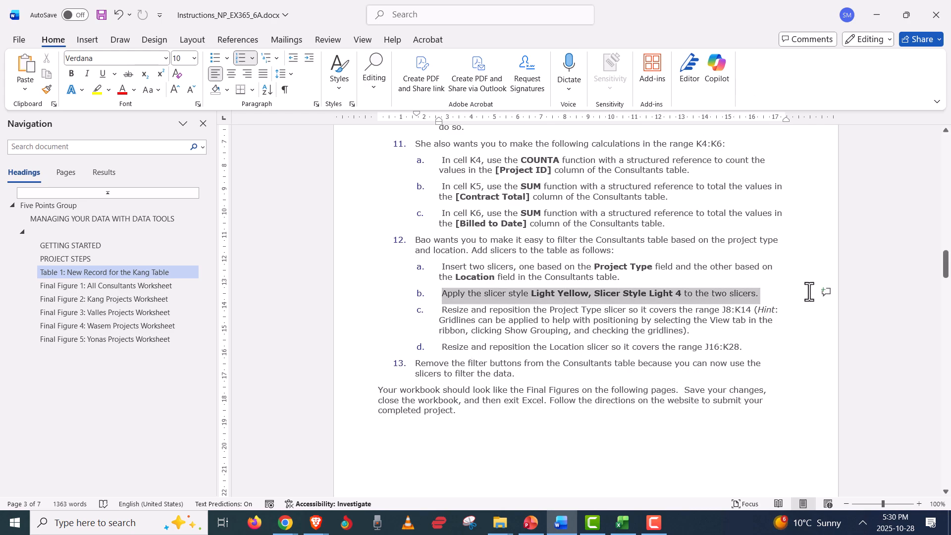
pyautogui.click(864, 21)
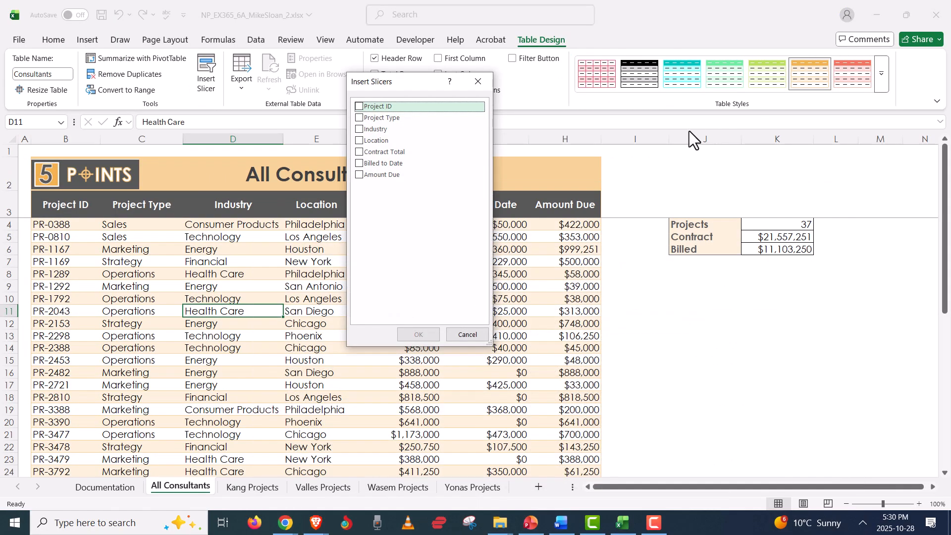
# - Insert a slicer for the Project Type field and move it off the table into the empty area around column J
pyautogui.click(359, 118)
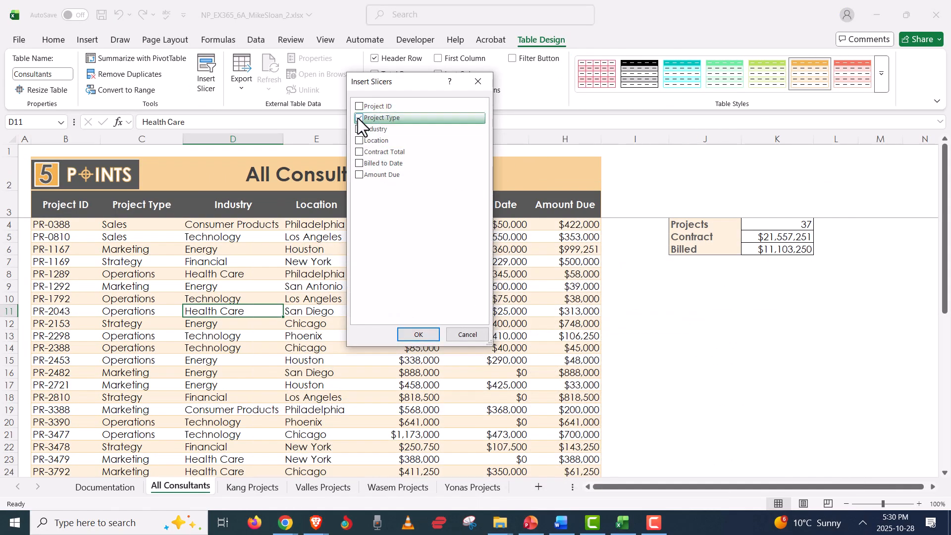
pyautogui.click(424, 333)
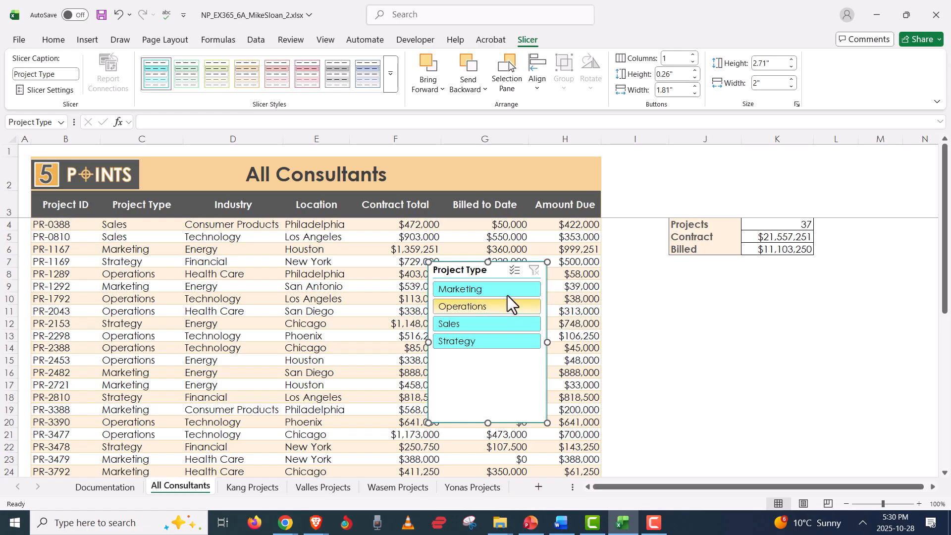
pyautogui.moveTo(497, 272); pyautogui.dragTo(713, 304)
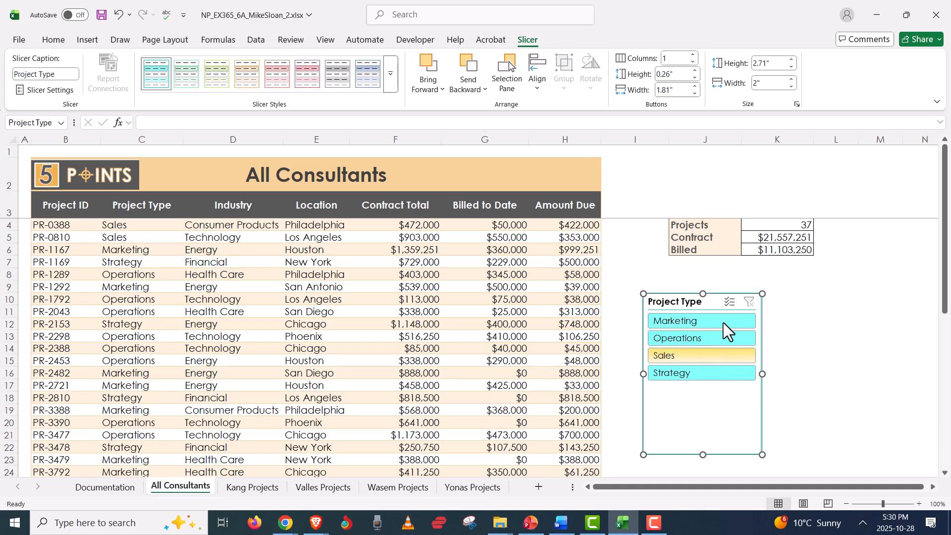
pyautogui.moveTo(712, 302); pyautogui.dragTo(724, 324)
# - Move the Project Type slicer down to about row 29 and back up to about row 17
pyautogui.click(947, 282)
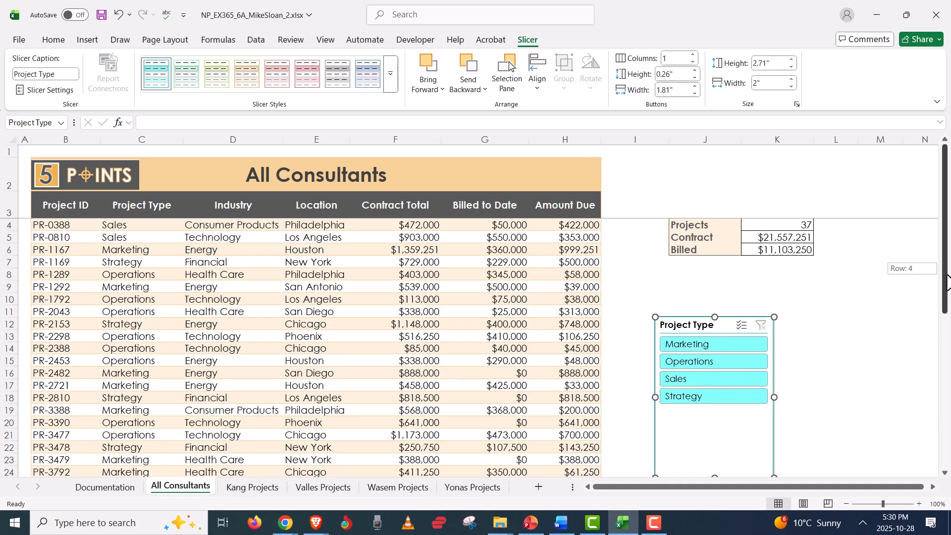
pyautogui.moveTo(946, 283); pyautogui.dragTo(946, 436)
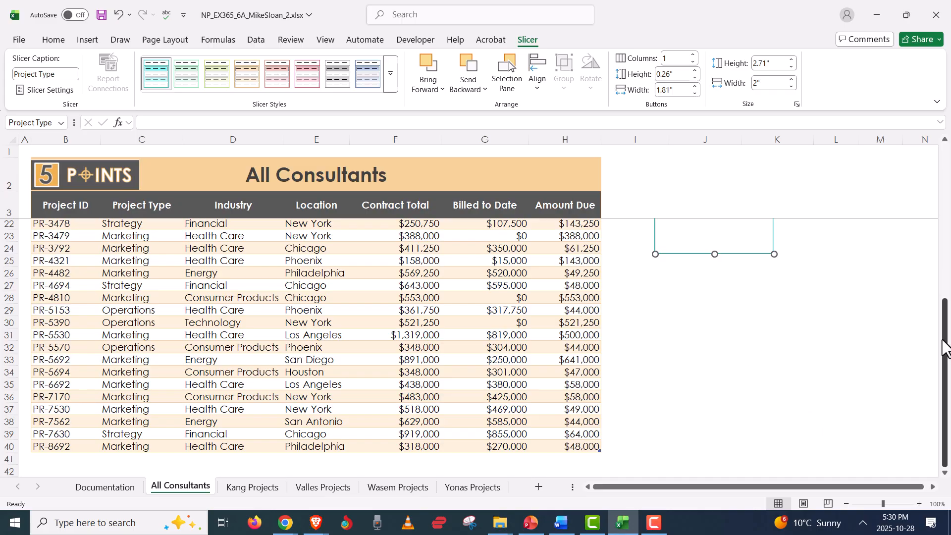
pyautogui.moveTo(946, 348); pyautogui.dragTo(946, 244)
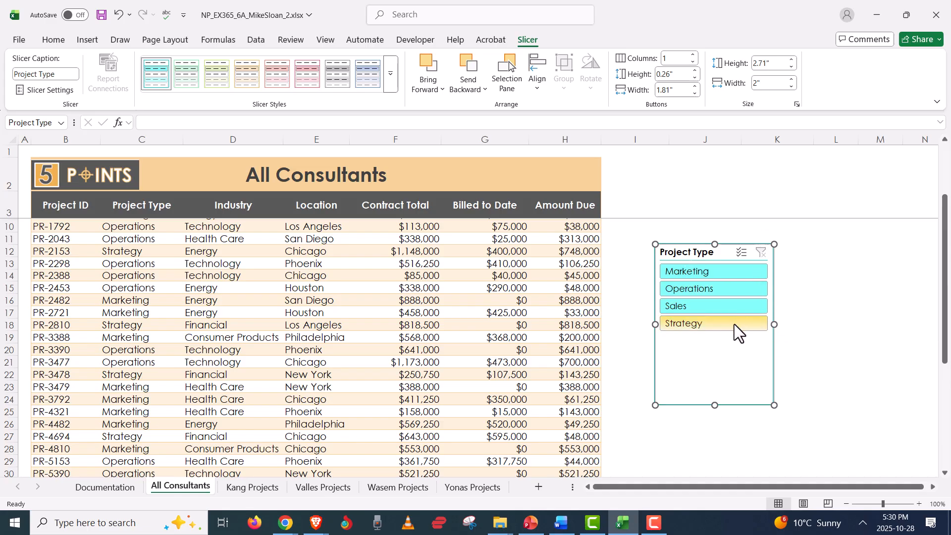
pyautogui.moveTo(699, 253); pyautogui.dragTo(700, 460)
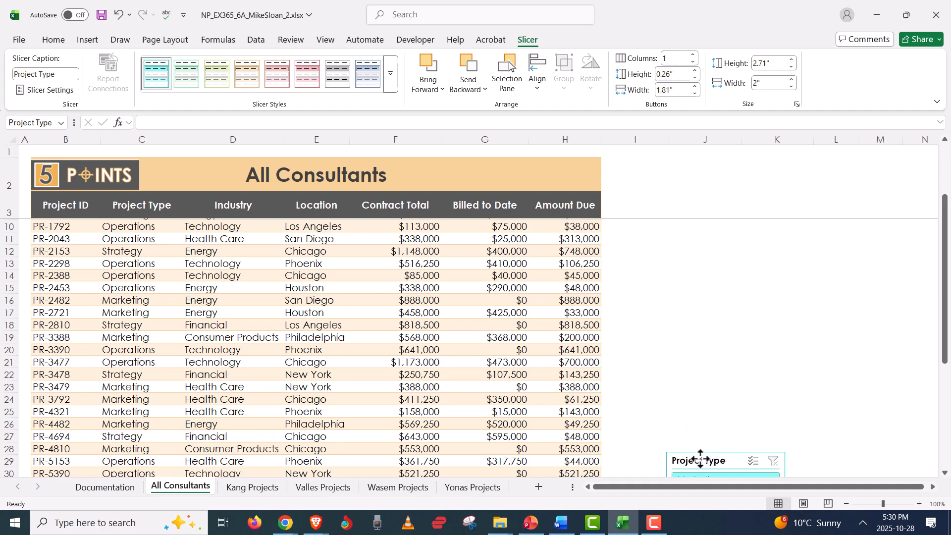
pyautogui.moveTo(947, 290); pyautogui.dragTo(946, 154)
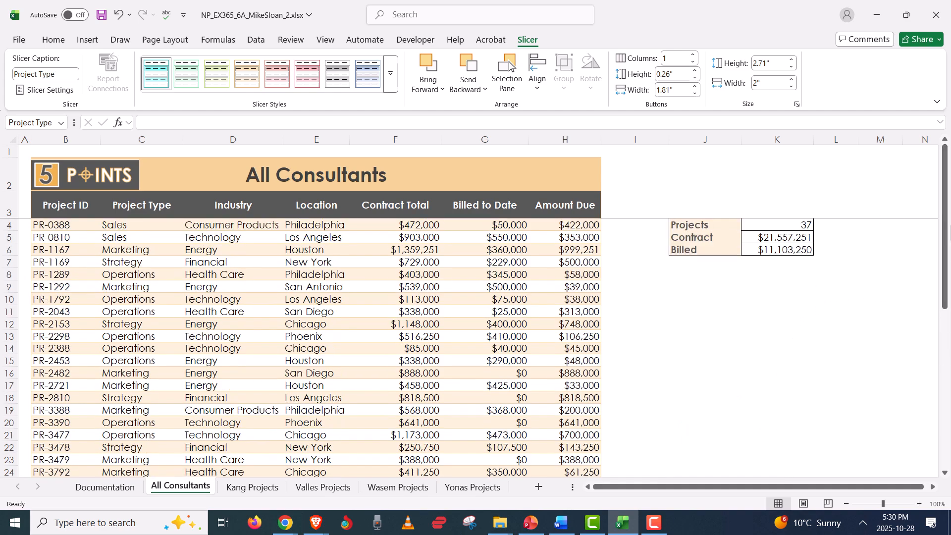
pyautogui.moveTo(944, 223); pyautogui.dragTo(945, 325)
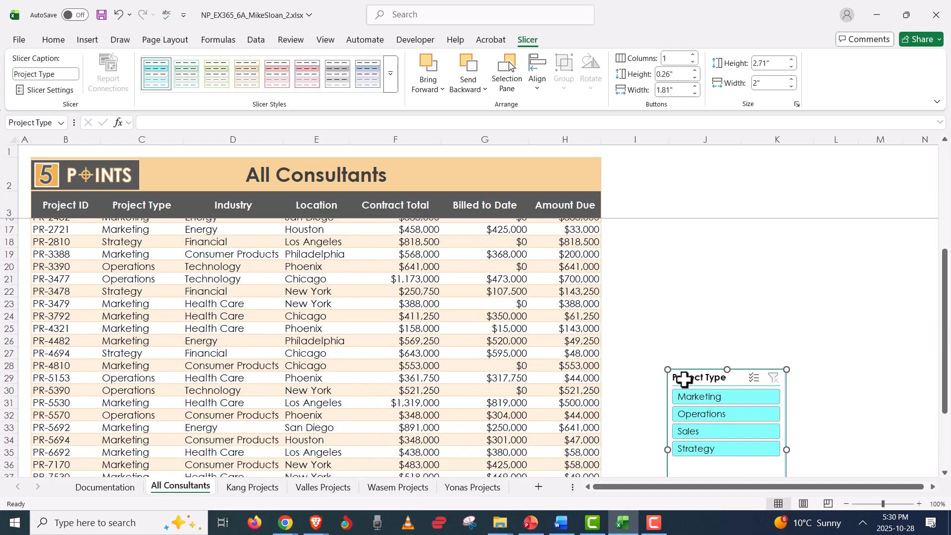
pyautogui.moveTo(684, 380); pyautogui.dragTo(674, 242)
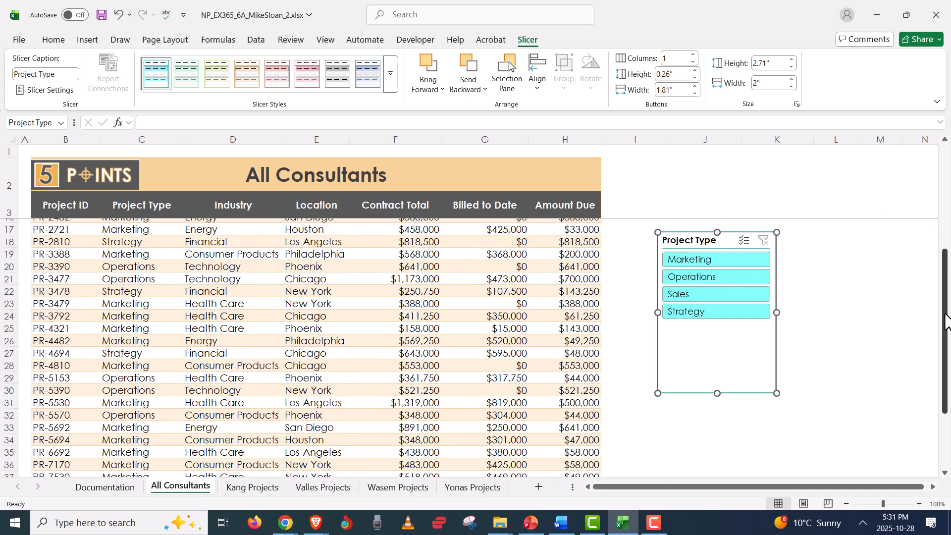
pyautogui.moveTo(946, 322); pyautogui.dragTo(946, 164)
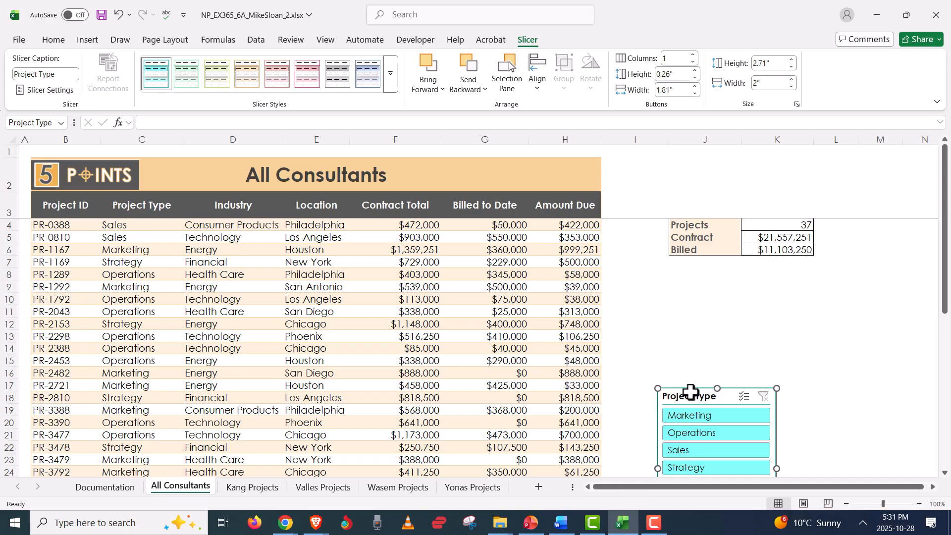
# - Place the Project Type slicer at about row 8 below the Billed row, and recheck item 12 in the Word instructions
pyautogui.moveTo(691, 392); pyautogui.dragTo(679, 271)
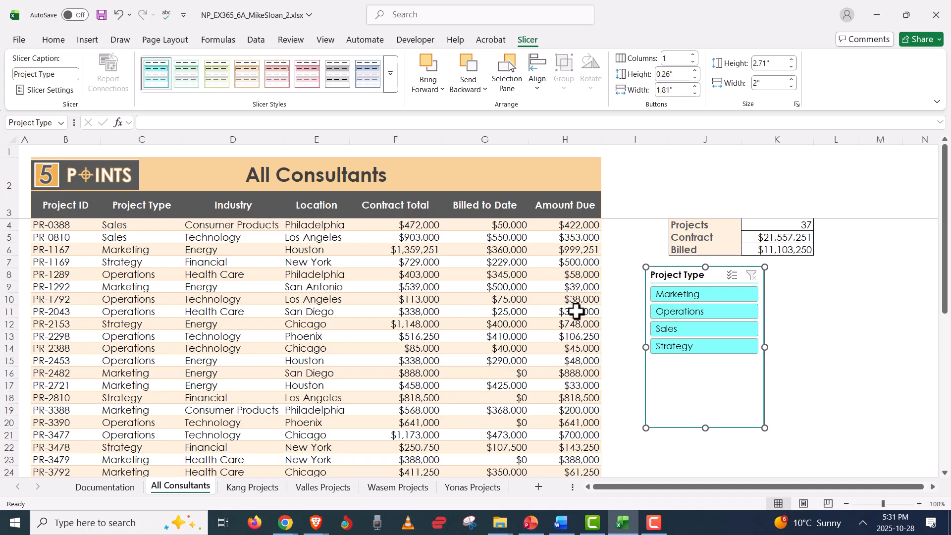
pyautogui.moveTo(663, 281); pyautogui.dragTo(678, 300)
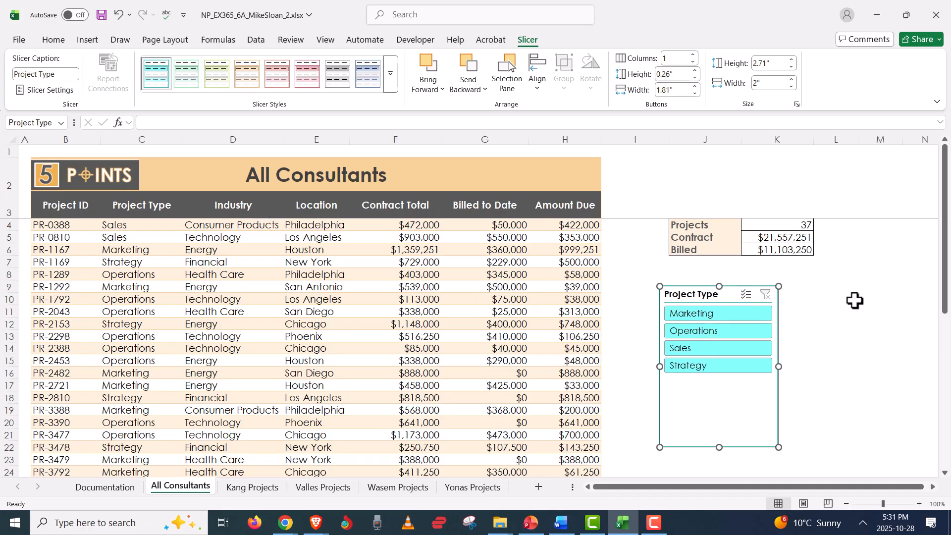
pyautogui.moveTo(945, 303); pyautogui.dragTo(944, 183)
pyautogui.moveTo(683, 300)
pyautogui.mouseDown()
pyautogui.moveTo(682, 241)
pyautogui.moveTo(702, 289)
pyautogui.moveTo(687, 282)
pyautogui.mouseUp()
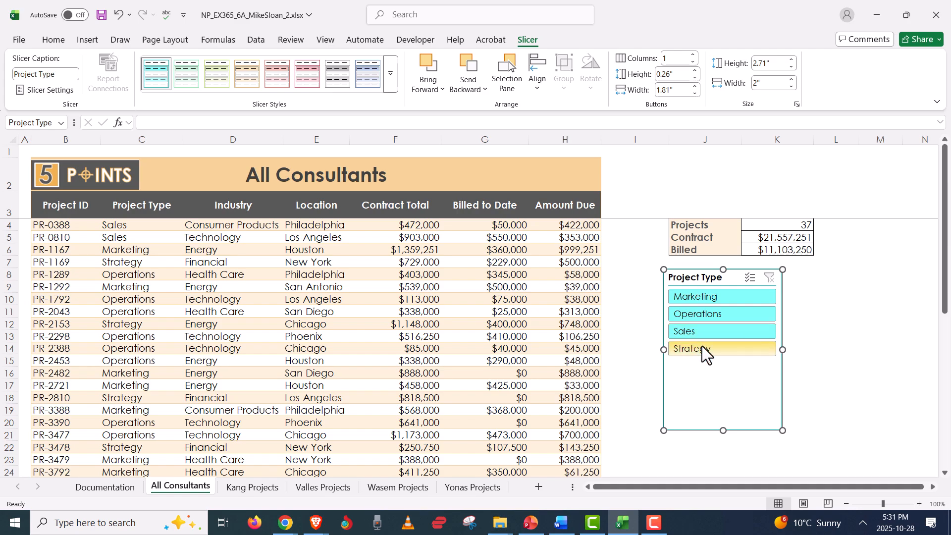
pyautogui.hotkey('alt', 'Tab')
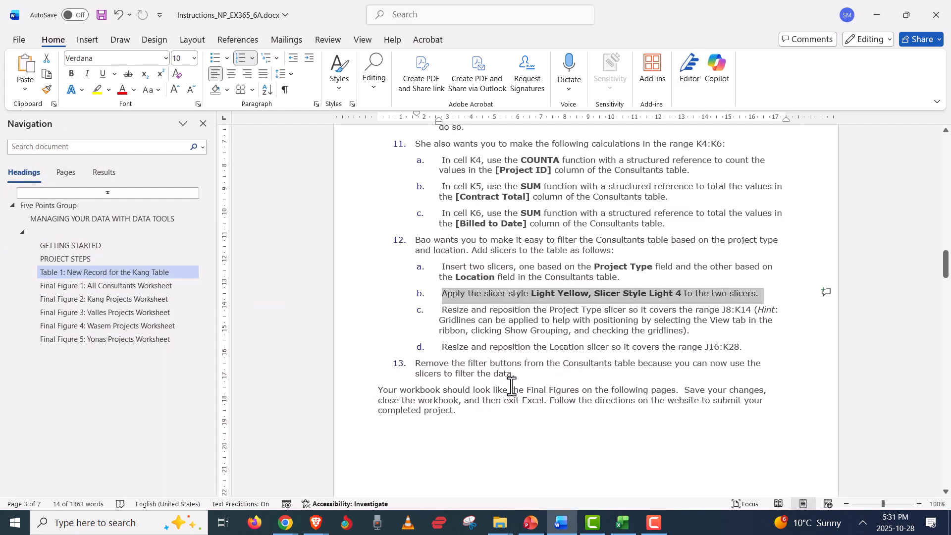
pyautogui.hotkey('alt', 'Tab')
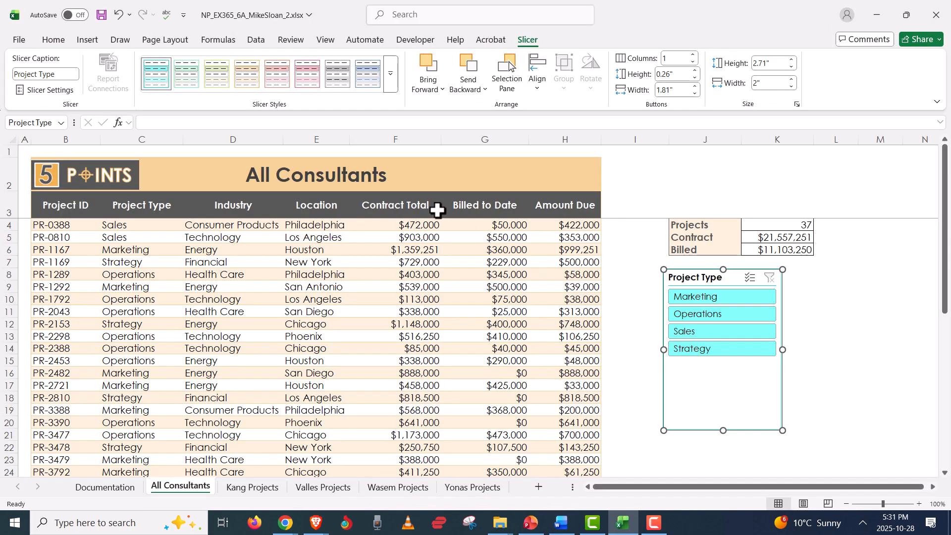
# - Insert a slicer for the Consultants table's Location field and move it directly below the Project Type slicer
pyautogui.click(327, 287)
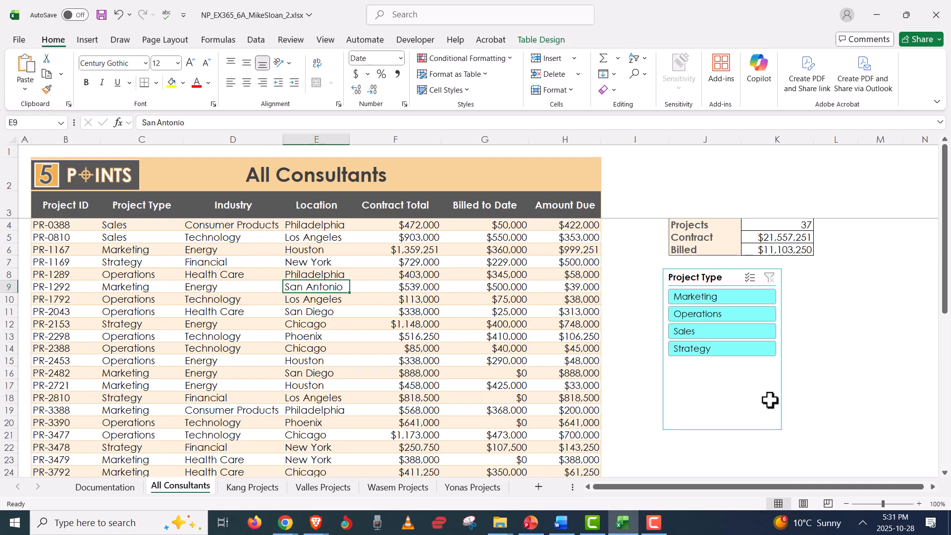
pyautogui.click(701, 283)
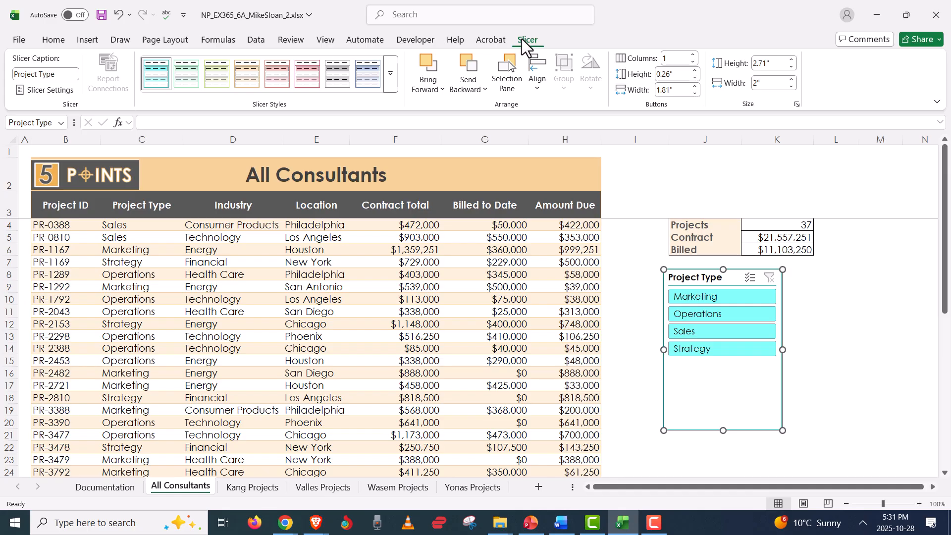
pyautogui.click(342, 298)
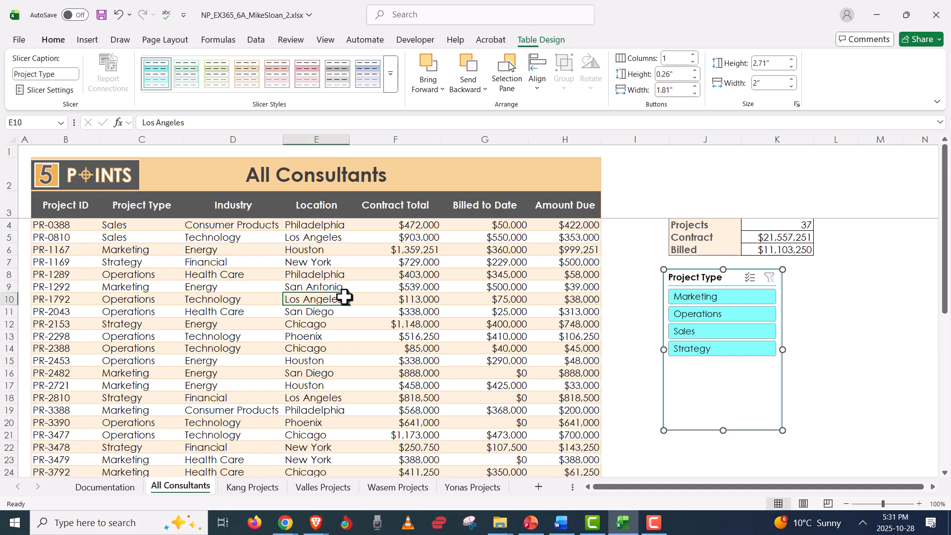
pyautogui.click(534, 36)
pyautogui.click(217, 82)
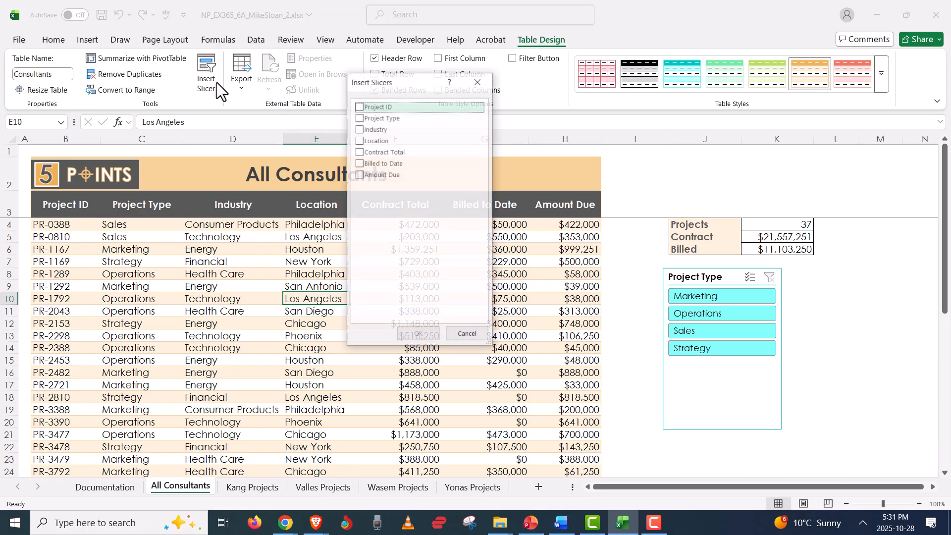
pyautogui.click(359, 140)
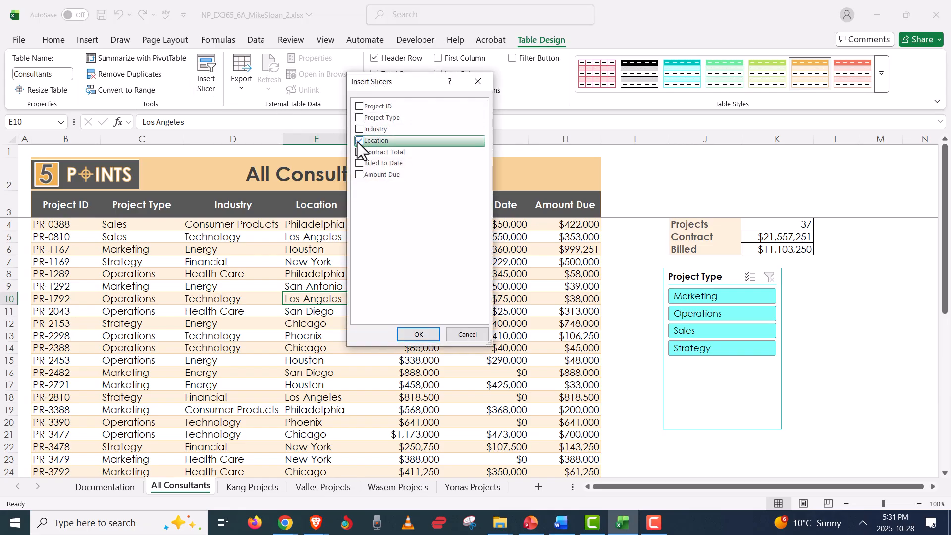
pyautogui.click(419, 335)
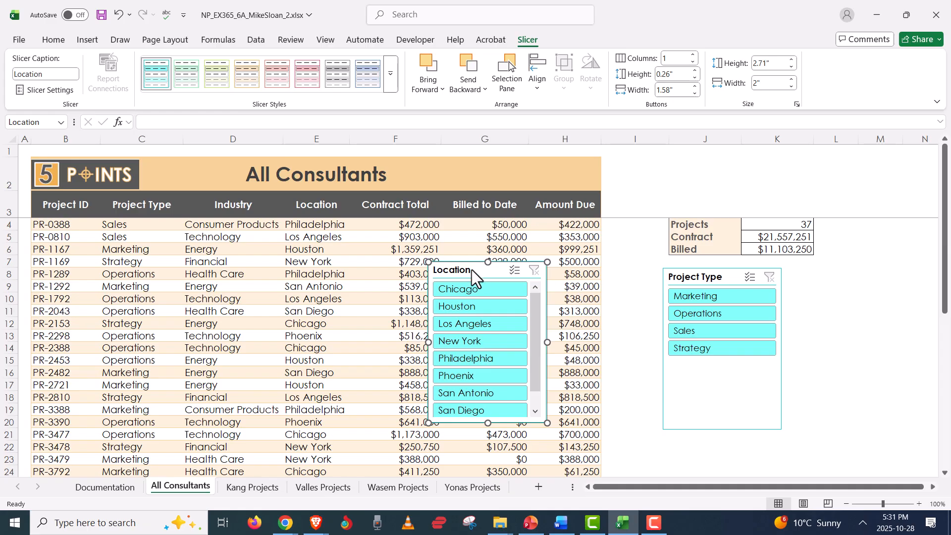
pyautogui.moveTo(472, 270); pyautogui.dragTo(723, 456)
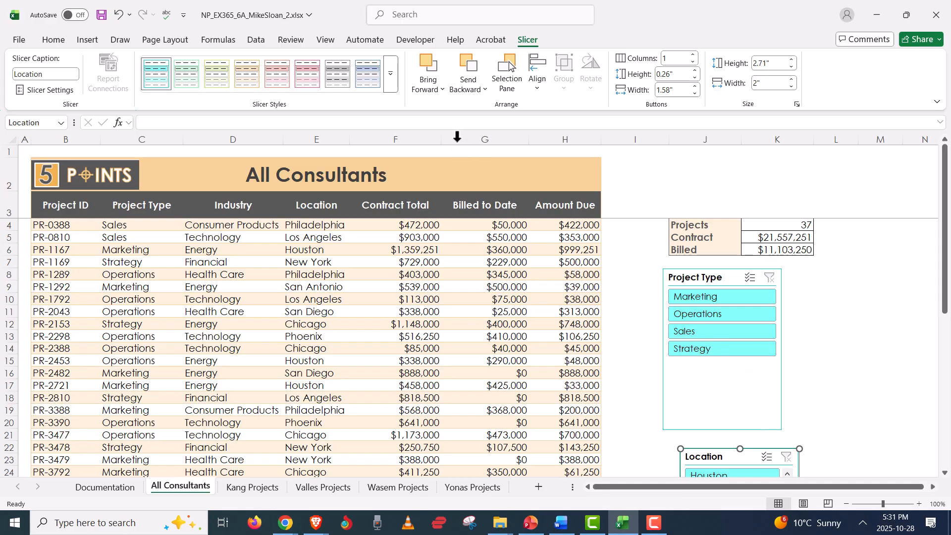
# - Apply Light Yellow, Slicer Style Light 4 to the Location slicer and check the style against item 12b in Word
pyautogui.click(394, 81)
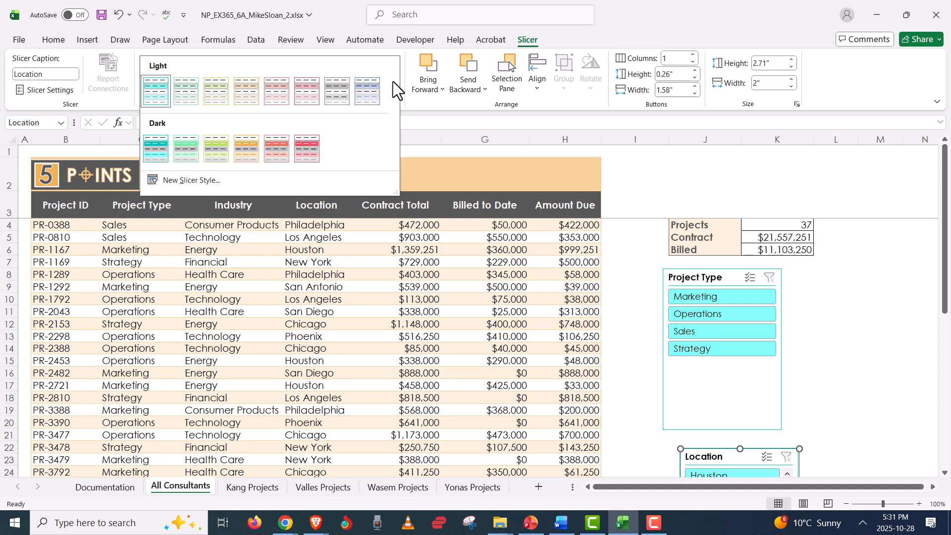
pyautogui.click(252, 97)
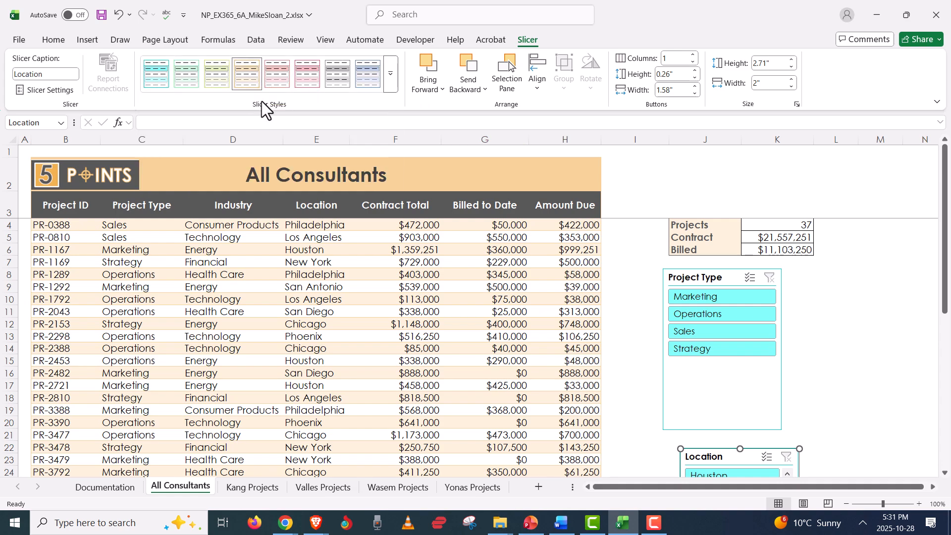
pyautogui.hotkey('alt', 'Tab')
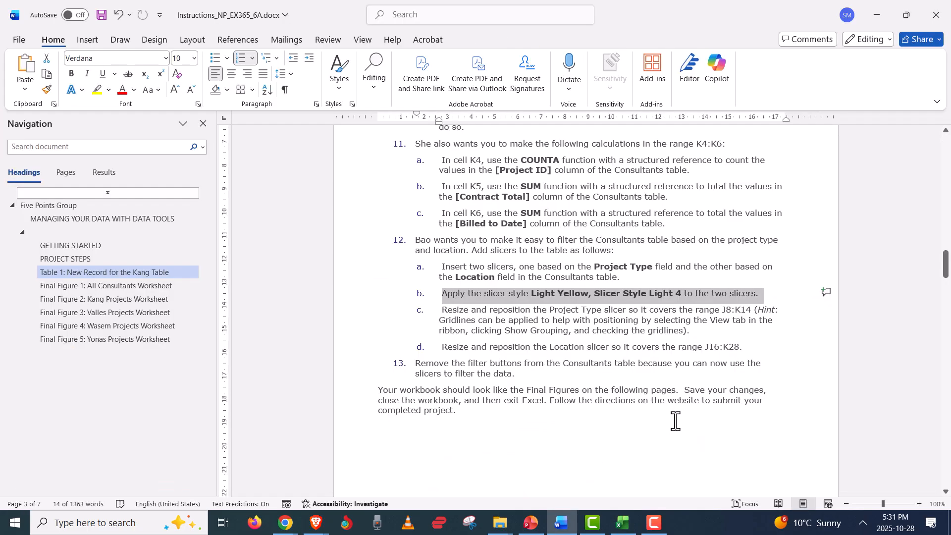
pyautogui.hotkey('alt', 'Tab')
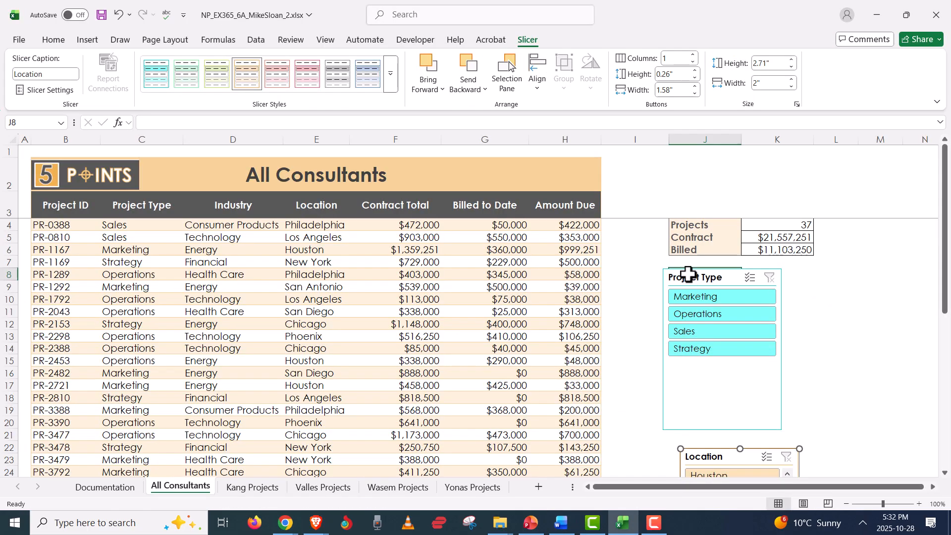
# - Apply Light Yellow, Slicer Style Light 4 to the Project Type slicer and read item 12c in the Word instructions
pyautogui.click(691, 282)
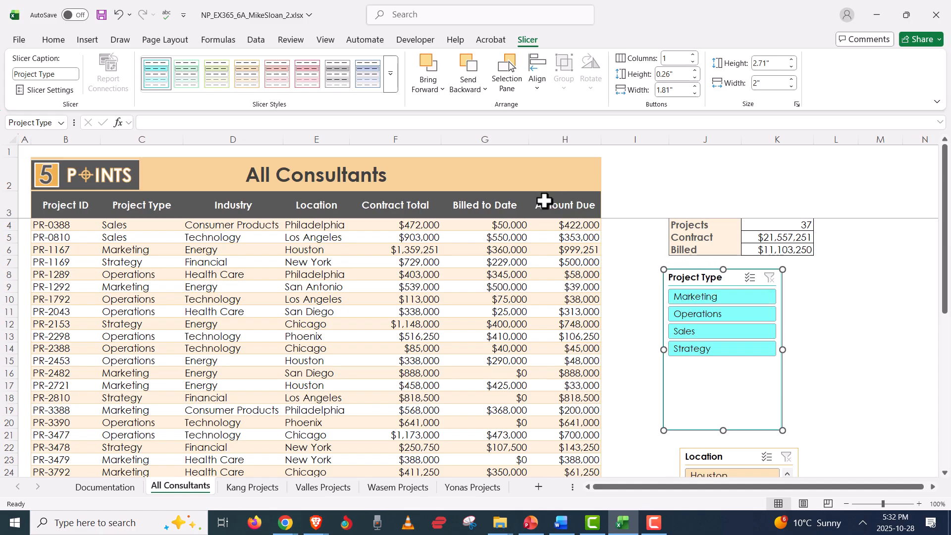
pyautogui.click(249, 85)
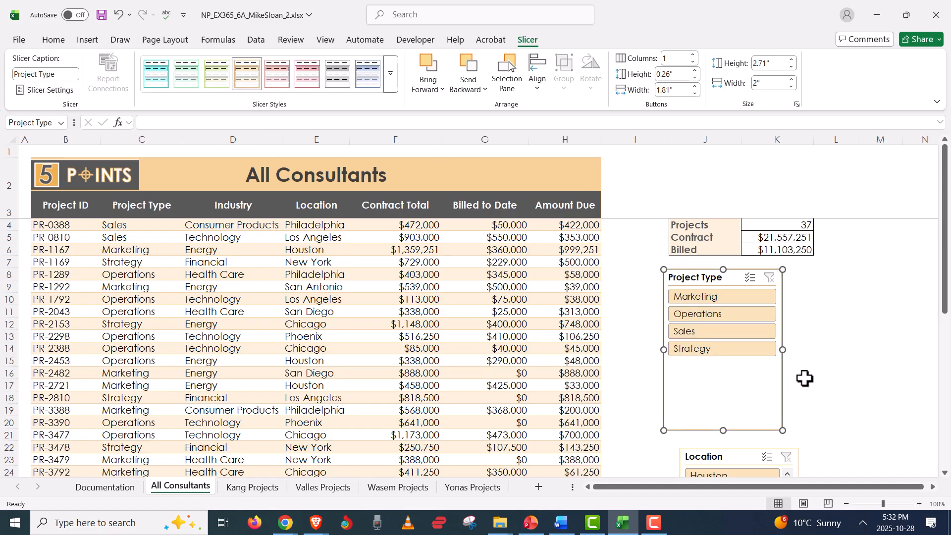
pyautogui.hotkey('alt', 'Tab')
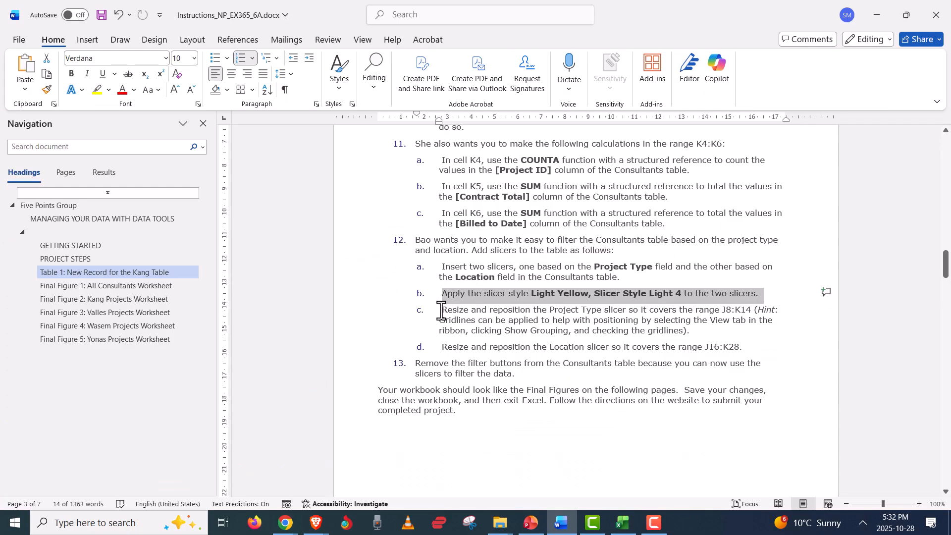
pyautogui.moveTo(442, 310); pyautogui.dragTo(530, 310)
pyautogui.moveTo(592, 315); pyautogui.dragTo(711, 347)
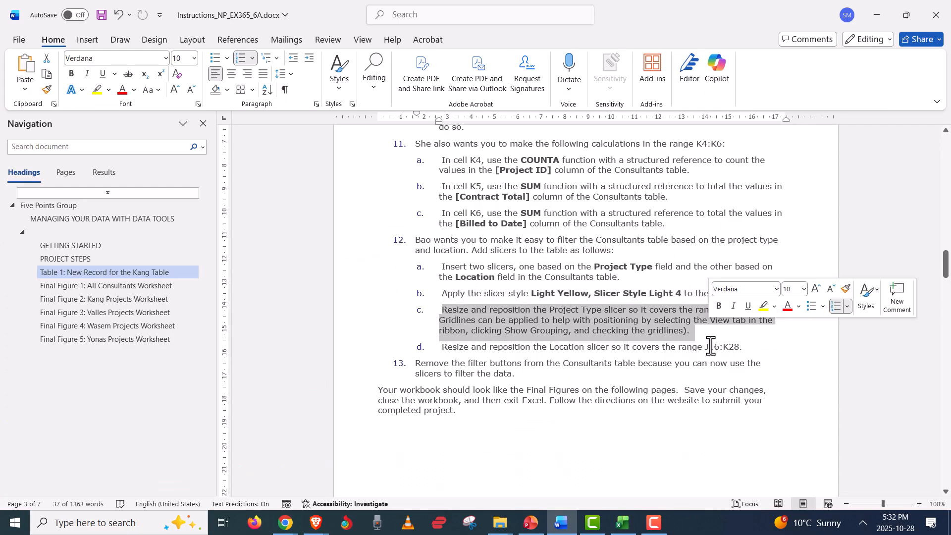
pyautogui.hotkey('alt', 'Tab')
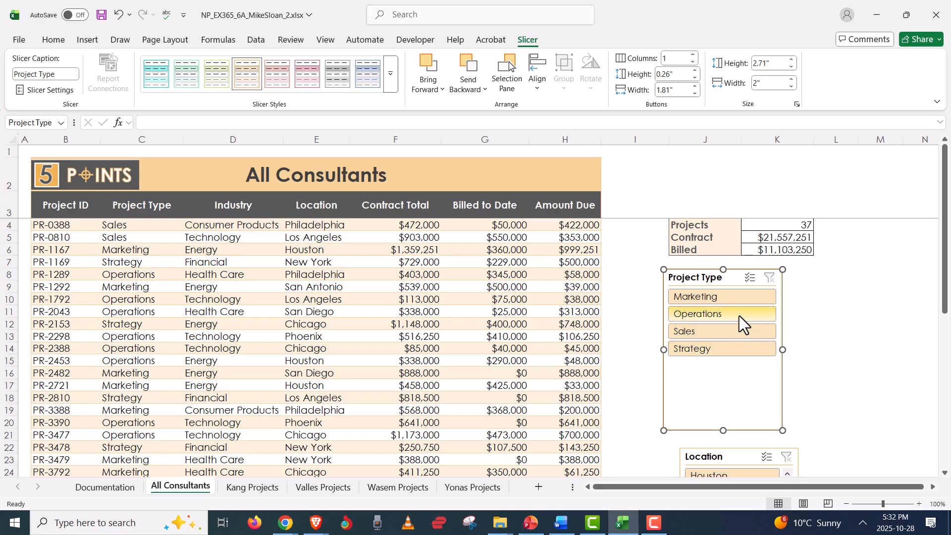
# - Filter the Consultants table with the slicers to Operations and Houston, and clear both slicer filters
pyautogui.click(739, 316)
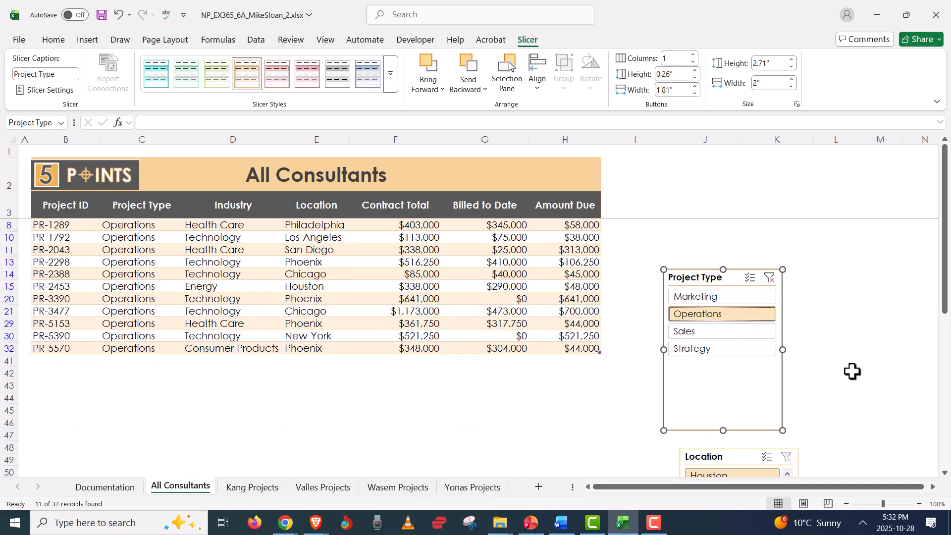
pyautogui.moveTo(946, 313); pyautogui.dragTo(946, 330)
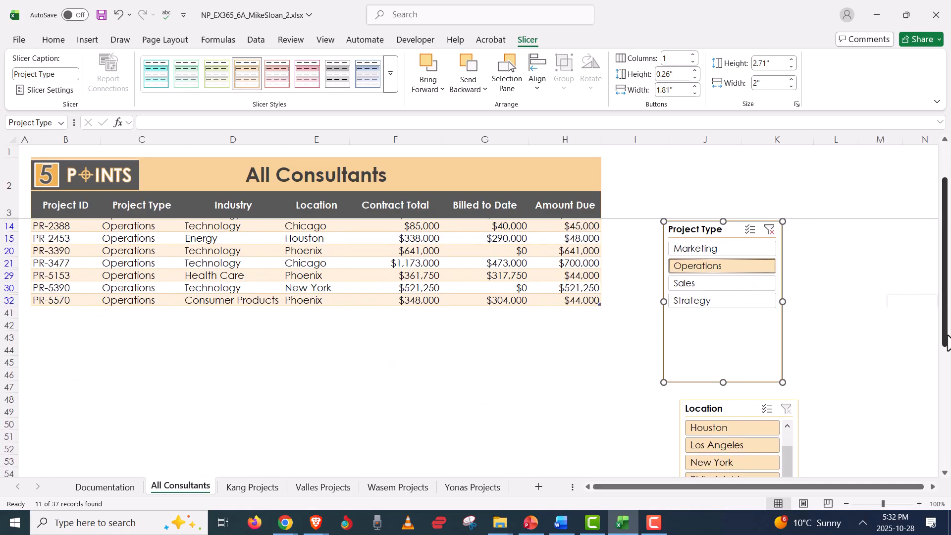
pyautogui.click(724, 426)
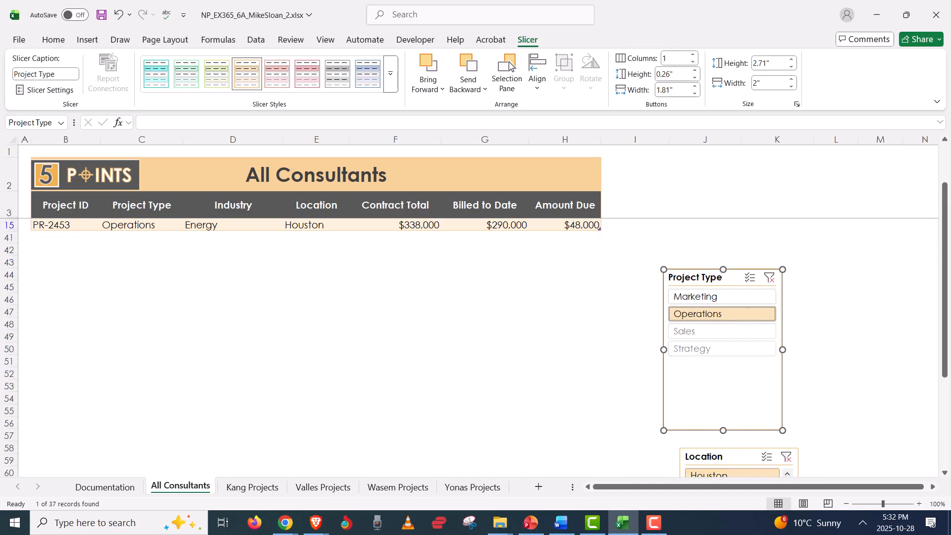
pyautogui.moveTo(946, 356); pyautogui.dragTo(948, 335)
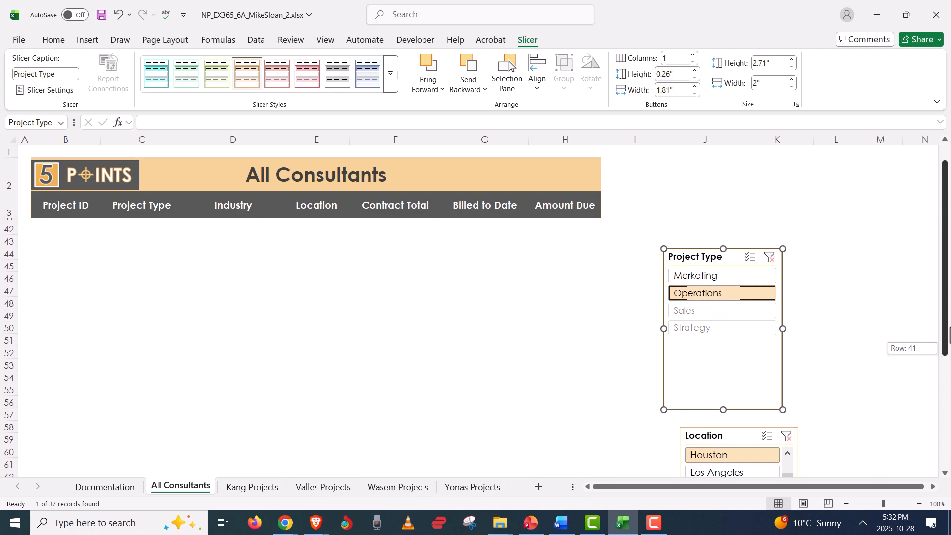
pyautogui.click(787, 436)
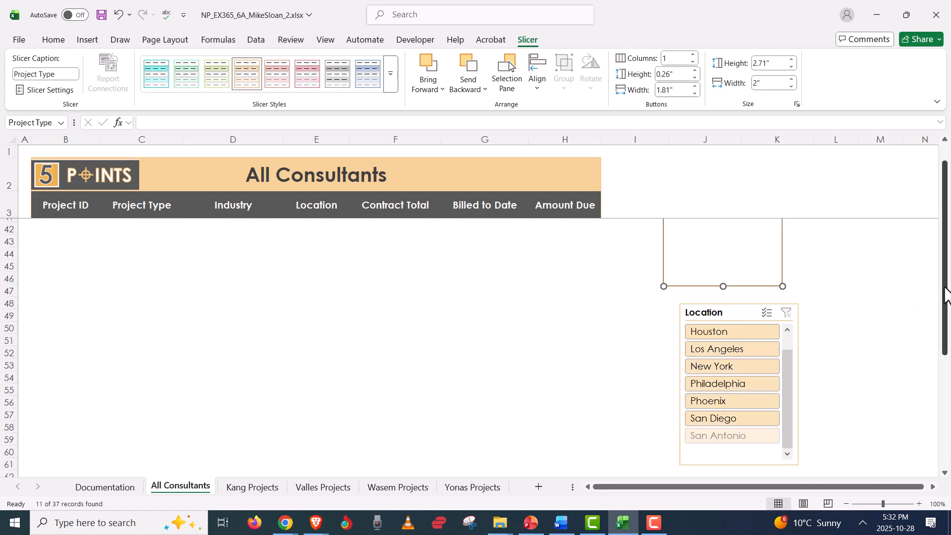
pyautogui.moveTo(945, 291); pyautogui.dragTo(944, 193)
pyautogui.click(770, 278)
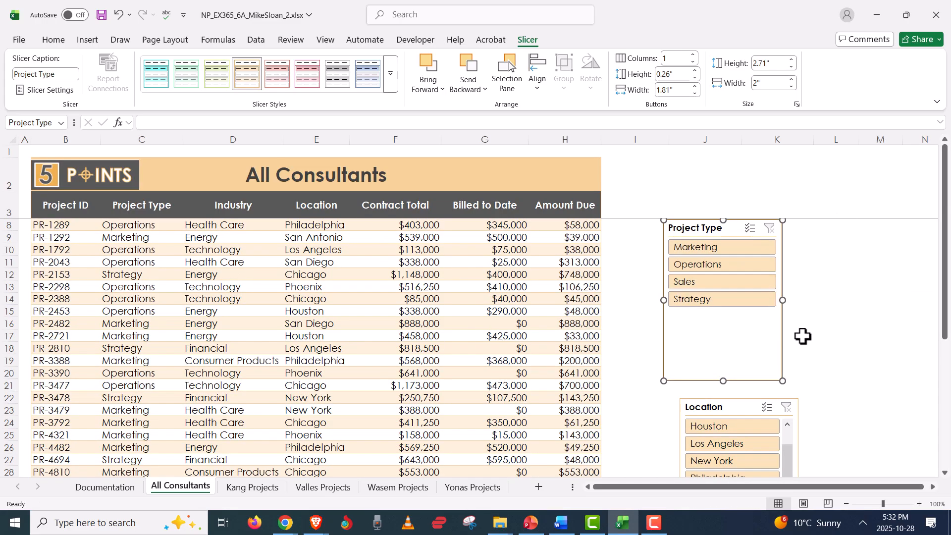
pyautogui.moveTo(944, 276); pyautogui.dragTo(947, 213)
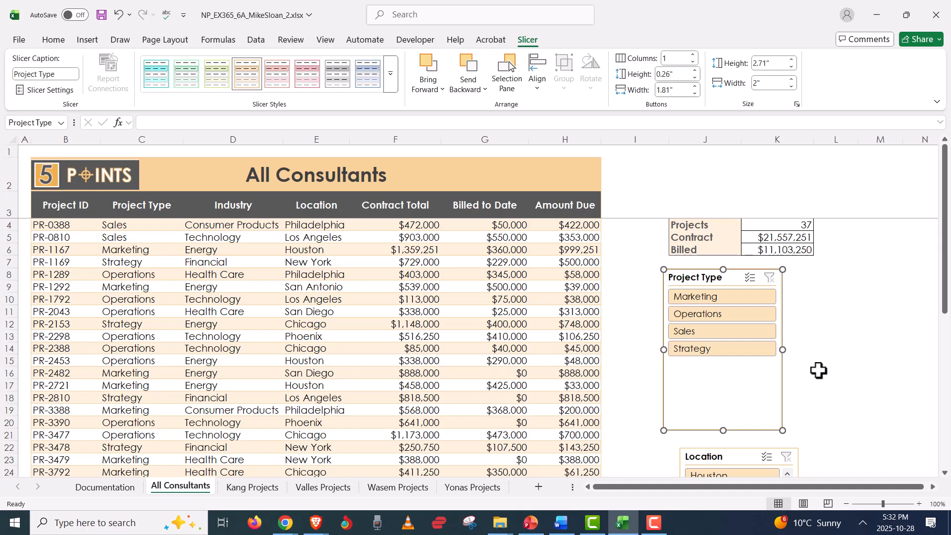
# - Recheck item 12c in Word, show the worksheet gridlines, and align the Project Type slicer's upper-left corner with cell J8
pyautogui.hotkey('alt', 'Tab')
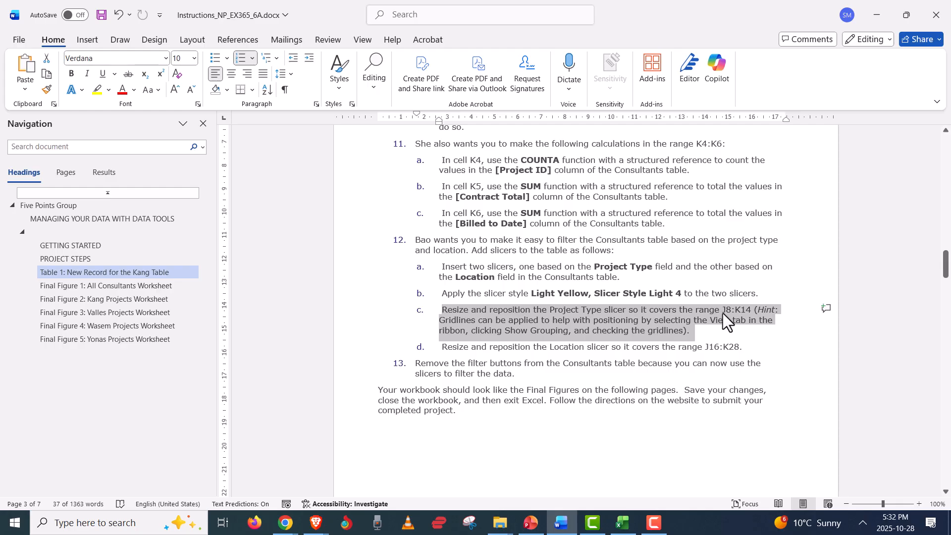
pyautogui.hotkey('alt', 'Tab')
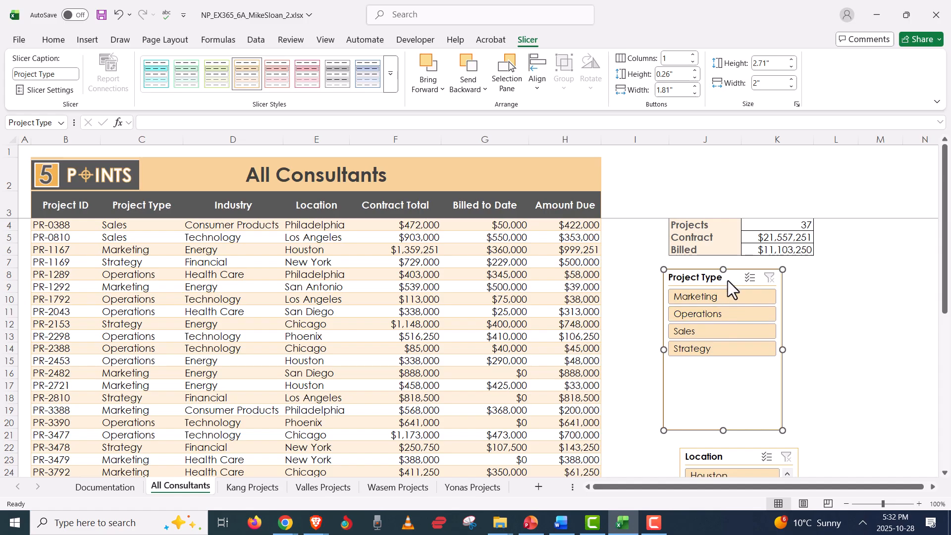
pyautogui.moveTo(727, 281); pyautogui.dragTo(737, 283)
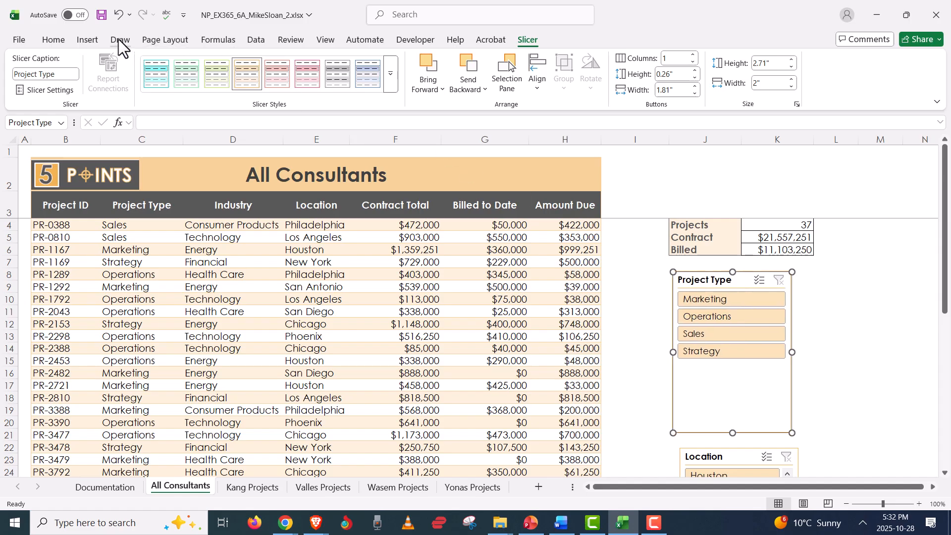
pyautogui.click(325, 39)
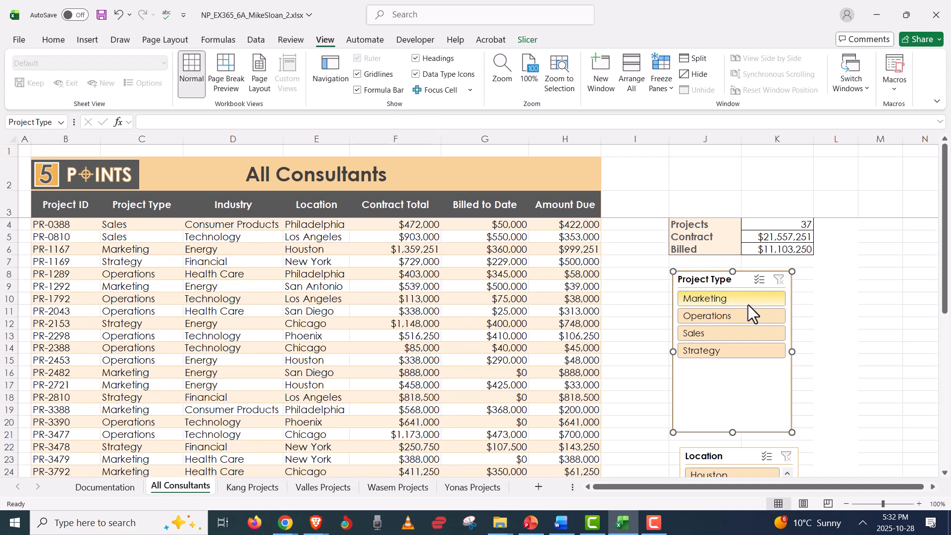
pyautogui.click(4, 274)
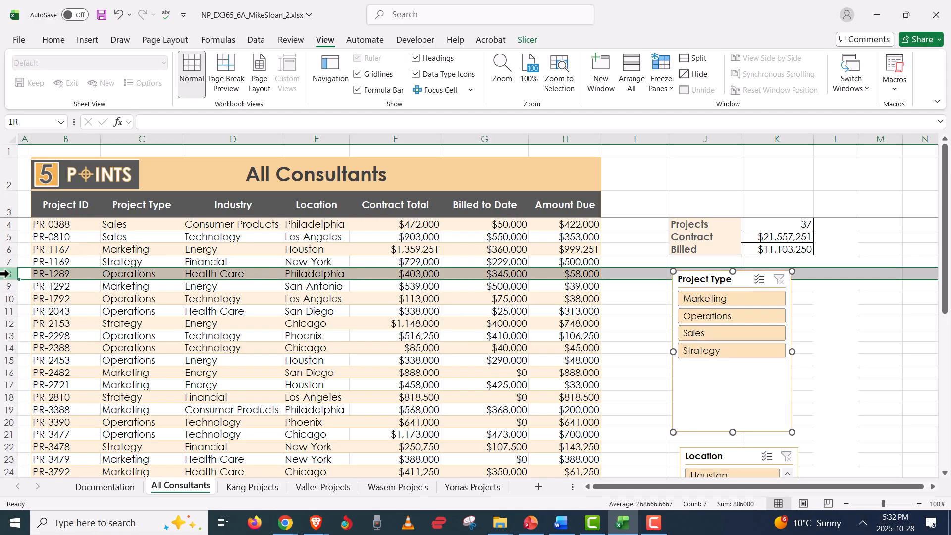
pyautogui.click(745, 281)
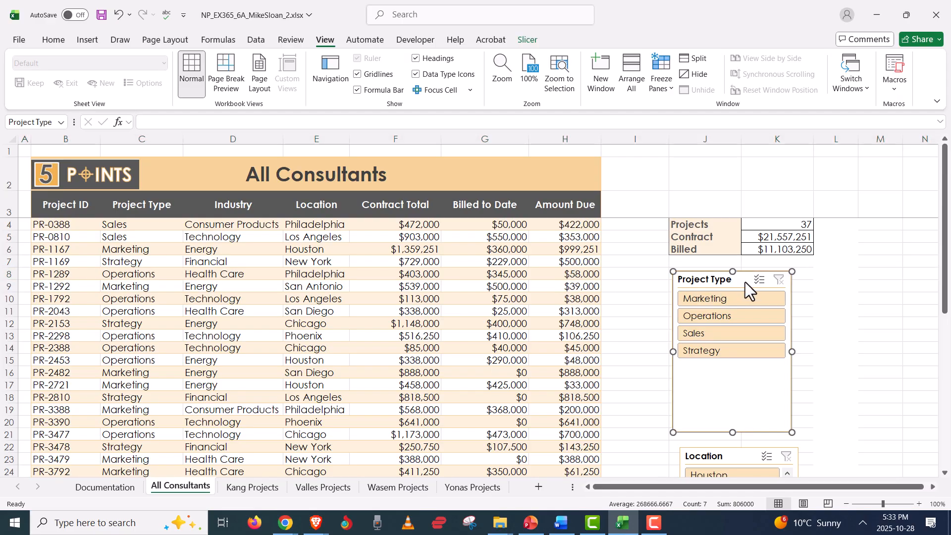
pyautogui.moveTo(746, 281); pyautogui.dragTo(745, 280)
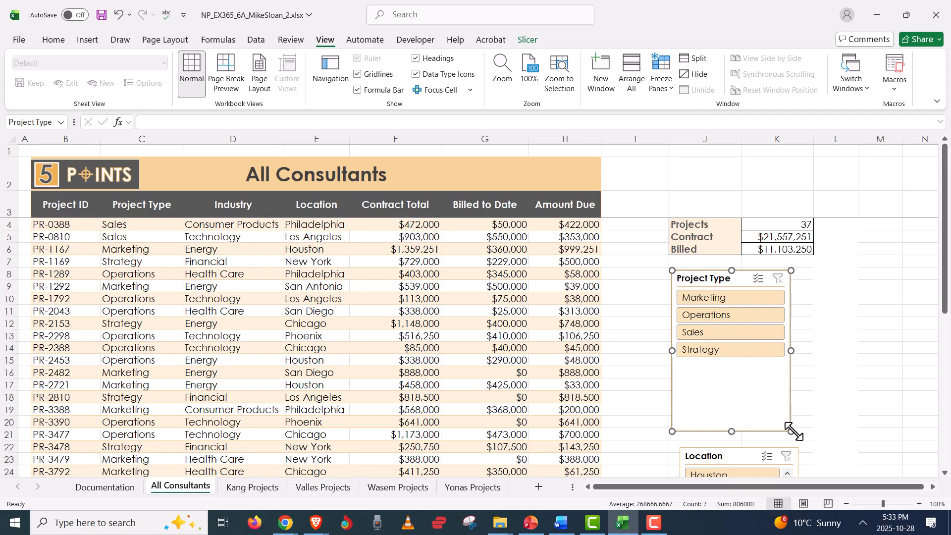
# - Resize the Project Type slicer to cover the range J8:K14, checking the range in Word and its lower edge against row 14
pyautogui.hotkey('alt', 'Tab')
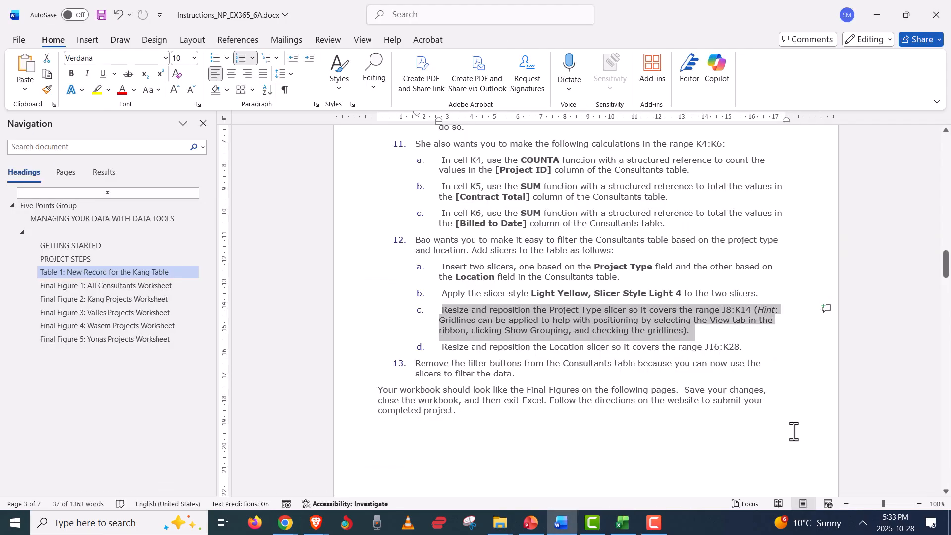
pyautogui.hotkey('alt', 'Tab')
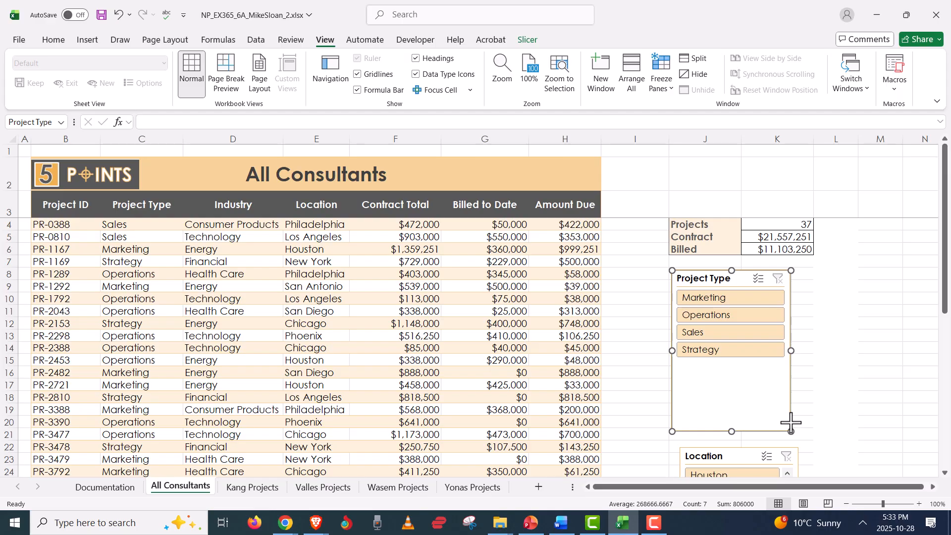
pyautogui.moveTo(791, 422); pyautogui.dragTo(793, 358)
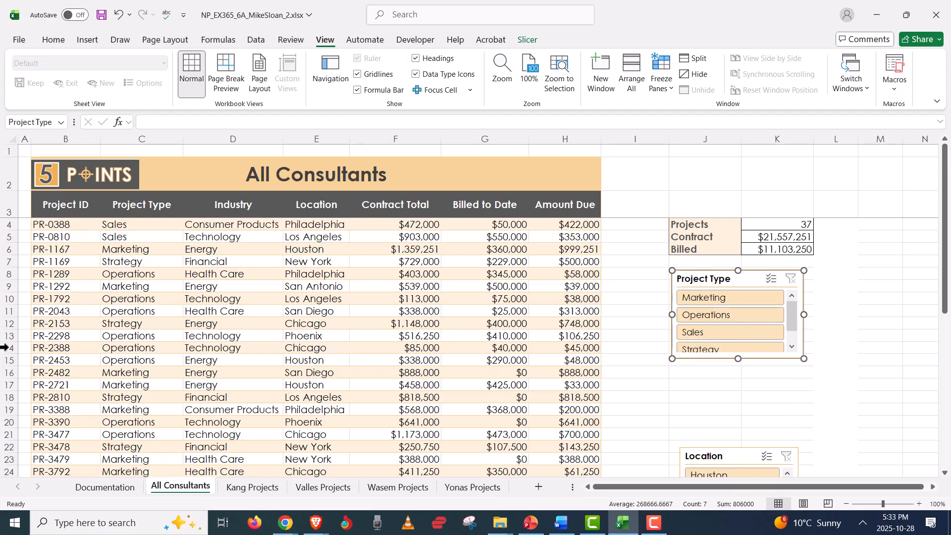
pyautogui.click(7, 347)
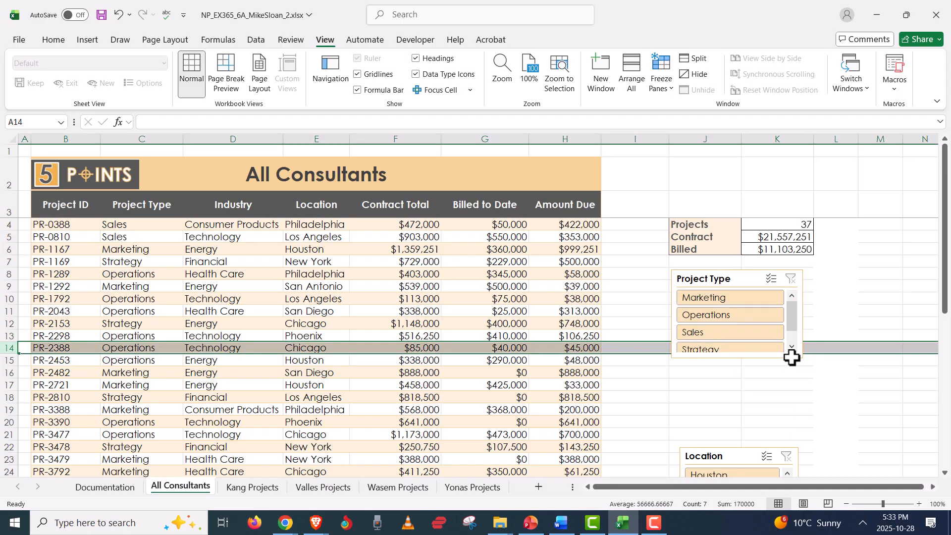
pyautogui.click(775, 354)
pyautogui.moveTo(802, 360); pyautogui.dragTo(804, 348)
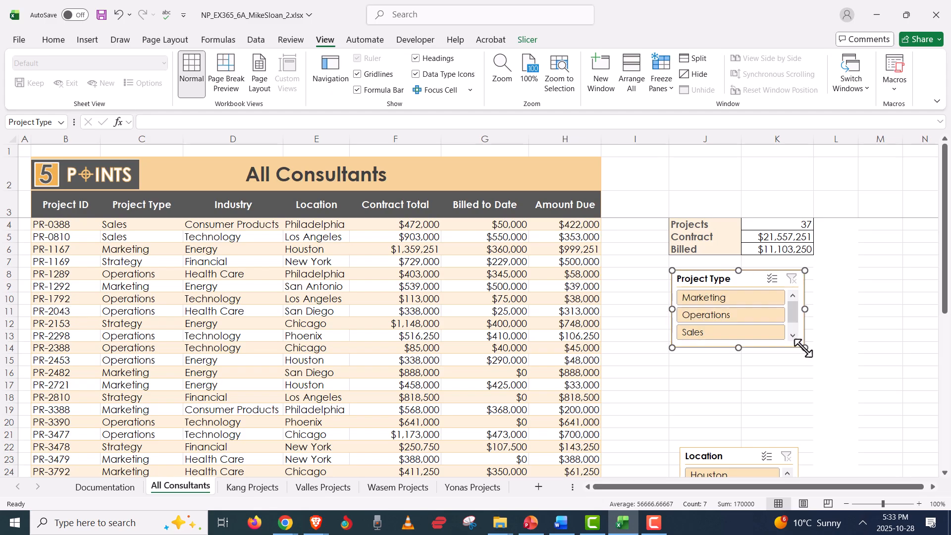
pyautogui.click(9, 346)
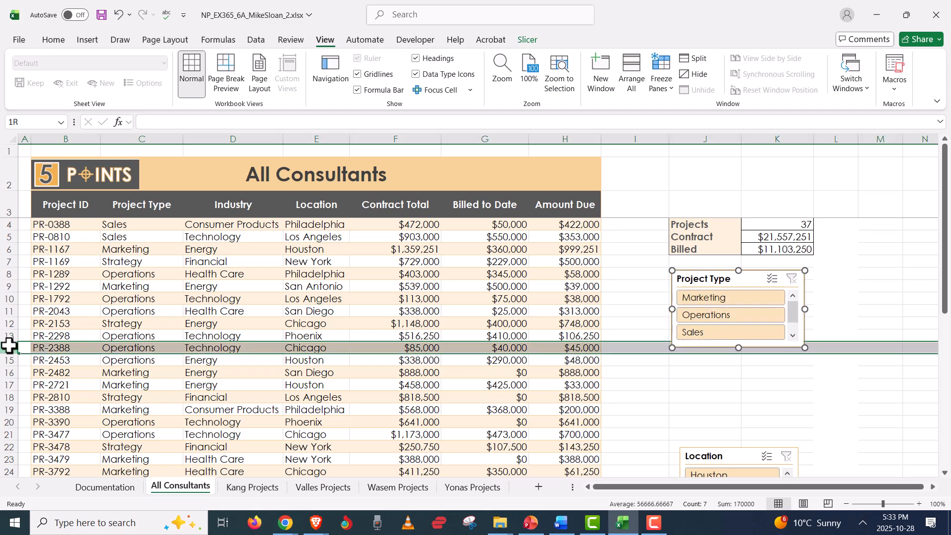
pyautogui.click(805, 347)
pyautogui.moveTo(805, 348); pyautogui.dragTo(806, 352)
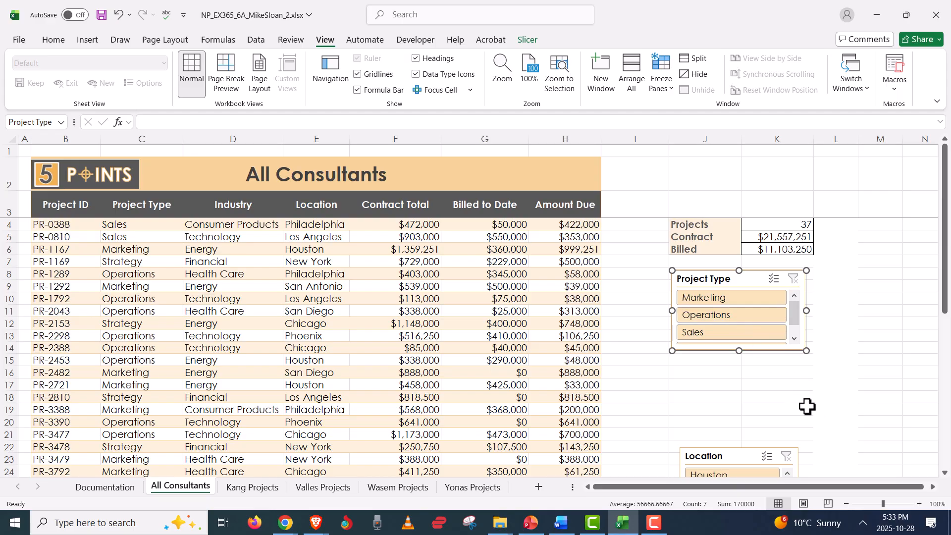
# - Check item 12d in Word and move the Location slicer up so that it starts at cell J16
pyautogui.hotkey('alt', 'Tab')
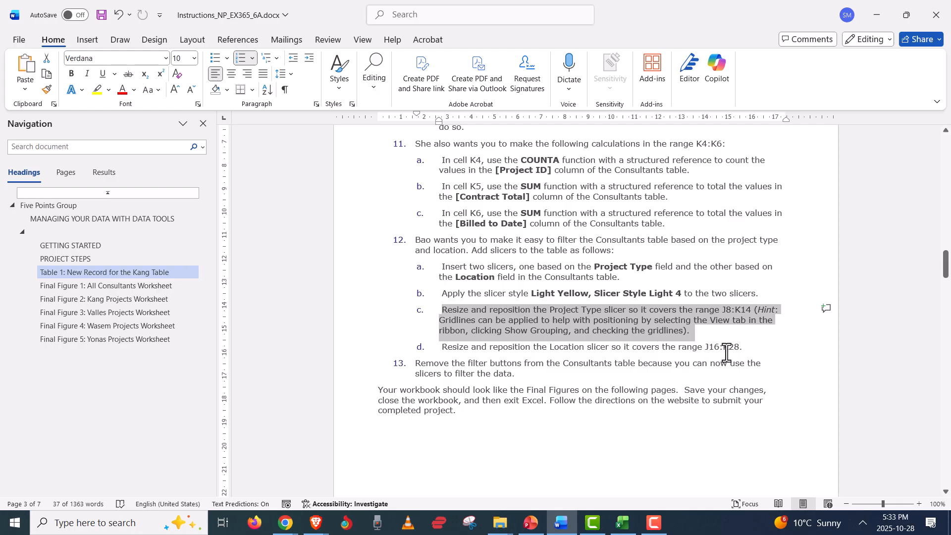
pyautogui.hotkey('alt', 'Tab')
pyautogui.hotkey('alt', 'Tab')
pyautogui.hotkey('alt', 'Tab')
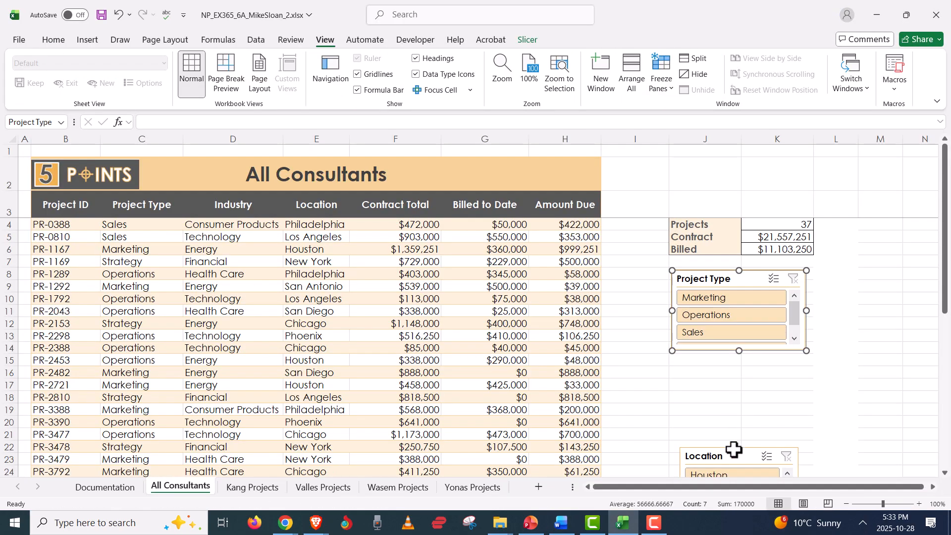
pyautogui.moveTo(733, 450); pyautogui.dragTo(745, 409)
pyautogui.click(741, 456)
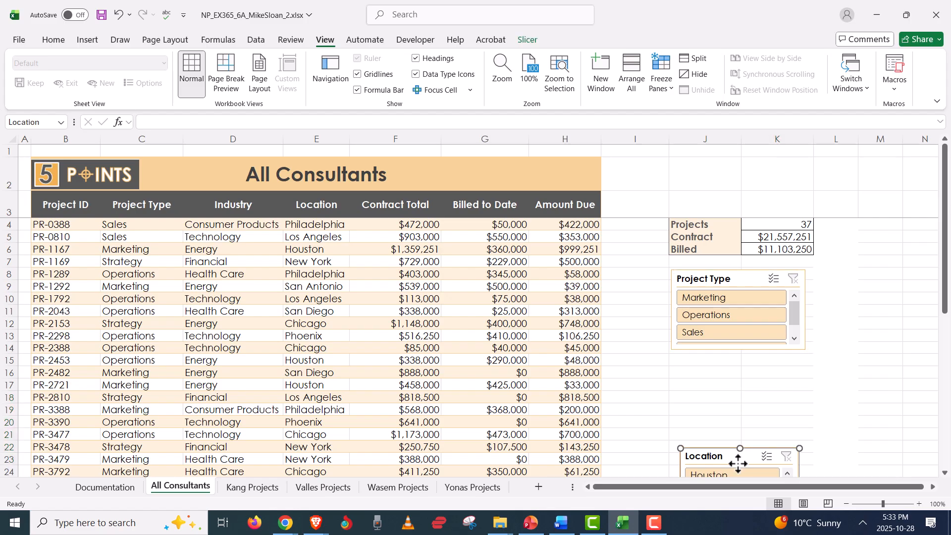
pyautogui.moveTo(738, 463); pyautogui.dragTo(730, 382)
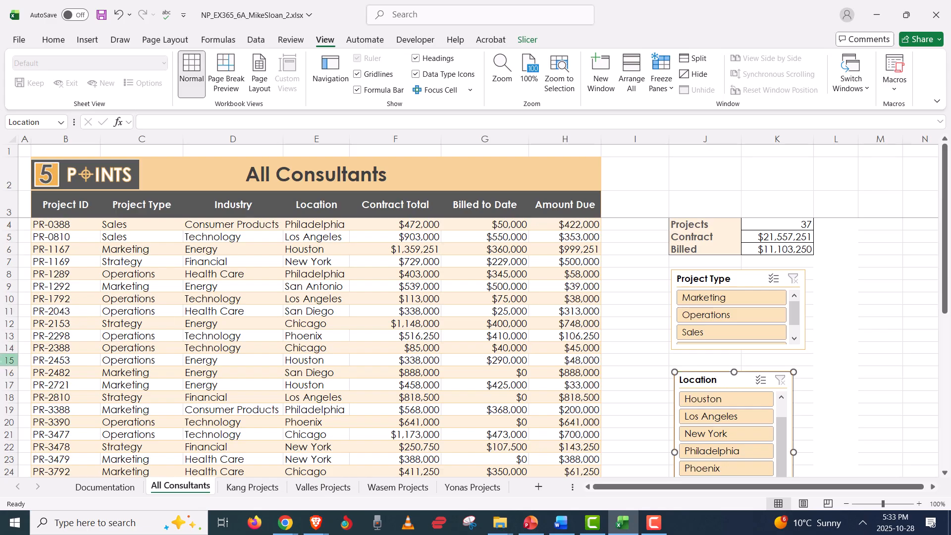
pyautogui.click(4, 372)
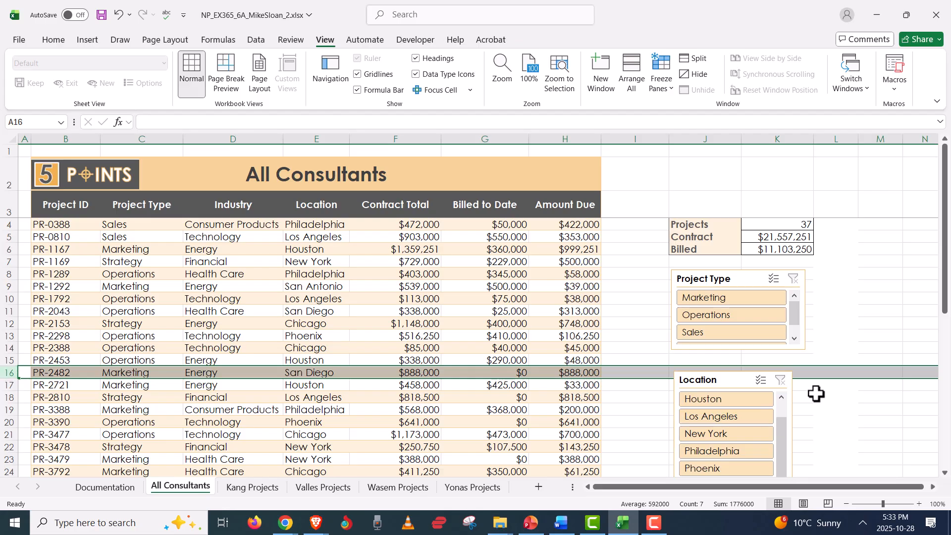
# - Widen the Location slicer toward the edge of column K, checking the J16:K28 range in Word and the slicer's lower edge against row 28
pyautogui.scroll(-4, 816, 393)
pyautogui.click(744, 384)
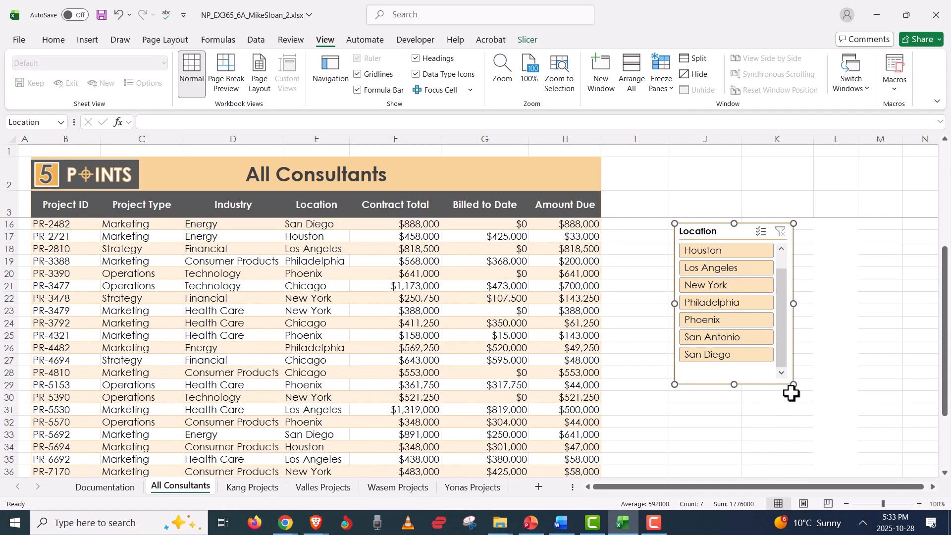
pyautogui.moveTo(794, 385); pyautogui.dragTo(806, 387)
pyautogui.hotkey('alt', 'Tab')
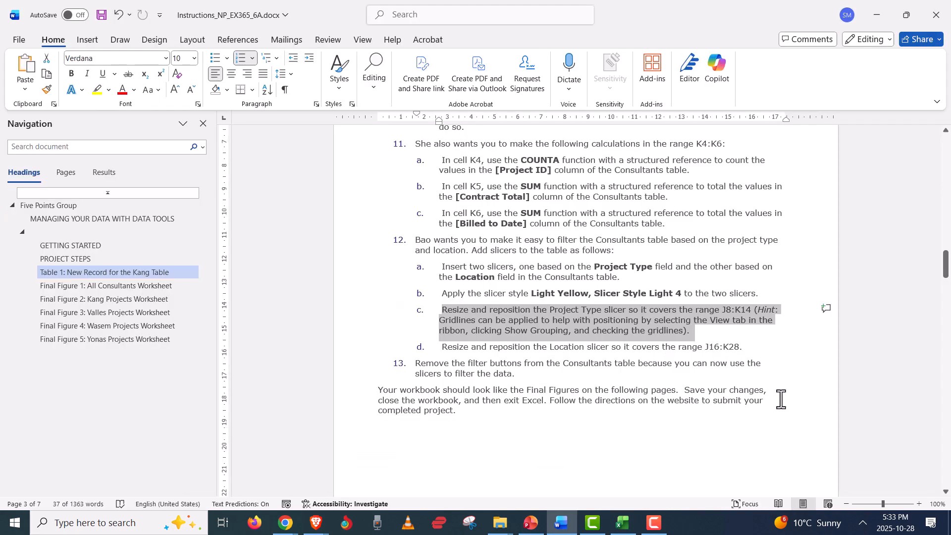
pyautogui.hotkey('alt', 'Tab')
pyautogui.click(2, 372)
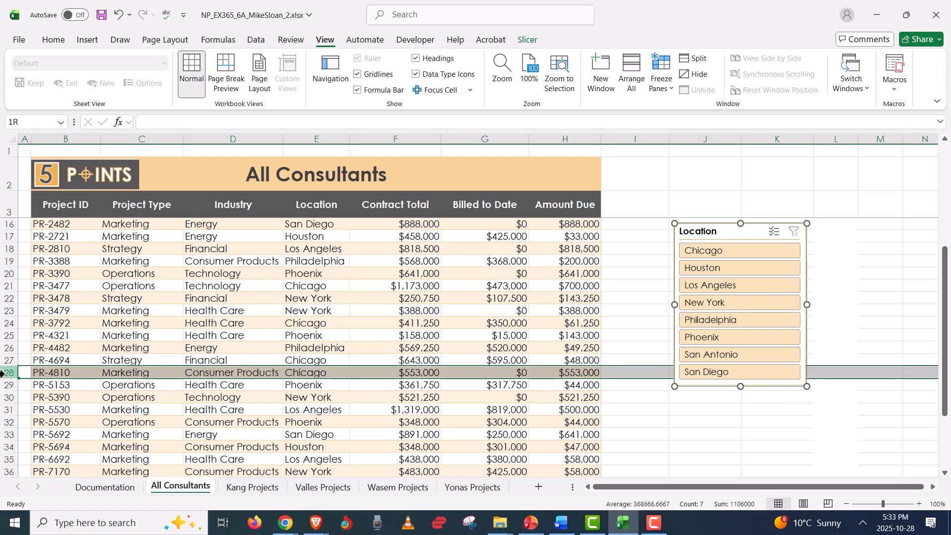
# - Shorten the Location slicer so its lower edge ends within row 28, clearing the stray San Diego filter, and check against row 28
pyautogui.click(794, 373)
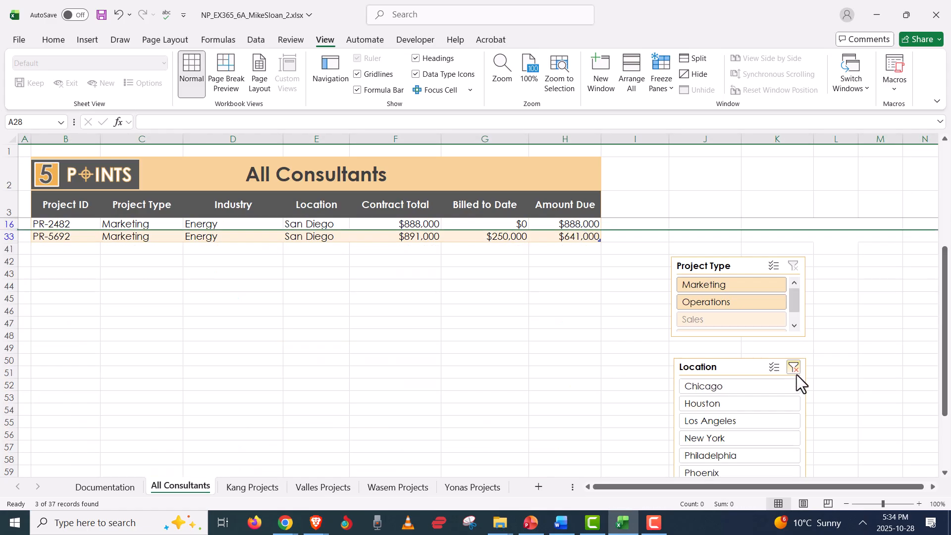
pyautogui.click(793, 367)
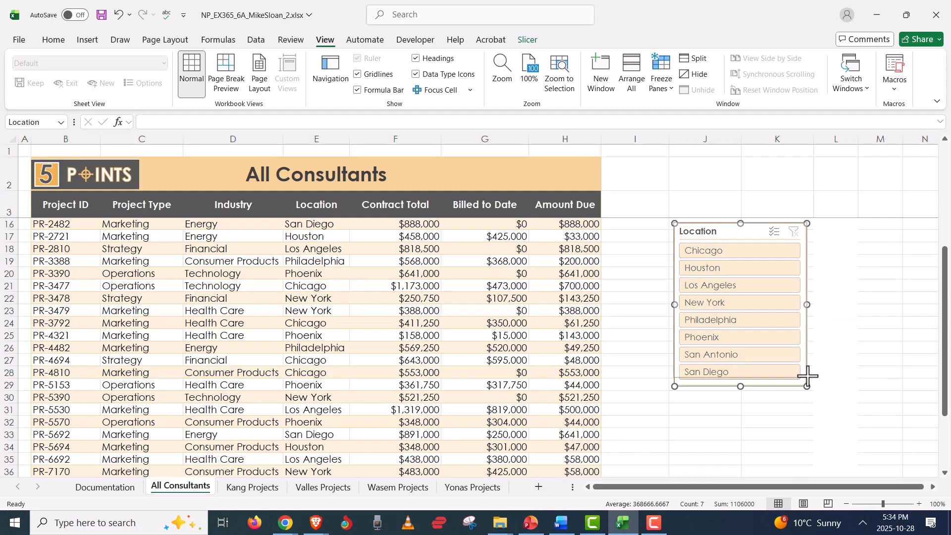
pyautogui.moveTo(807, 386)
pyautogui.mouseDown()
pyautogui.moveTo(801, 367)
pyautogui.moveTo(805, 374)
pyautogui.mouseUp()
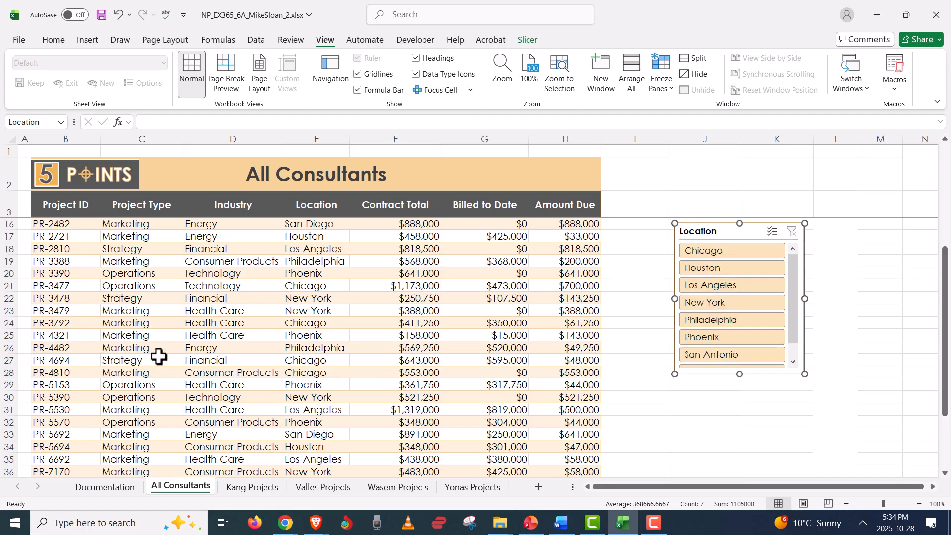
pyautogui.click(5, 372)
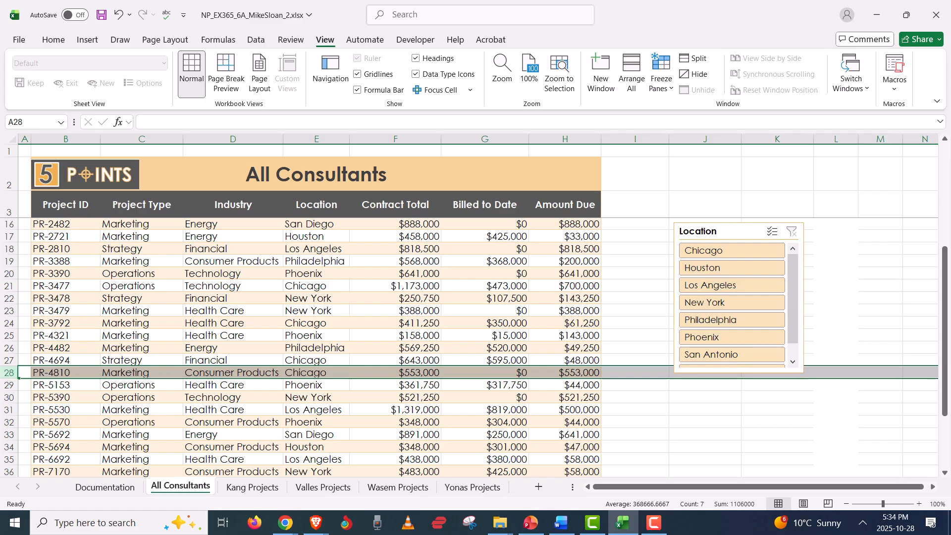
# - Widen the Location slicer slightly to line up with the Project Type slicer's right edge, and deselect it
pyautogui.scroll(4, 859, 328)
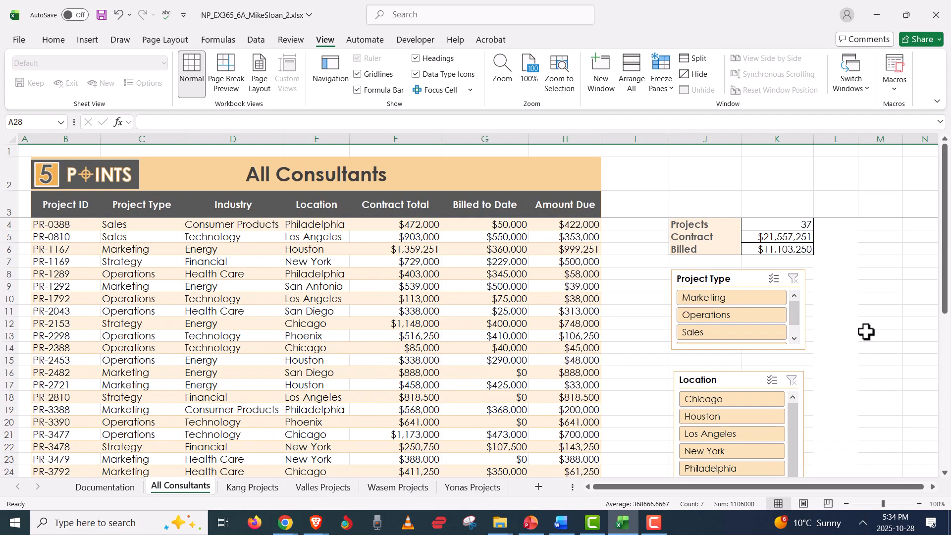
pyautogui.keyDown('ctrl'); pyautogui.scroll(-3, 866, 332); pyautogui.keyUp('ctrl')
pyautogui.keyDown('ctrl'); pyautogui.scroll(1, 481, 258); pyautogui.keyUp('ctrl')
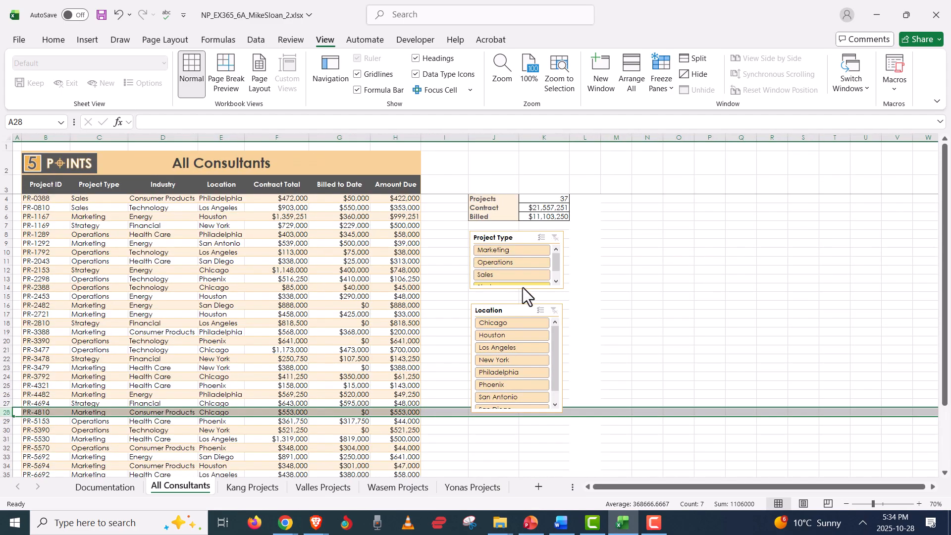
pyautogui.click(563, 346)
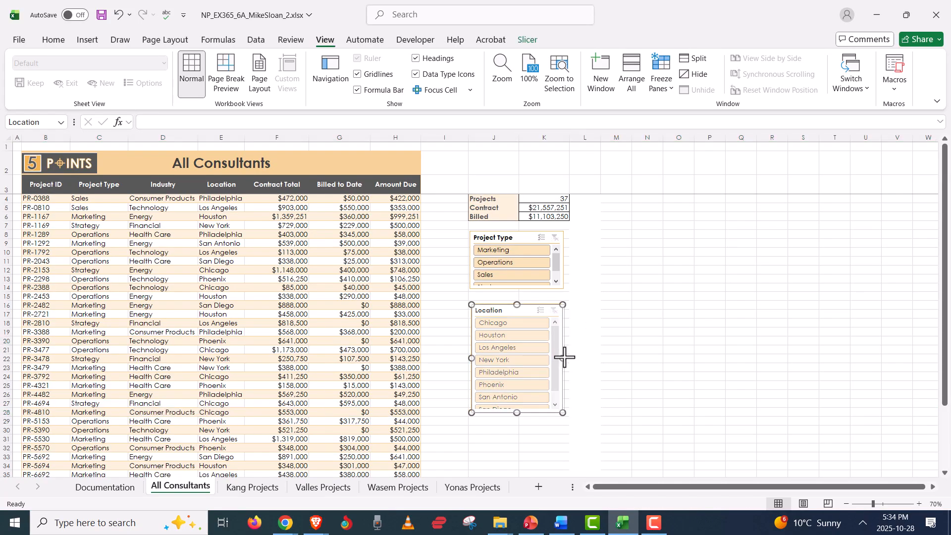
pyautogui.click(639, 333)
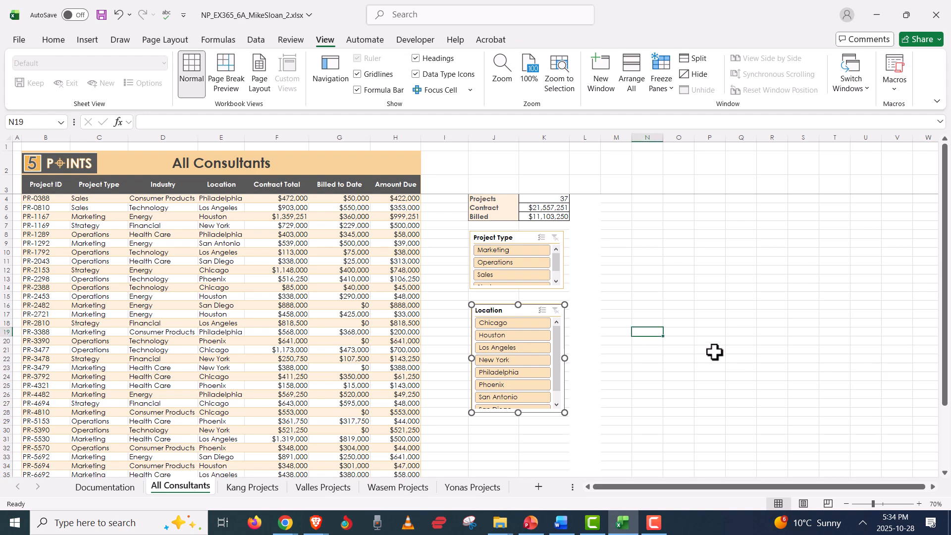
# - Review items 12a to 12d in the Word instructions against the slicers, and return to the workbook
pyautogui.hotkey('alt', 'Tab')
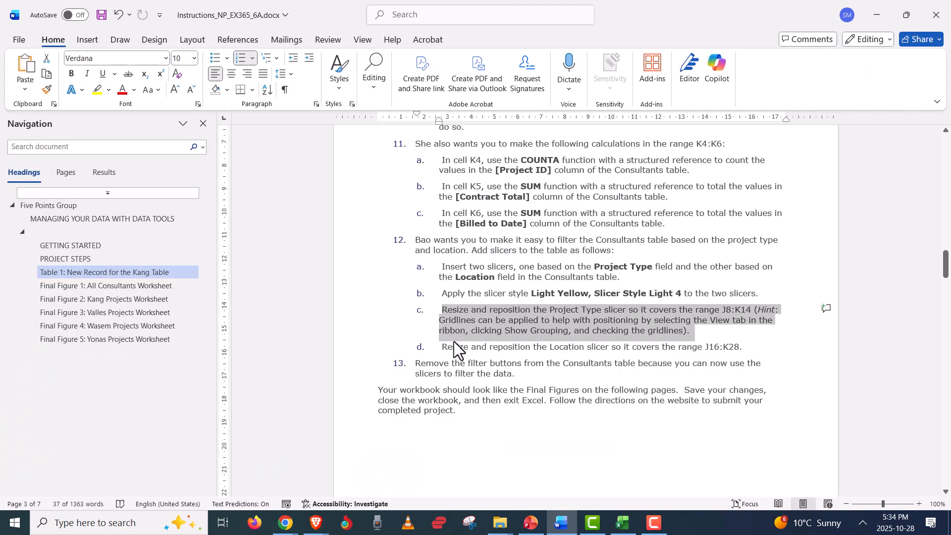
pyautogui.click(459, 347)
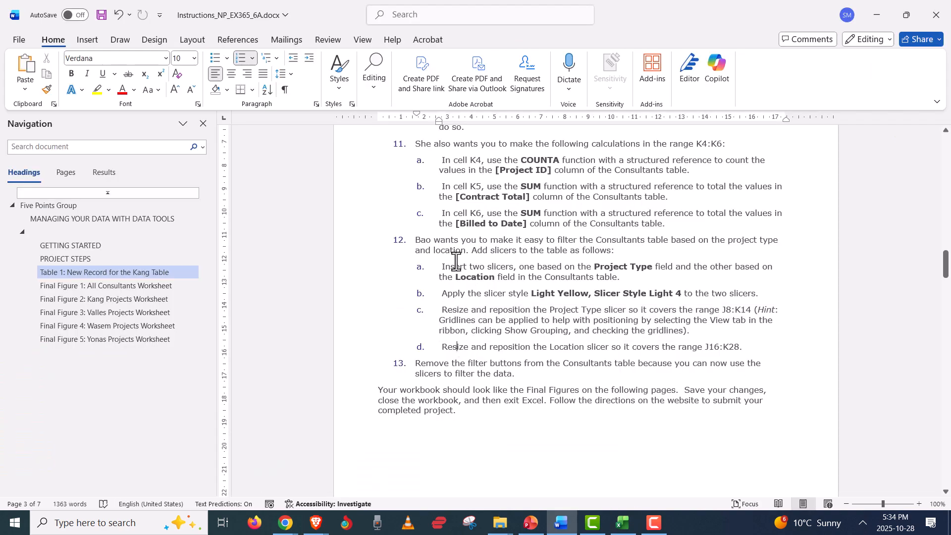
pyautogui.moveTo(443, 266); pyautogui.dragTo(661, 270)
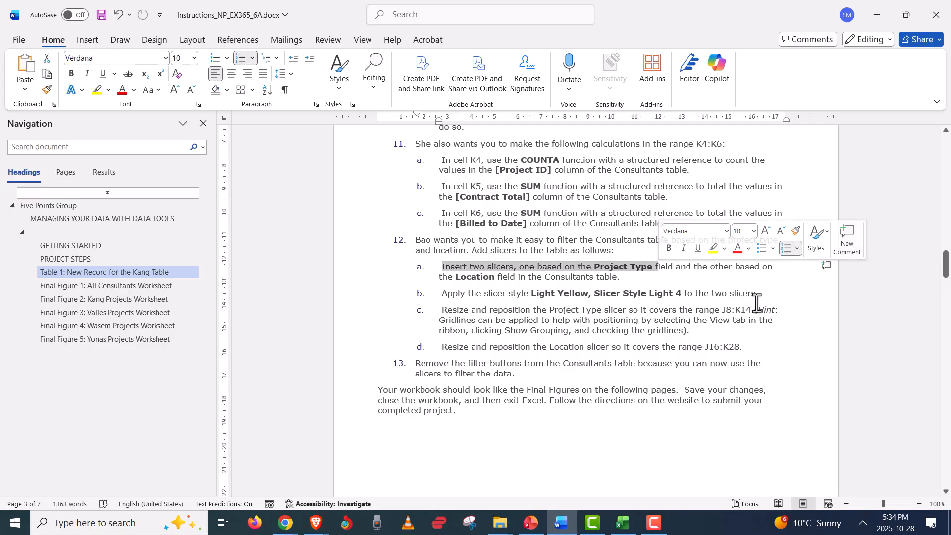
pyautogui.moveTo(758, 296); pyautogui.dragTo(410, 301)
pyautogui.moveTo(739, 347); pyautogui.dragTo(455, 308)
pyautogui.click(460, 311)
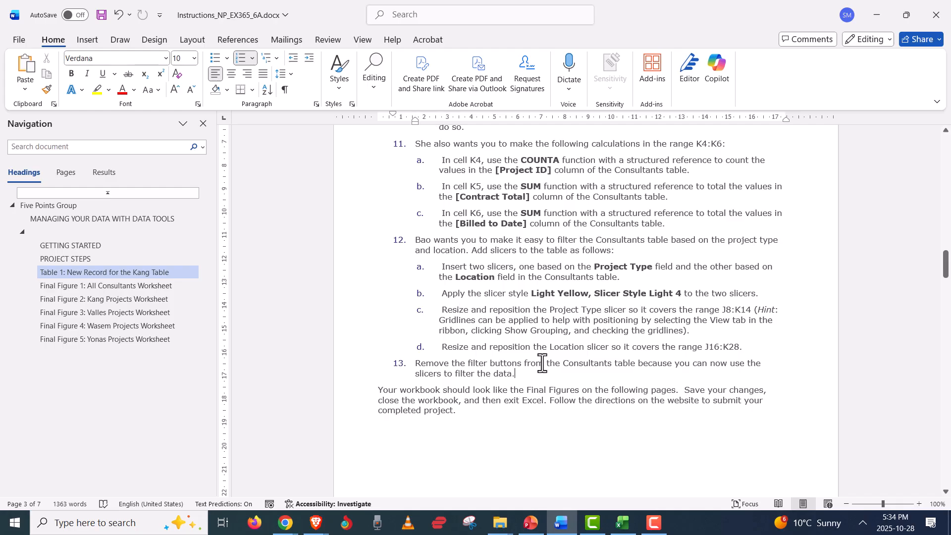
pyautogui.hotkey('alt', 'Tab')
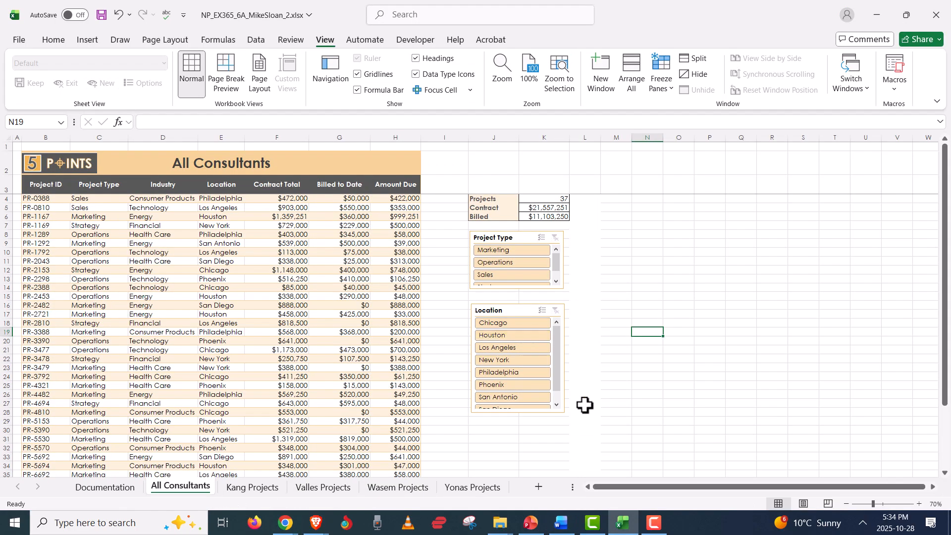
# - Hide the worksheet gridlines on All Consultants and look over the table and slicers
pyautogui.click(359, 74)
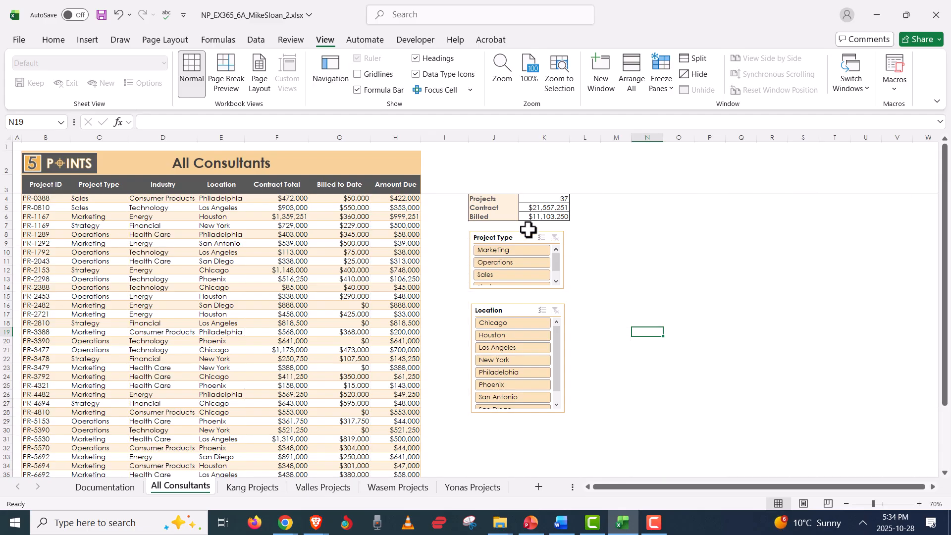
pyautogui.click(620, 280)
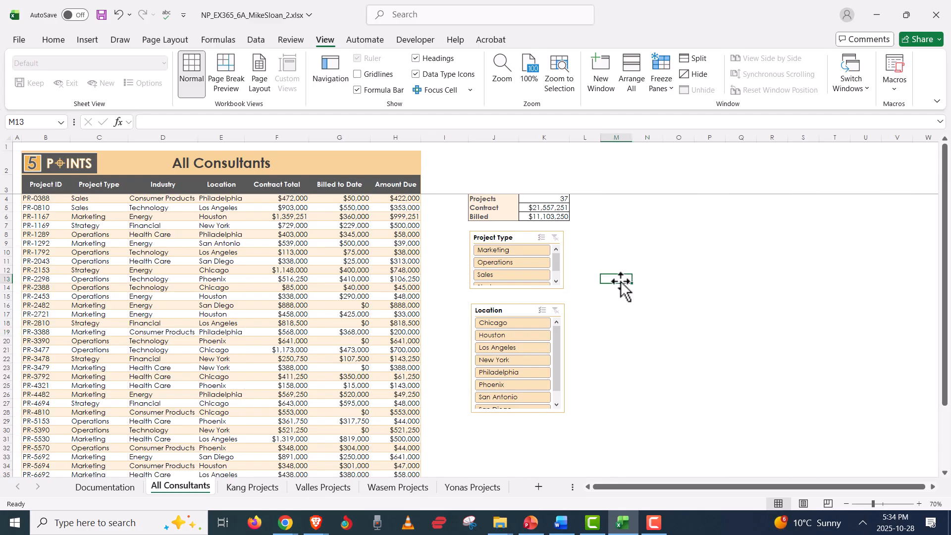
pyautogui.click(237, 273)
pyautogui.click(449, 214)
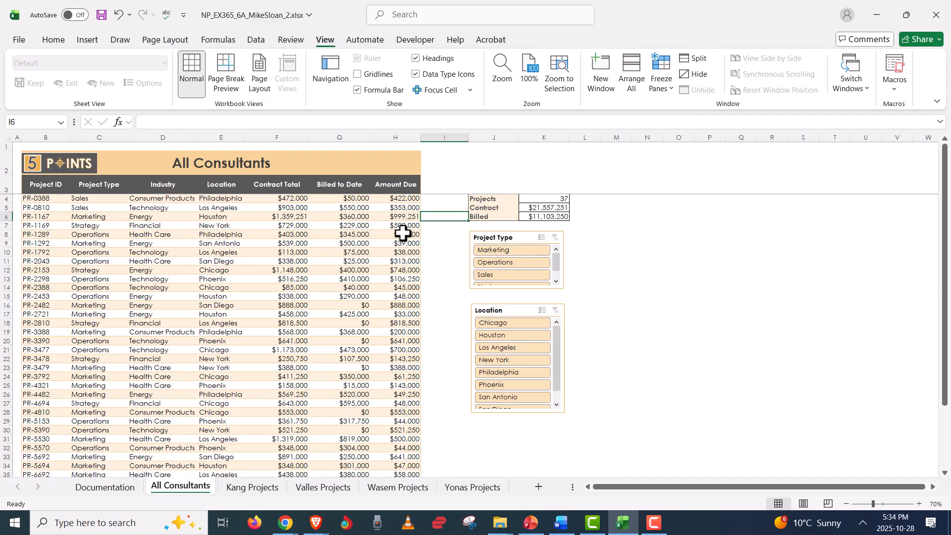
pyautogui.click(315, 252)
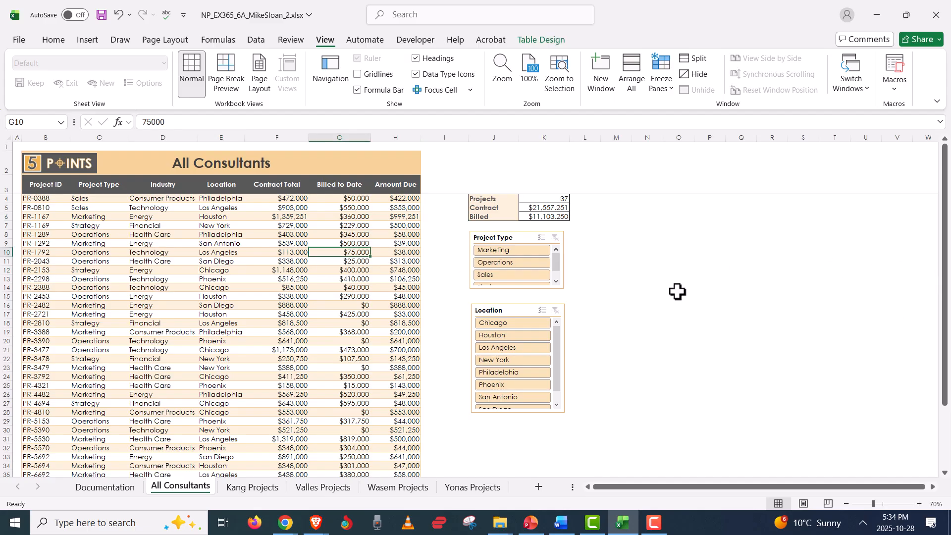
pyautogui.scroll(-1, 663, 296)
pyautogui.scroll(2, 663, 296)
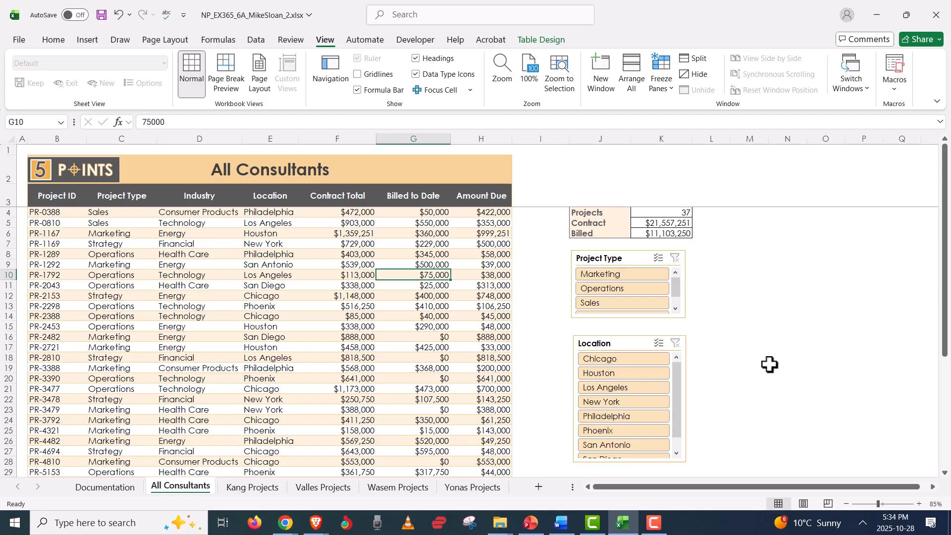
# - Read item 13 in the Word instructions about the Consultants table's filter buttons, and return to the workbook
pyautogui.hotkey('alt', 'Tab')
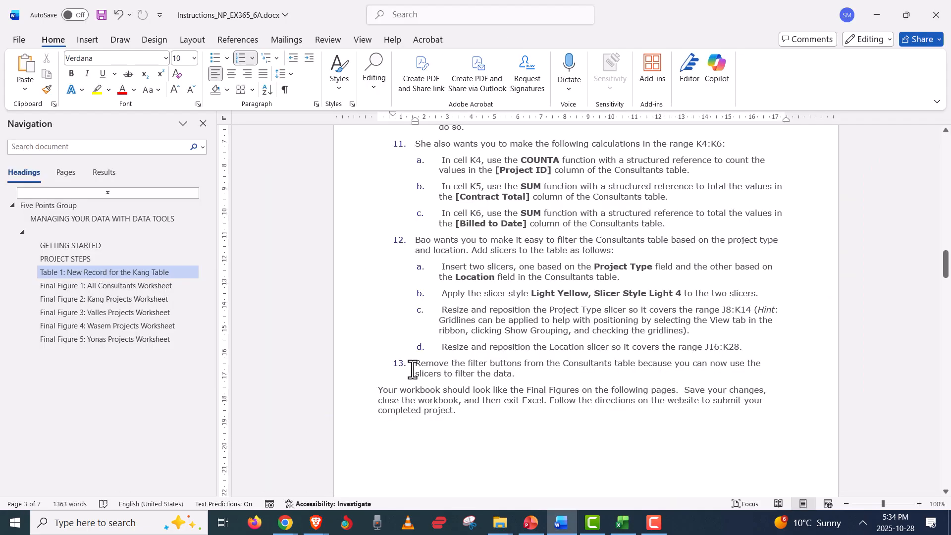
pyautogui.moveTo(417, 358); pyautogui.dragTo(527, 377)
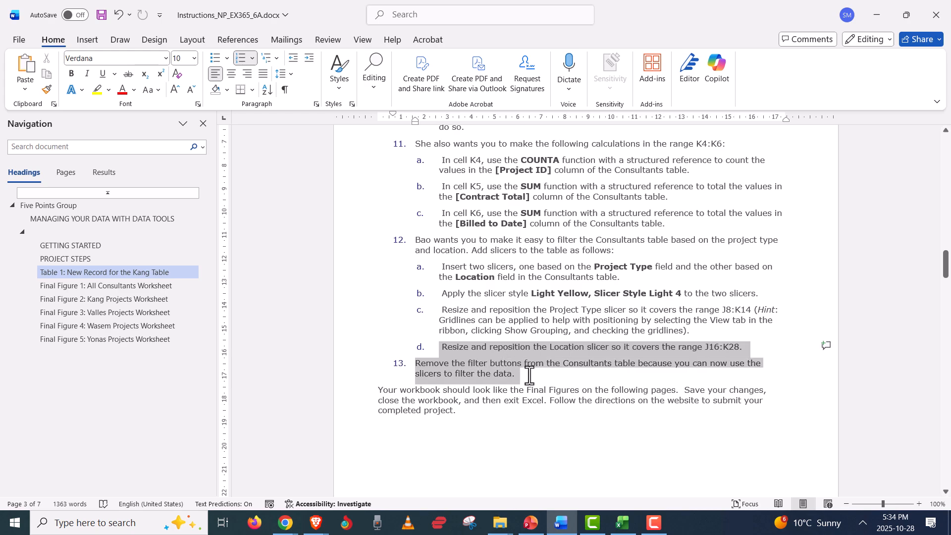
pyautogui.click(528, 383)
pyautogui.doubleClick(382, 364)
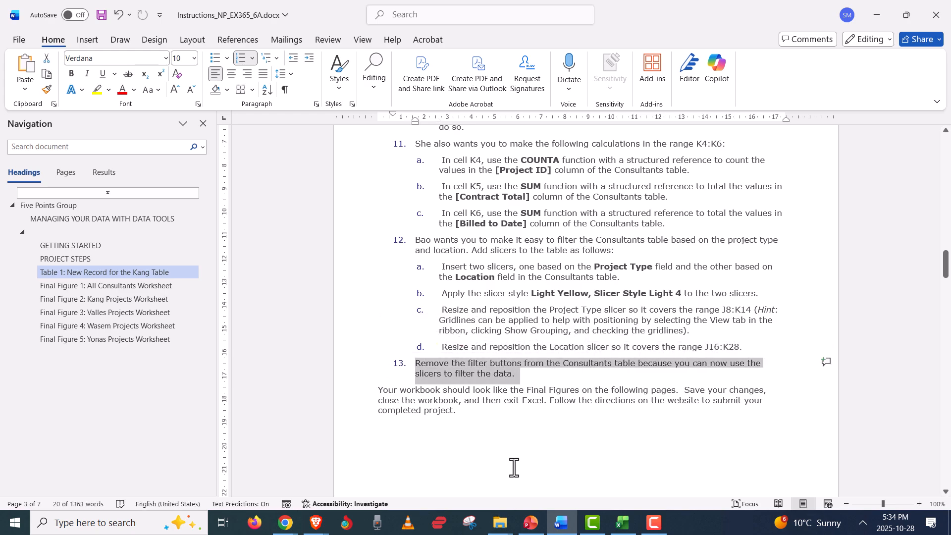
pyautogui.hotkey('alt', 'Tab')
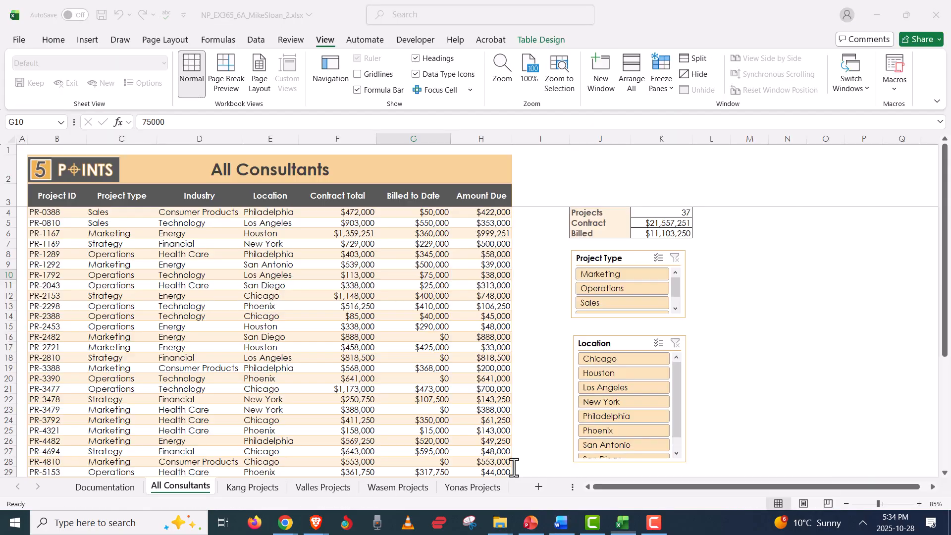
# - Toggle the Consultants table's filter buttons on and off to demonstrate the option, leaving them off
pyautogui.click(184, 276)
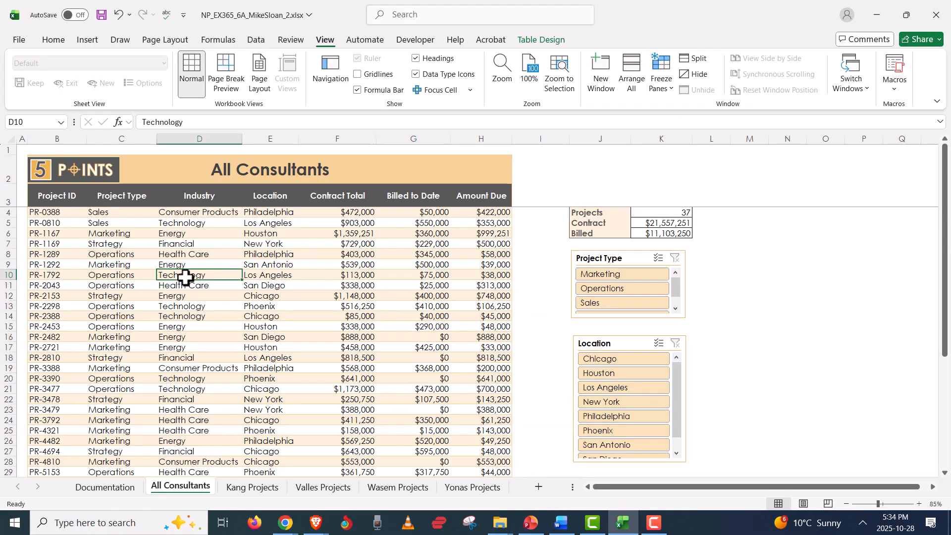
pyautogui.click(548, 35)
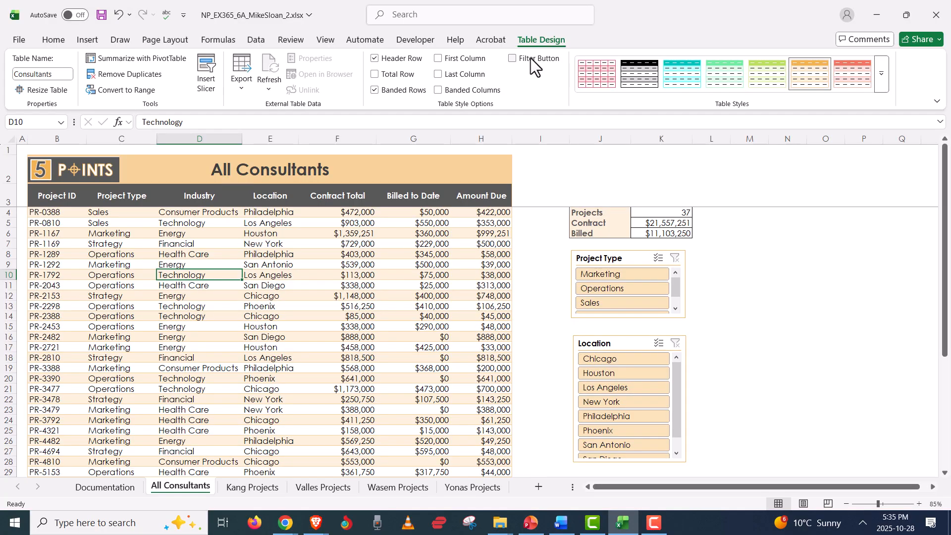
pyautogui.click(516, 58)
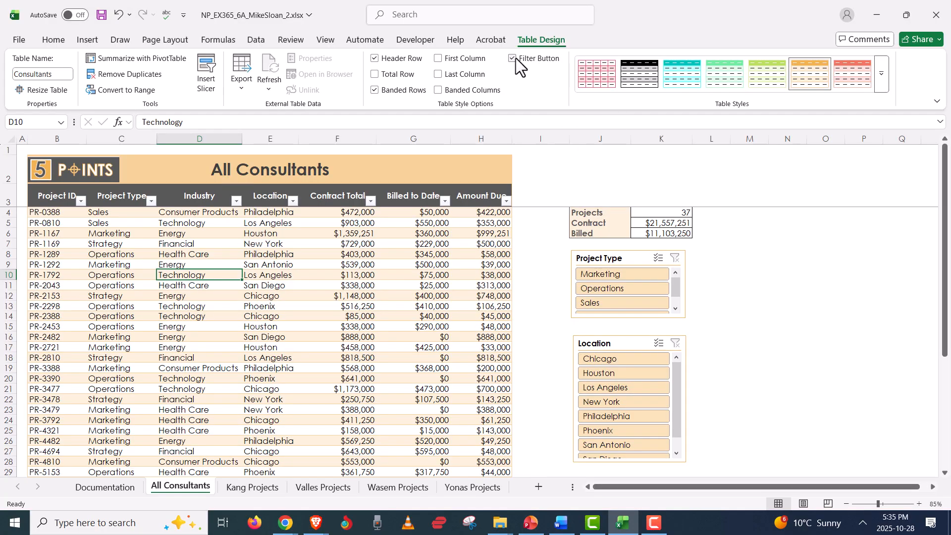
pyautogui.click(516, 58)
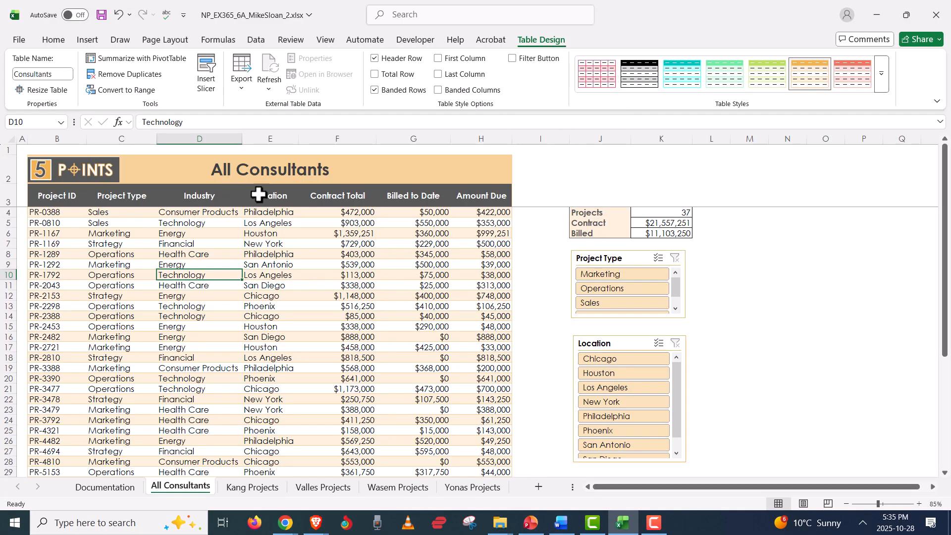
pyautogui.click(513, 58)
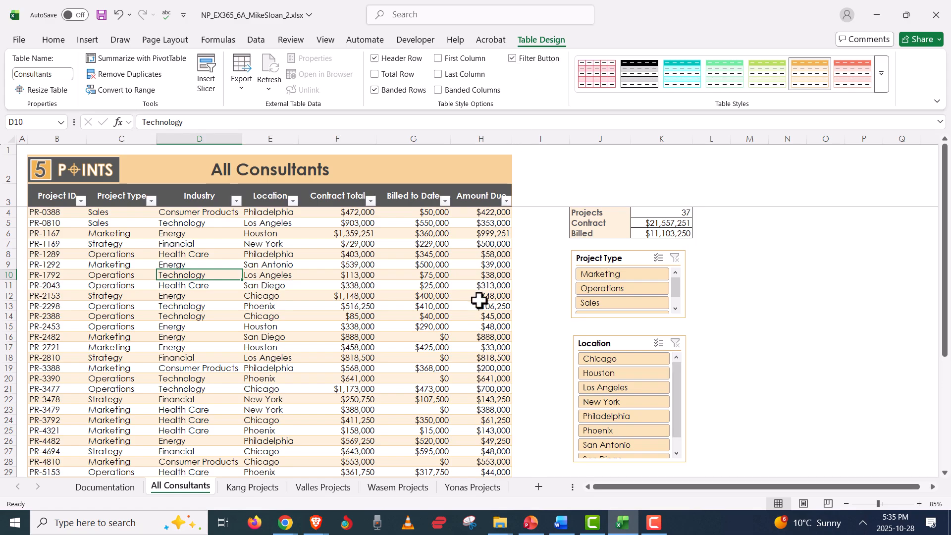
pyautogui.click(512, 61)
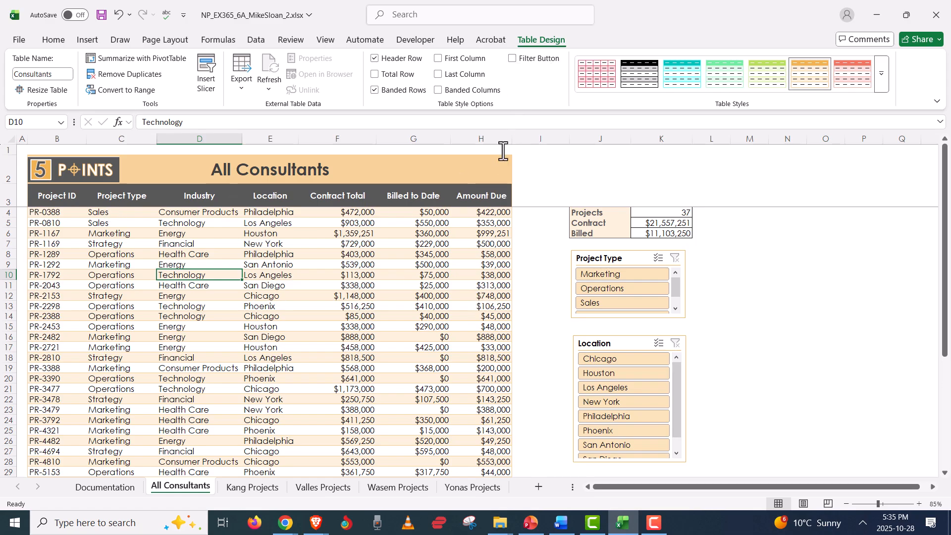
pyautogui.click(512, 59)
pyautogui.click(510, 58)
# - Save and close the workbook, and switch to the MindTap Week 8 Case project page in Chrome
pyautogui.hotkey('ctrl', 's')
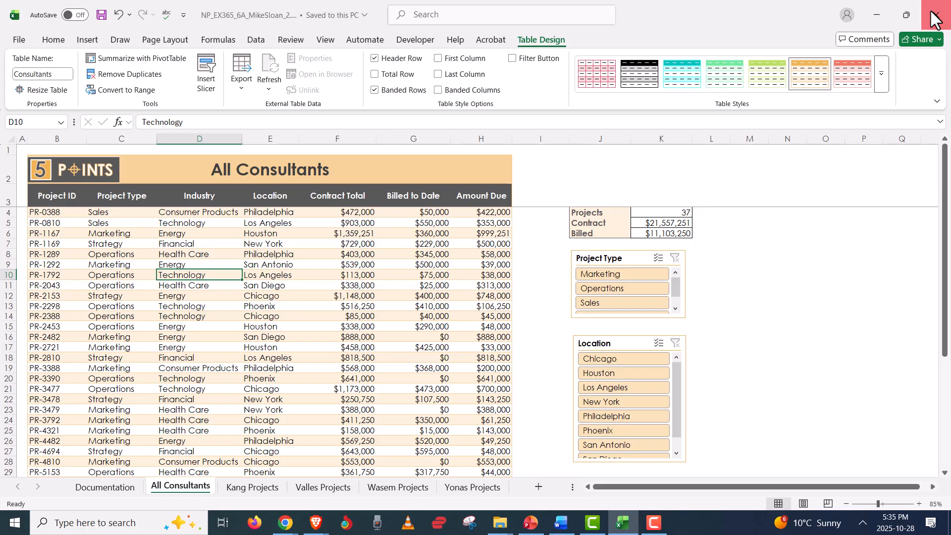
pyautogui.click(934, 19)
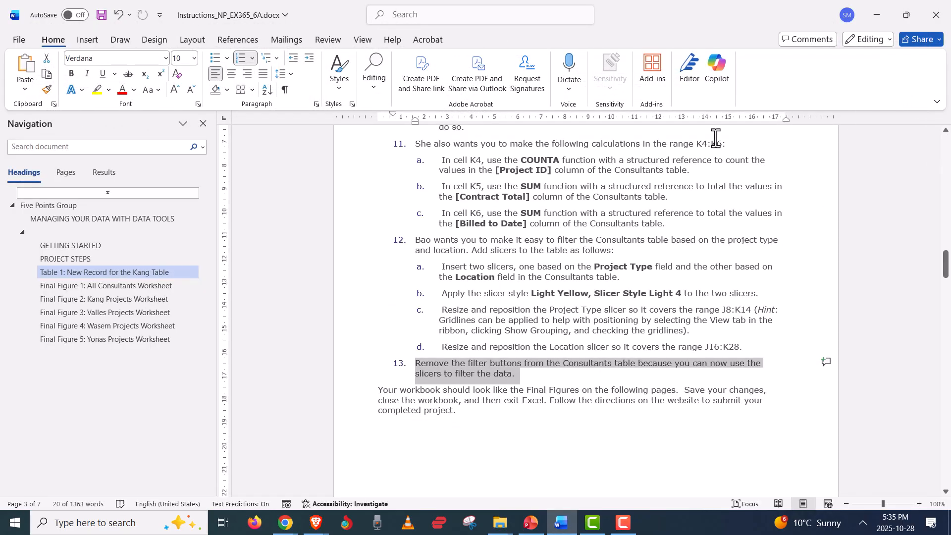
pyautogui.hotkey('alt', 'Tab')
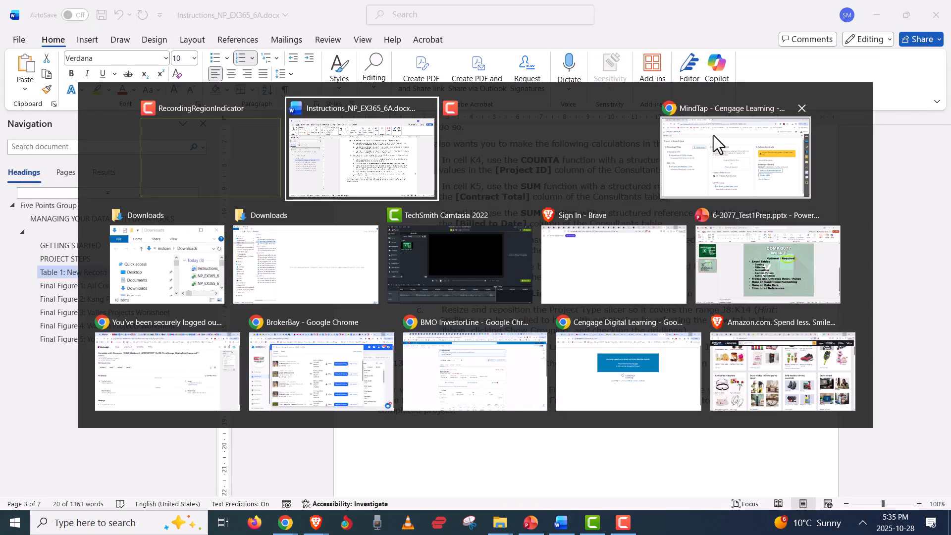
pyautogui.click(715, 135)
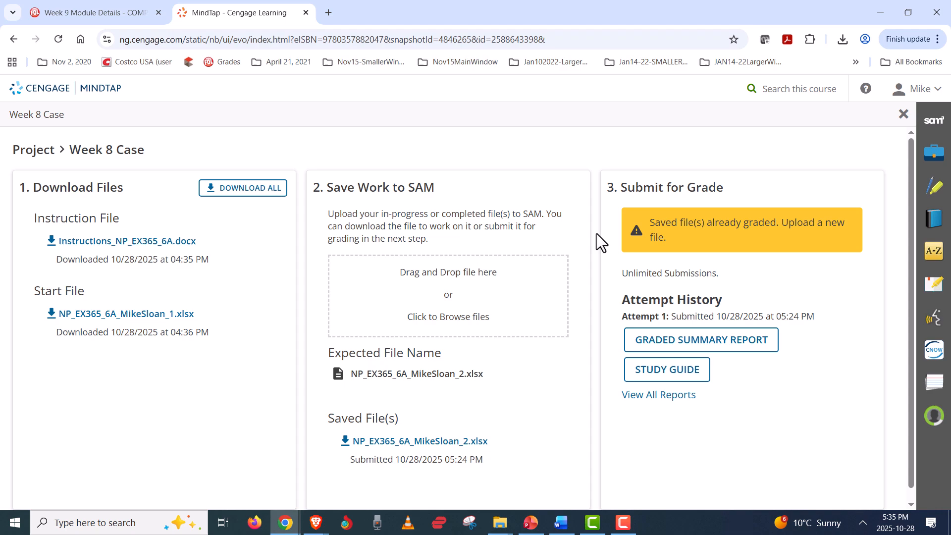
# - Upload the completed NP_EX365_6A workbook (the version ending in _2) from Downloads to SAM and submit it for grading
pyautogui.click(406, 298)
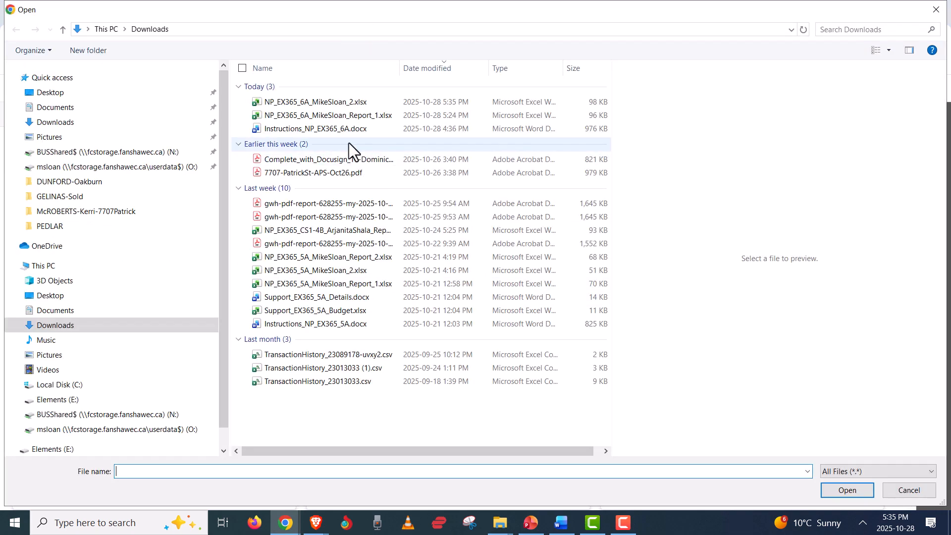
pyautogui.click(347, 104)
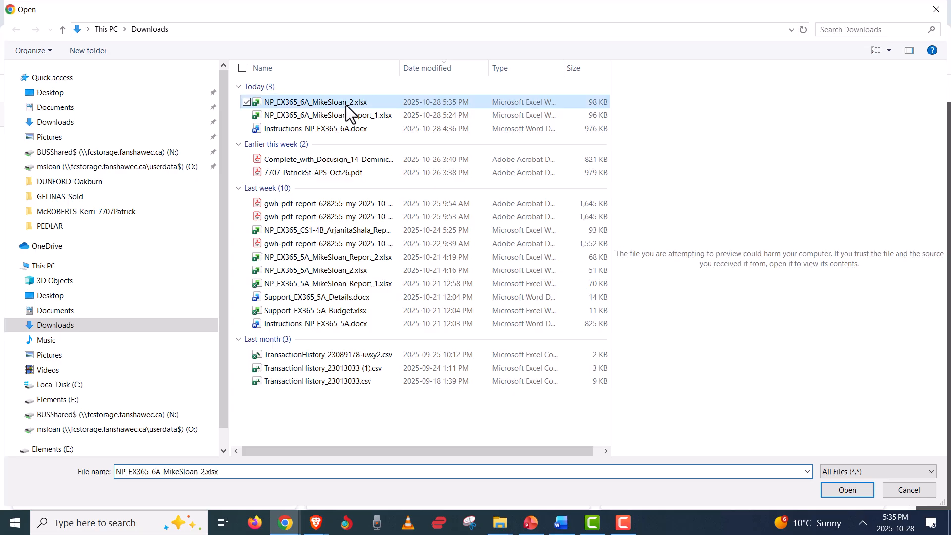
pyautogui.click(843, 491)
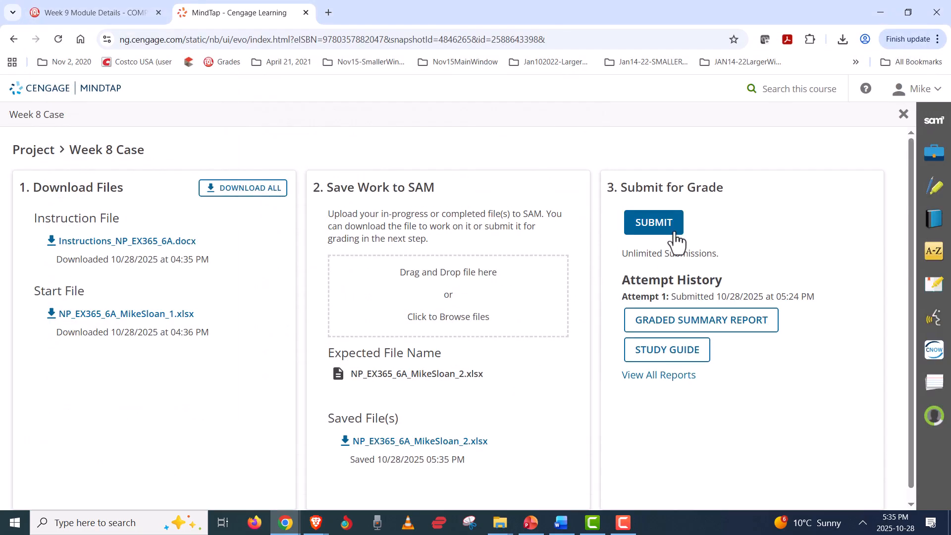
pyautogui.click(673, 233)
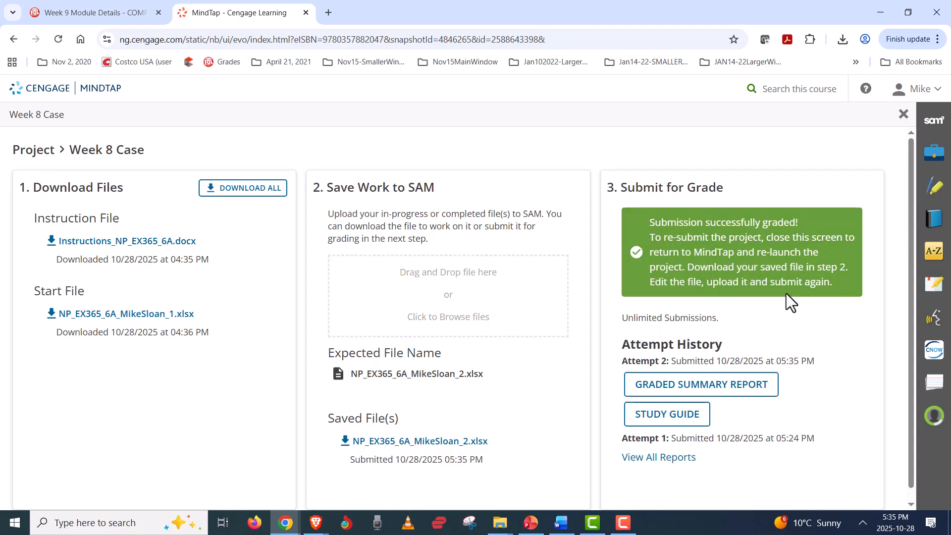
# - Download the graded summary report for Attempt 2 and open it from the Downloads folder in Excel
pyautogui.click(727, 386)
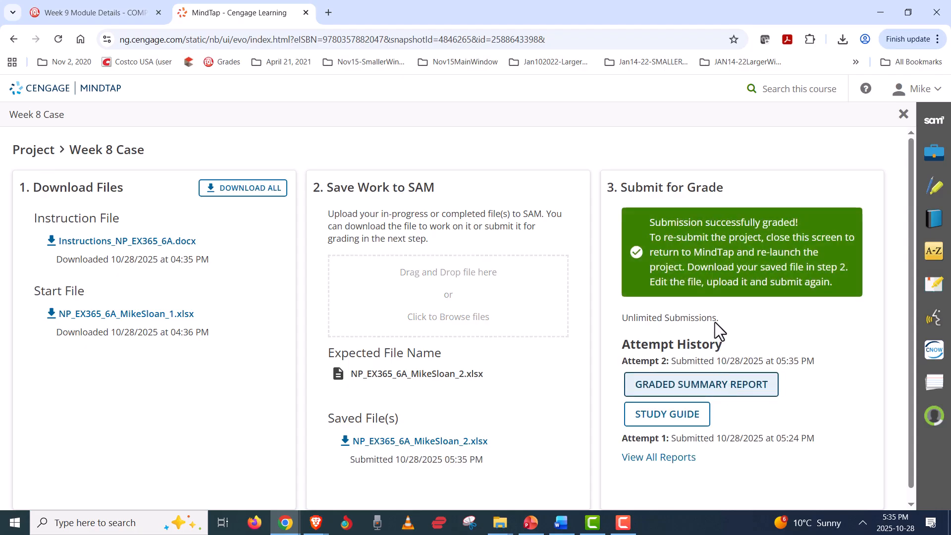
pyautogui.click(847, 490)
pyautogui.click(842, 39)
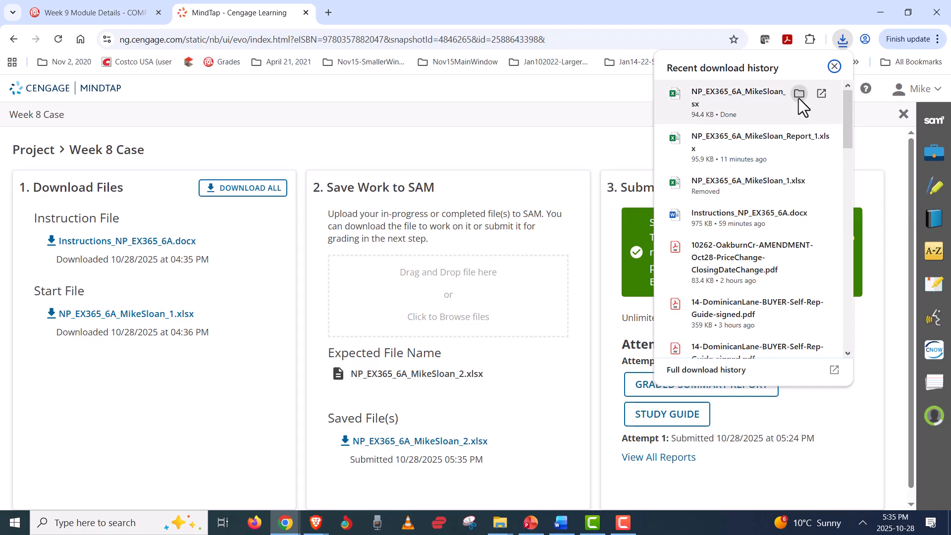
pyautogui.click(798, 94)
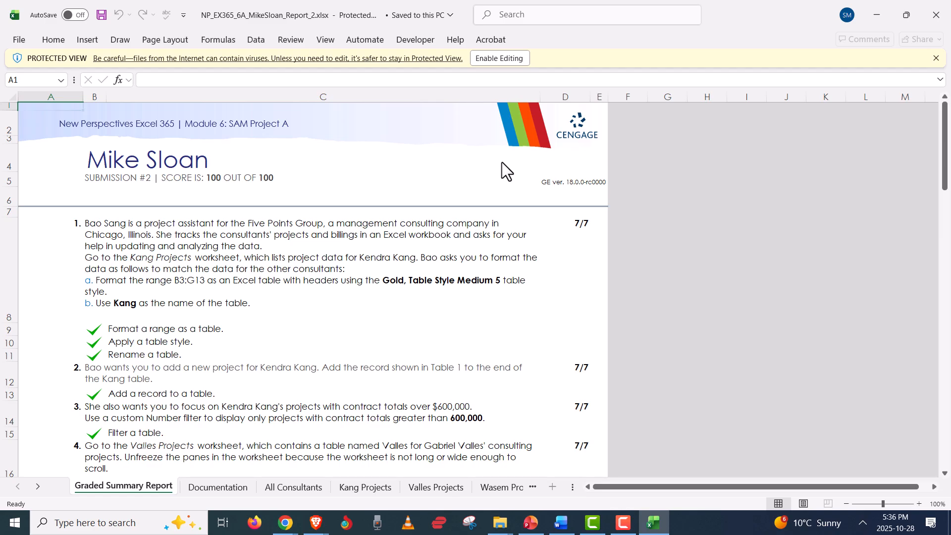
# - Review the Graded Summary Report from item 1 through item 13, checking the score and the marks for each task
pyautogui.scroll(-6, 390, 253)
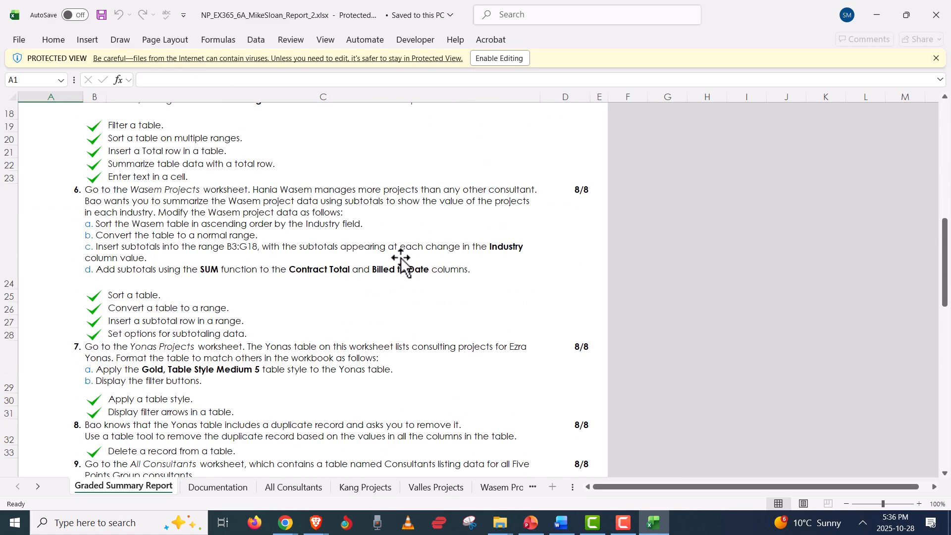
pyautogui.scroll(-9, 401, 262)
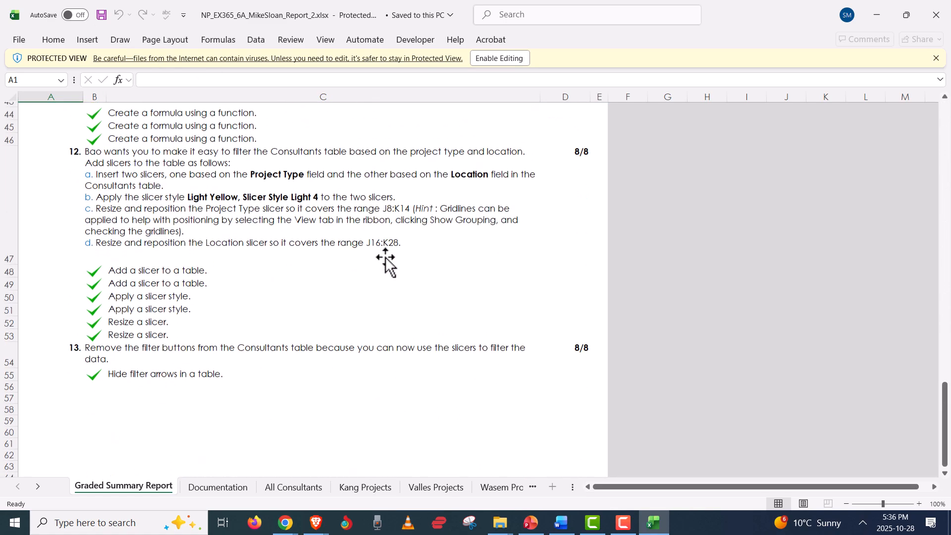
pyautogui.scroll(12, 386, 263)
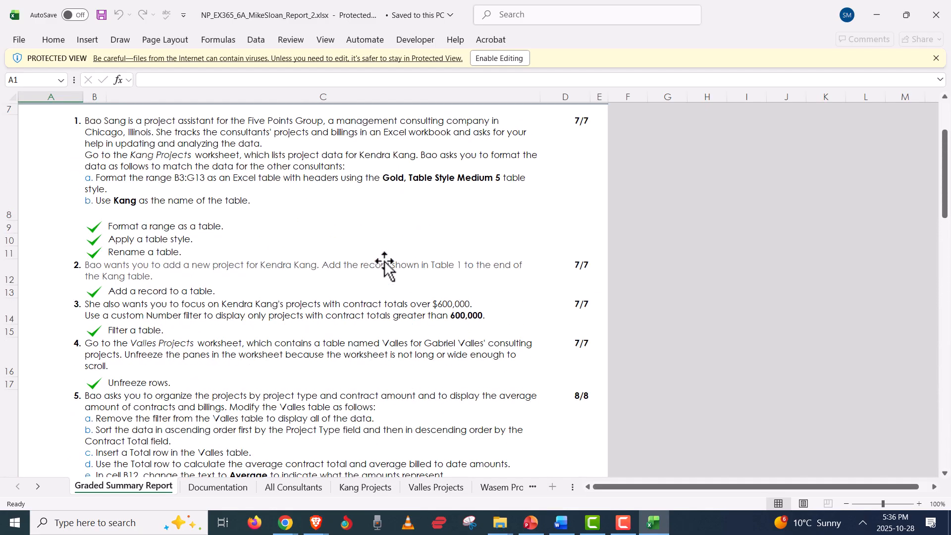
pyautogui.scroll(3, 382, 268)
pyautogui.scroll(-10, 366, 297)
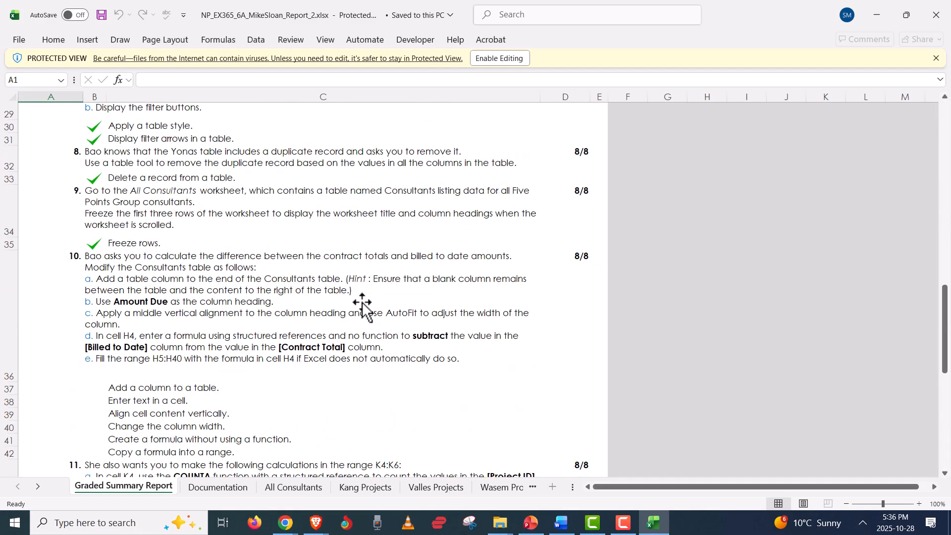
pyautogui.scroll(-3, 362, 302)
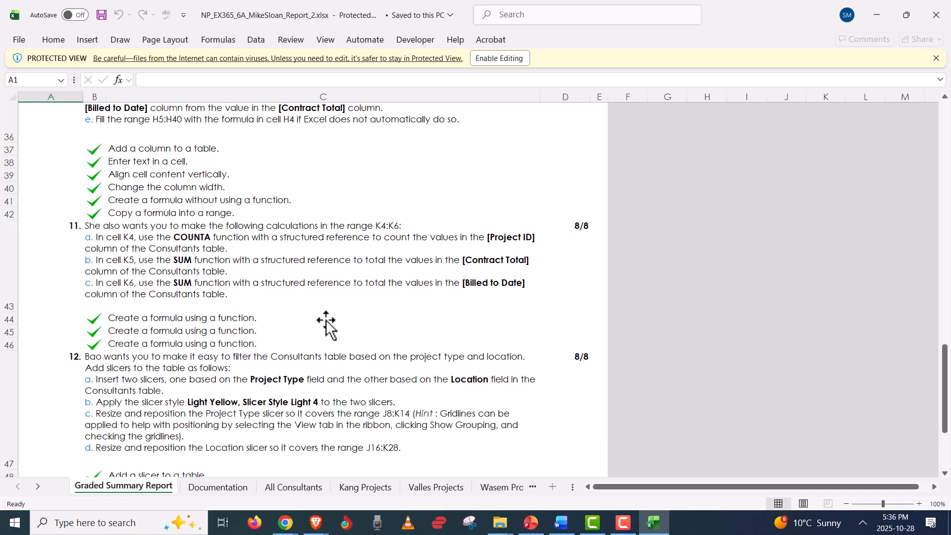
pyautogui.scroll(-3, 326, 325)
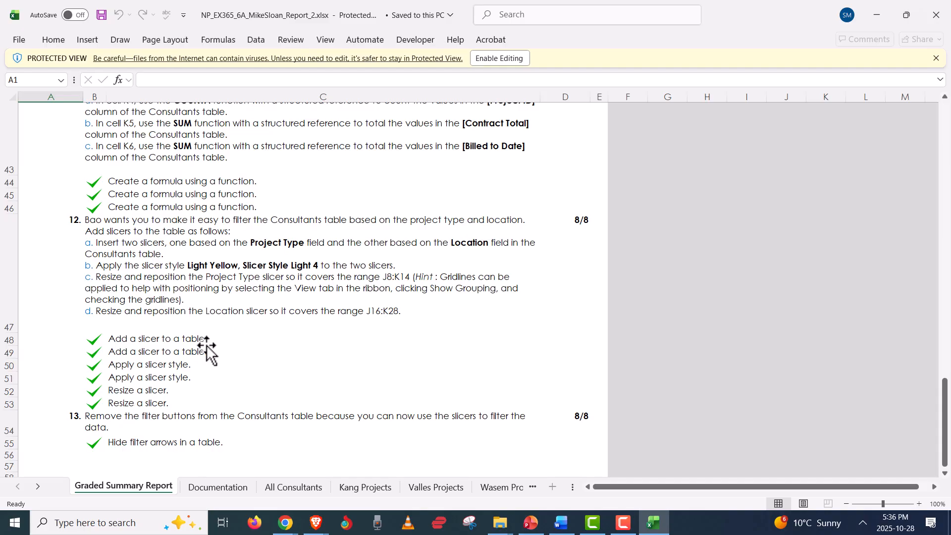
pyautogui.scroll(3, 302, 369)
pyautogui.scroll(10, 303, 369)
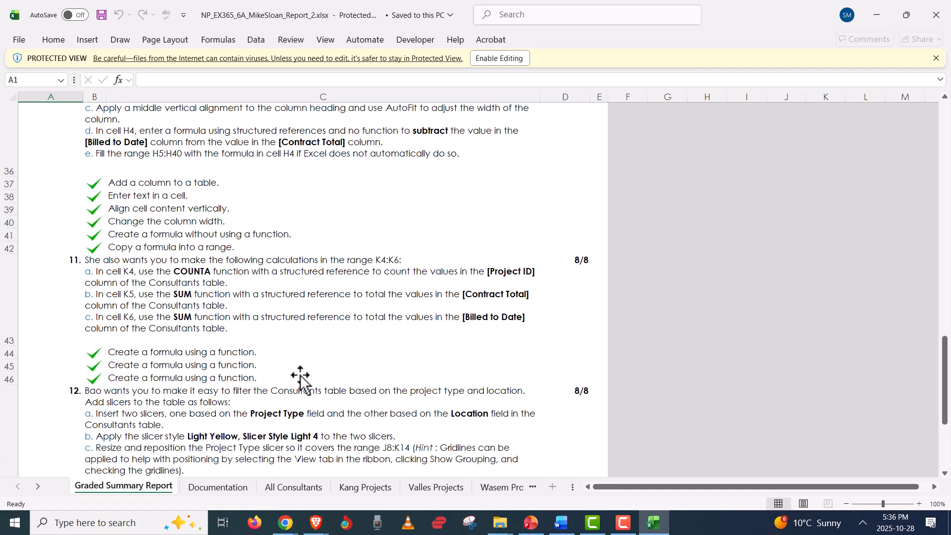
pyautogui.scroll(2, 301, 391)
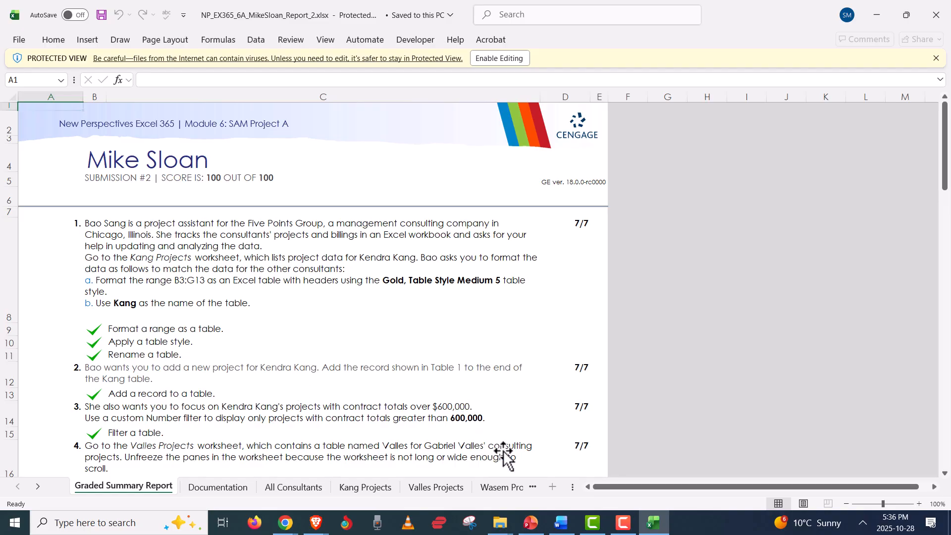
# - Switch to the 6-3077_Test1Prep.pptx presentation in PowerPoint and start the slide show from the COMP 3077 Week 8 slide
pyautogui.click(530, 526)
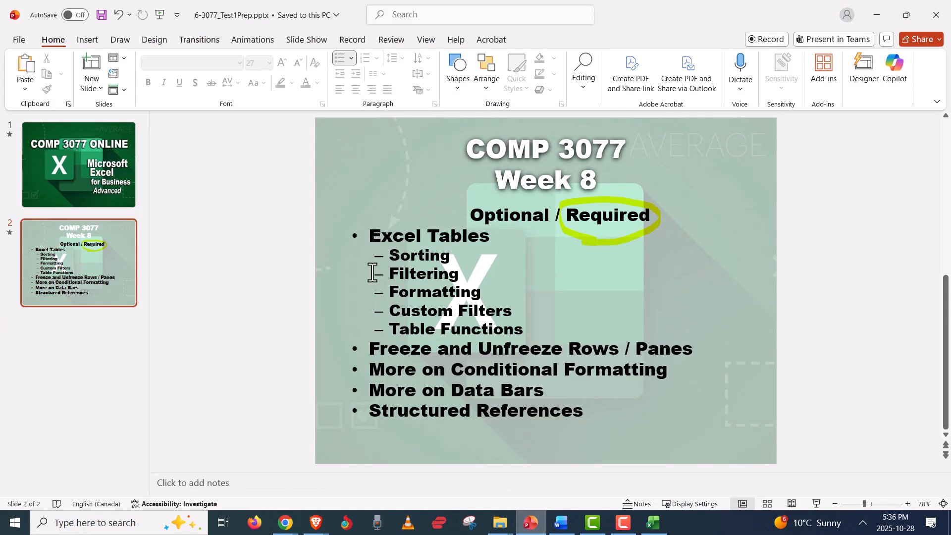
pyautogui.click(815, 505)
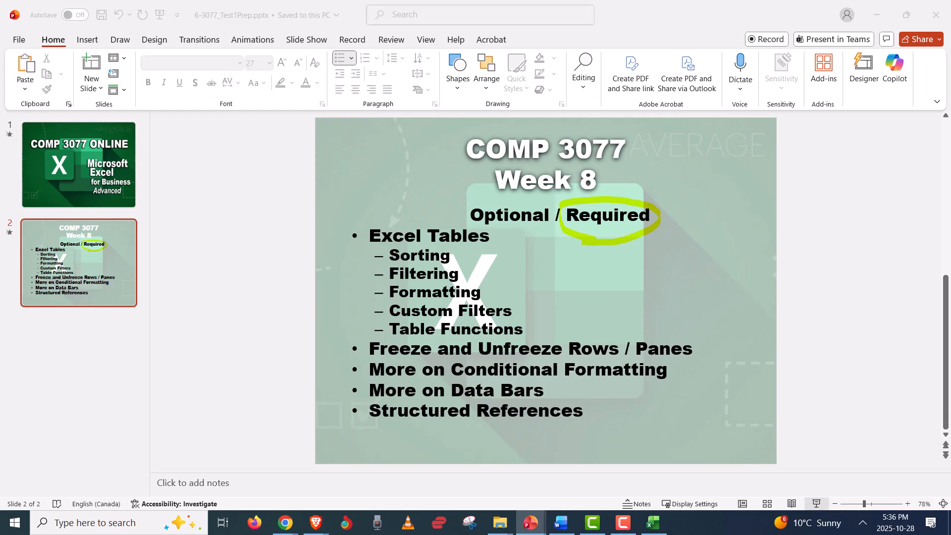